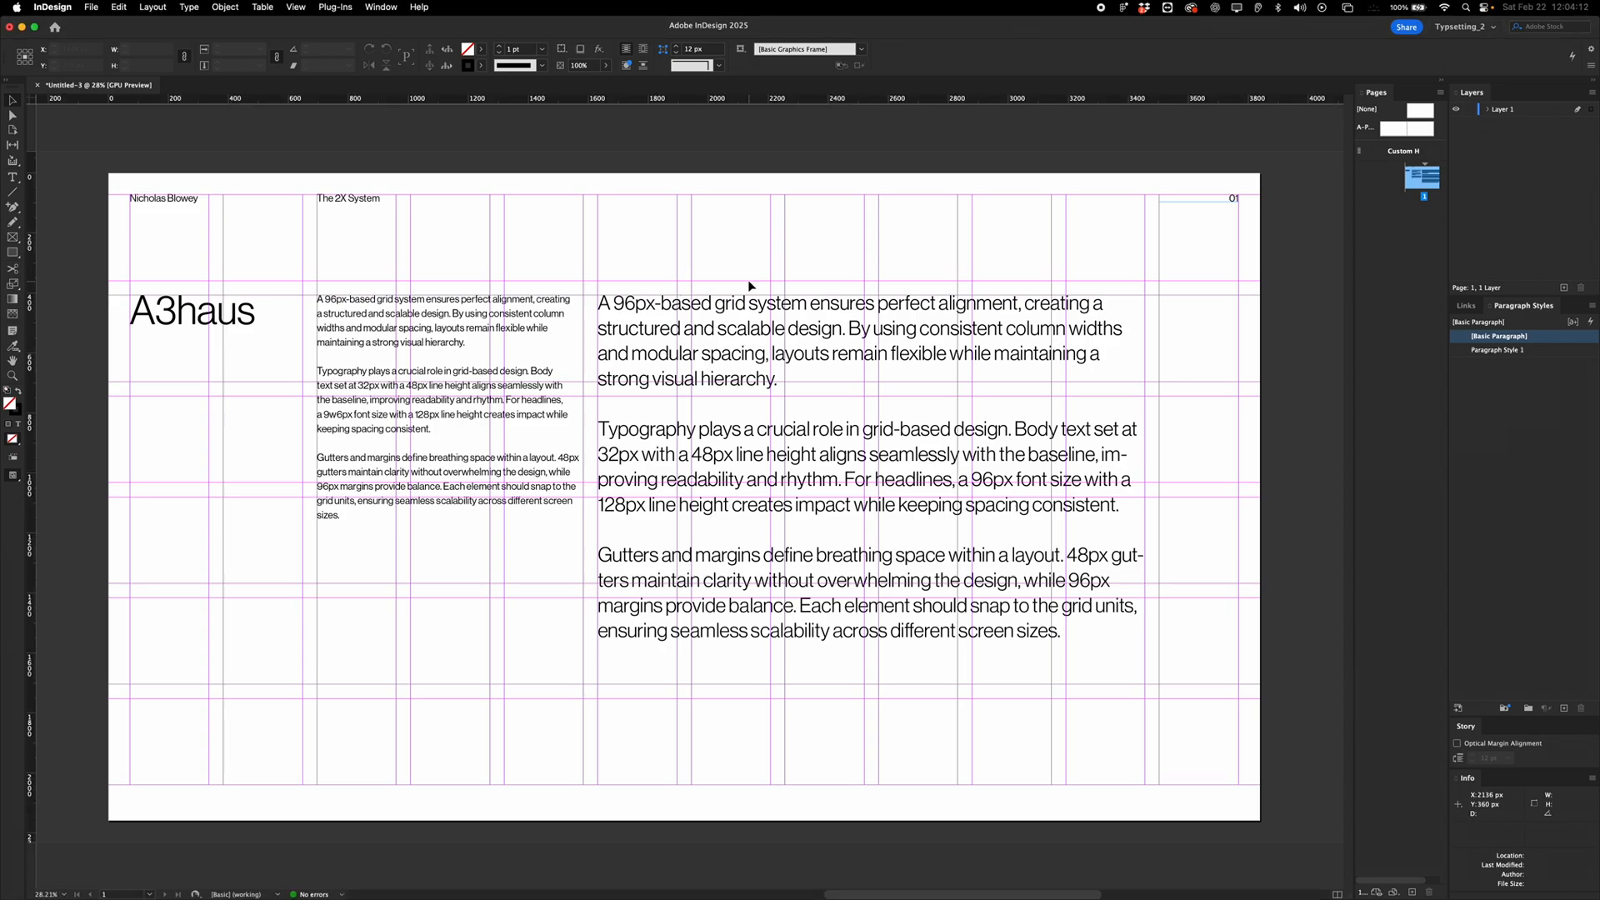
Hide the guides and show the document grid over the sample layout.
{"action": "key", "text": "super+semicolon"}
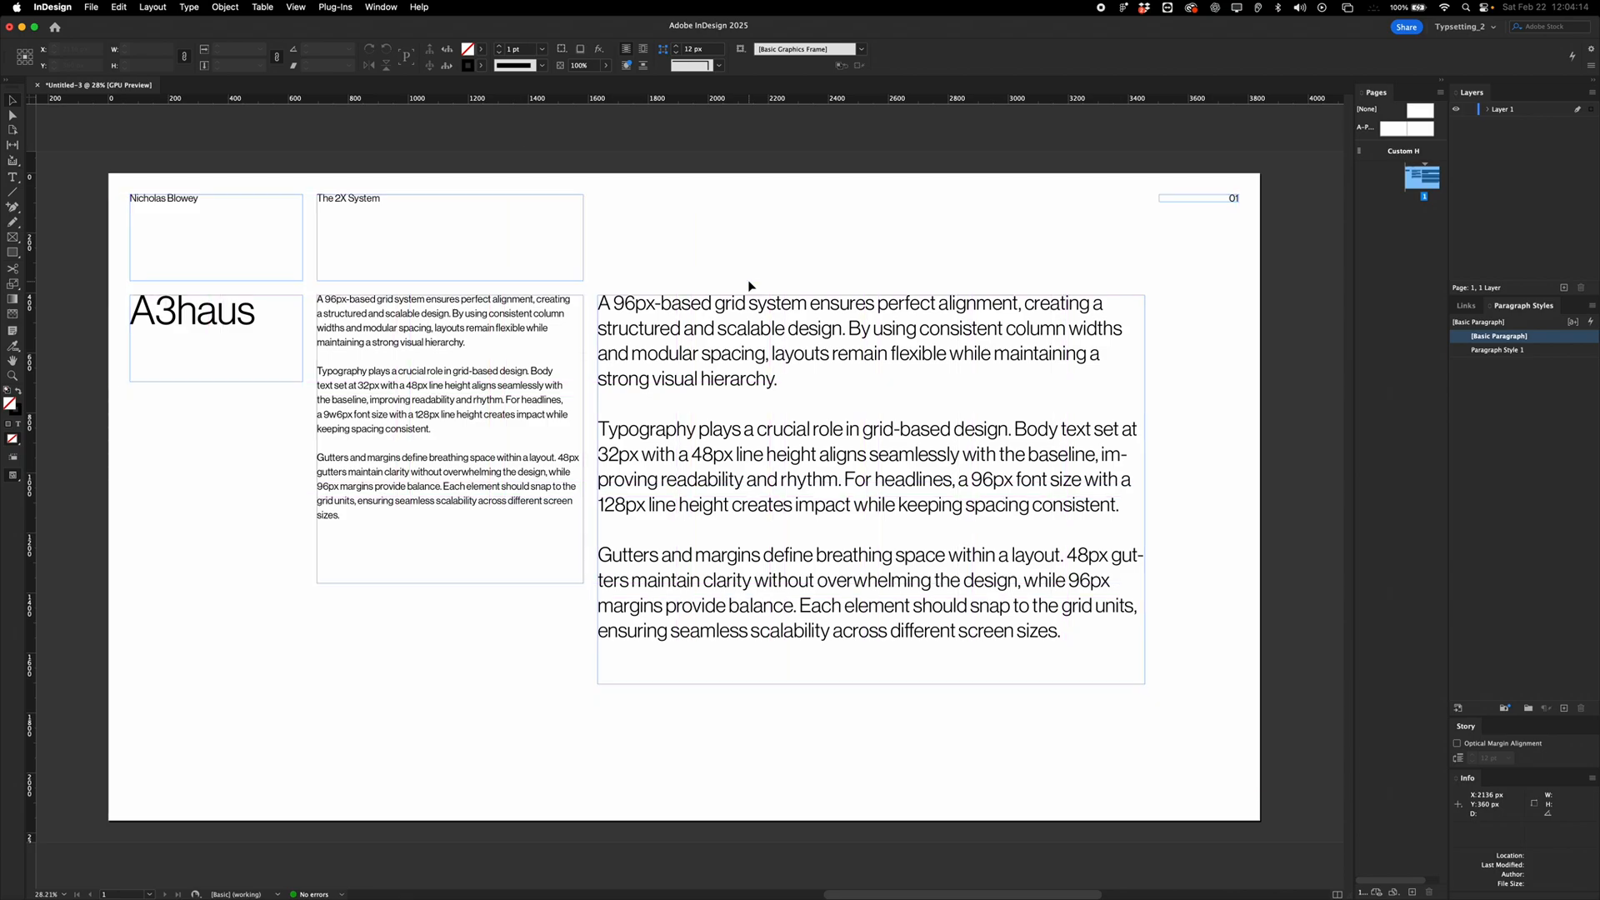
{"action": "key", "text": "super+apostrophe"}
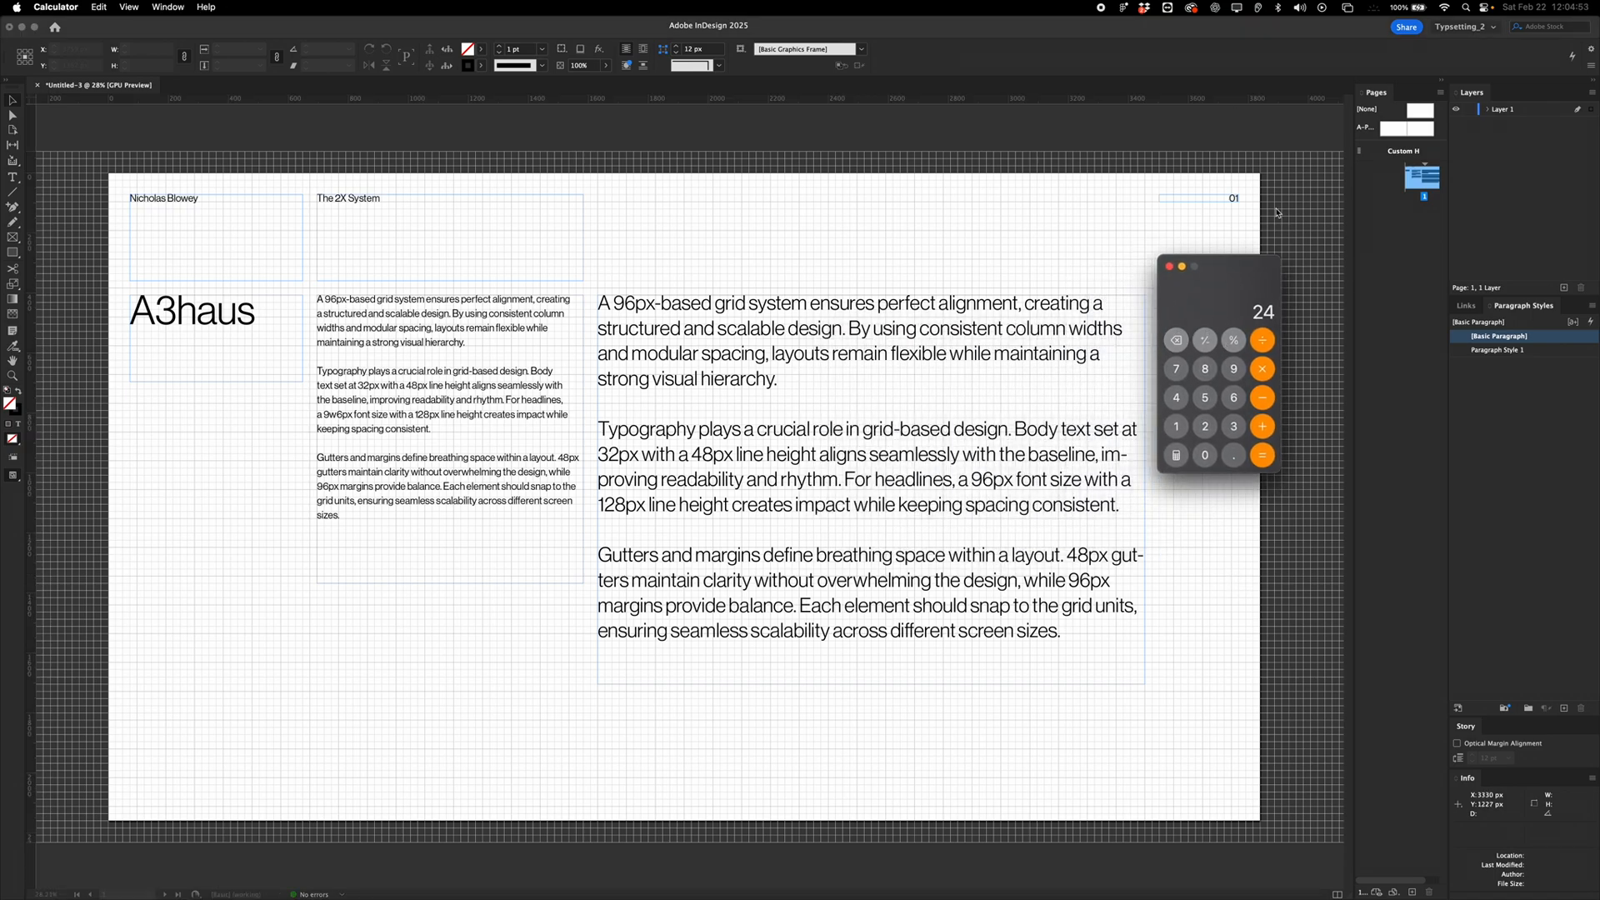
Calculate 24 divided by 3 in the Calculator and clear the entry.
{"action": "left_click", "coordinate": [1262, 343]}
{"action": "left_click", "coordinate": [1232, 427]}
{"action": "key", "text": "Return"}
{"action": "key", "text": "Escape"}
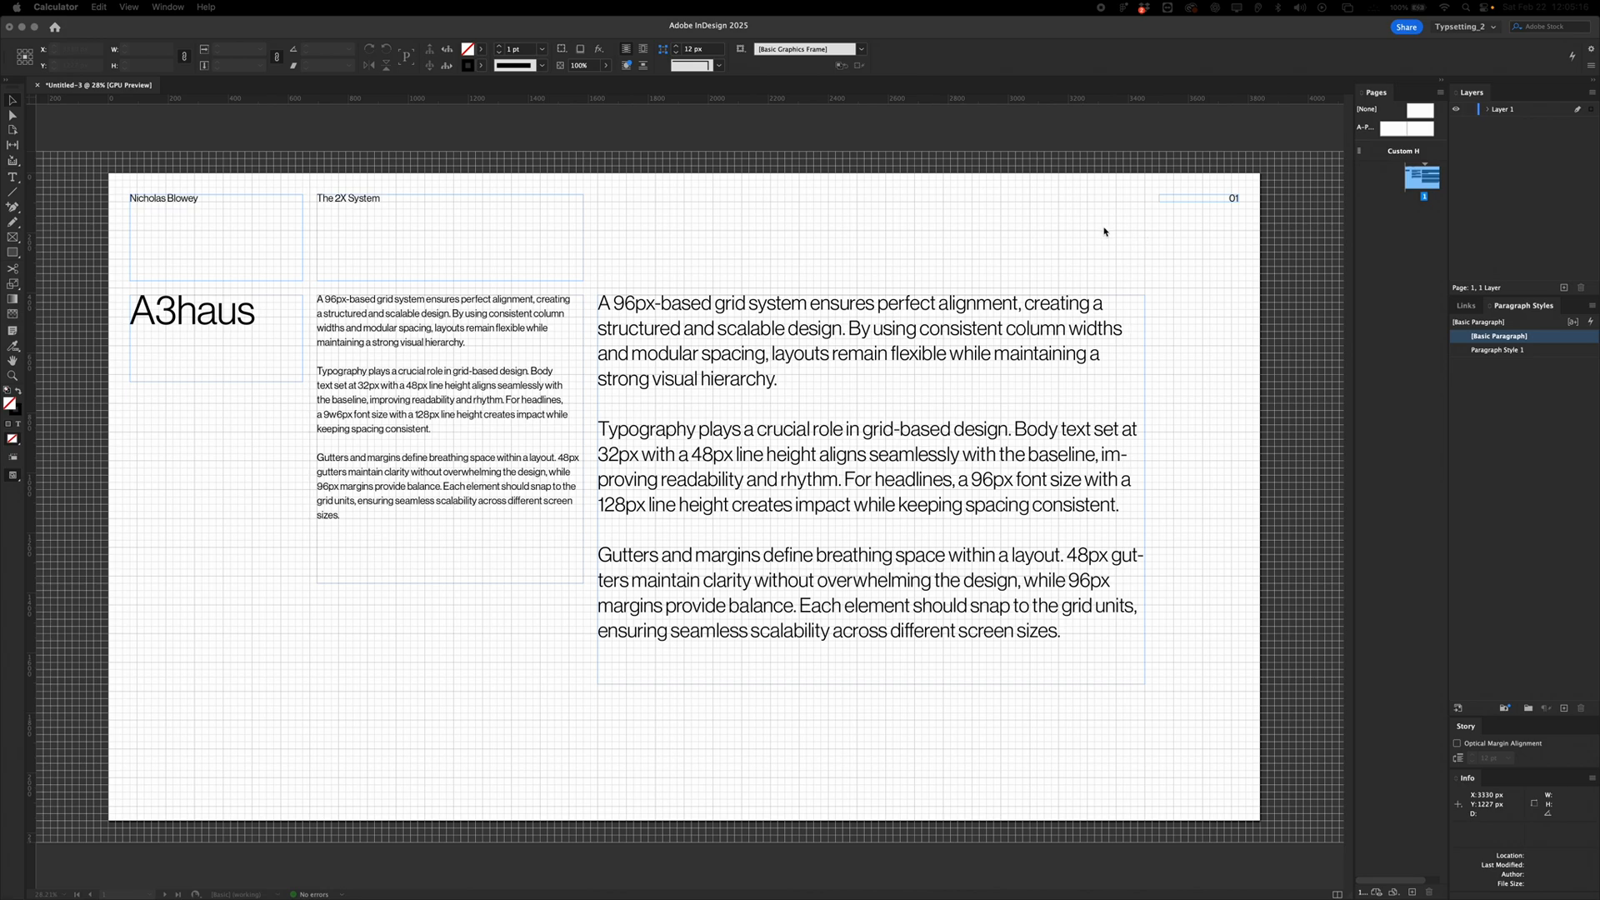
Return to the sample layout in InDesign, show the guides and hide the document grid.
{"action": "left_click", "coordinate": [1119, 221]}
{"action": "key", "text": "super+semicolon"}
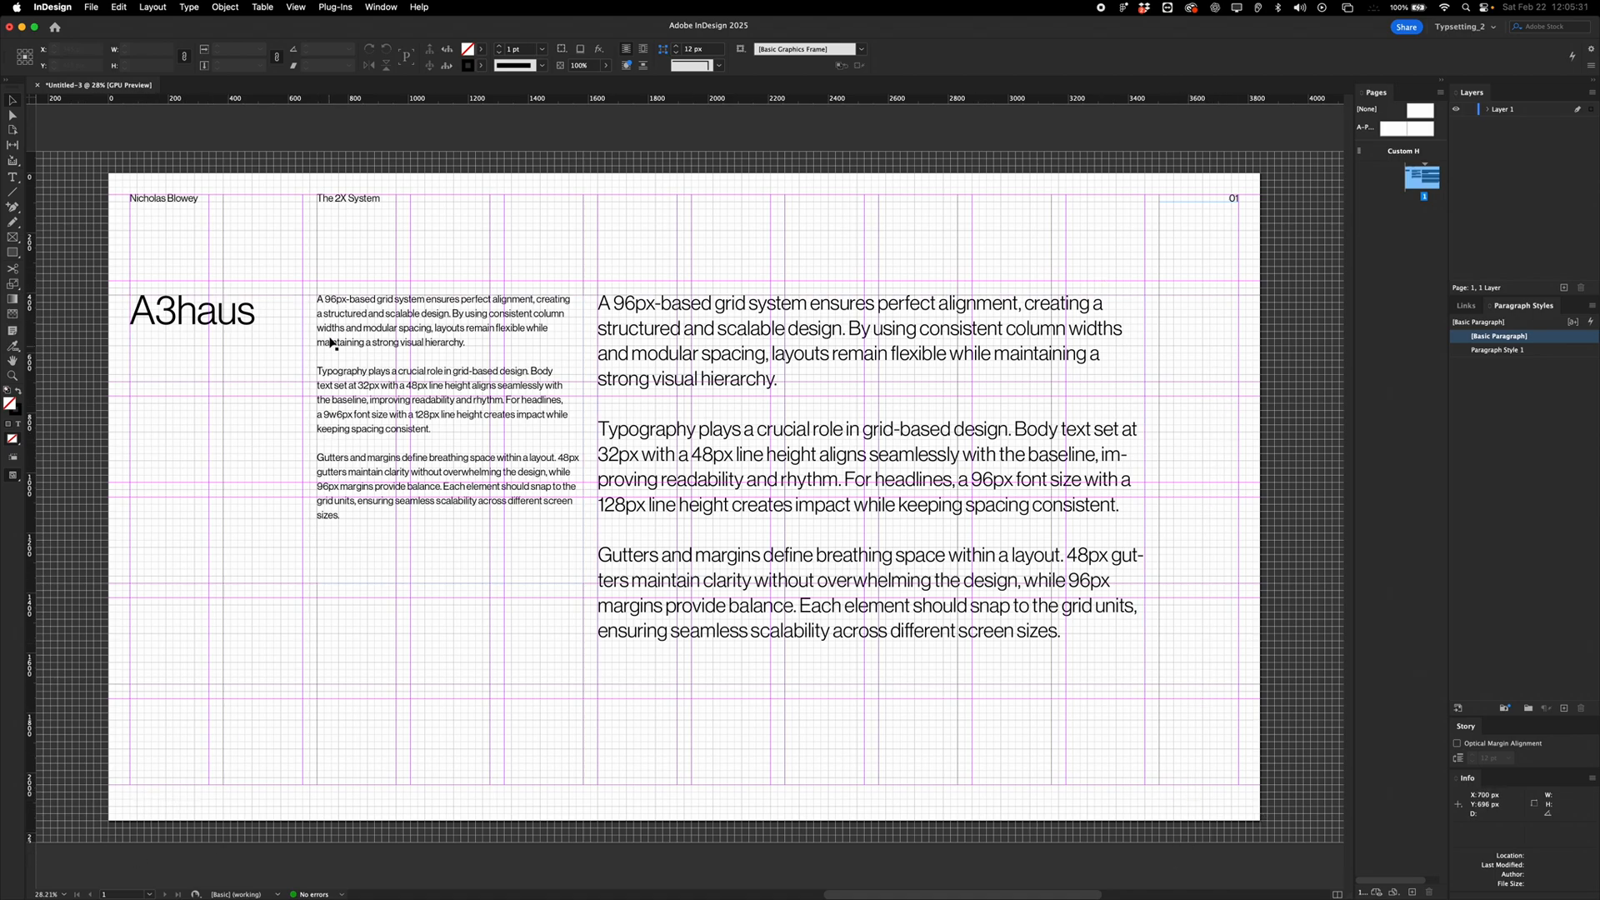
{"action": "left_click_drag", "start_coordinate": [1233, 202], "coordinate": [1232, 796]}
{"action": "left_click", "coordinate": [1270, 781]}
{"action": "left_click_drag", "start_coordinate": [1262, 790], "coordinate": [1177, 813]}
{"action": "key", "text": "Delete"}
{"action": "key", "text": "super+apostrophe"}
{"action": "key", "text": "super+apostrophe"}
{"action": "key", "text": "super+apostrophe"}
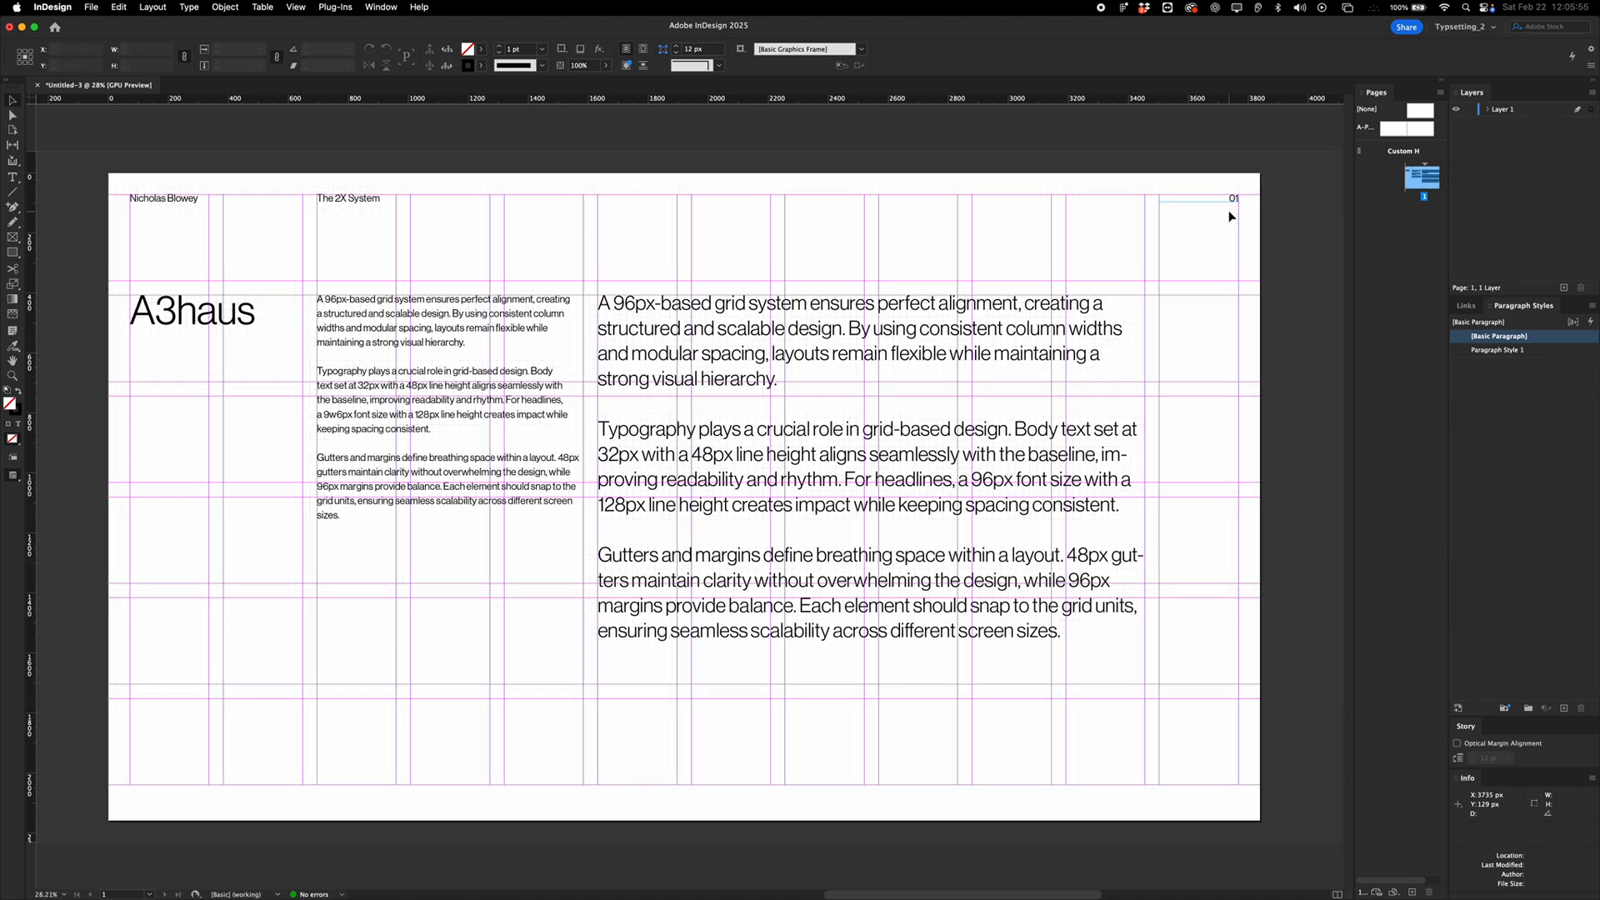
Show the baseline grid together with the document grid and hide the column guides.
{"action": "key", "text": "alt+super+apostrophe"}
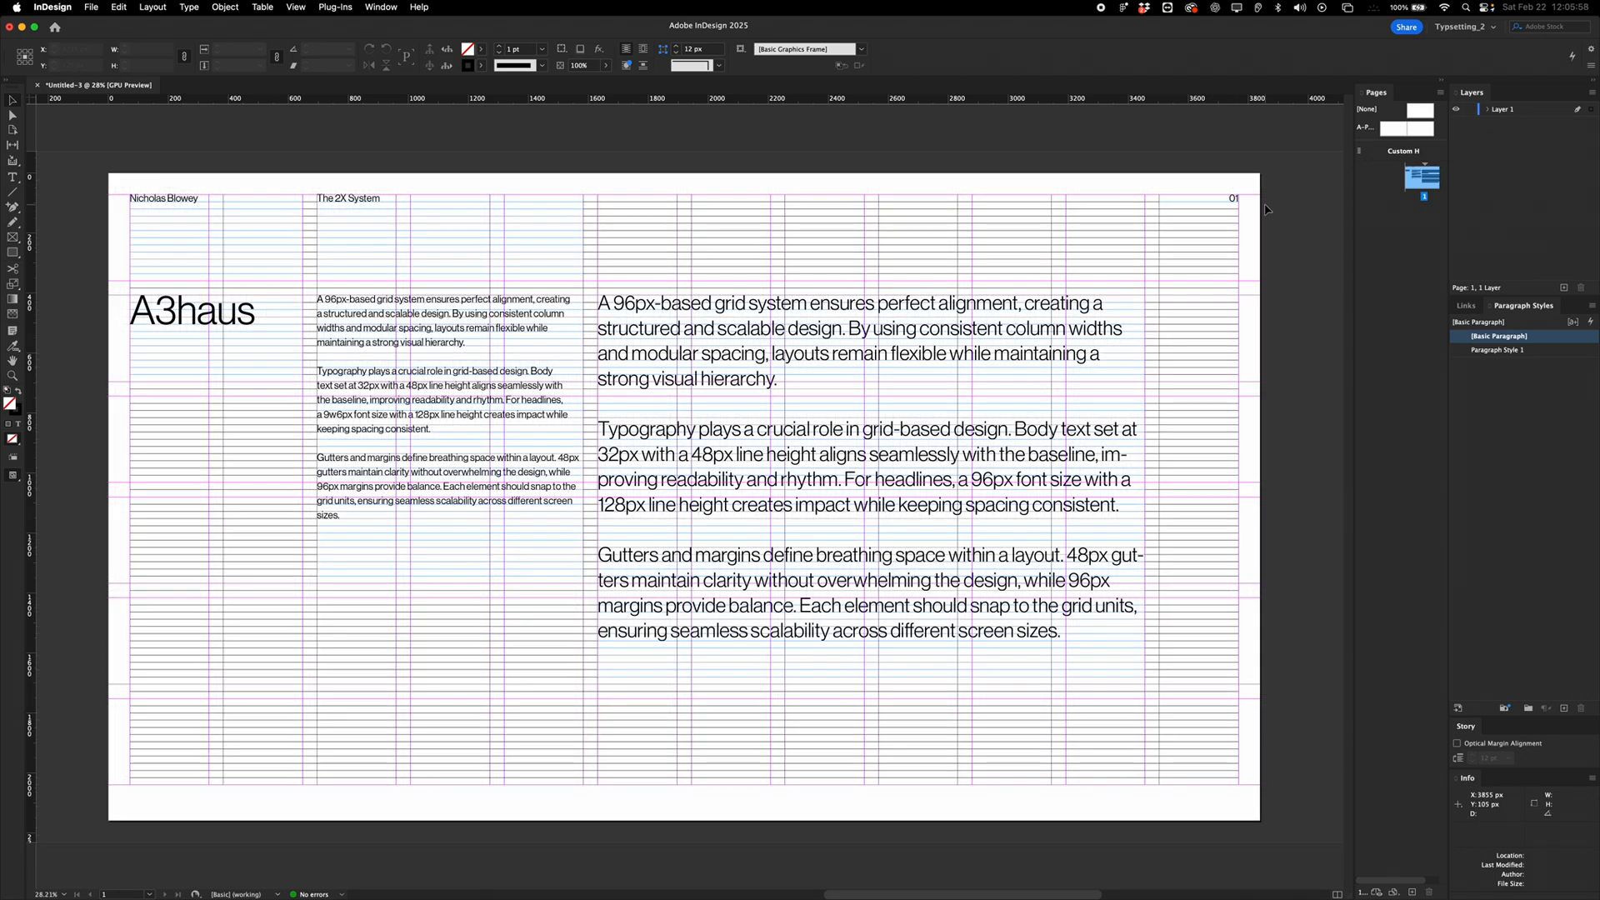
{"action": "key", "text": "super+semicolon"}
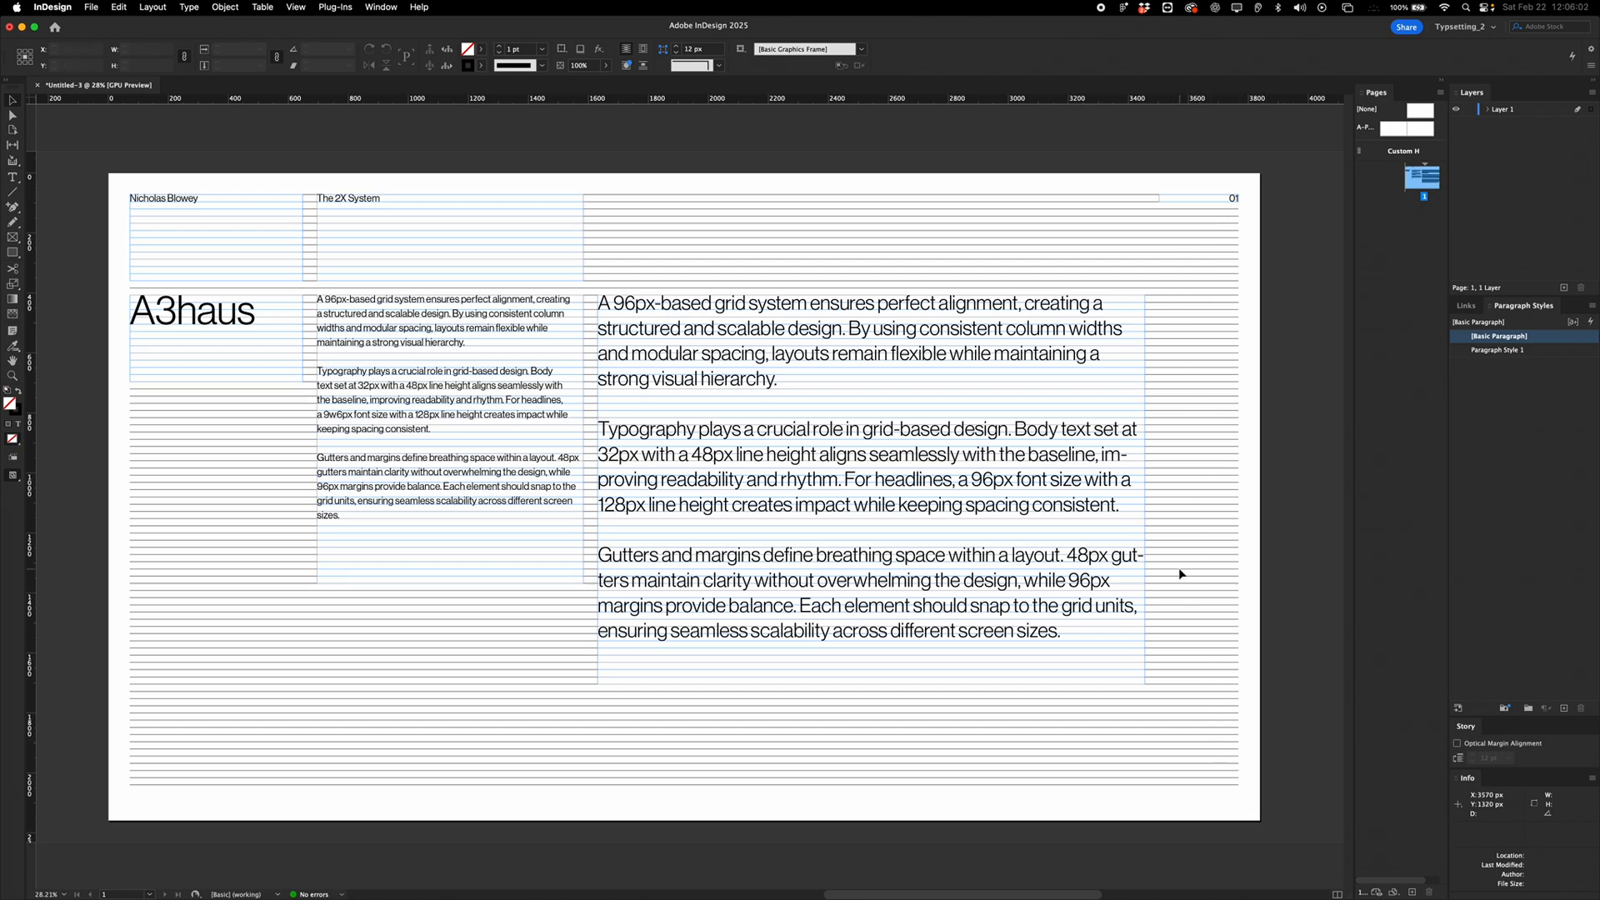
{"action": "key", "text": "super+apostrophe"}
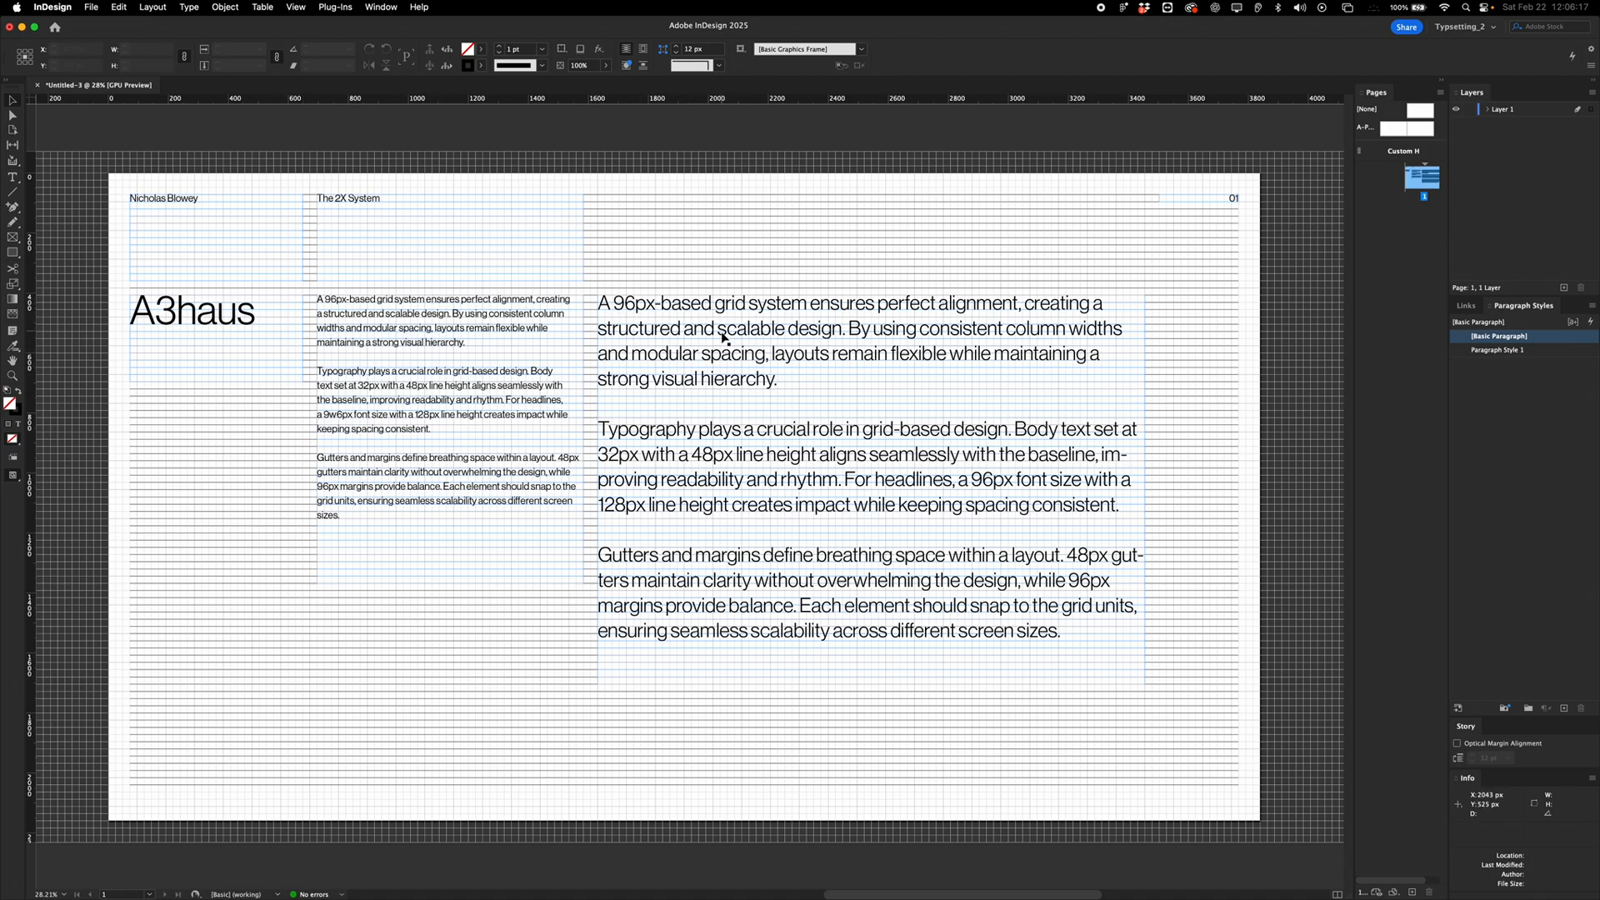
Start a new document and set its units to pixels.
{"action": "left_click", "coordinate": [90, 7]}
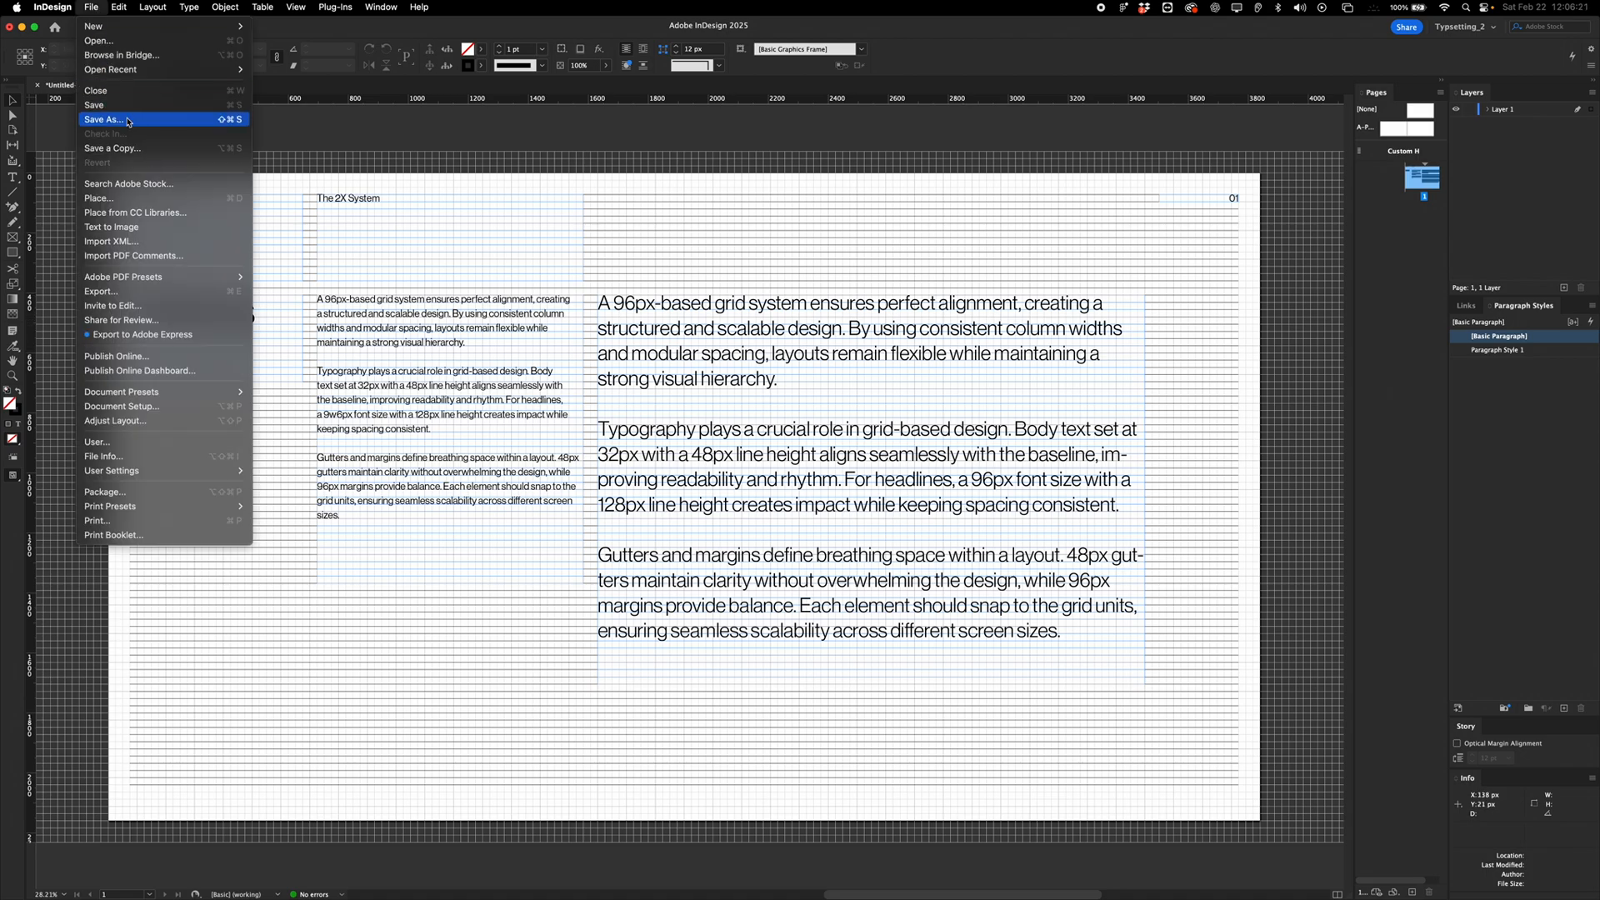
{"action": "left_click", "coordinate": [280, 26]}
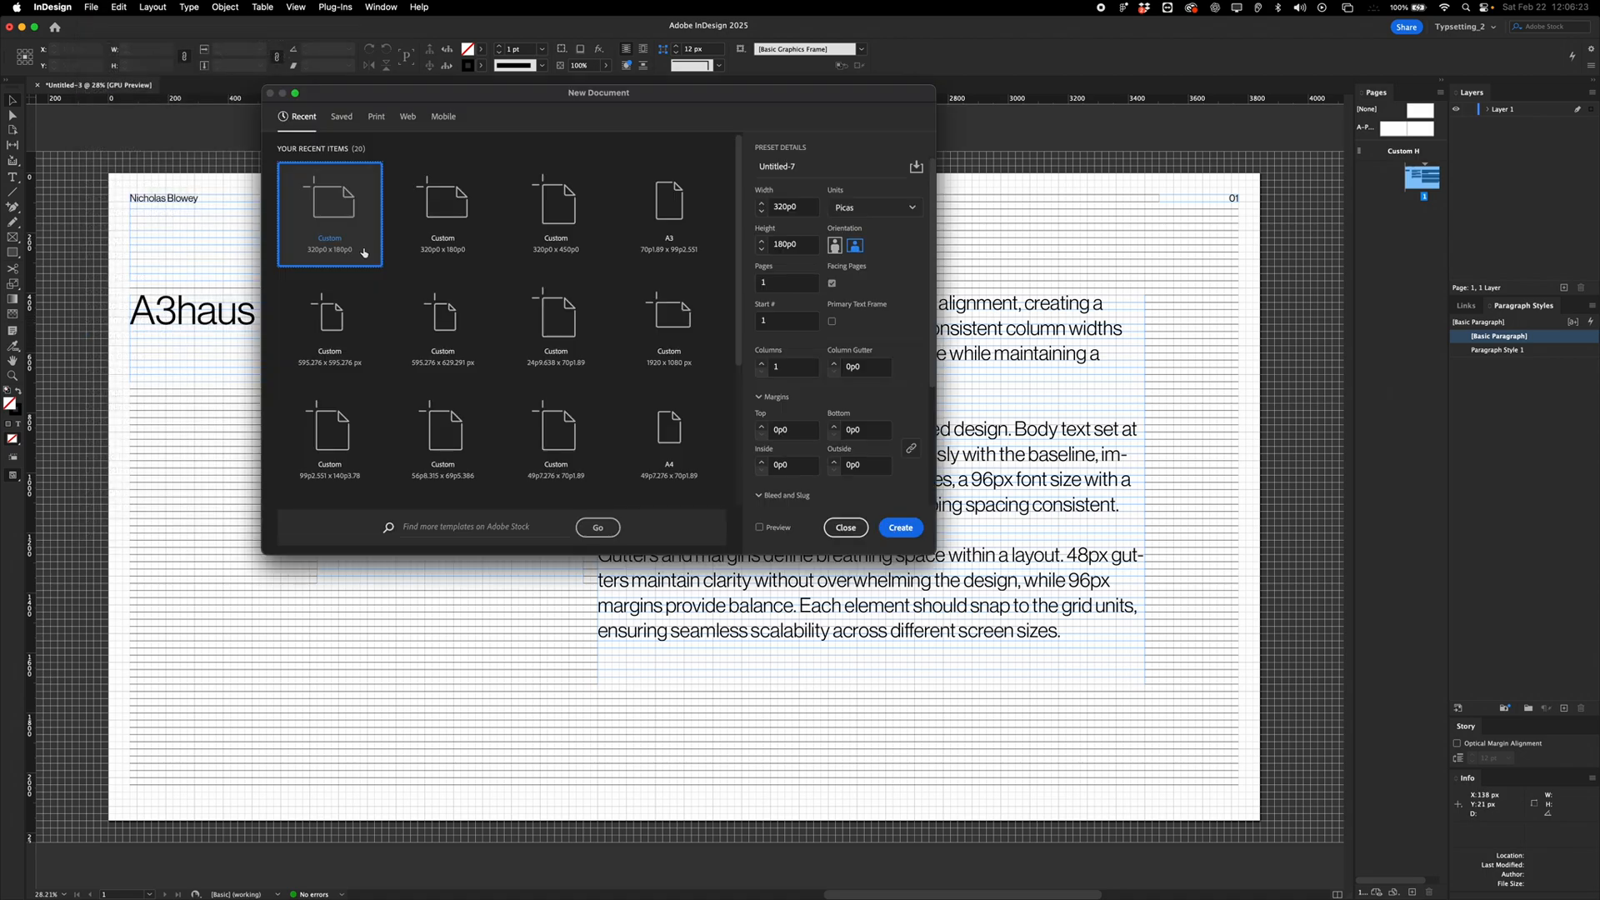
{"action": "left_click", "coordinate": [880, 208]}
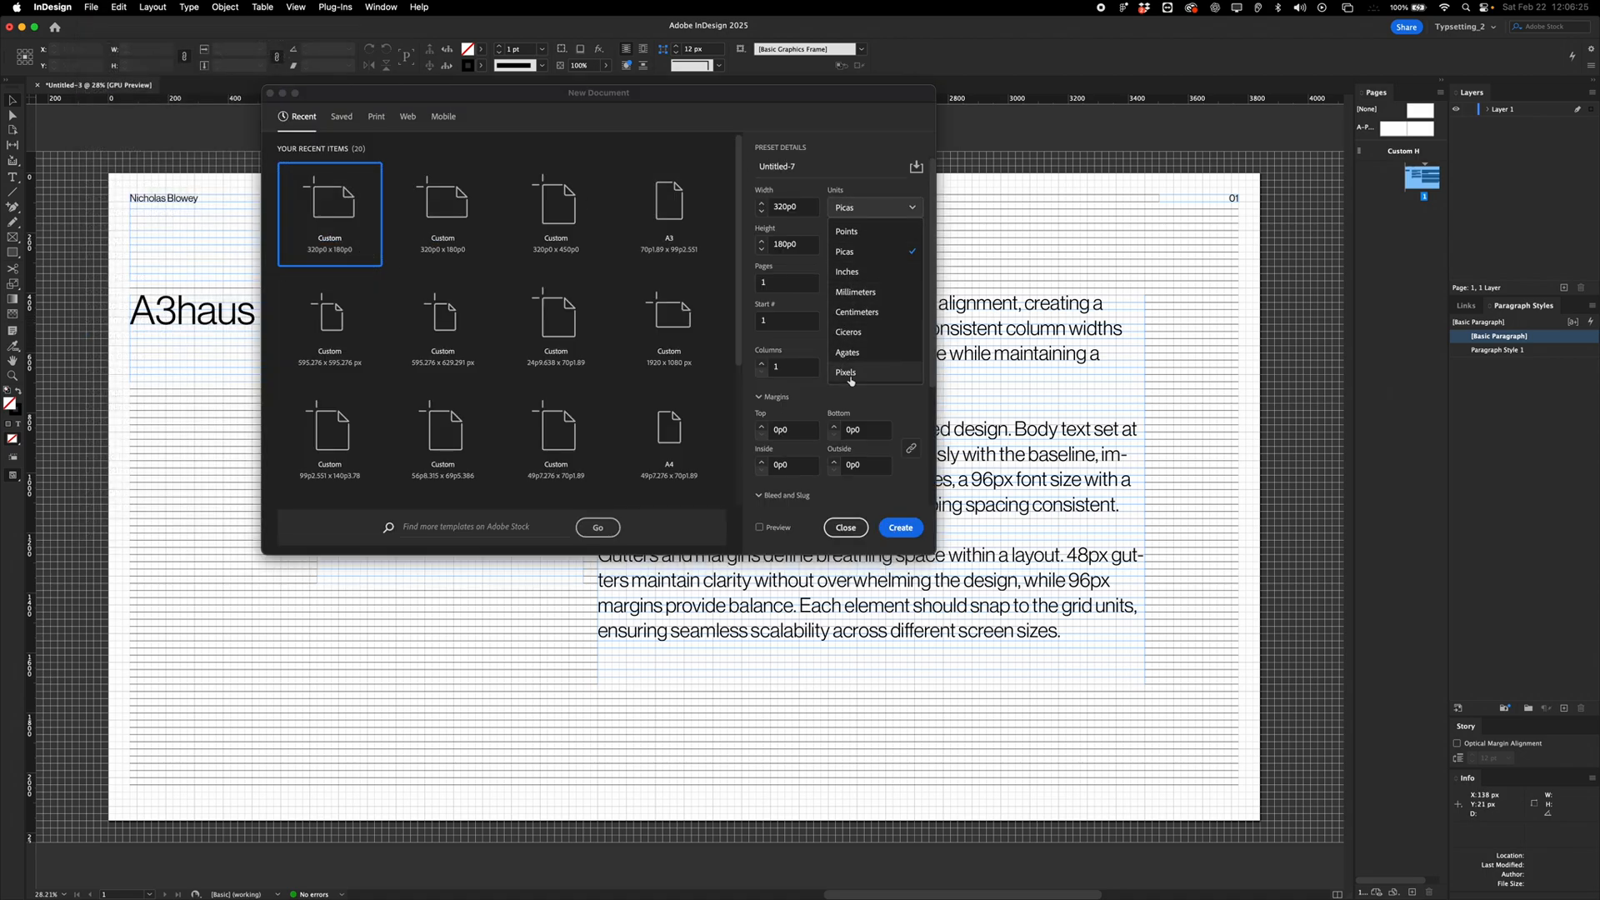
{"action": "left_click", "coordinate": [867, 375]}
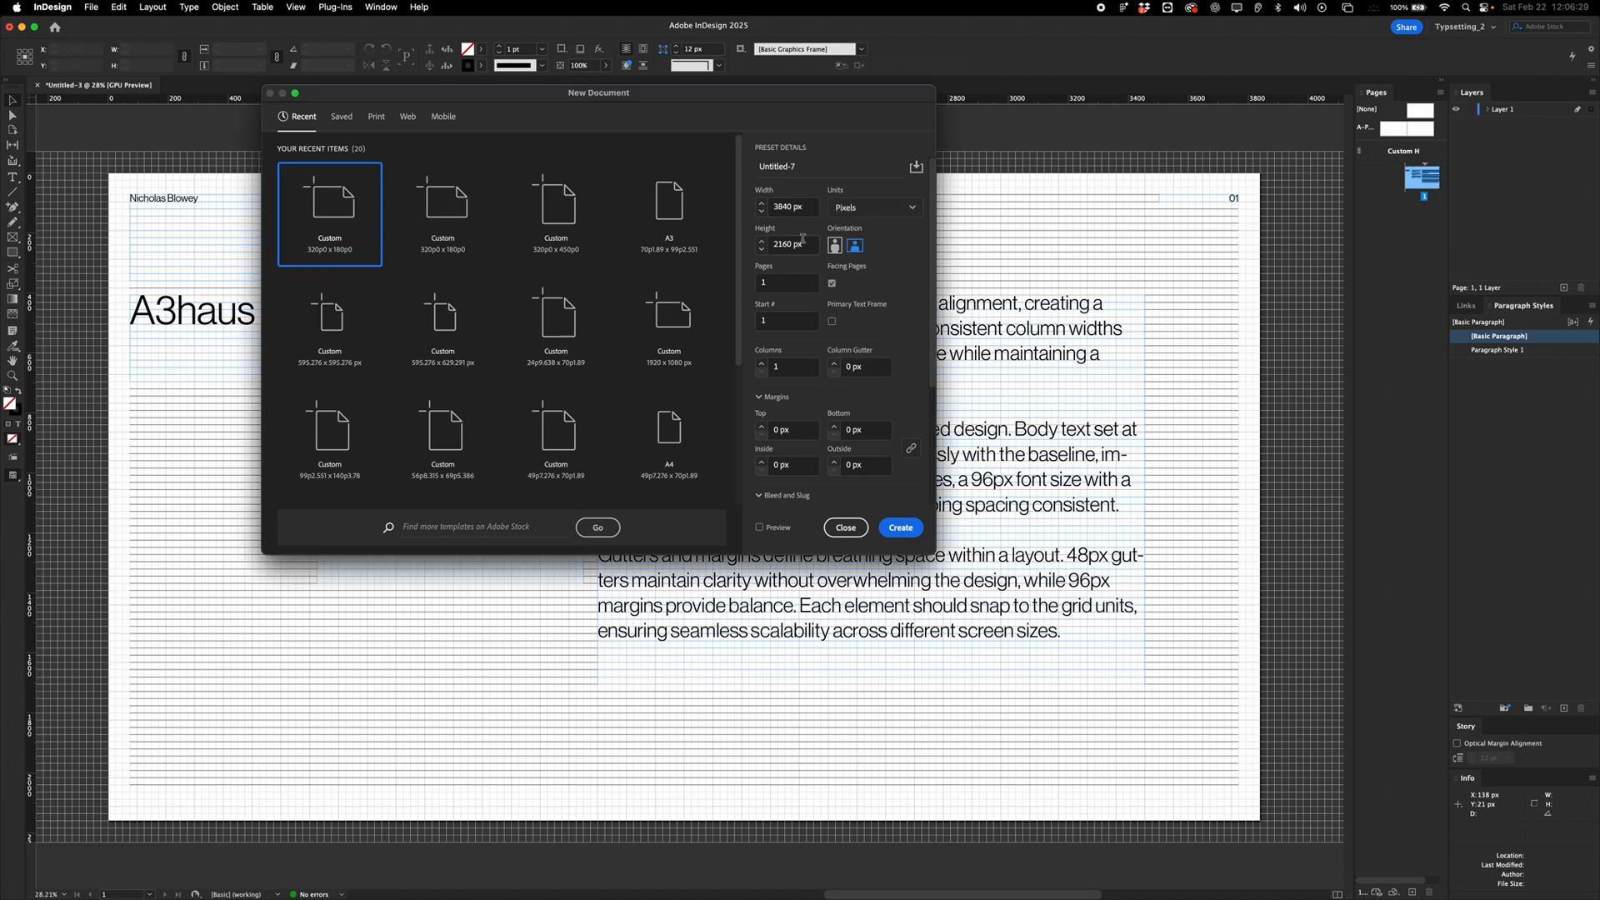
Try a size of 1920 px wide by 1080 px high for the new document.
{"action": "left_click", "coordinate": [791, 206]}
{"action": "key", "text": "BackSpace"}
{"action": "key", "text": "BackSpace"}
{"action": "key", "text": "BackSpace"}
{"action": "key", "text": "BackSpace"}
{"action": "type", "text": "1920"}
{"action": "left_click", "coordinate": [794, 246]}
{"action": "key", "text": "BackSpace"}
{"action": "key", "text": "BackSpace"}
{"action": "key", "text": "BackSpace"}
{"action": "key", "text": "BackSpace"}
{"action": "type", "text": "1080"}
Set the new document's size to 3840 px wide by 2160 px high and create it.
{"action": "left_click", "coordinate": [794, 219]}
{"action": "left_click", "coordinate": [793, 208]}
{"action": "key", "text": "BackSpace"}
{"action": "key", "text": "BackSpace"}
{"action": "key", "text": "BackSpace"}
{"action": "key", "text": "BackSpace"}
{"action": "type", "text": "3840"}
{"action": "left_click", "coordinate": [802, 236]}
{"action": "key", "text": "BackSpace"}
{"action": "key", "text": "BackSpace"}
{"action": "key", "text": "BackSpace"}
{"action": "key", "text": "BackSpace"}
{"action": "type", "text": "2160"}
{"action": "left_click", "coordinate": [793, 207]}
{"action": "left_click", "coordinate": [900, 534]}
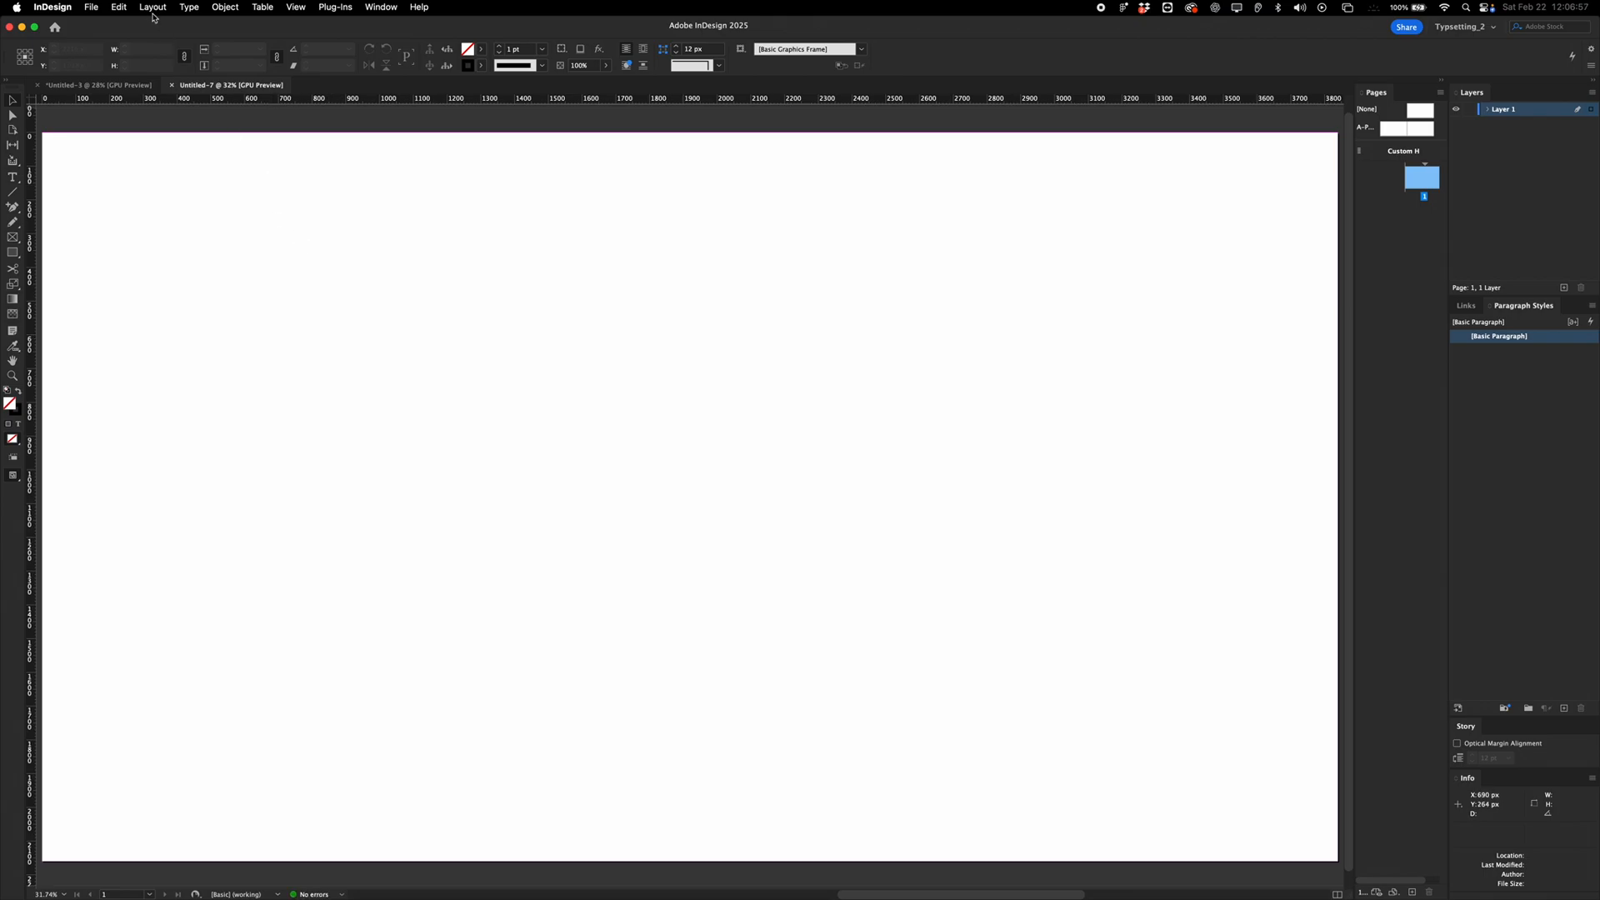
Switch to the Calculator and divide the page width of 3840 by 4 and again by 10.
{"action": "left_click", "coordinate": [52, 6]}
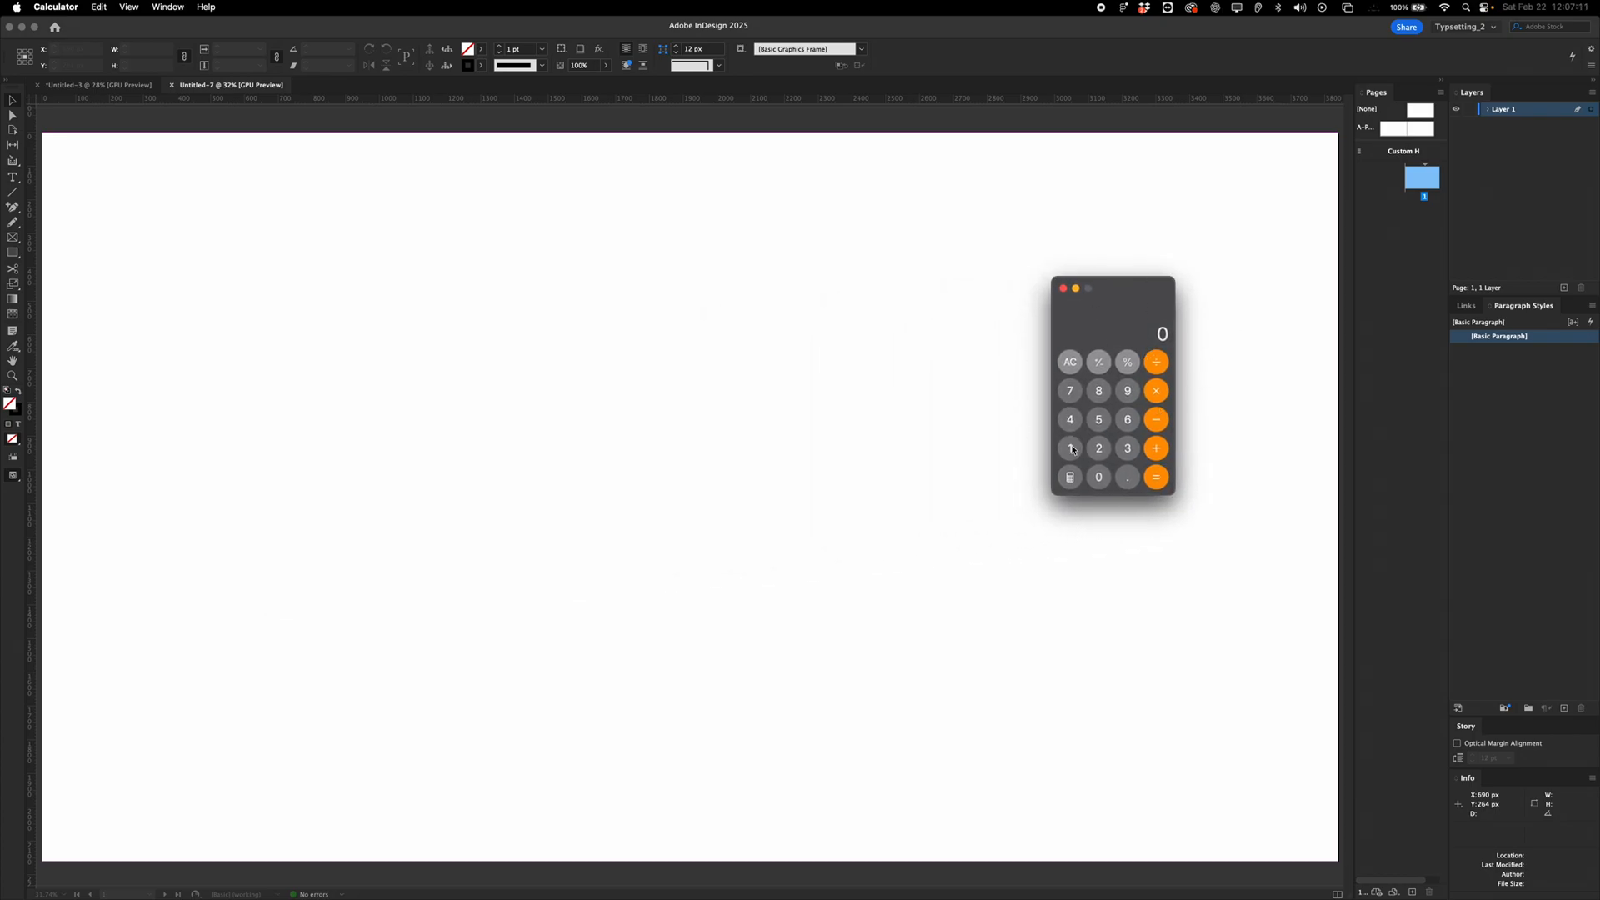
{"action": "left_click", "coordinate": [1127, 448]}
{"action": "left_click", "coordinate": [1111, 390]}
{"action": "key", "text": "4"}
{"action": "key", "text": "0"}
{"action": "key", "text": "slash"}
{"action": "left_click", "coordinate": [1071, 421]}
{"action": "key", "text": "Return"}
{"action": "left_click", "coordinate": [1156, 363]}
{"action": "left_click", "coordinate": [1078, 451]}
{"action": "left_click", "coordinate": [1100, 479]}
{"action": "left_click", "coordinate": [1162, 487]}
Divide the calculated result by 6 and again by 2, and close the Calculator.
{"action": "left_click", "coordinate": [1155, 364]}
{"action": "left_click", "coordinate": [1128, 419]}
{"action": "left_click", "coordinate": [1159, 468]}
{"action": "left_click", "coordinate": [1158, 365]}
{"action": "left_click", "coordinate": [1101, 447]}
{"action": "left_click", "coordinate": [1157, 477]}
{"action": "left_click_drag", "start_coordinate": [1105, 301], "coordinate": [467, 306]}
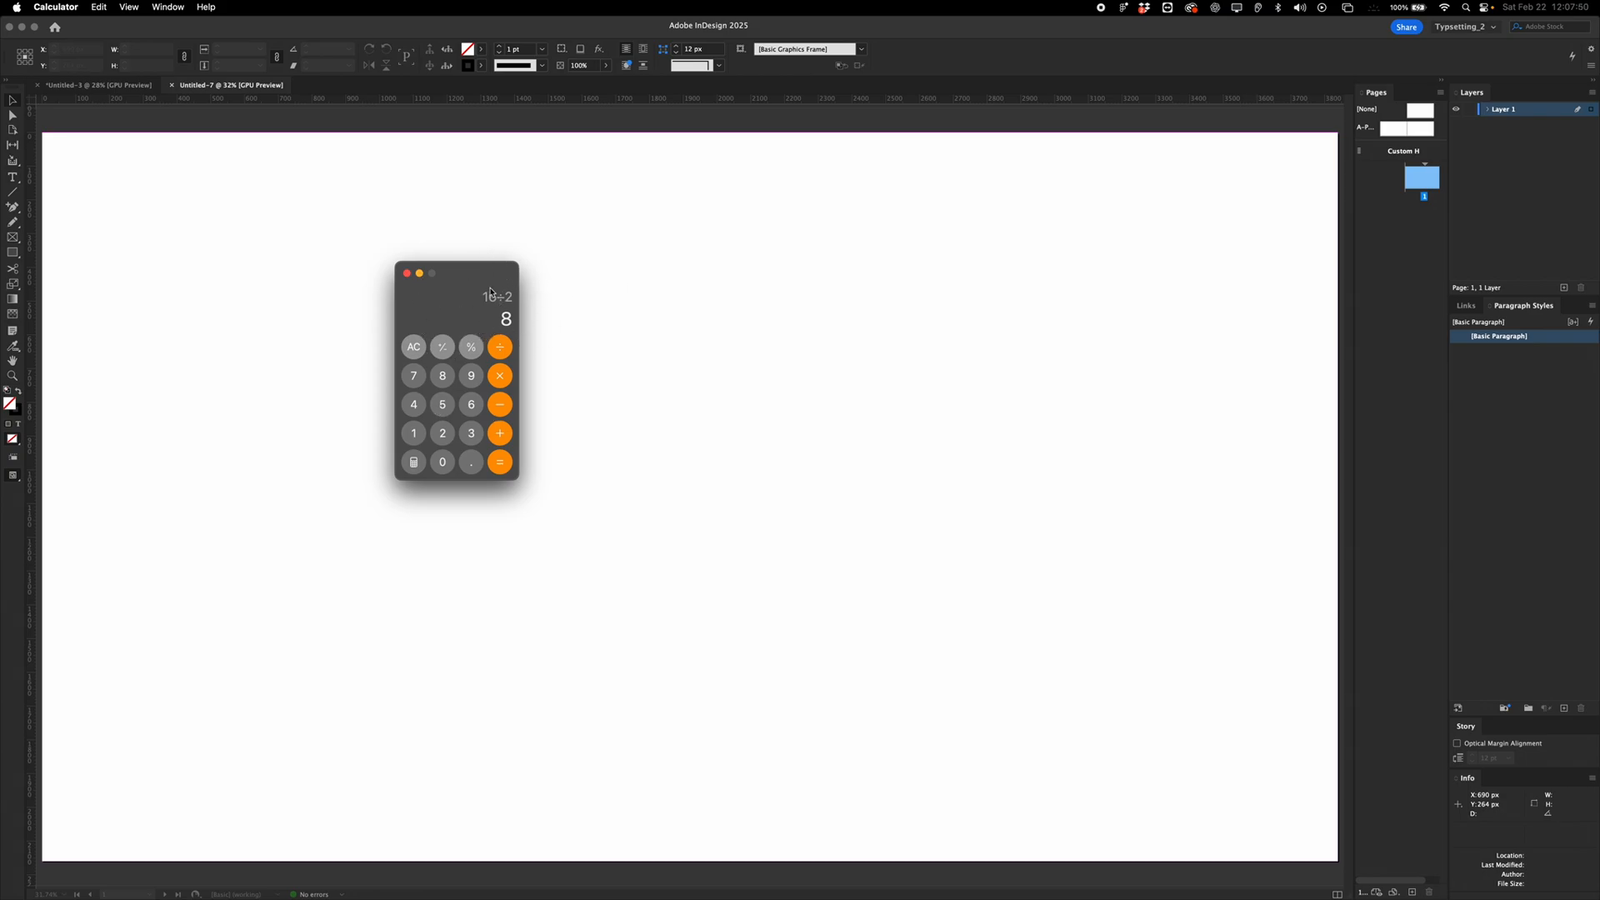
{"action": "key", "text": "super+q"}
In the grid preferences, set the document grid's horizontal and vertical gridlines to every 96 px.
{"action": "left_click", "coordinate": [153, 7]}
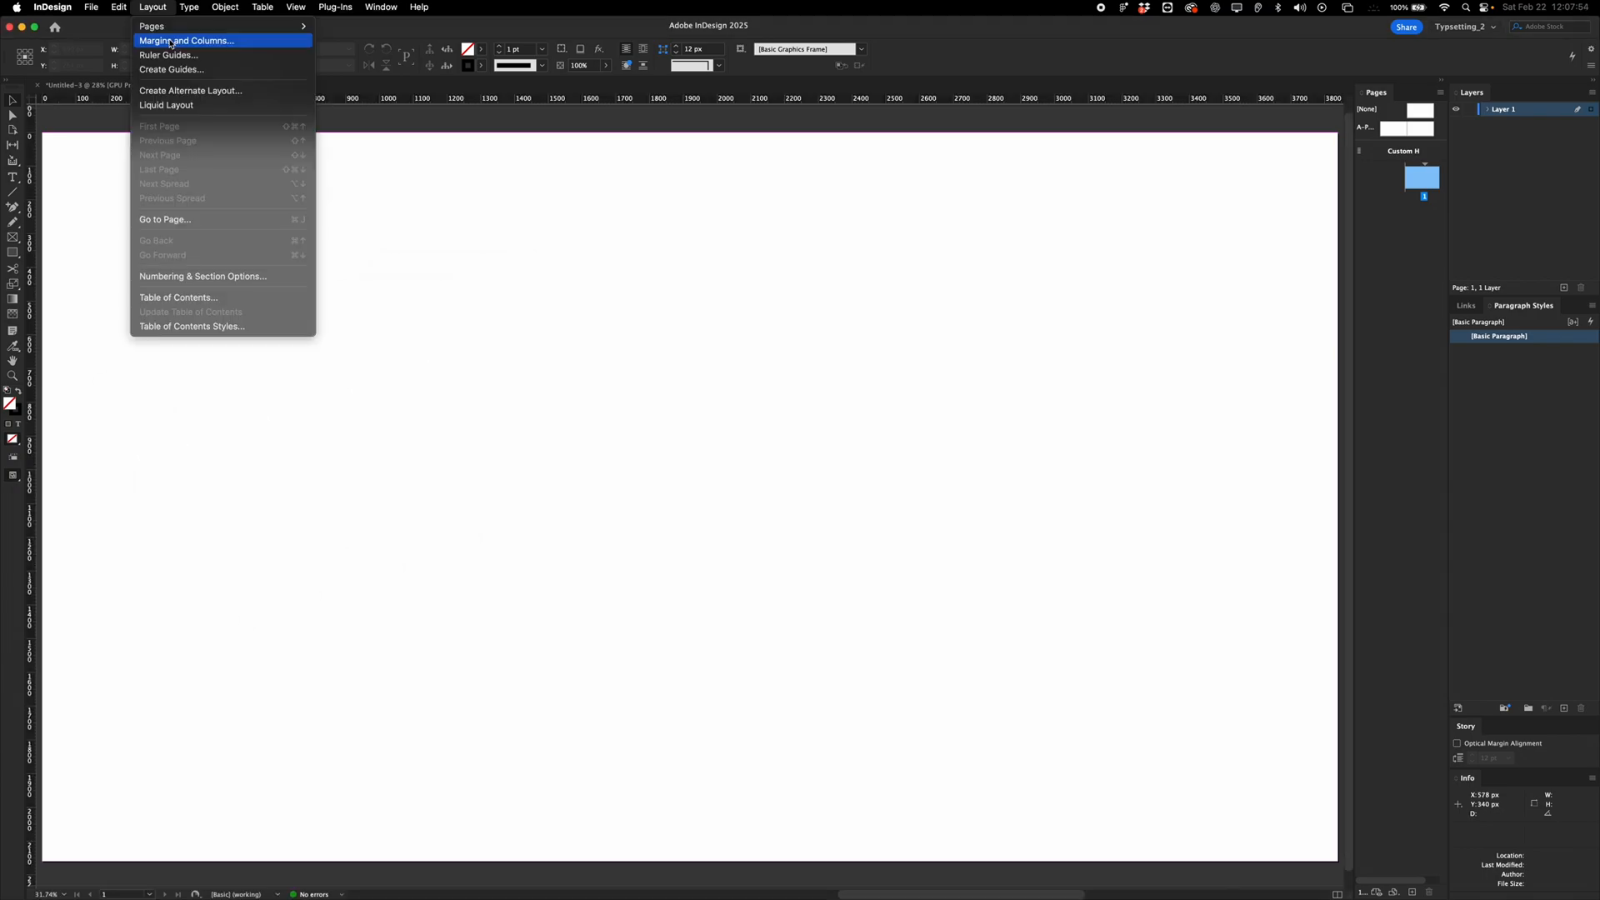
{"action": "mouse_move", "coordinate": [56, 8]}
{"action": "mouse_move", "coordinate": [58, 41]}
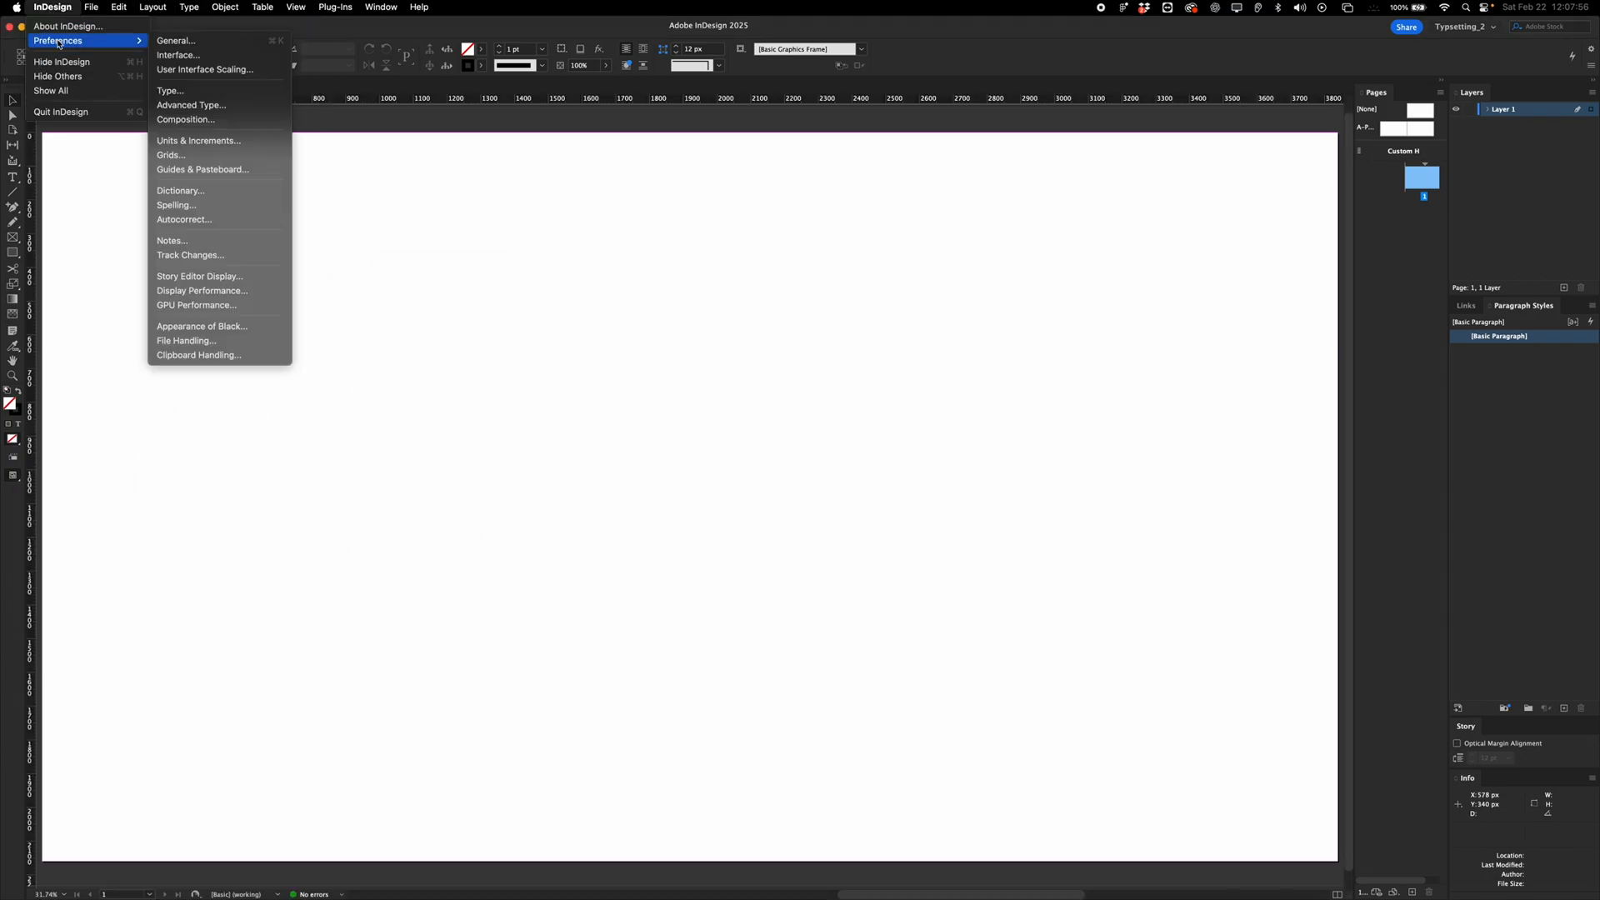
{"action": "left_click", "coordinate": [189, 155]}
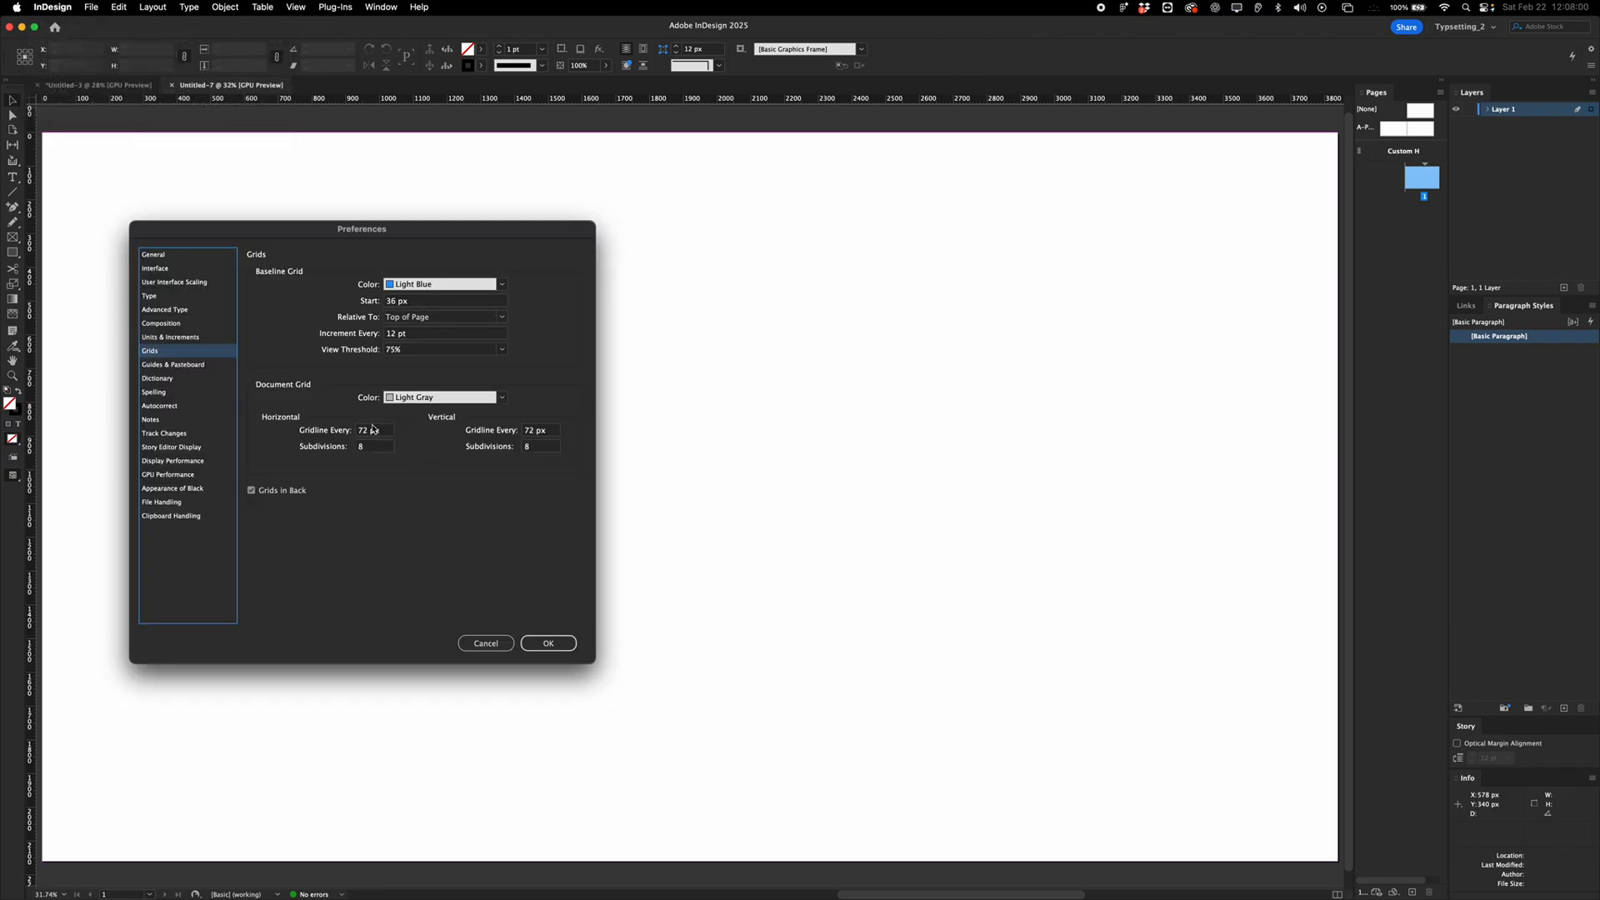
{"action": "double_click", "coordinate": [372, 429]}
{"action": "type", "text": "96"}
{"action": "left_click", "coordinate": [551, 431]}
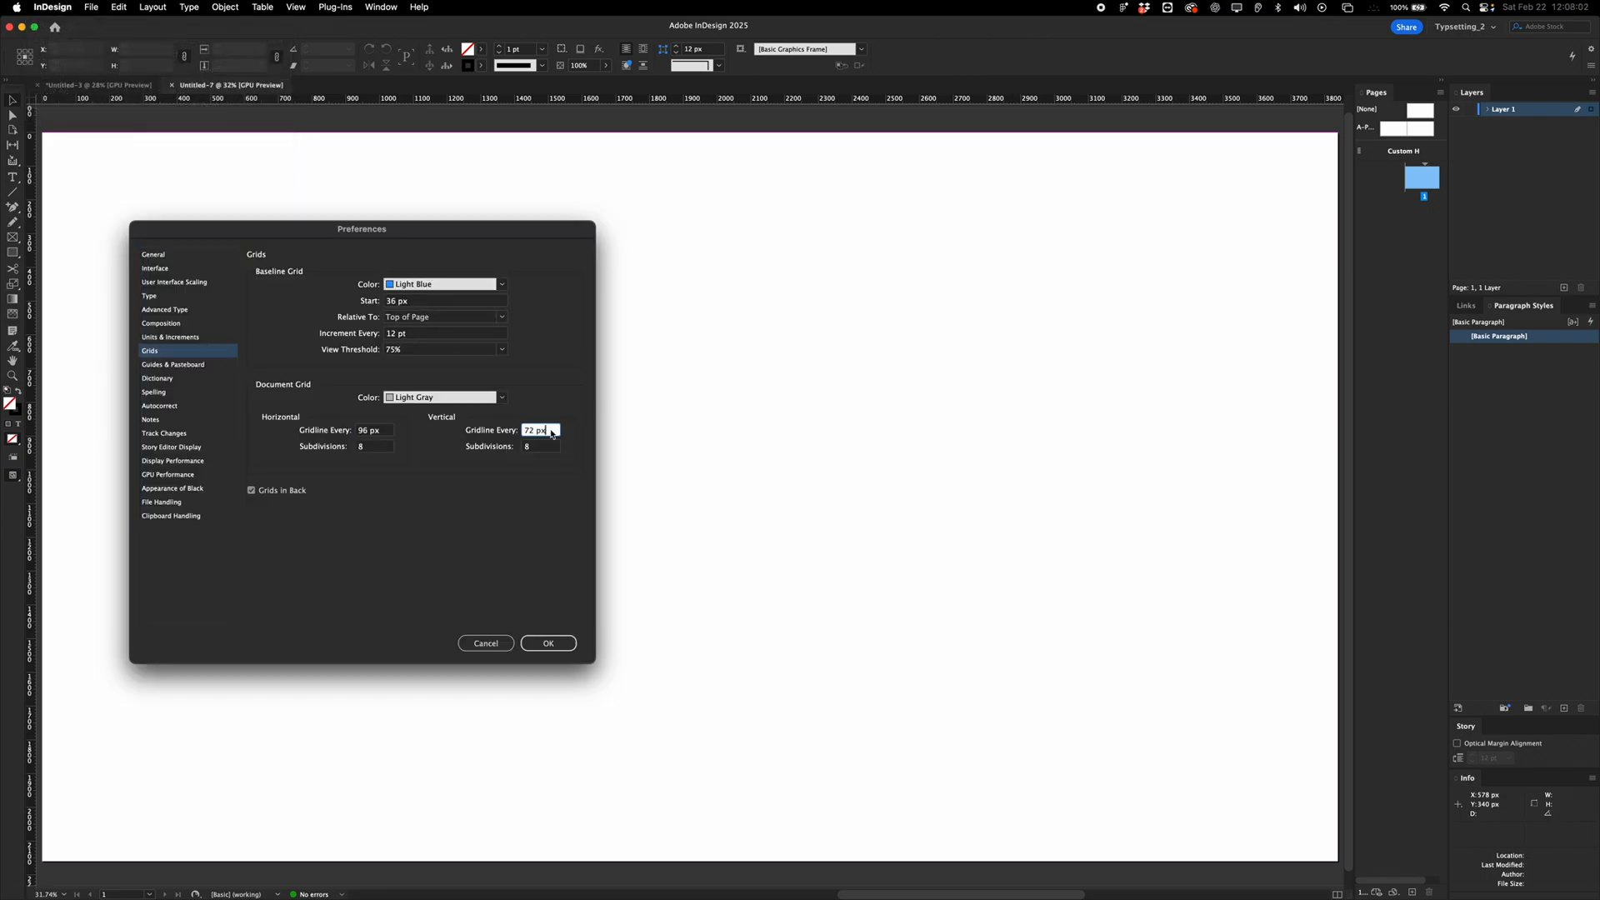
{"action": "double_click", "coordinate": [551, 431]}
{"action": "type", "text": "96"}
Set the document grid to 4 subdivisions in both directions, apply the preferences and show the grid on the page.
{"action": "left_click", "coordinate": [536, 447]}
{"action": "type", "text": "4"}
{"action": "left_click", "coordinate": [358, 446]}
{"action": "type", "text": "4"}
{"action": "left_click", "coordinate": [373, 430]}
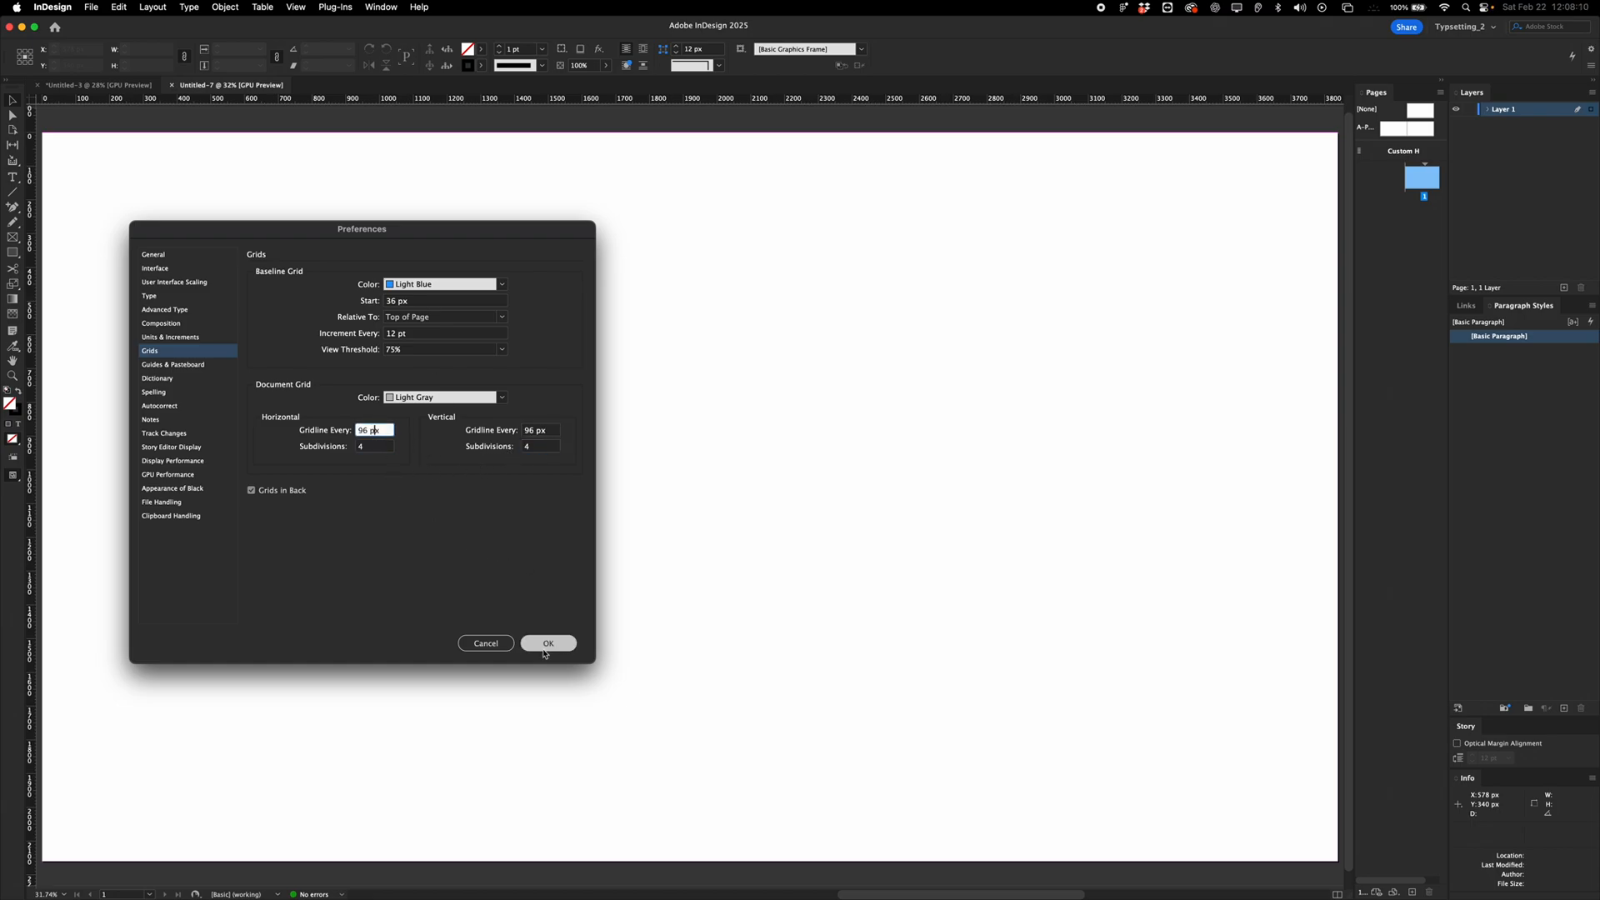
{"action": "left_click", "coordinate": [548, 643]}
{"action": "key", "text": "super+apostrophe"}
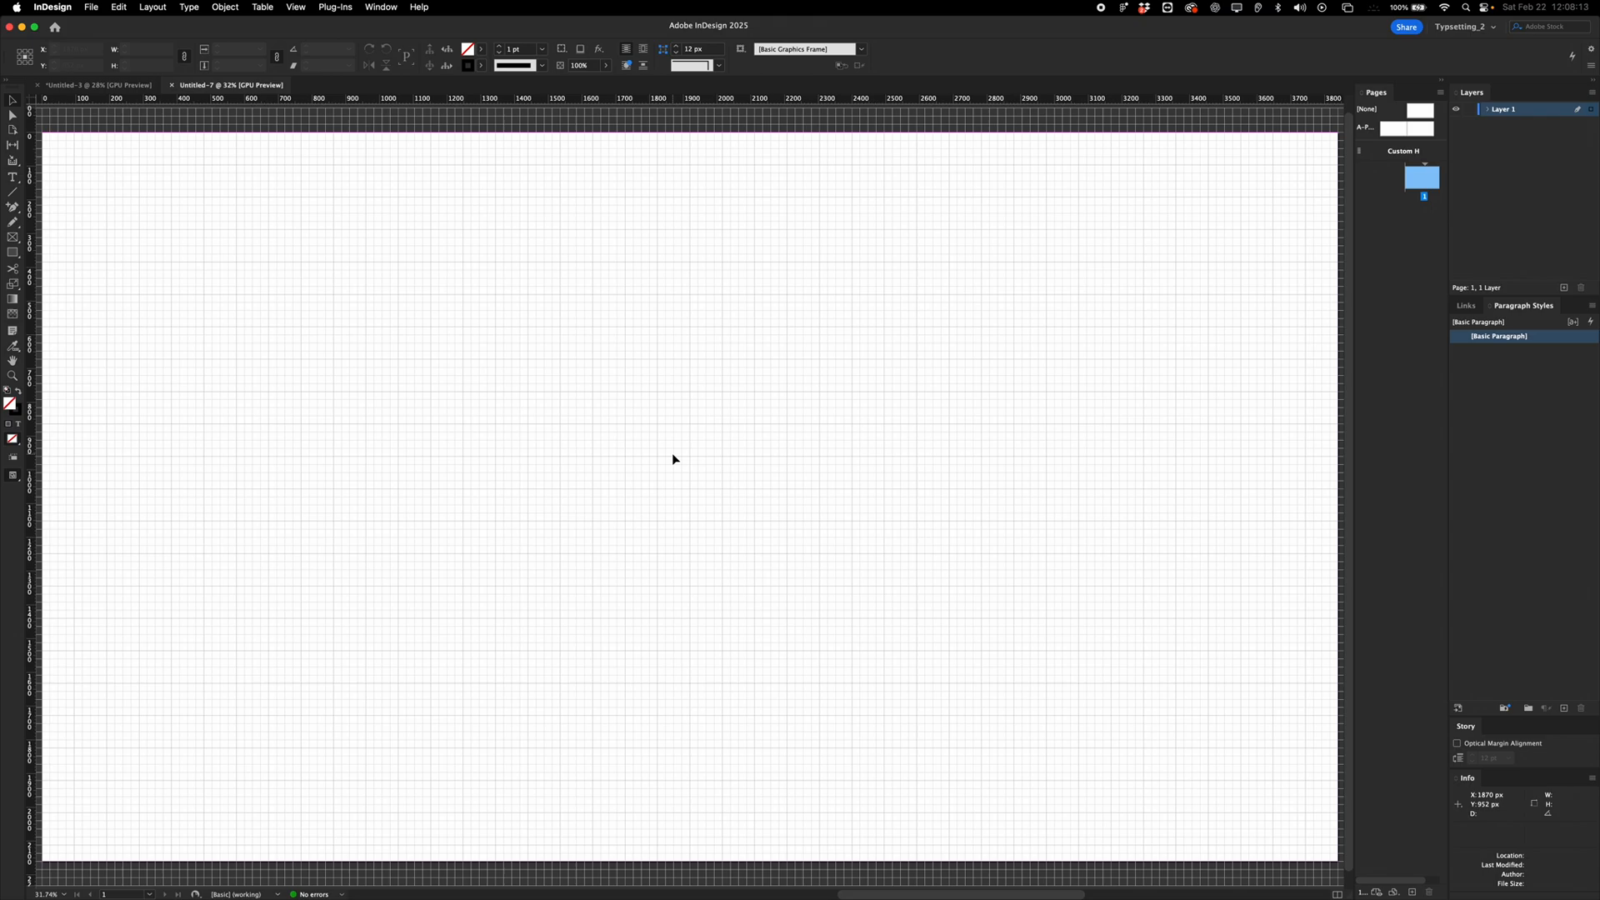
Set the page margins to 96 px on all sides and the number of columns to 12.
{"action": "left_click", "coordinate": [153, 7]}
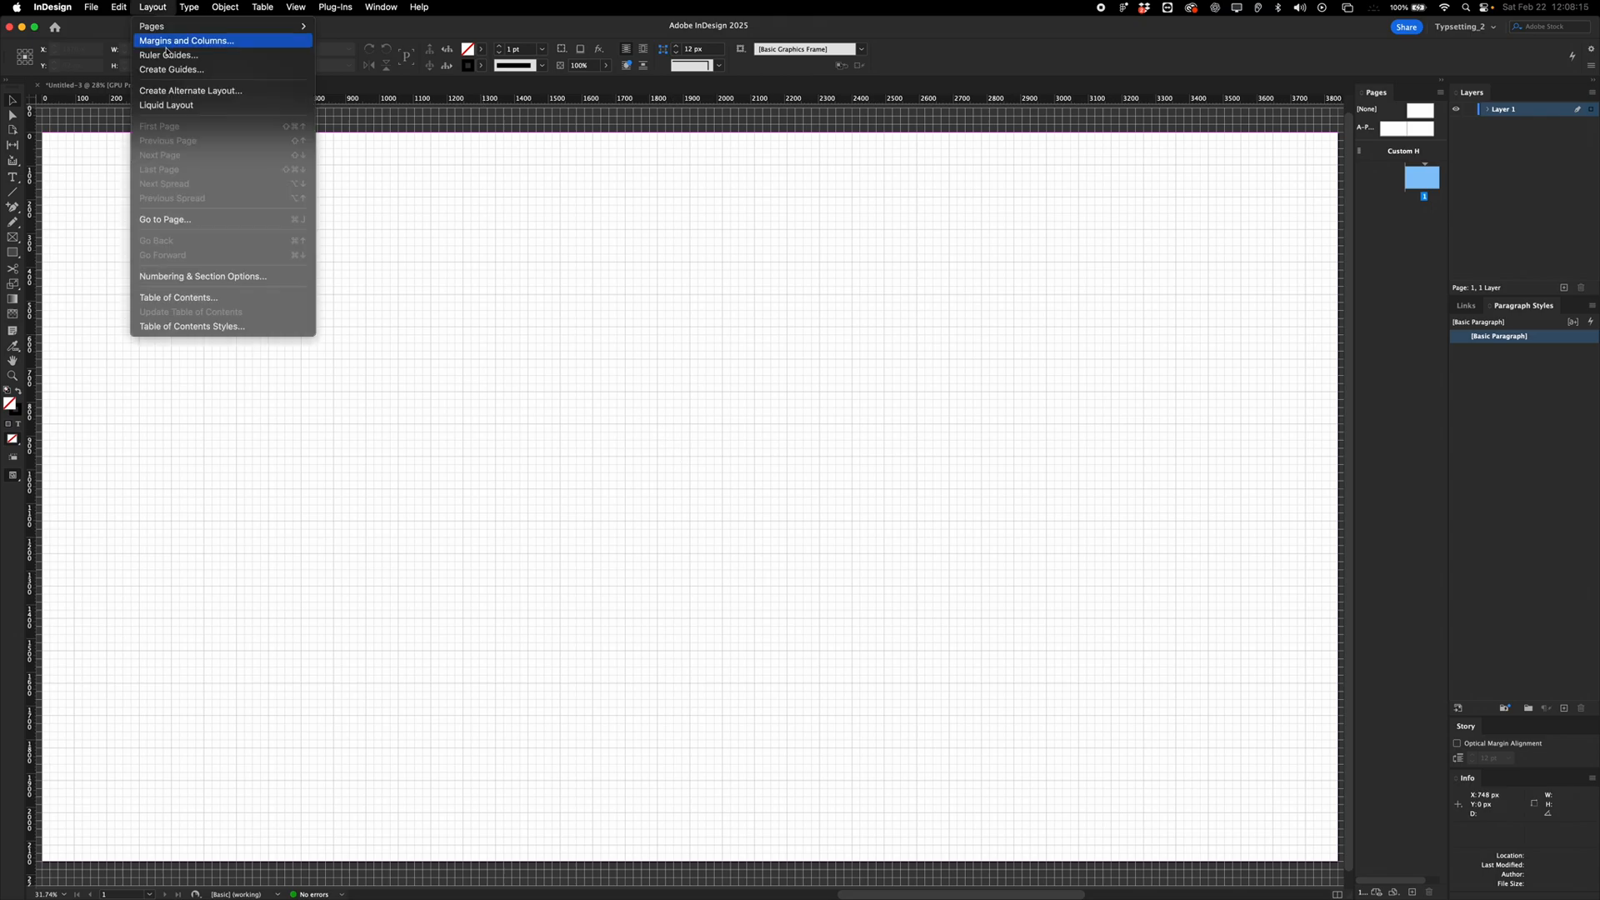
{"action": "left_click", "coordinate": [167, 37]}
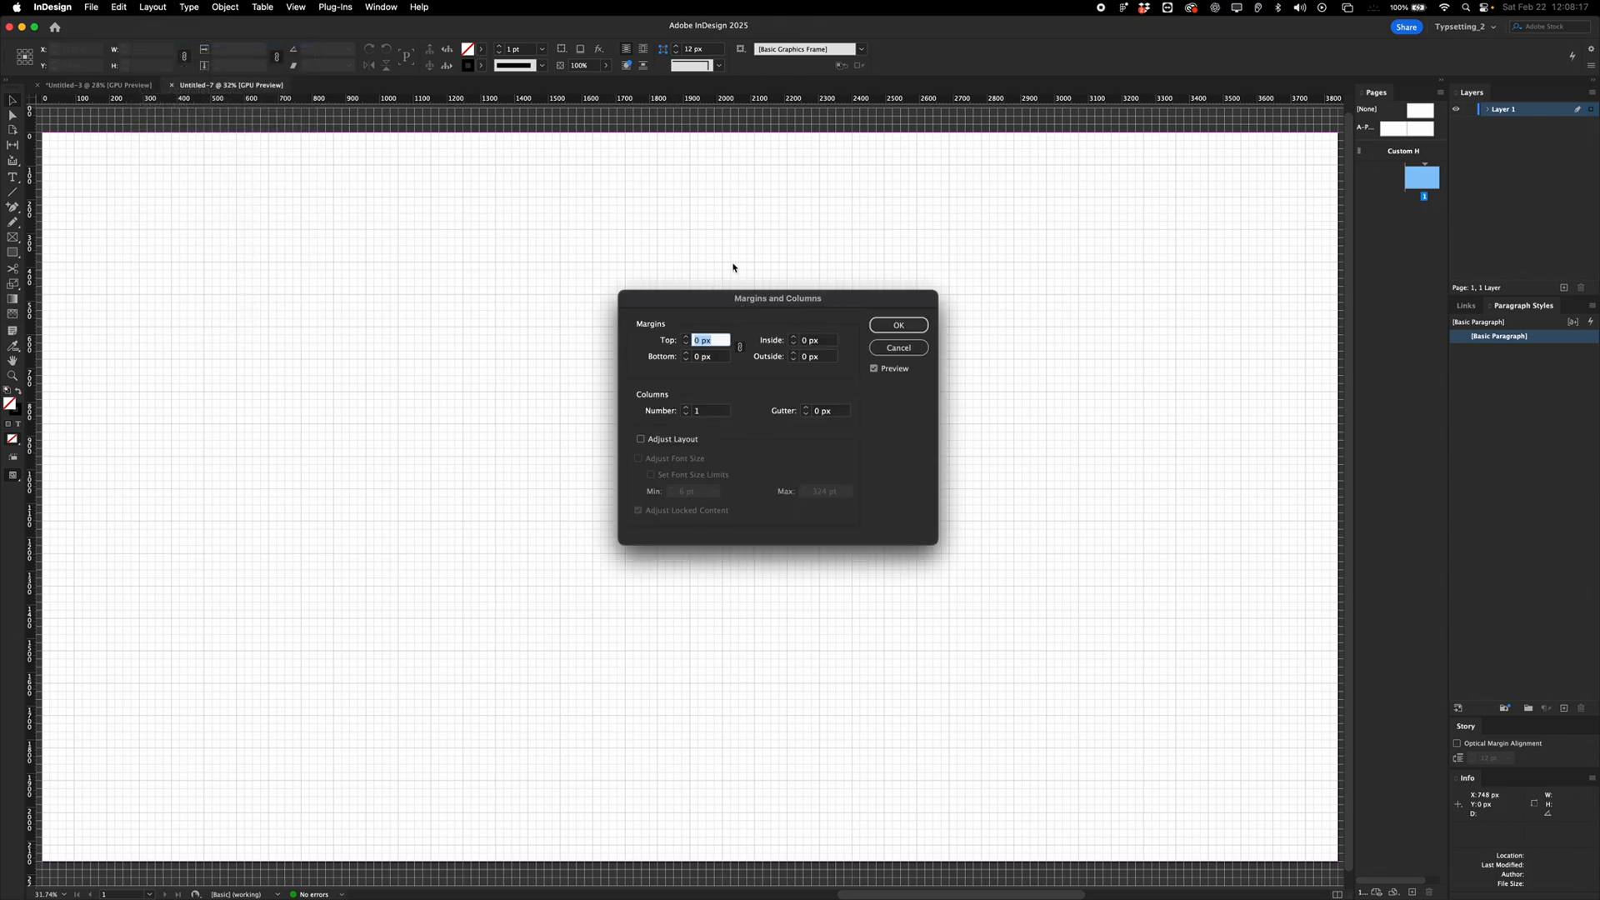
{"action": "left_click_drag", "start_coordinate": [731, 299], "coordinate": [760, 264]}
{"action": "type", "text": "9"}
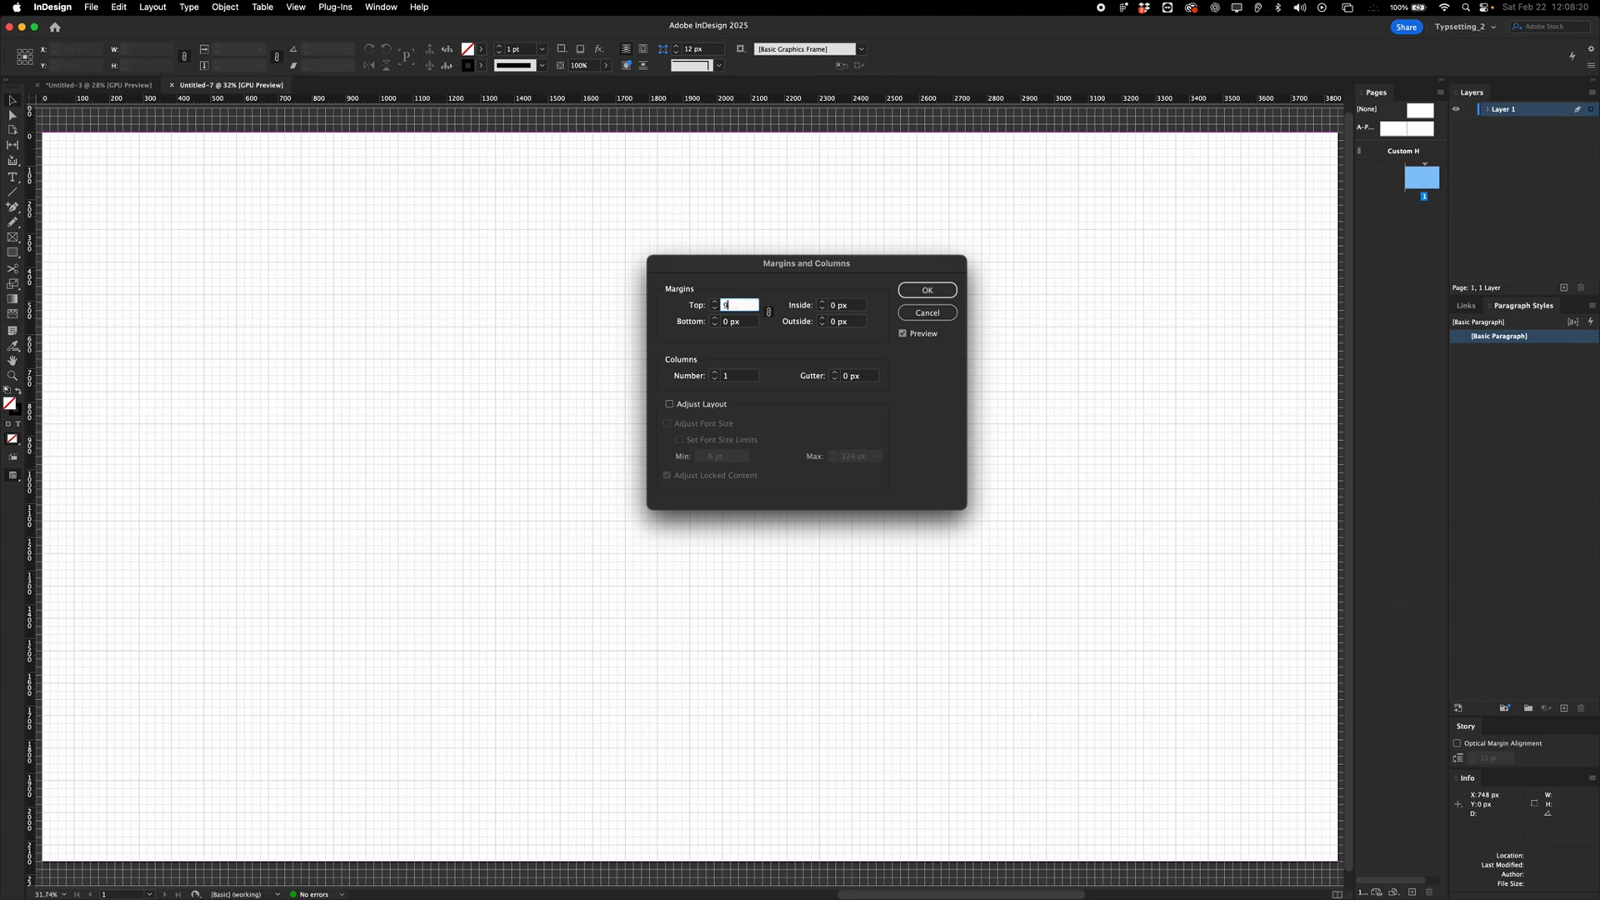
{"action": "type", "text": "6"}
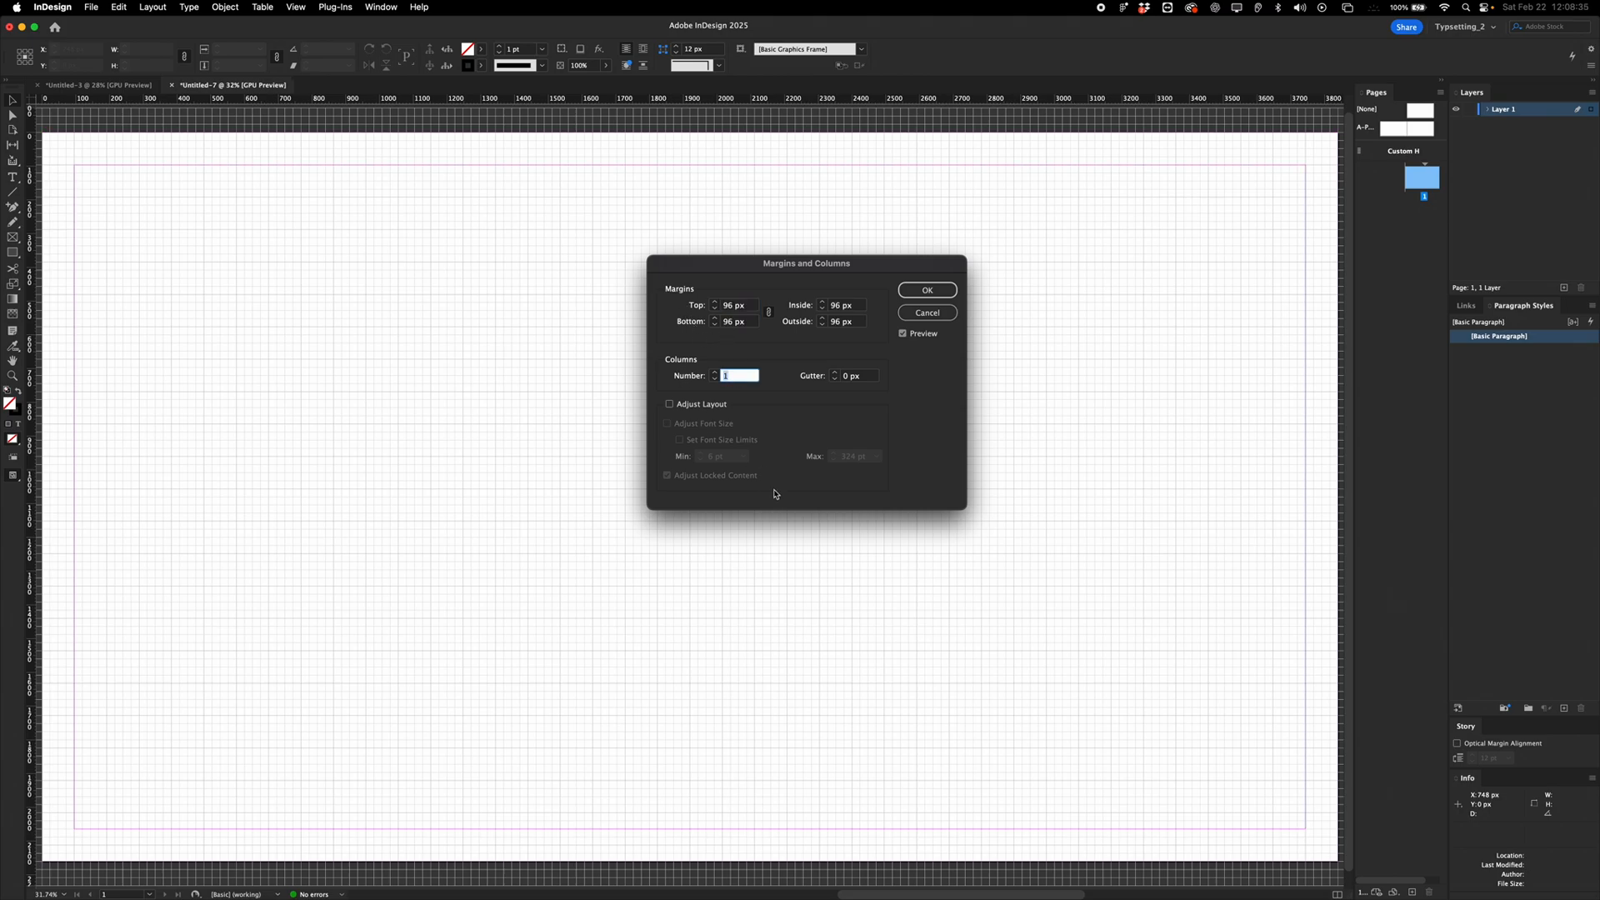
{"action": "type", "text": "12"}
{"action": "left_click", "coordinate": [738, 324]}
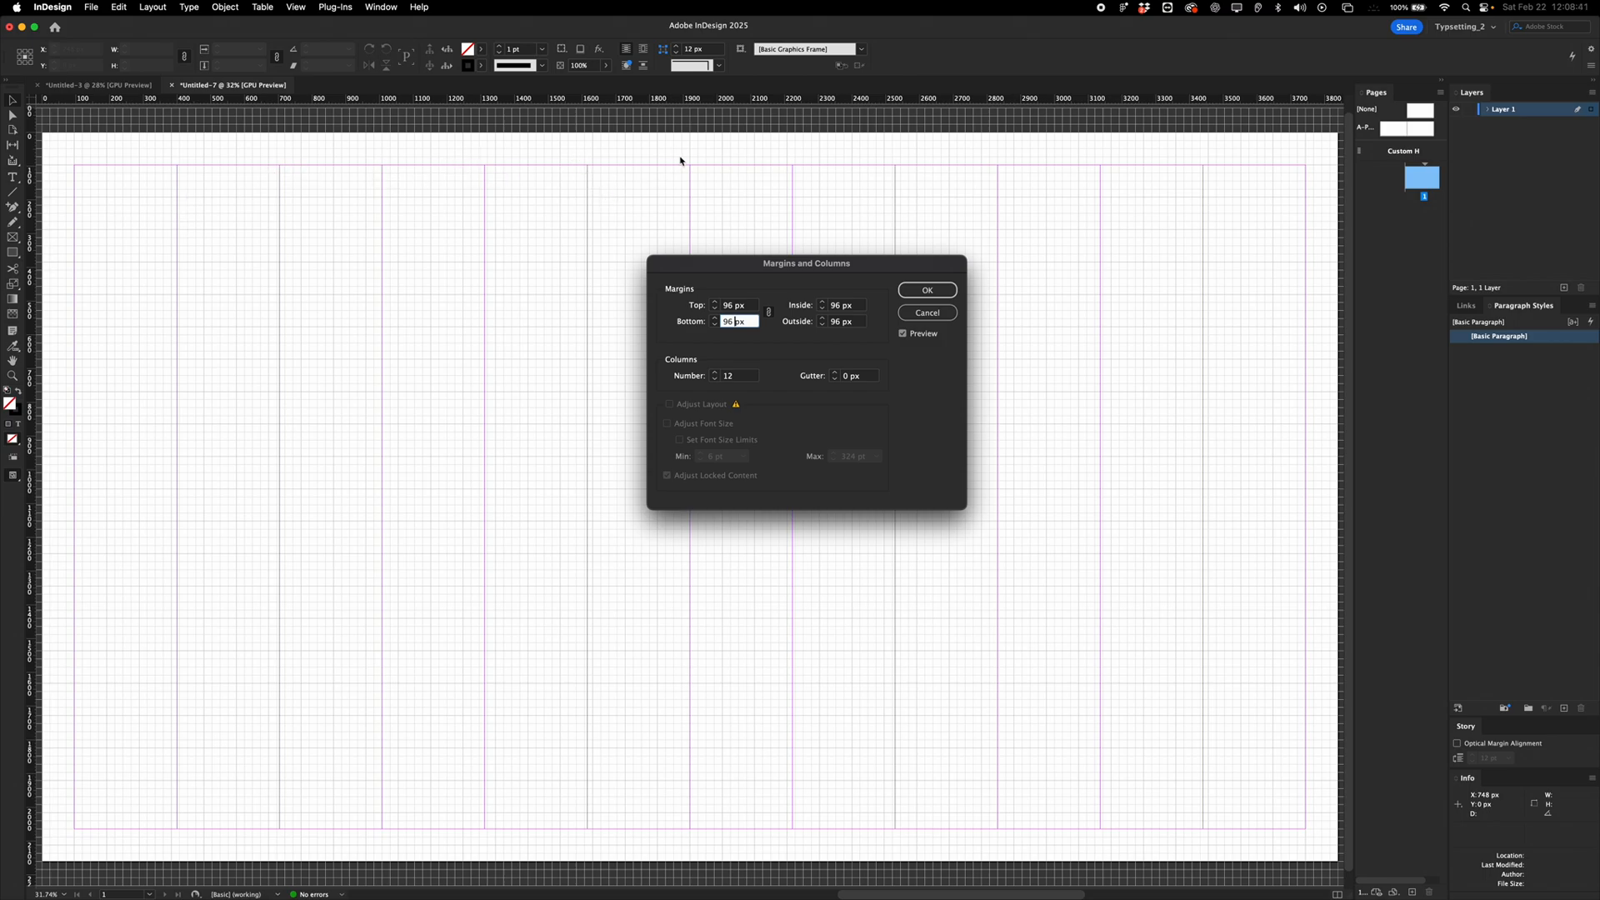
Try a column gutter of 10 px.
{"action": "left_click", "coordinate": [836, 374]}
{"action": "left_click", "coordinate": [836, 374]}
{"action": "left_click", "coordinate": [836, 375]}
{"action": "left_click", "coordinate": [836, 375]}
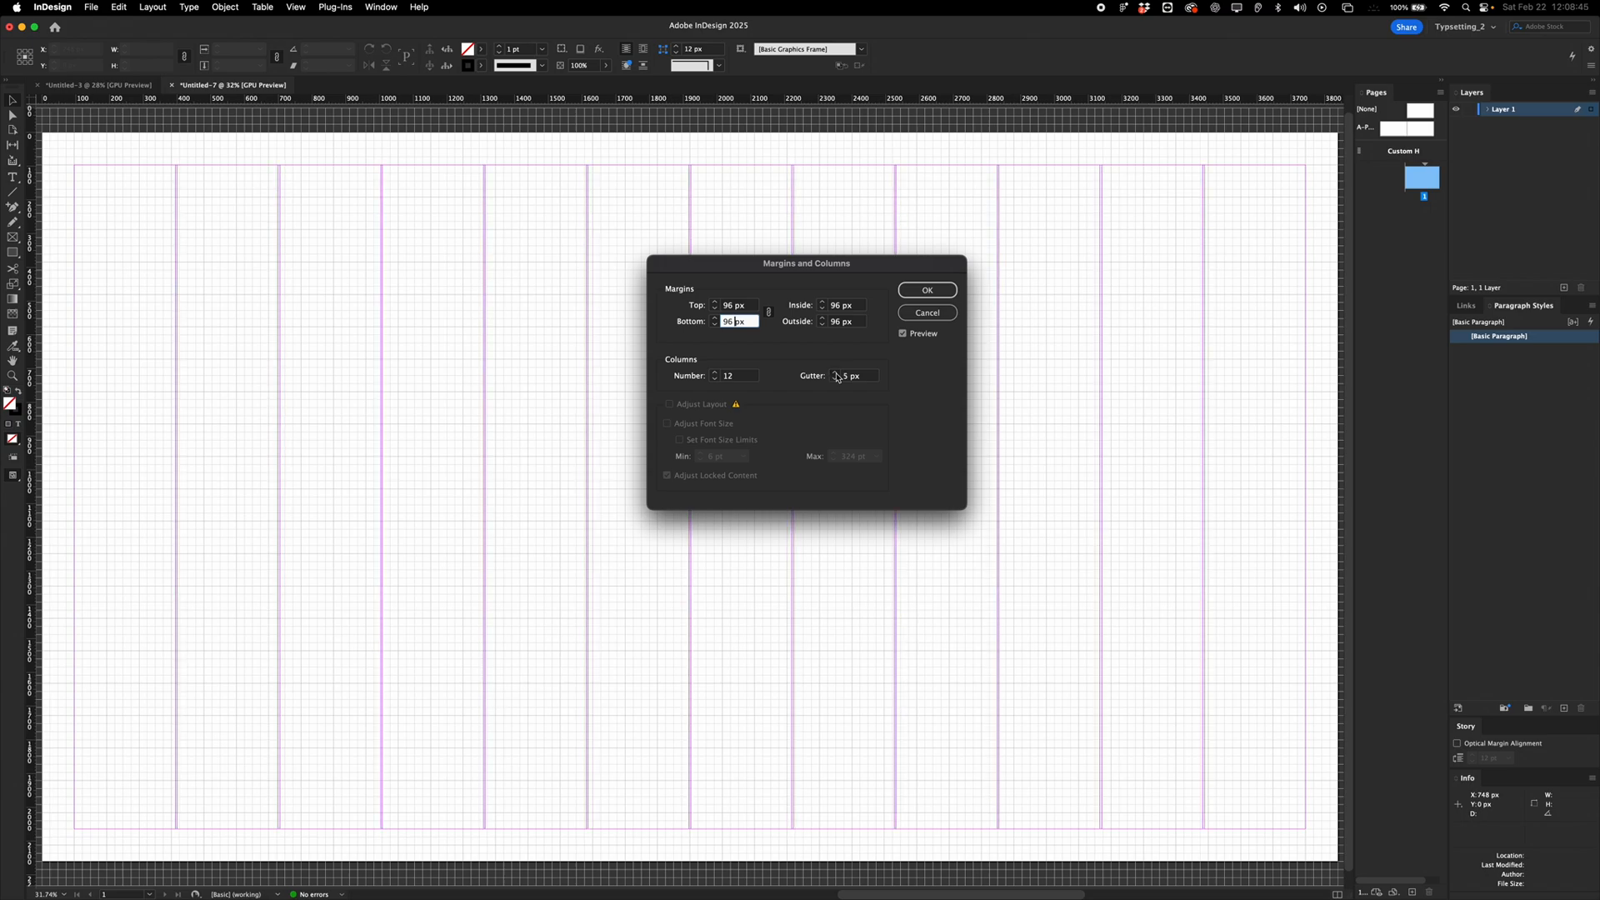
{"action": "left_click", "coordinate": [836, 374]}
{"action": "left_click", "coordinate": [836, 374]}
{"action": "left_click", "coordinate": [836, 374]}
{"action": "left_click", "coordinate": [836, 374]}
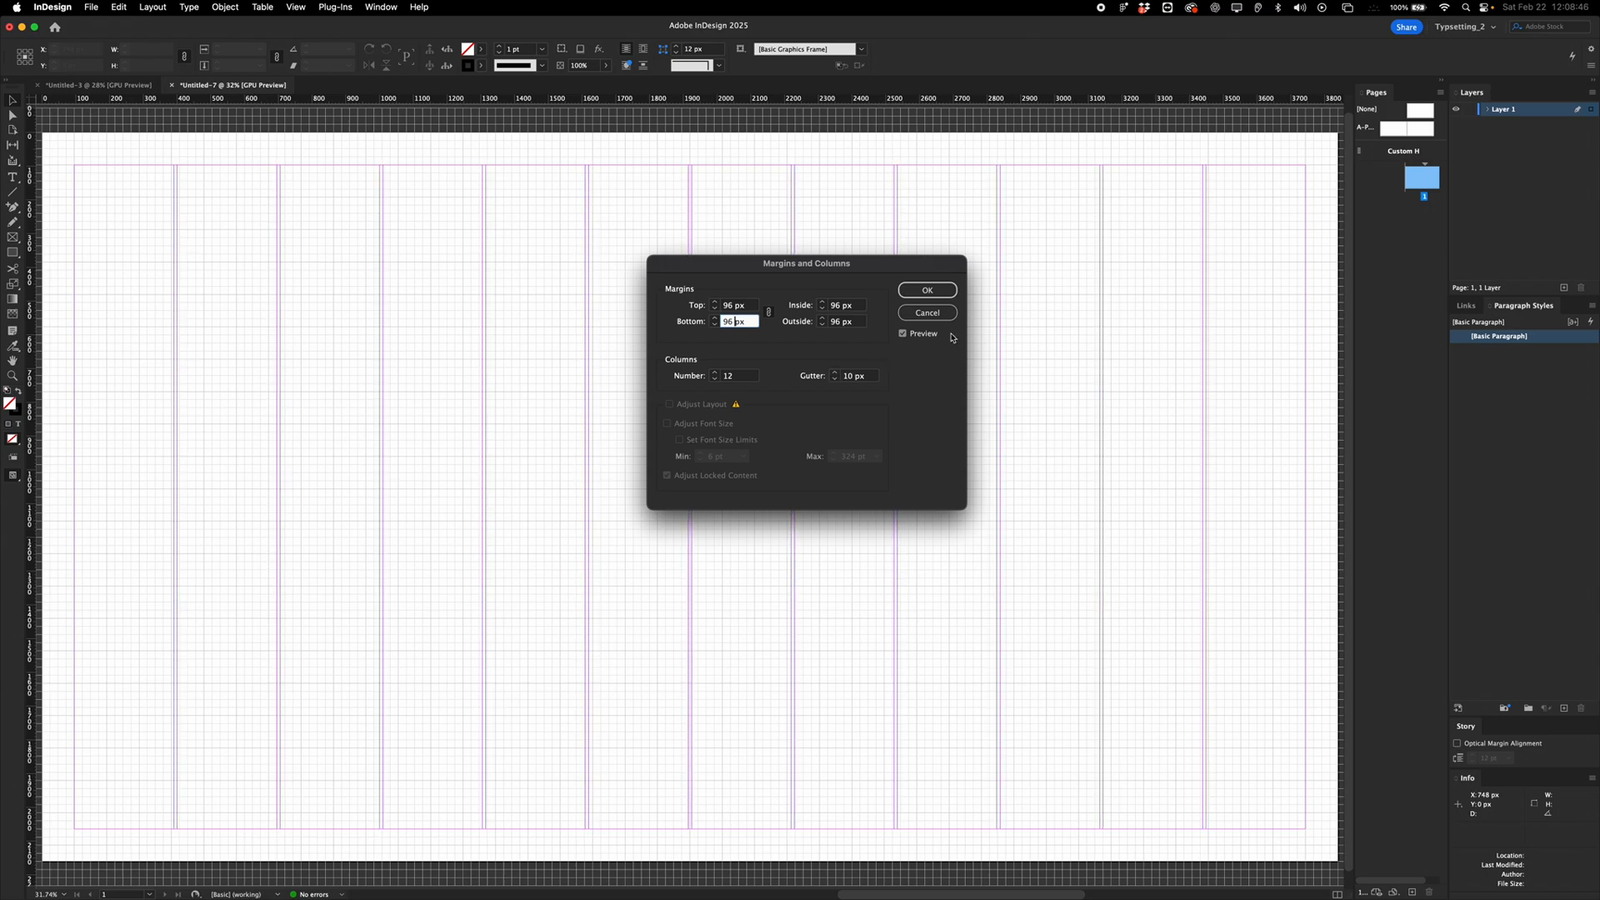
Set the column gutter to 96/2, which equals 48 px.
{"action": "left_click", "coordinate": [850, 380]}
{"action": "type", "text": "96/2"}
{"action": "left_click", "coordinate": [730, 376]}
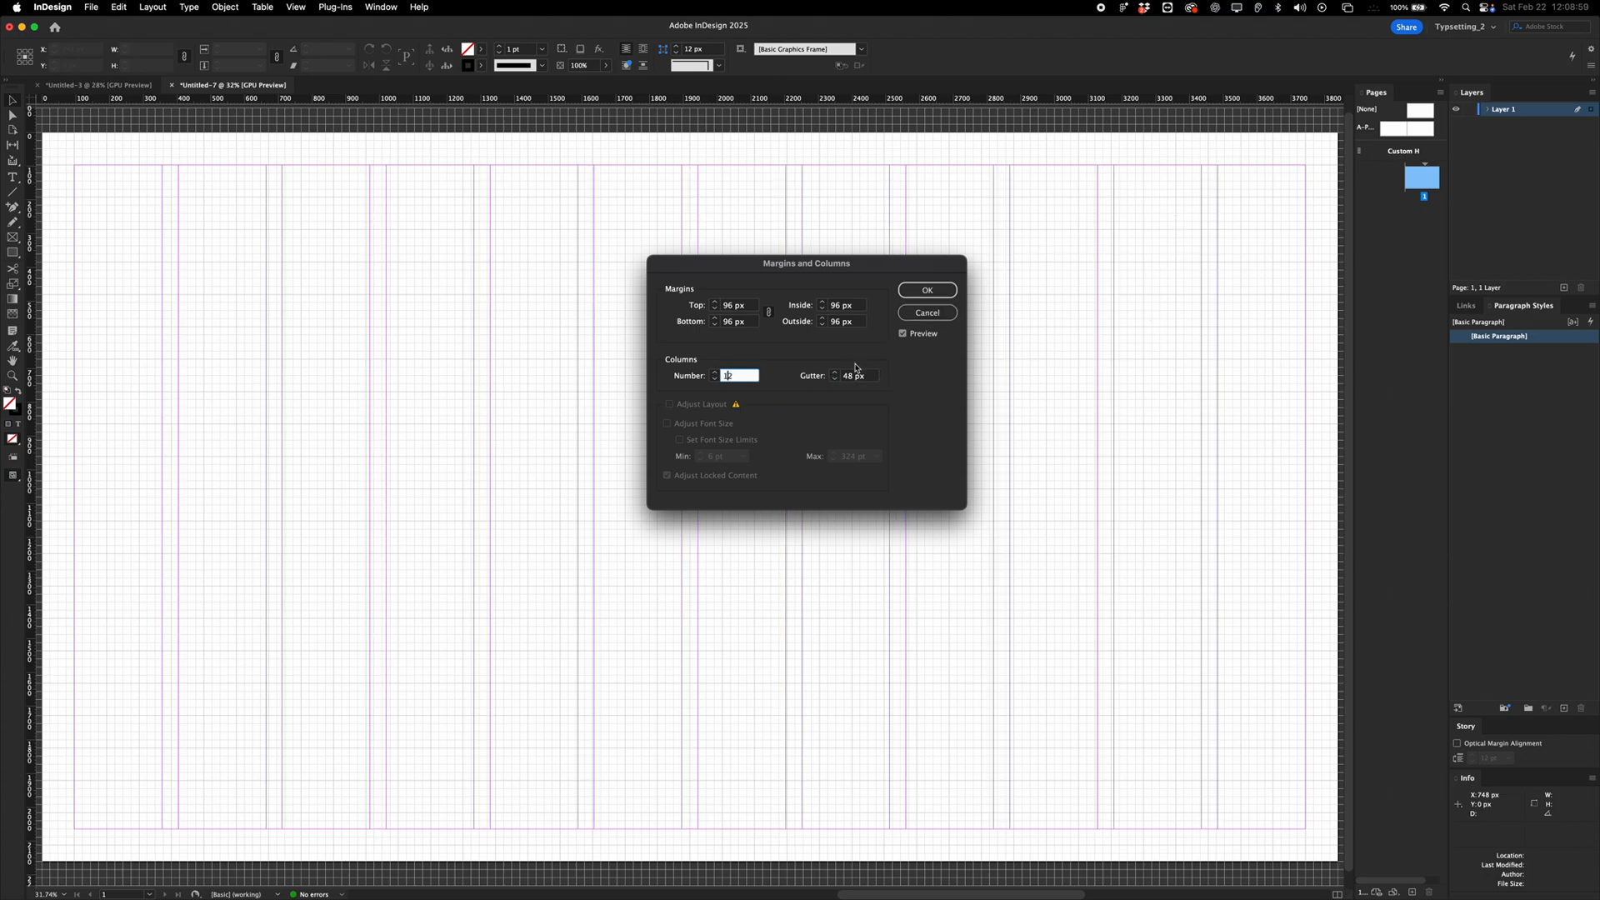
Try margins of 130, 120, 80 and 72 px on all sides of the page.
{"action": "left_click", "coordinate": [715, 305]}
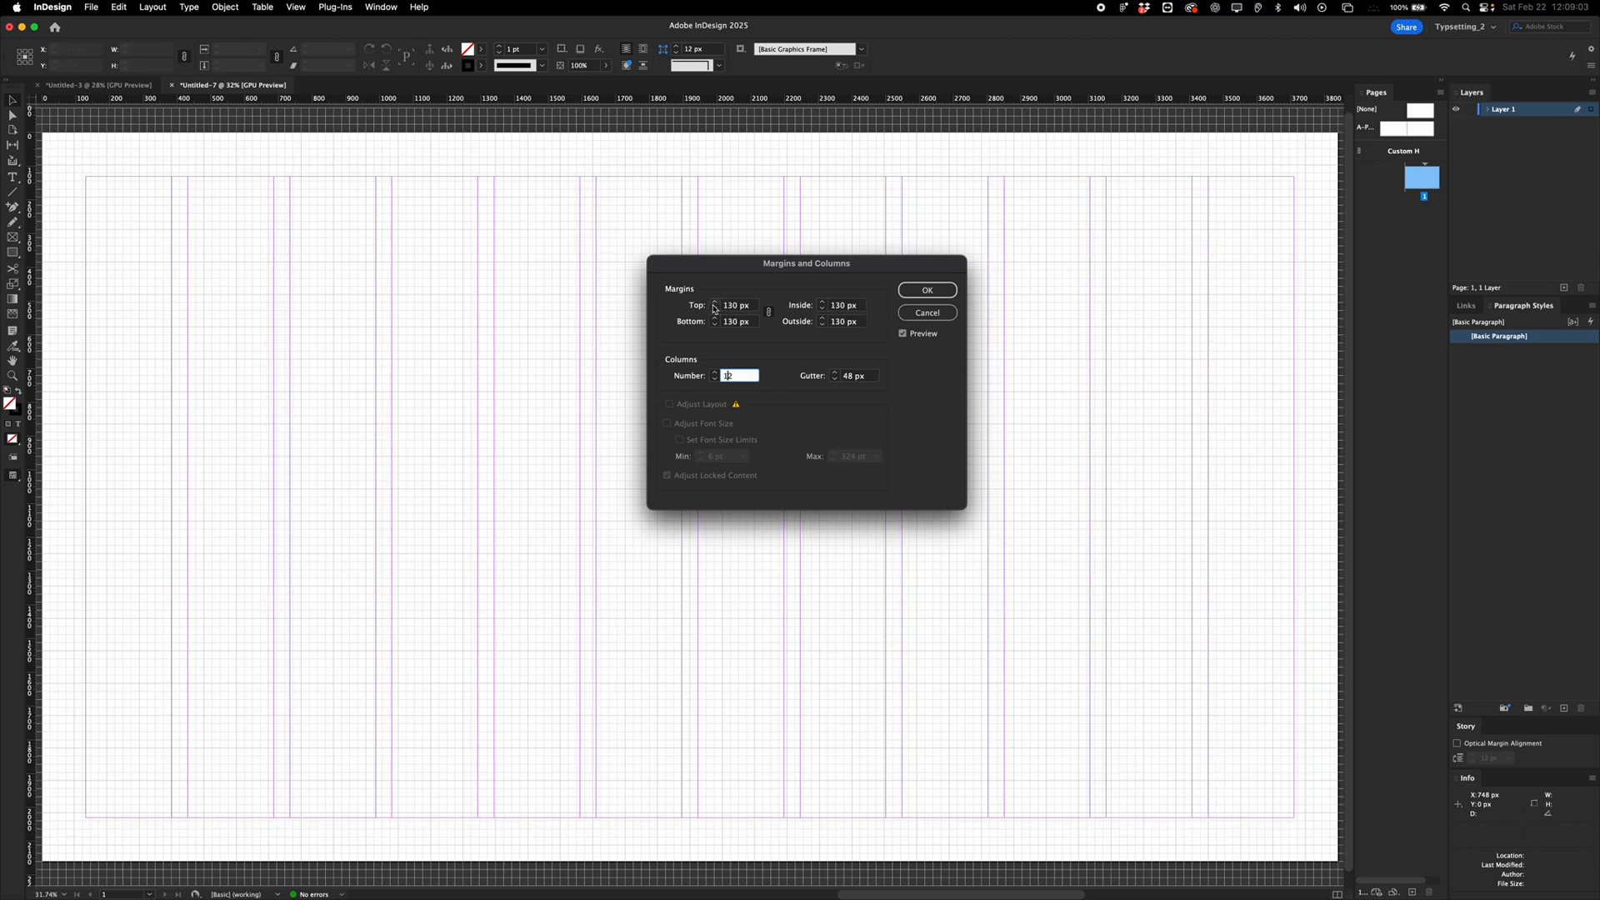
{"action": "left_click", "coordinate": [715, 315]}
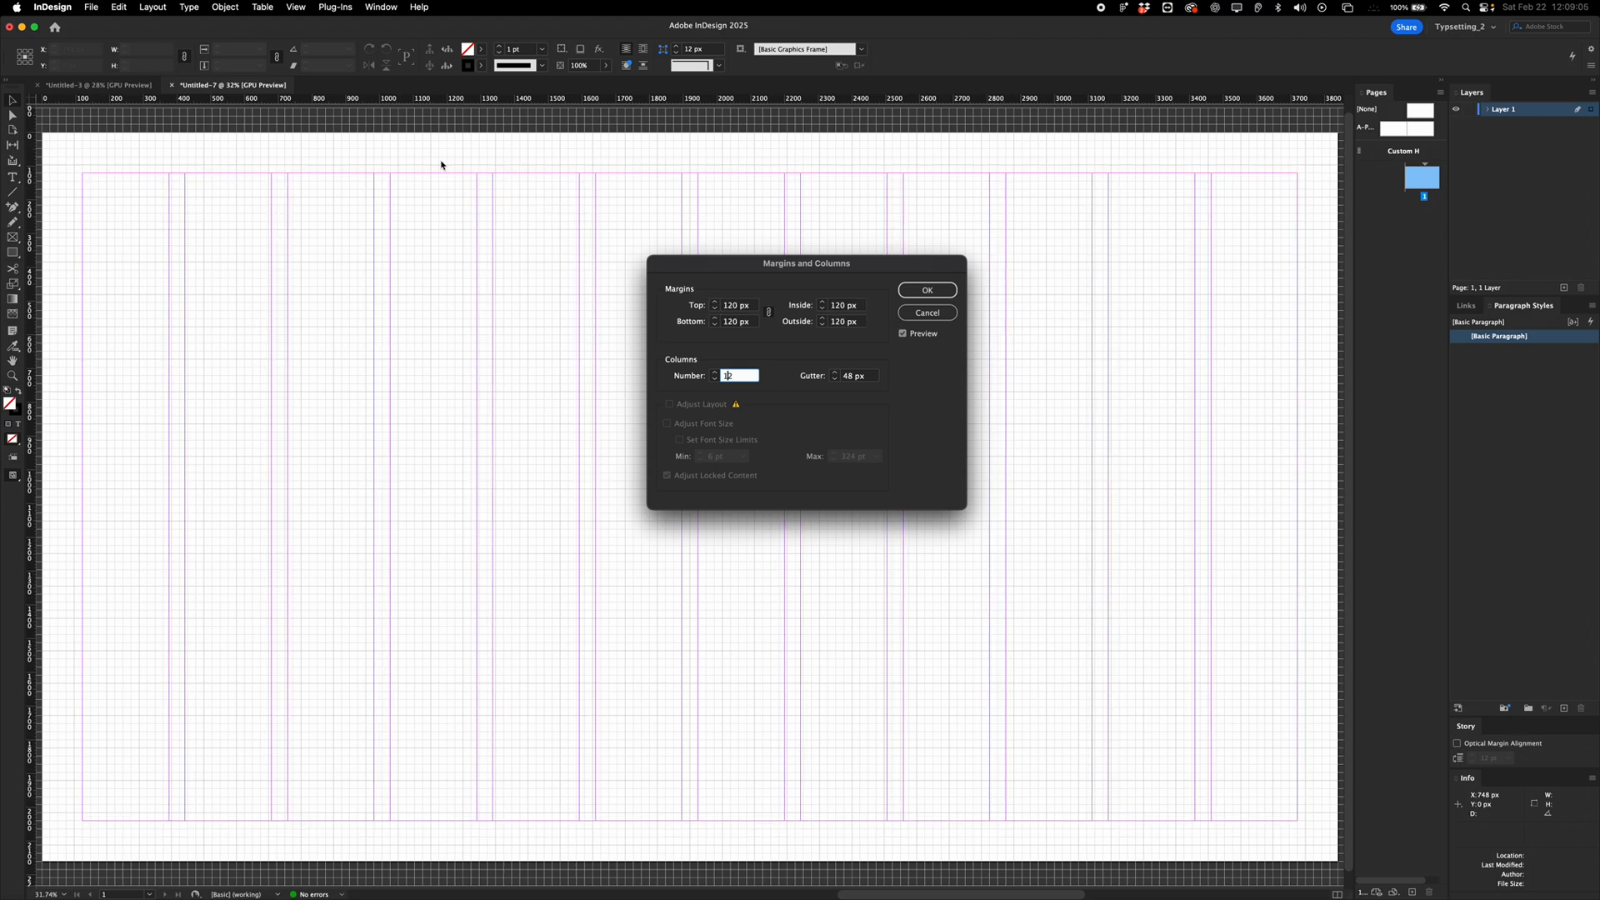
{"action": "left_click", "coordinate": [714, 314]}
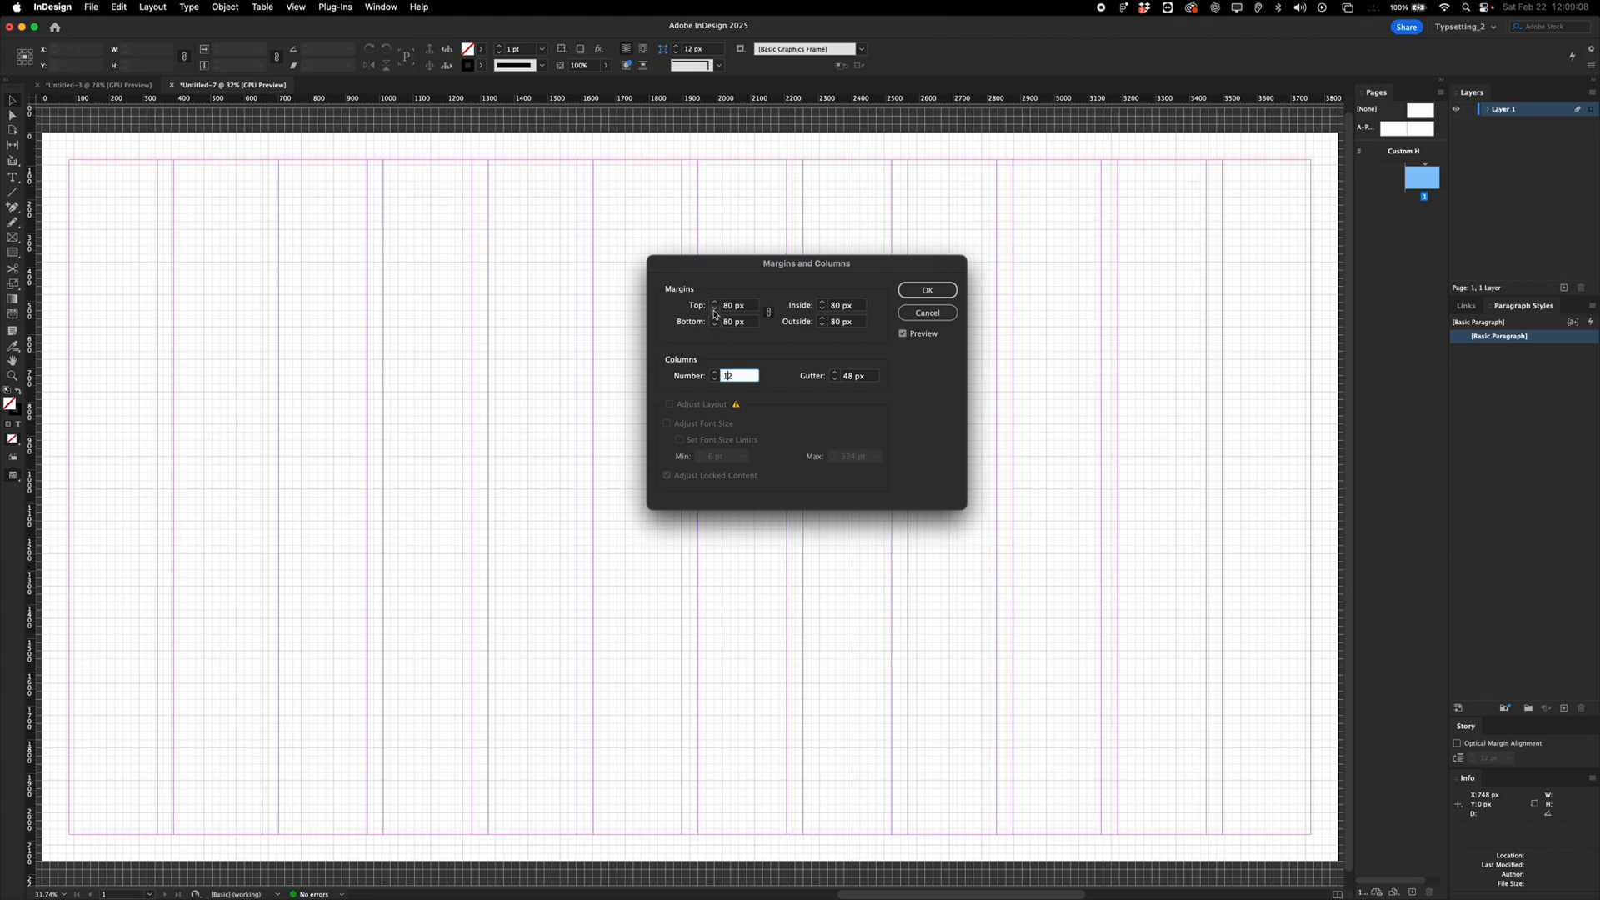
{"action": "left_click", "coordinate": [715, 304]}
{"action": "left_click", "coordinate": [715, 304]}
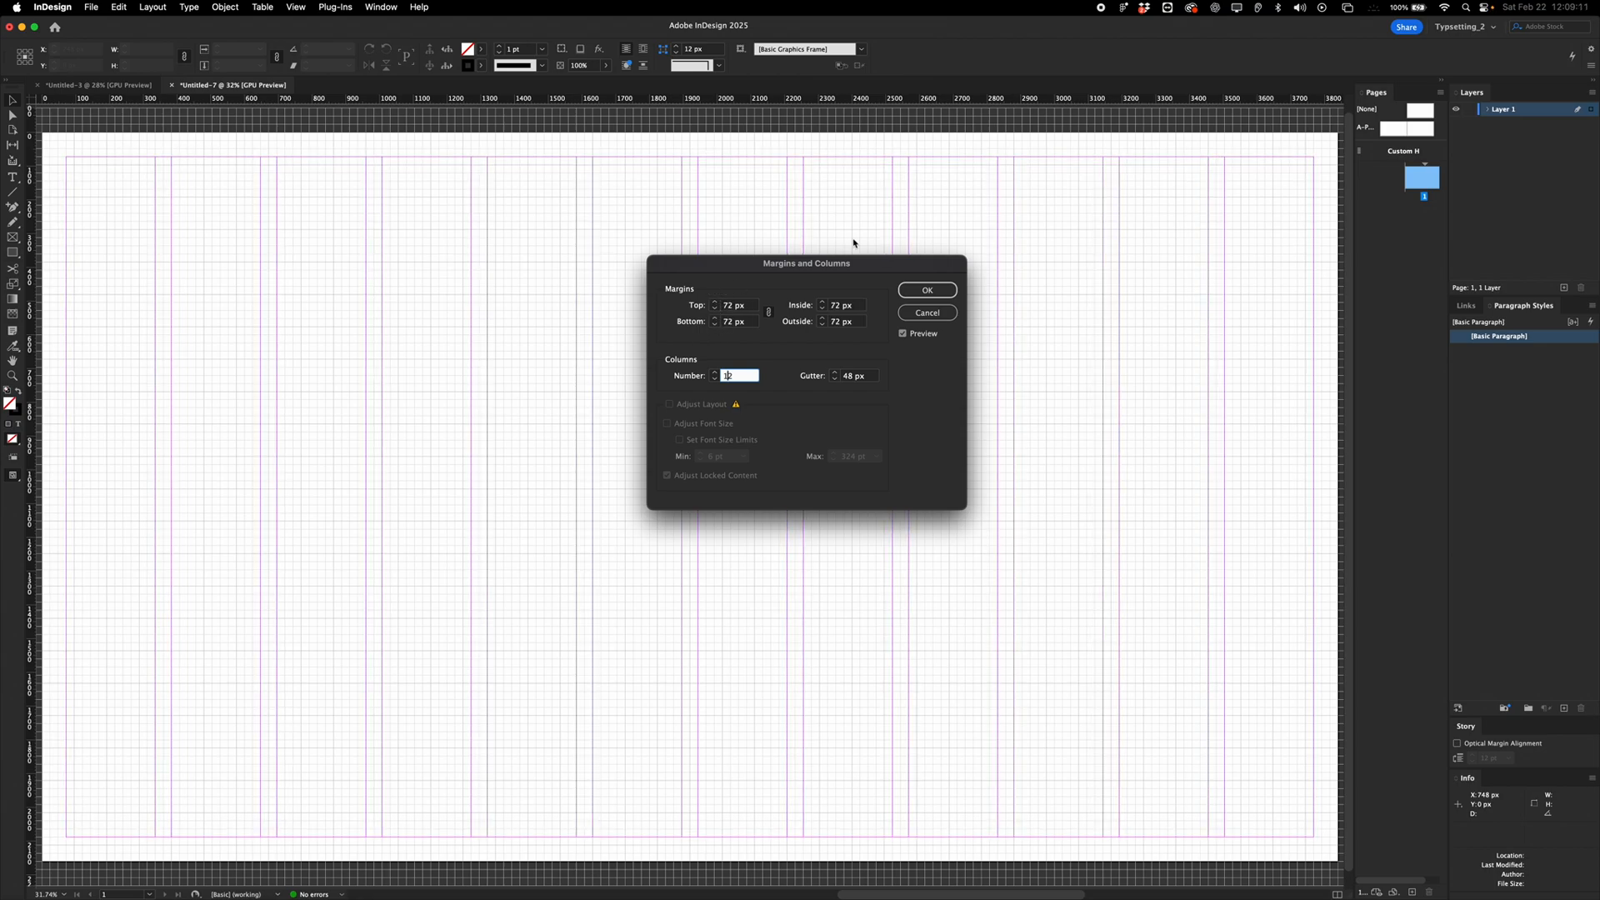
Set all page margins to 24*3, equal to 72 px, and apply the margin and column settings.
{"action": "double_click", "coordinate": [744, 307]}
{"action": "type", "text": "24*3"}
{"action": "key", "text": "Tab"}
{"action": "key", "text": "Return"}
{"action": "left_click", "coordinate": [152, 7]}
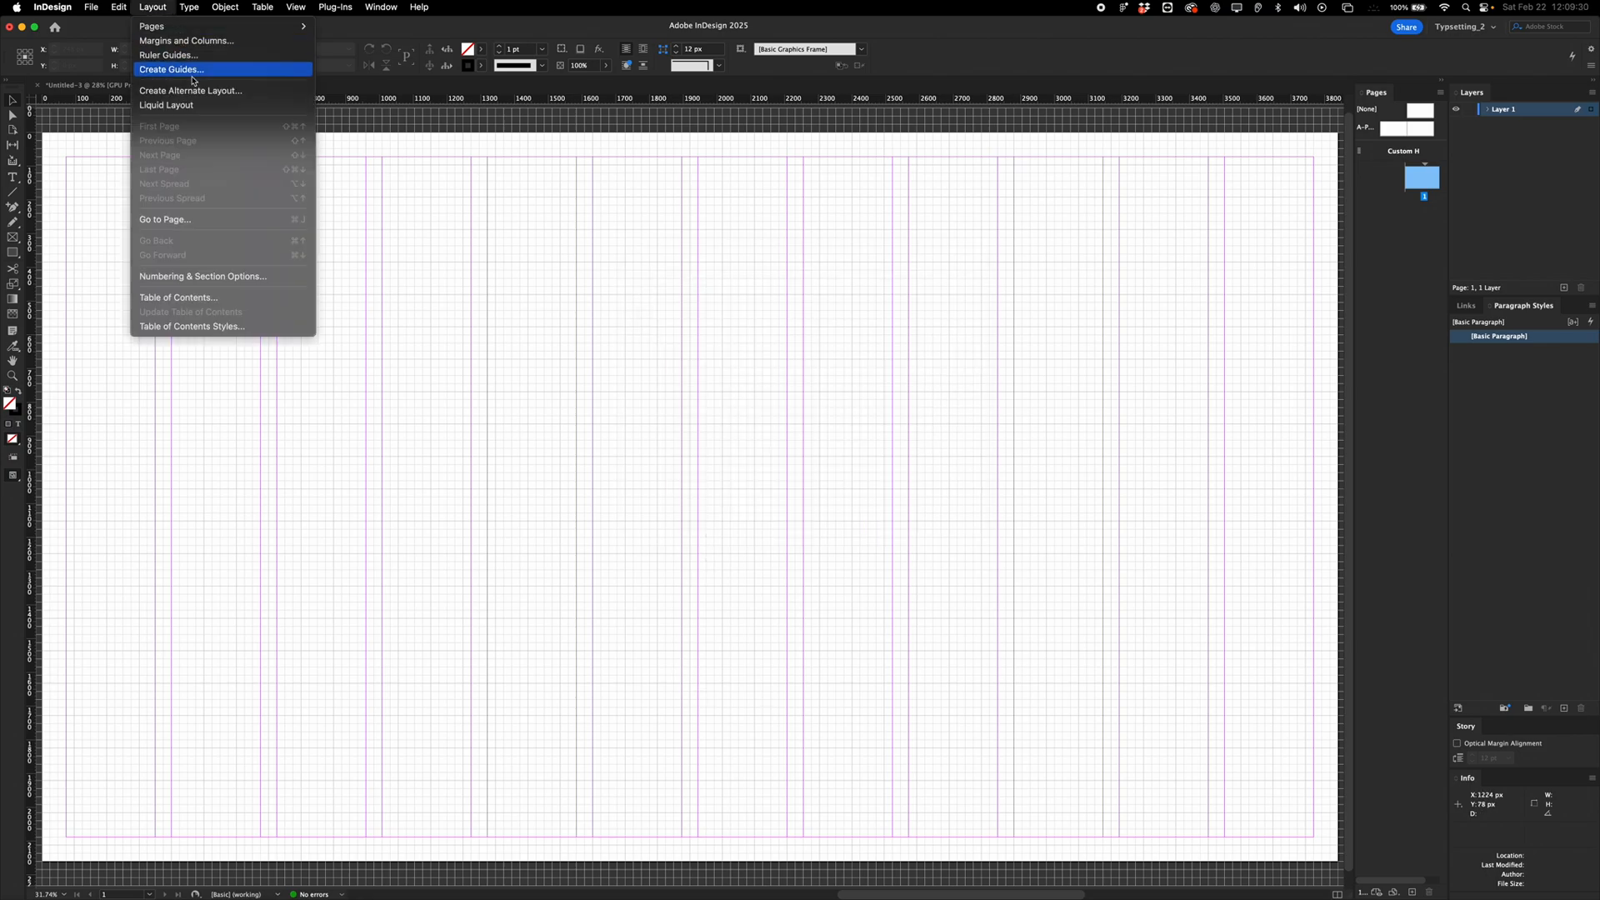
{"action": "left_click", "coordinate": [179, 55]}
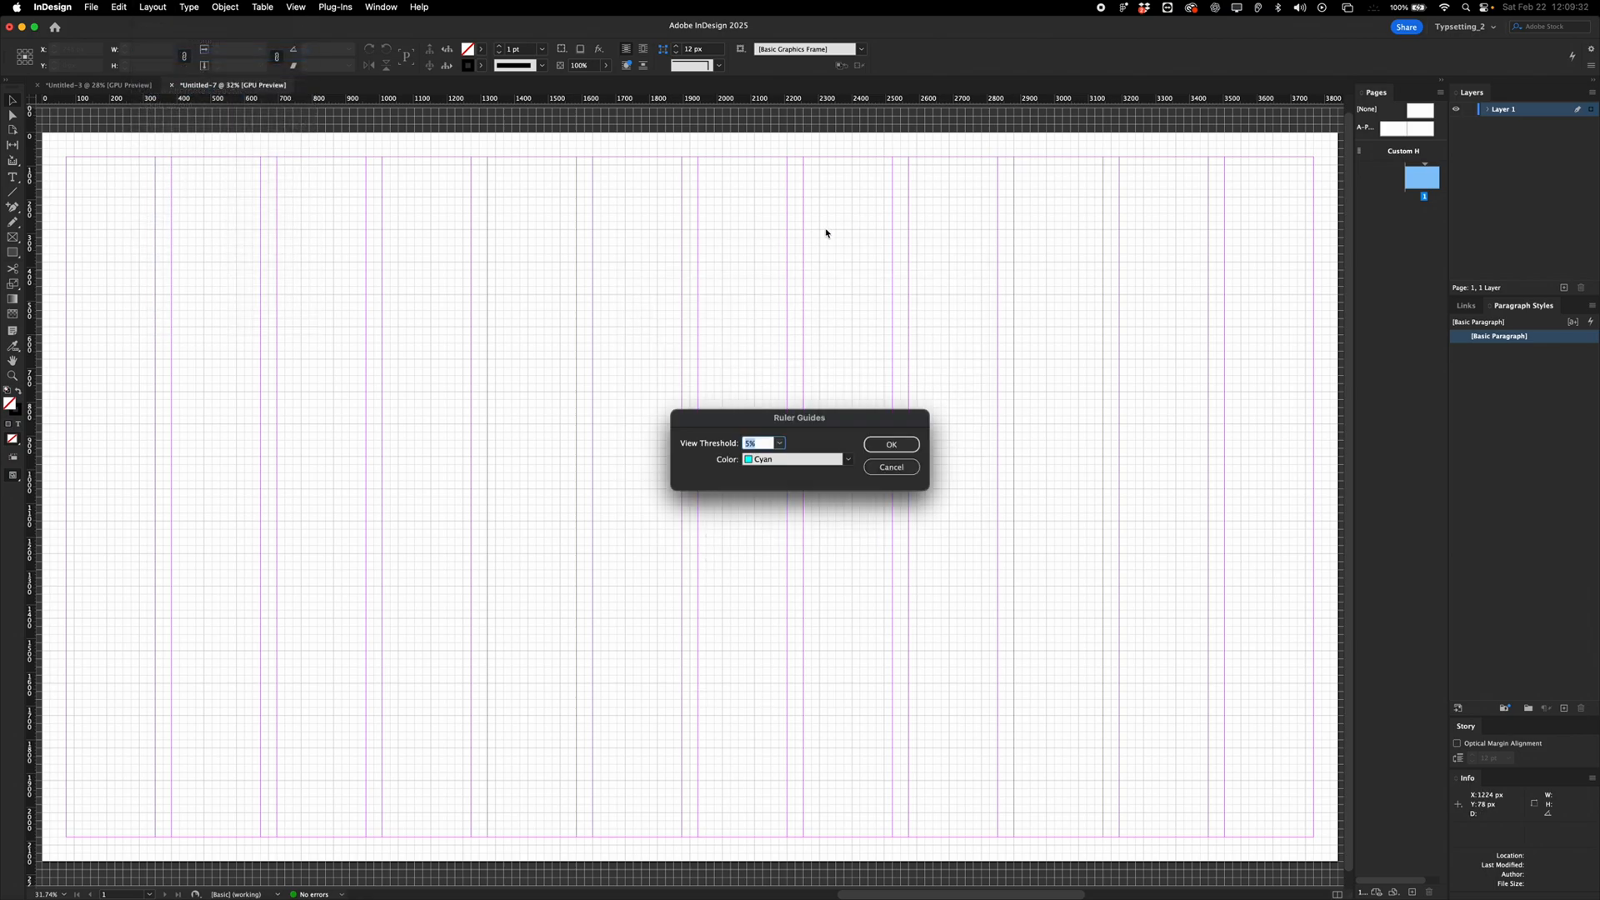
{"action": "left_click", "coordinate": [849, 467]}
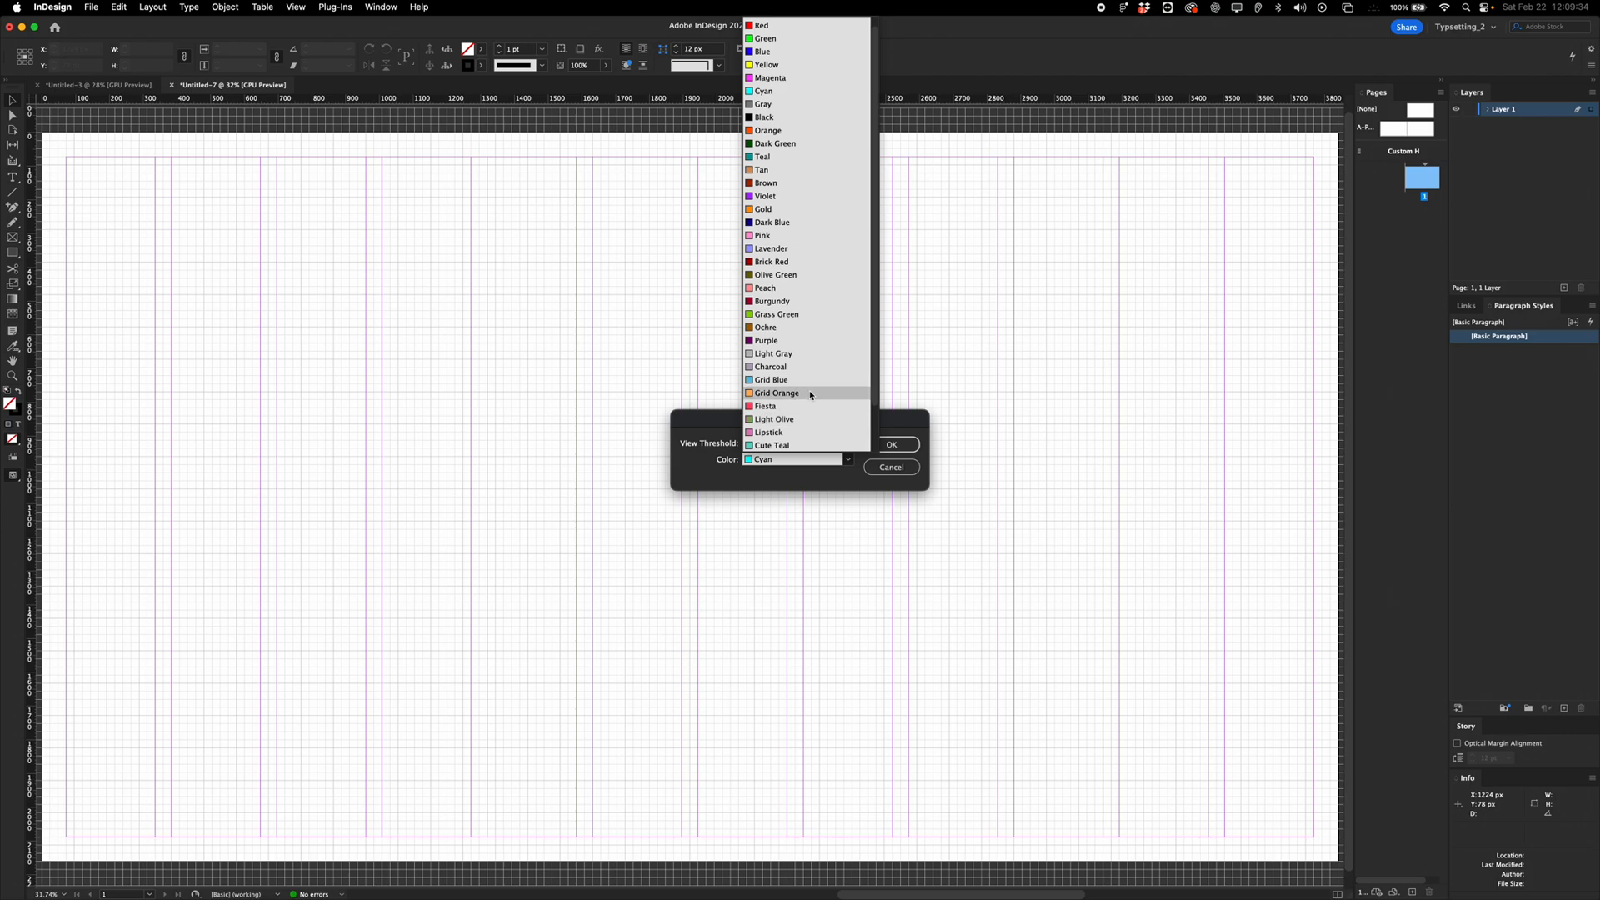
{"action": "scroll", "coordinate": [795, 333], "scroll_direction": "down", "scroll_amount": 3}
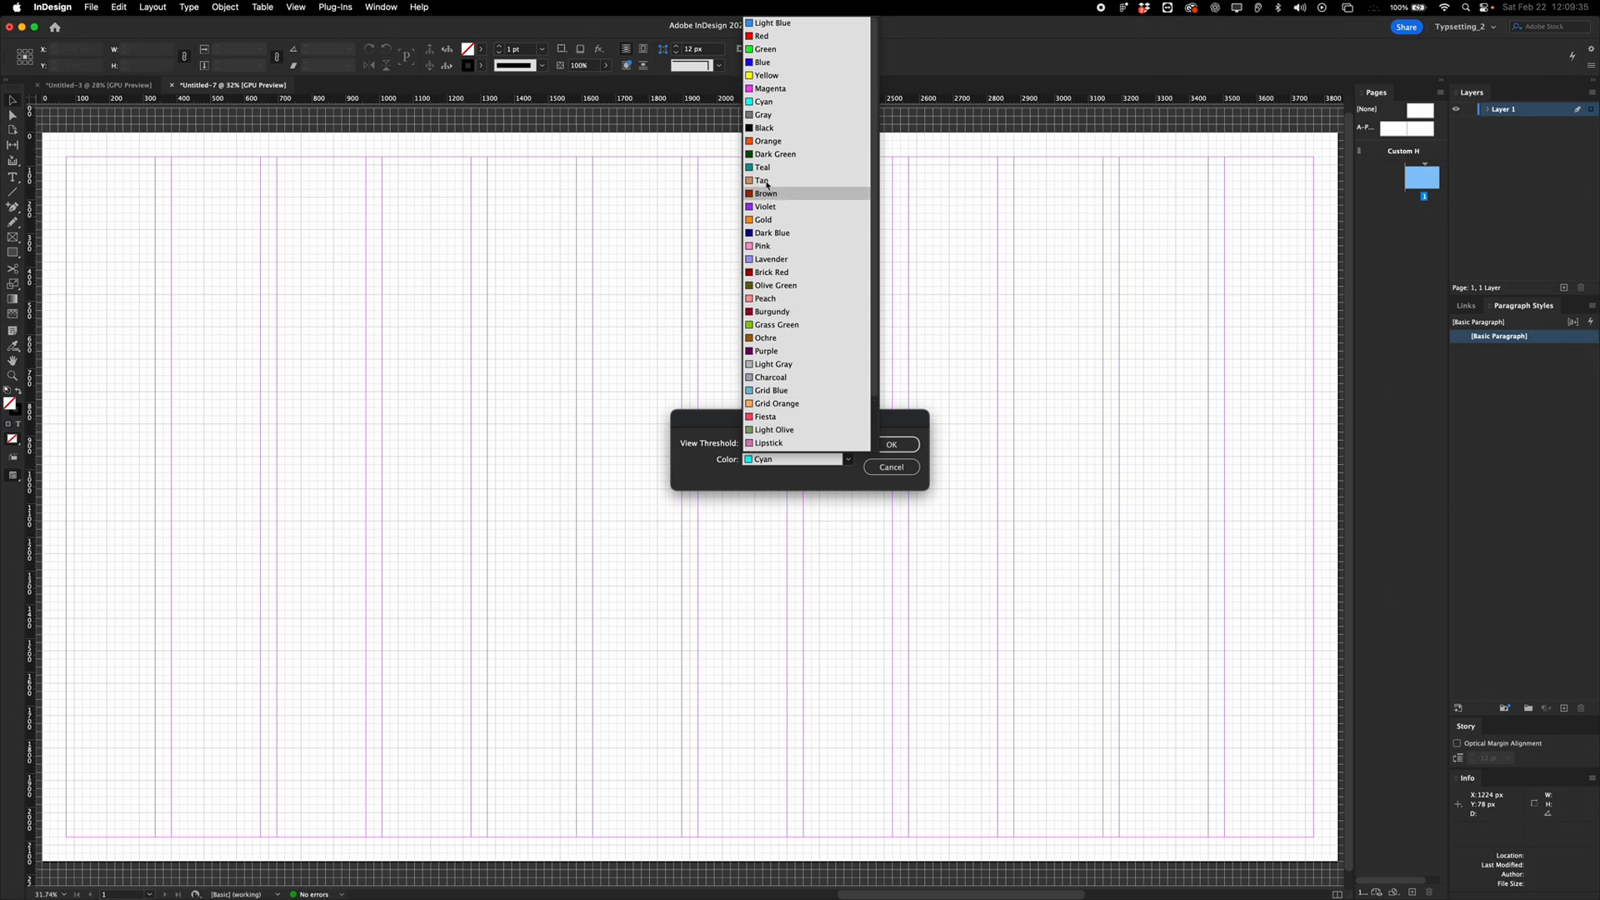
{"action": "left_click", "coordinate": [893, 469]}
Create ruler guides for 6 rows with a 48 px gutter, fitted to the margins.
{"action": "left_click", "coordinate": [152, 7]}
{"action": "left_click", "coordinate": [171, 69]}
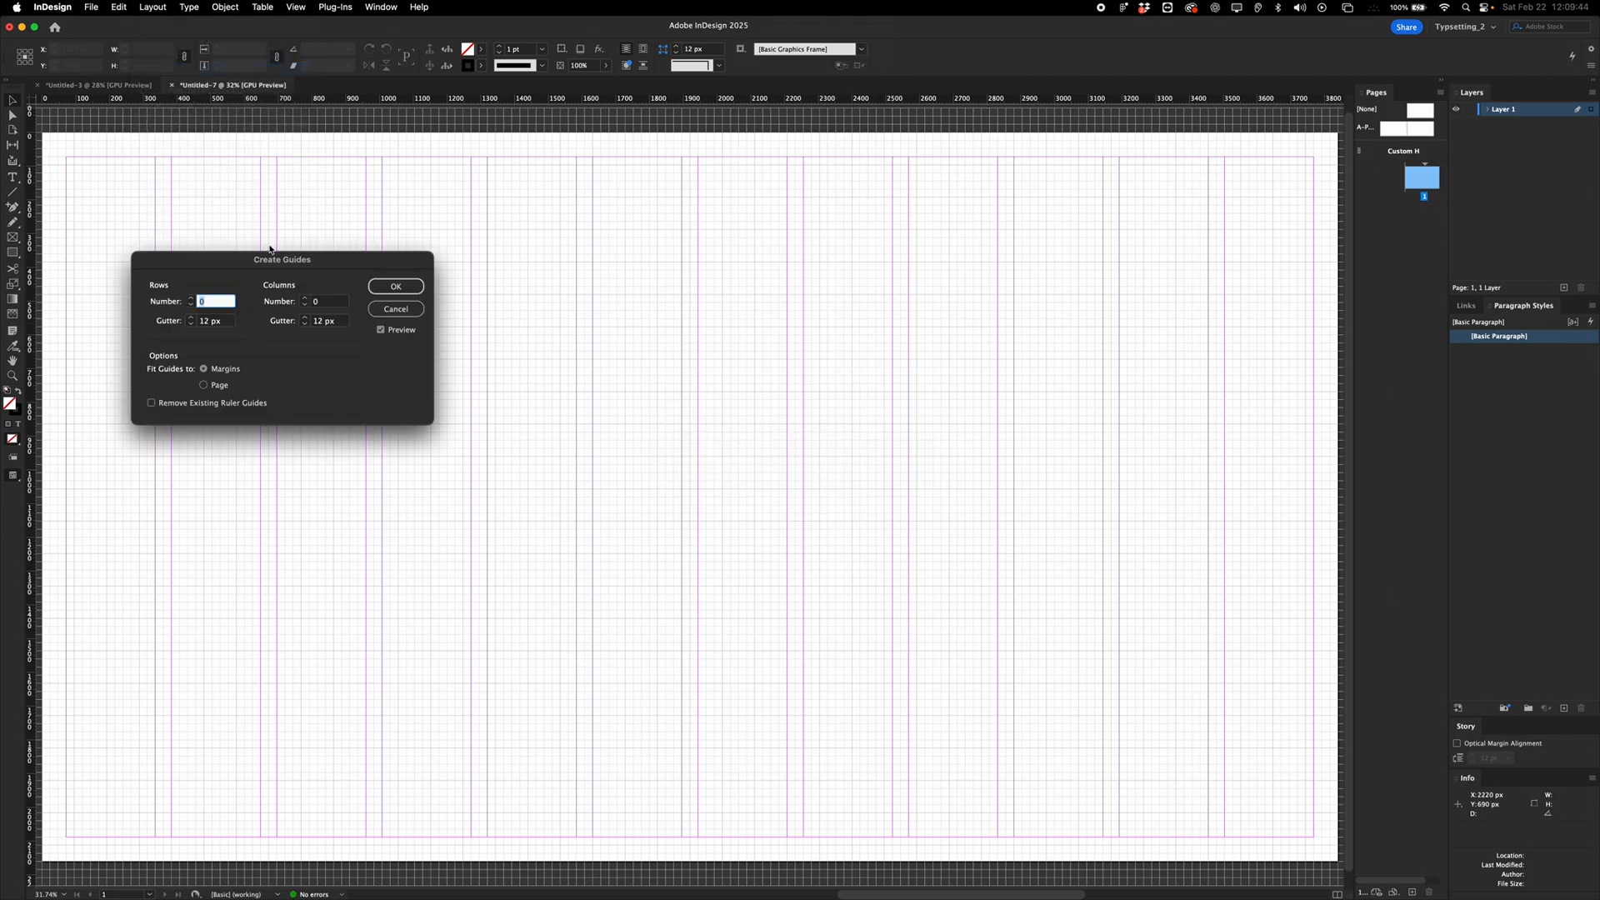
{"action": "type", "text": "6"}
{"action": "key", "text": "Tab"}
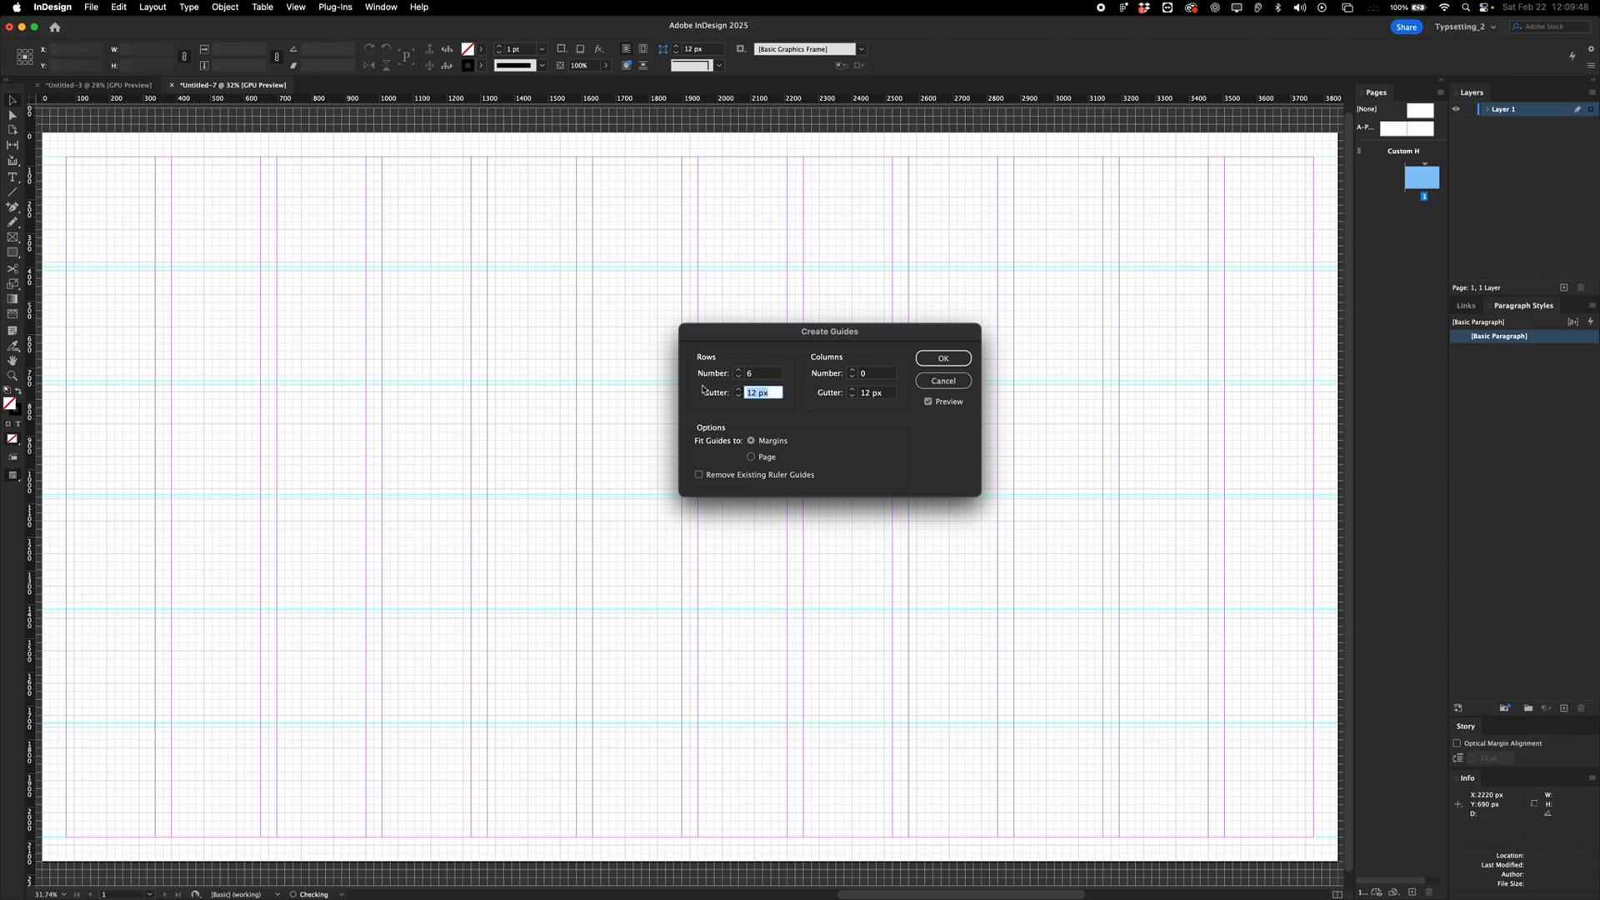
{"action": "type", "text": "48"}
{"action": "left_click", "coordinate": [764, 373]}
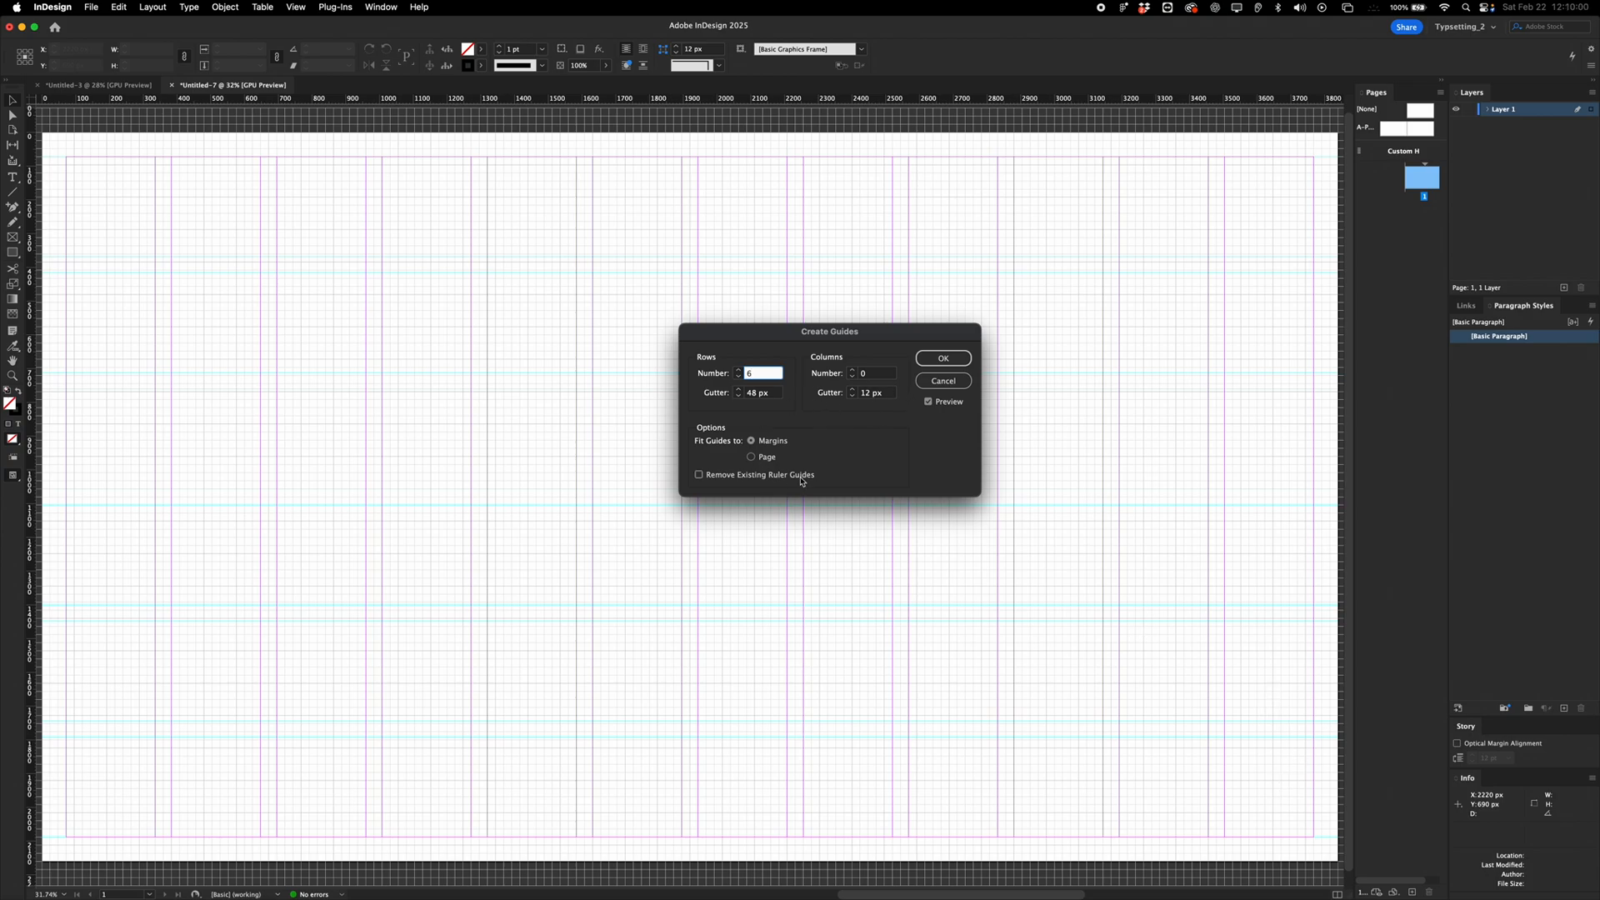
{"action": "left_click", "coordinate": [950, 385]}
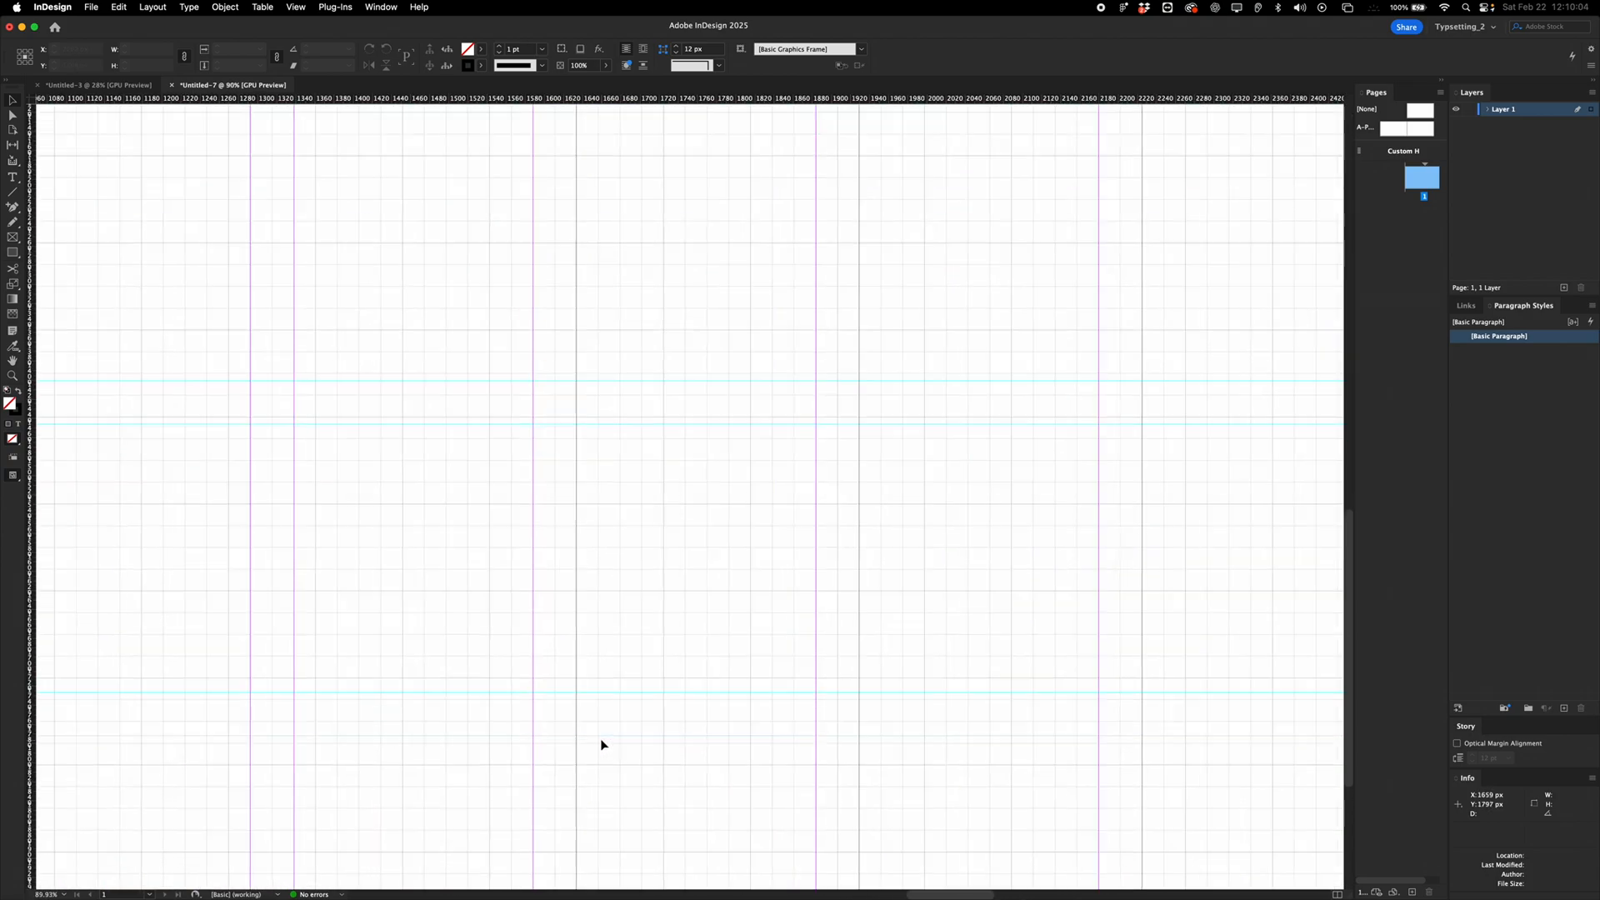
Gauge the offset between the lower row guides and the document grid by drawing small rectangles there, one about 7 × 16 px.
{"action": "scroll", "coordinate": [600, 738], "scroll_direction": "up", "scroll_amount": 5}
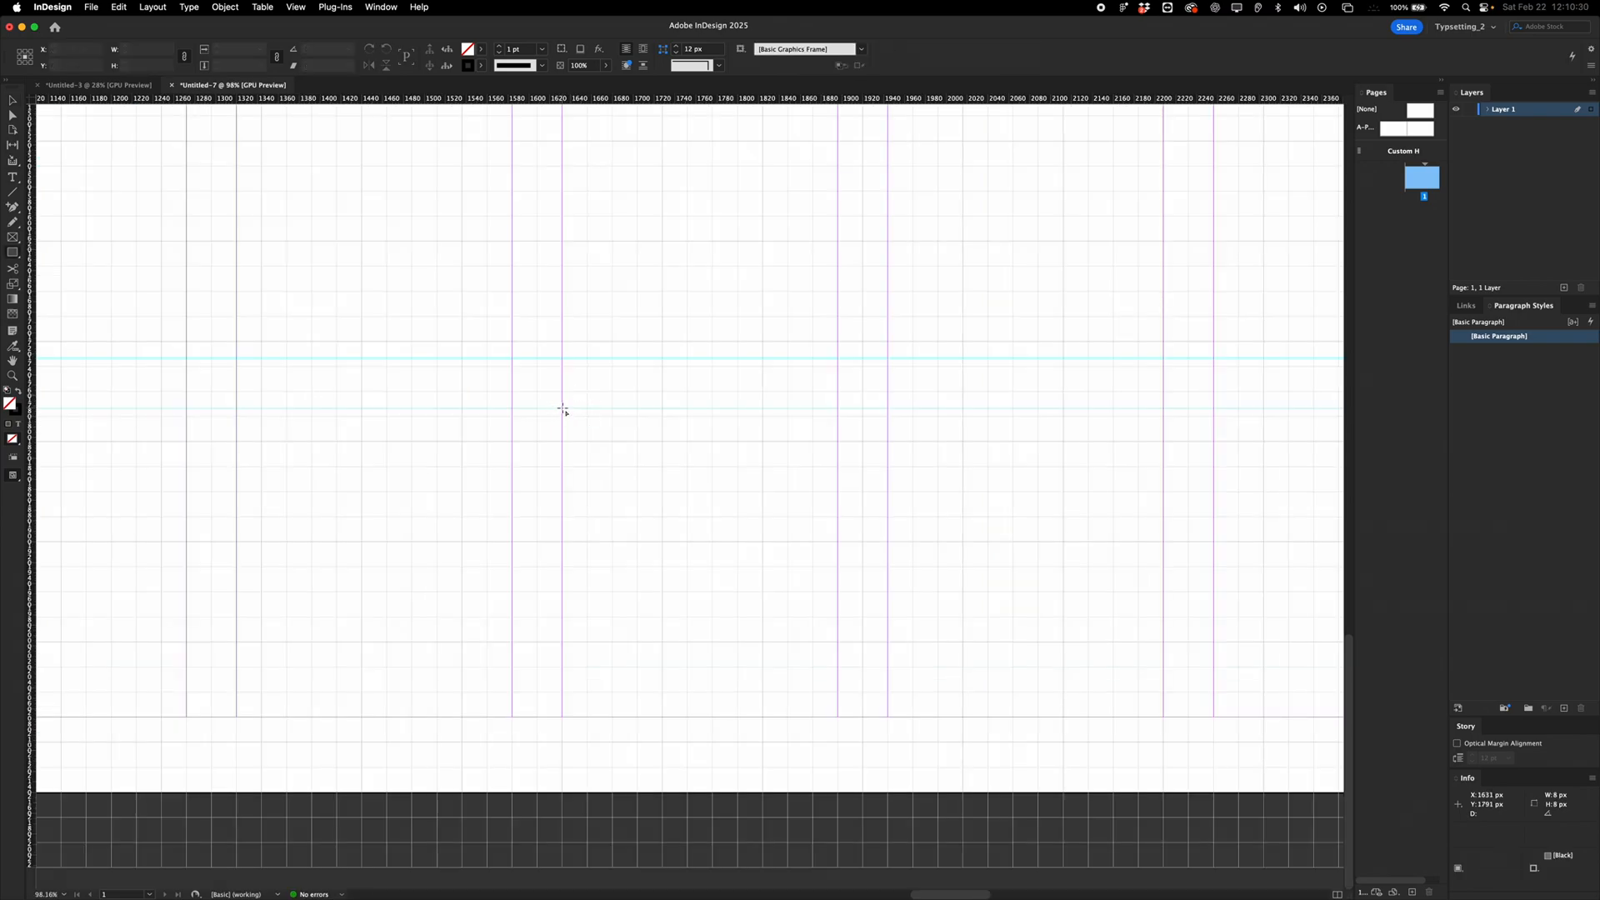
{"action": "left_click_drag", "start_coordinate": [564, 355], "coordinate": [576, 342]}
{"action": "left_click_drag", "start_coordinate": [568, 421], "coordinate": [573, 417]}
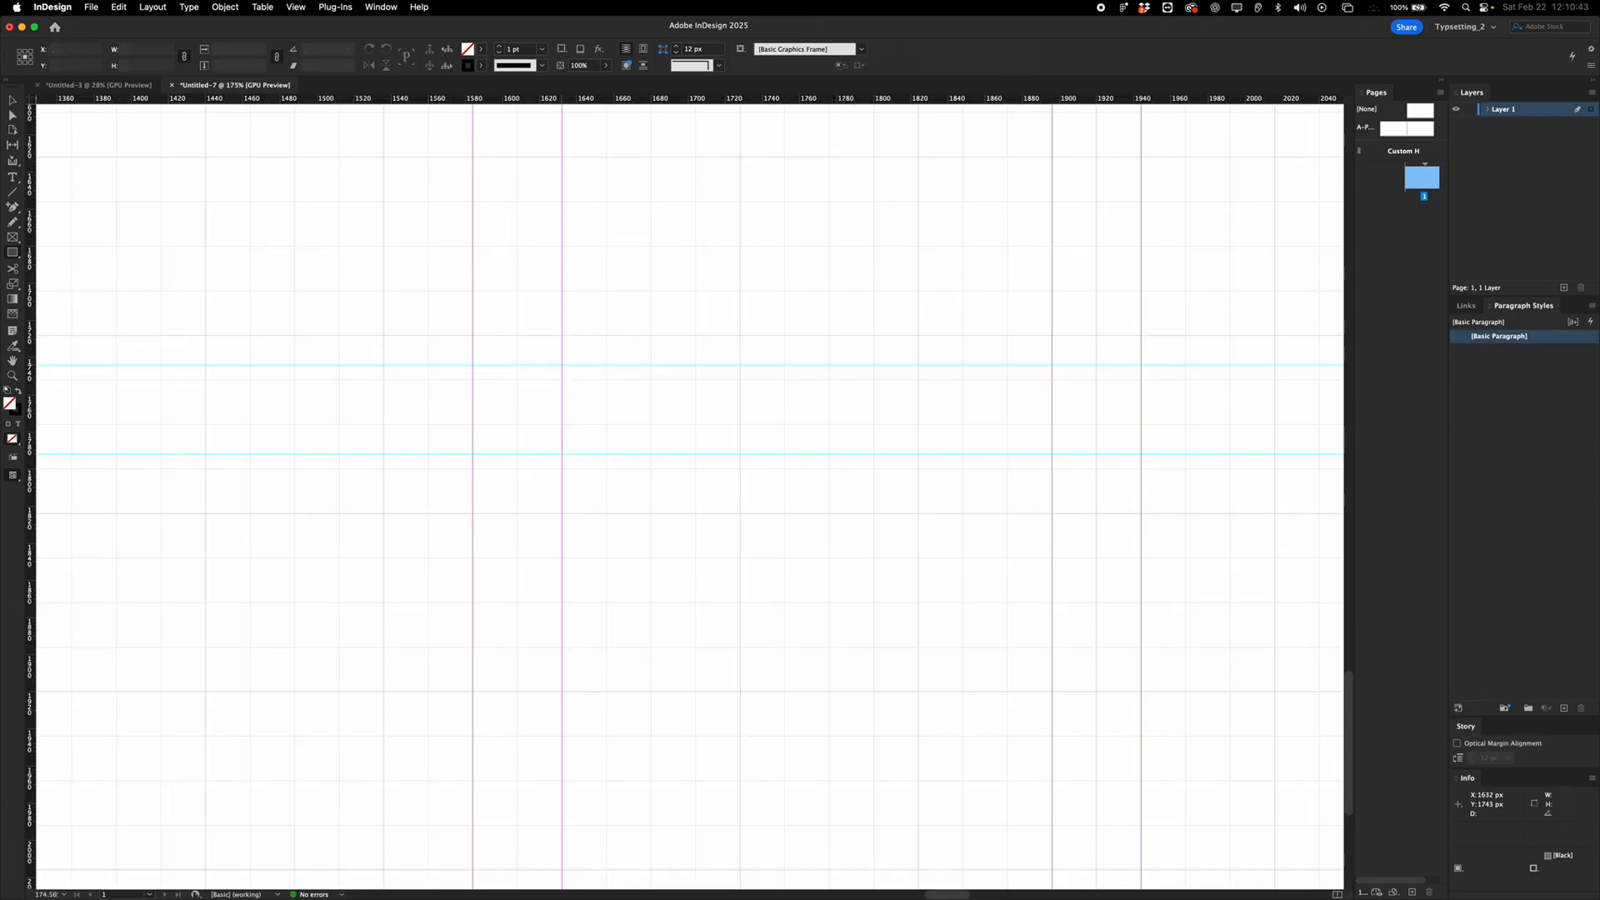
{"action": "left_click_drag", "start_coordinate": [563, 365], "coordinate": [575, 336]}
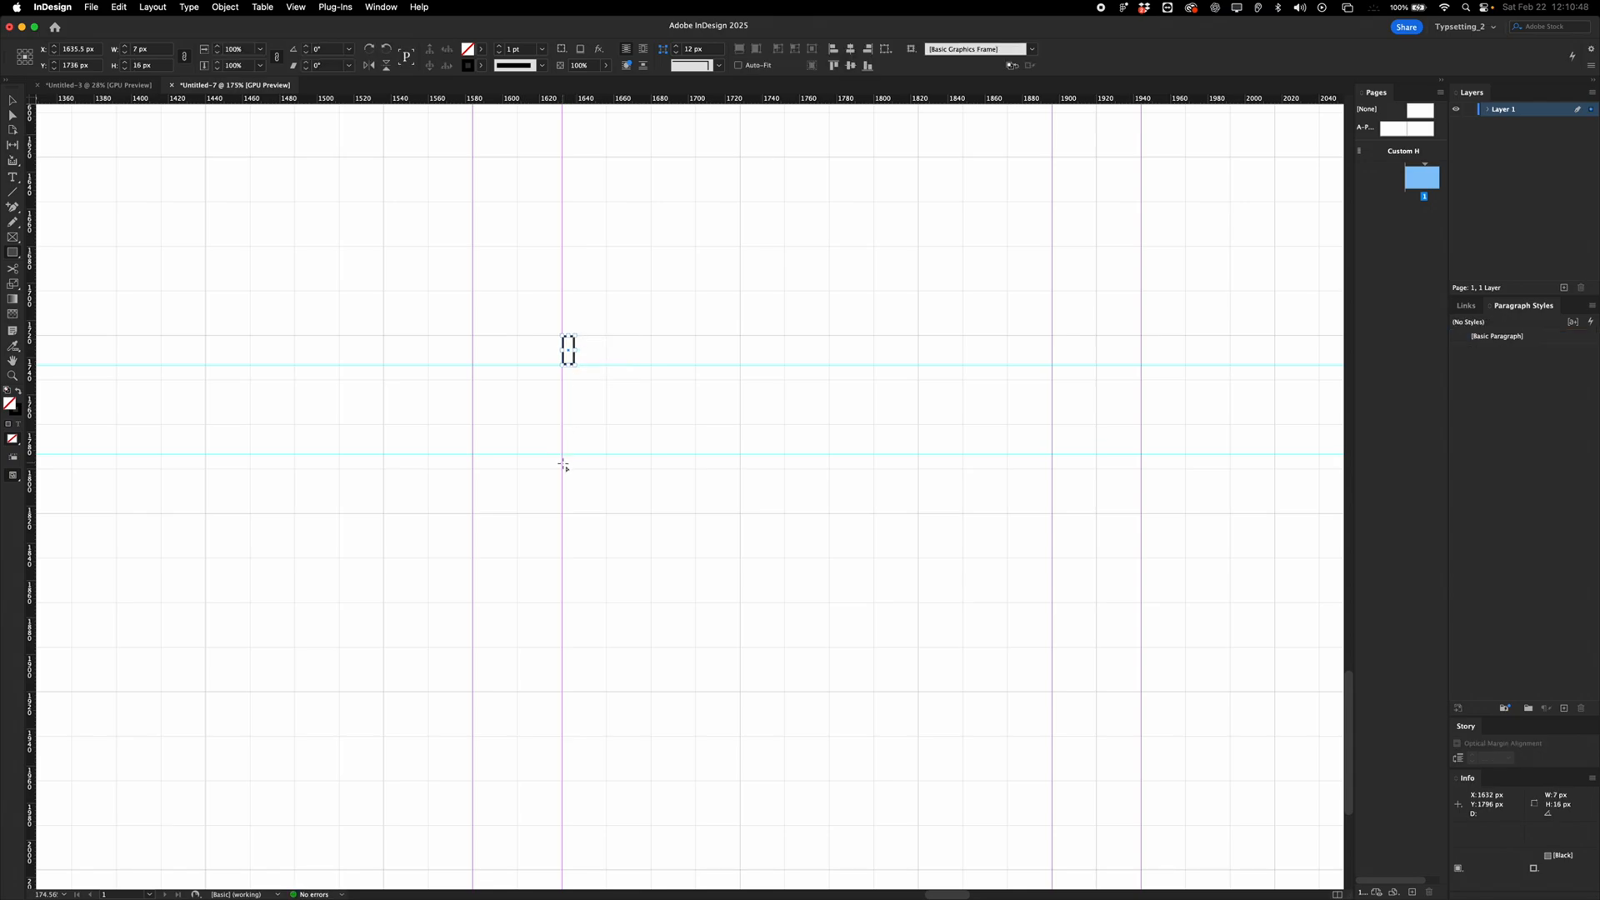
{"action": "left_click_drag", "start_coordinate": [563, 471], "coordinate": [573, 457]}
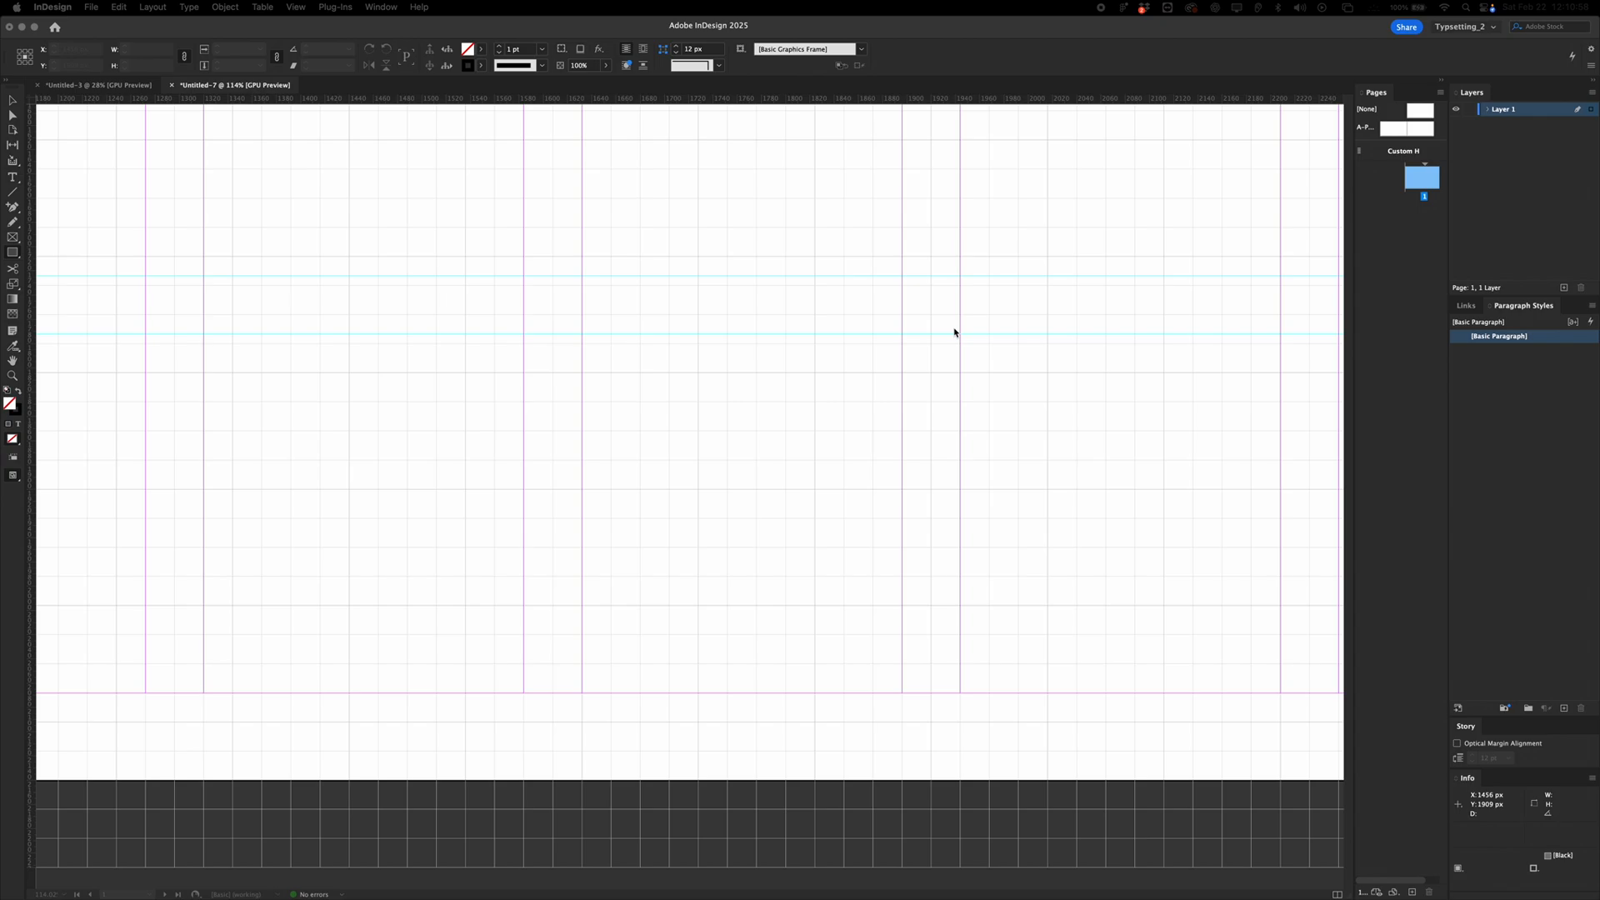
{"action": "key", "text": "super+0"}
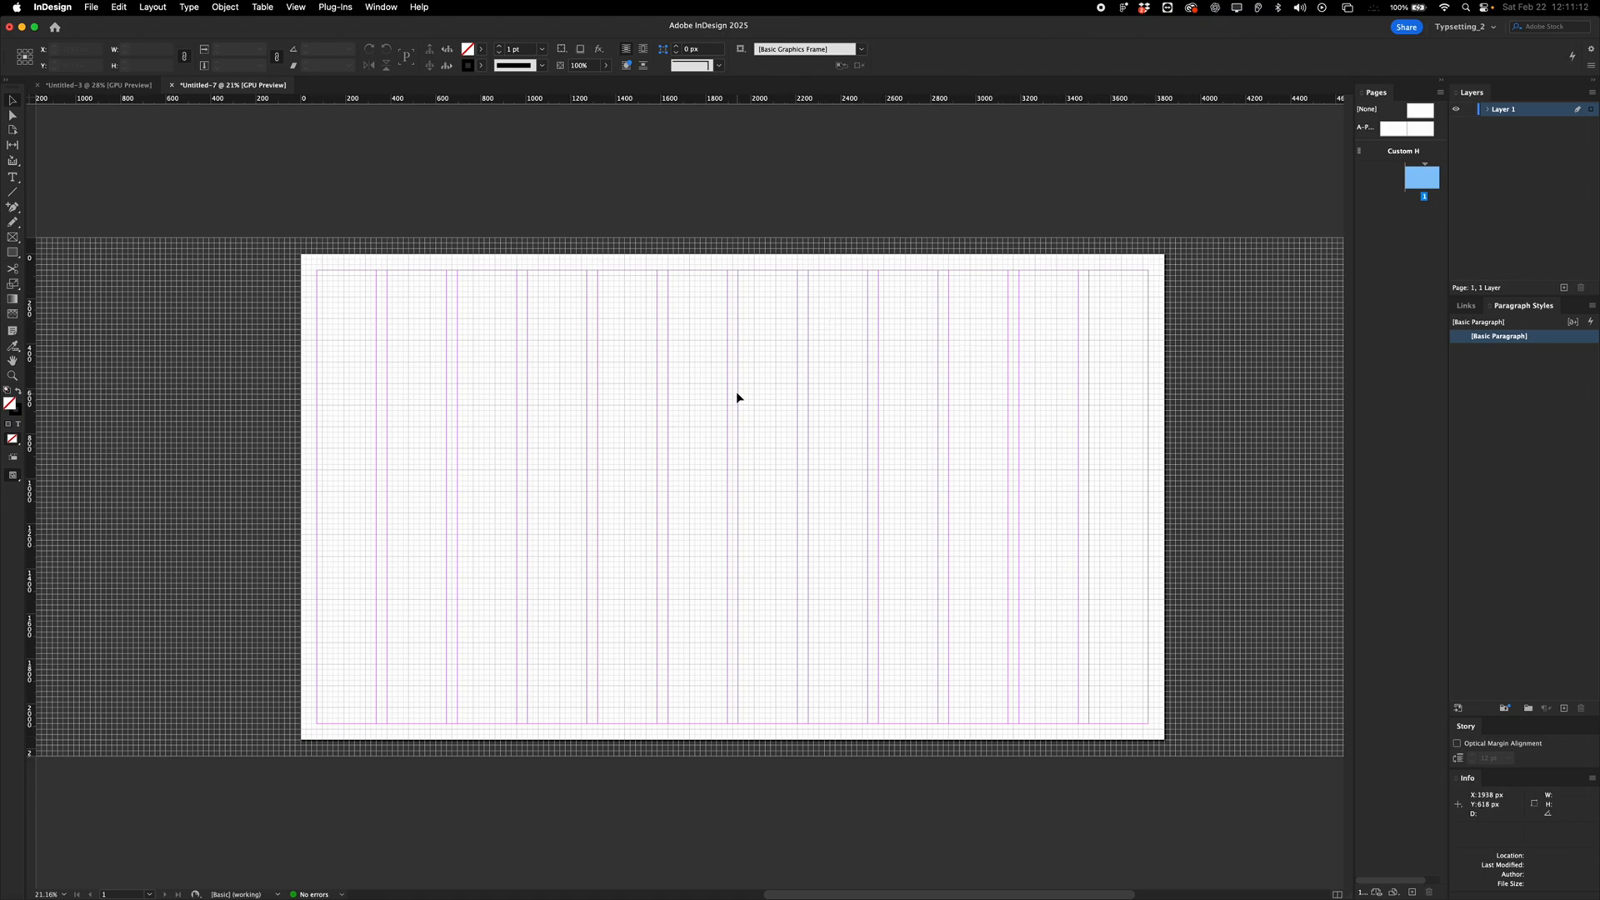
Increase the linked page margins to 120 px and unlink the margin values.
{"action": "left_click", "coordinate": [189, 7]}
{"action": "mouse_move", "coordinate": [152, 6]}
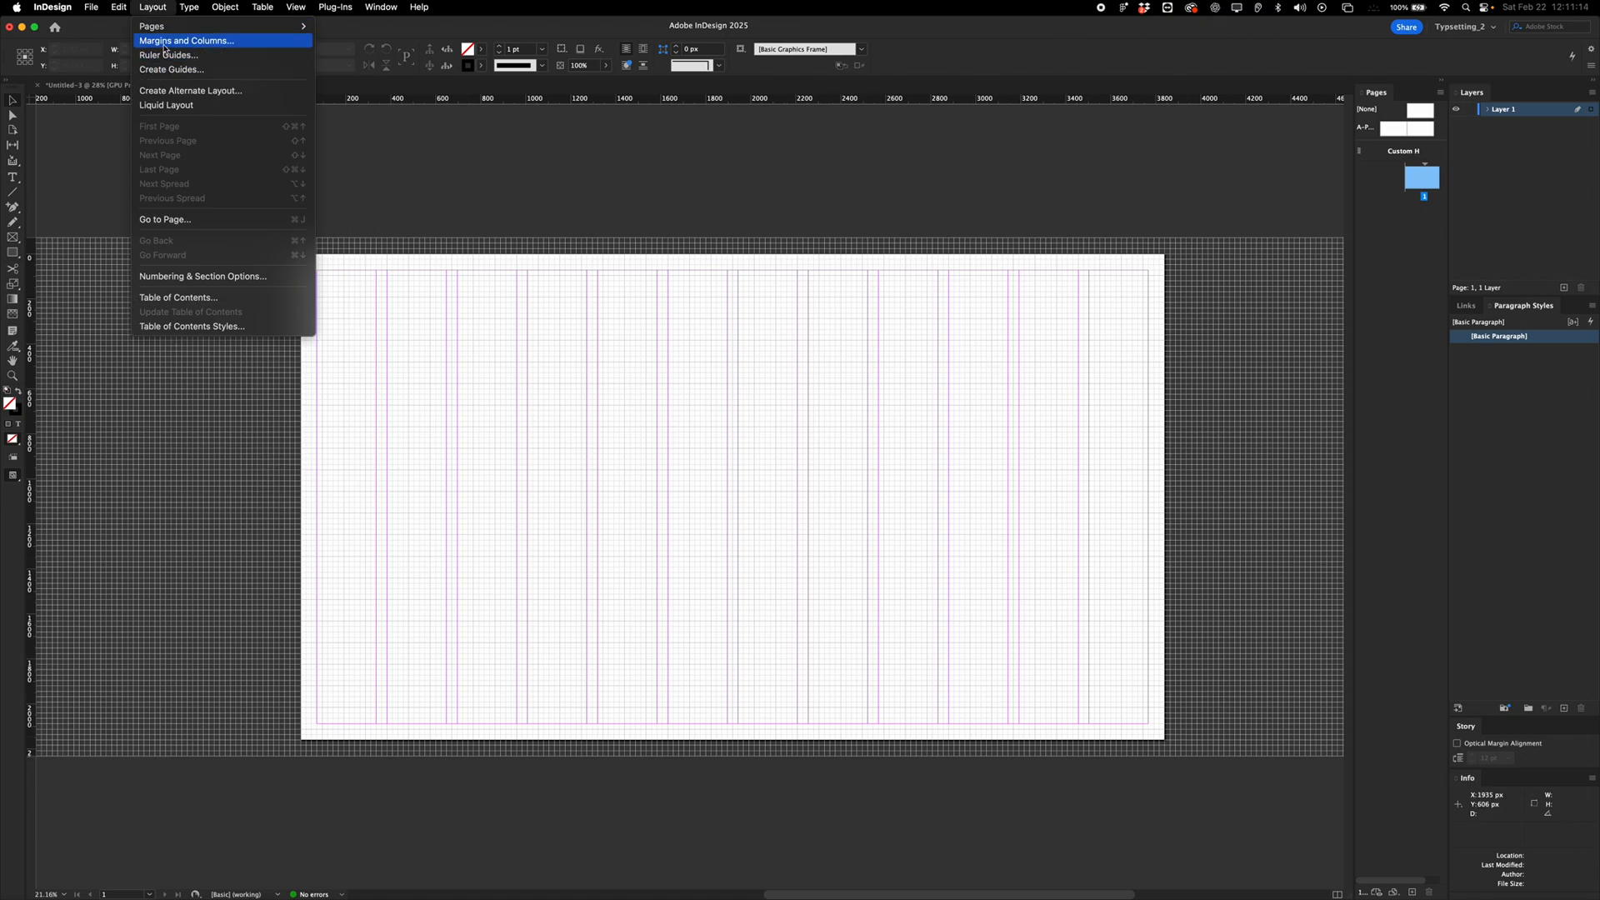
{"action": "left_click", "coordinate": [171, 41]}
{"action": "left_click", "coordinate": [734, 324]}
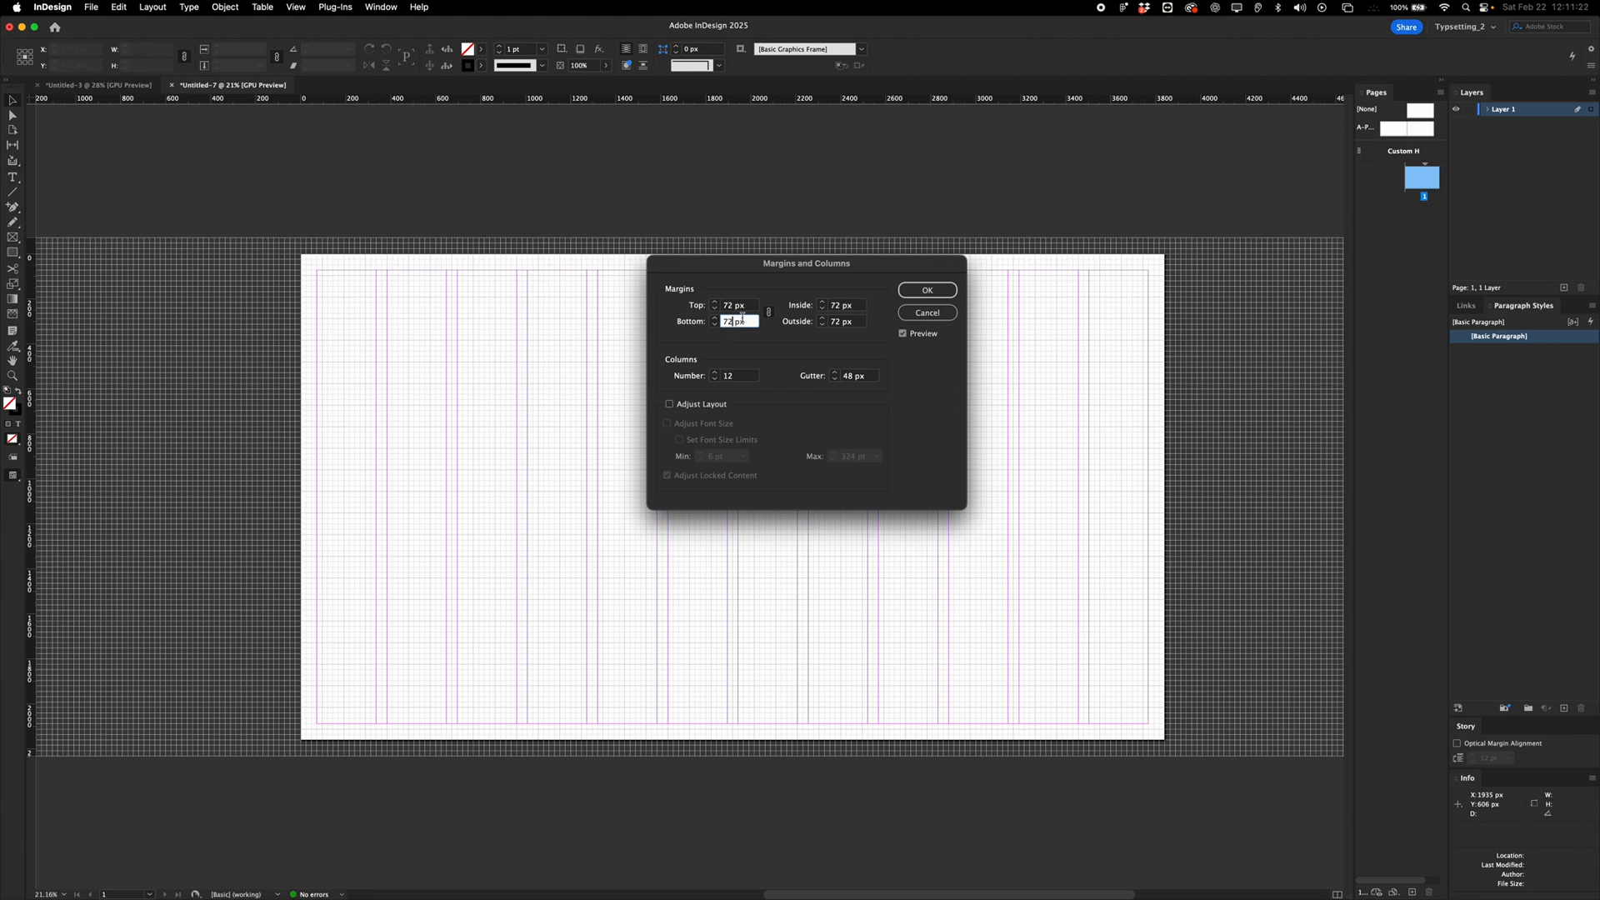
{"action": "type", "text": "+45"}
{"action": "left_click", "coordinate": [769, 315]}
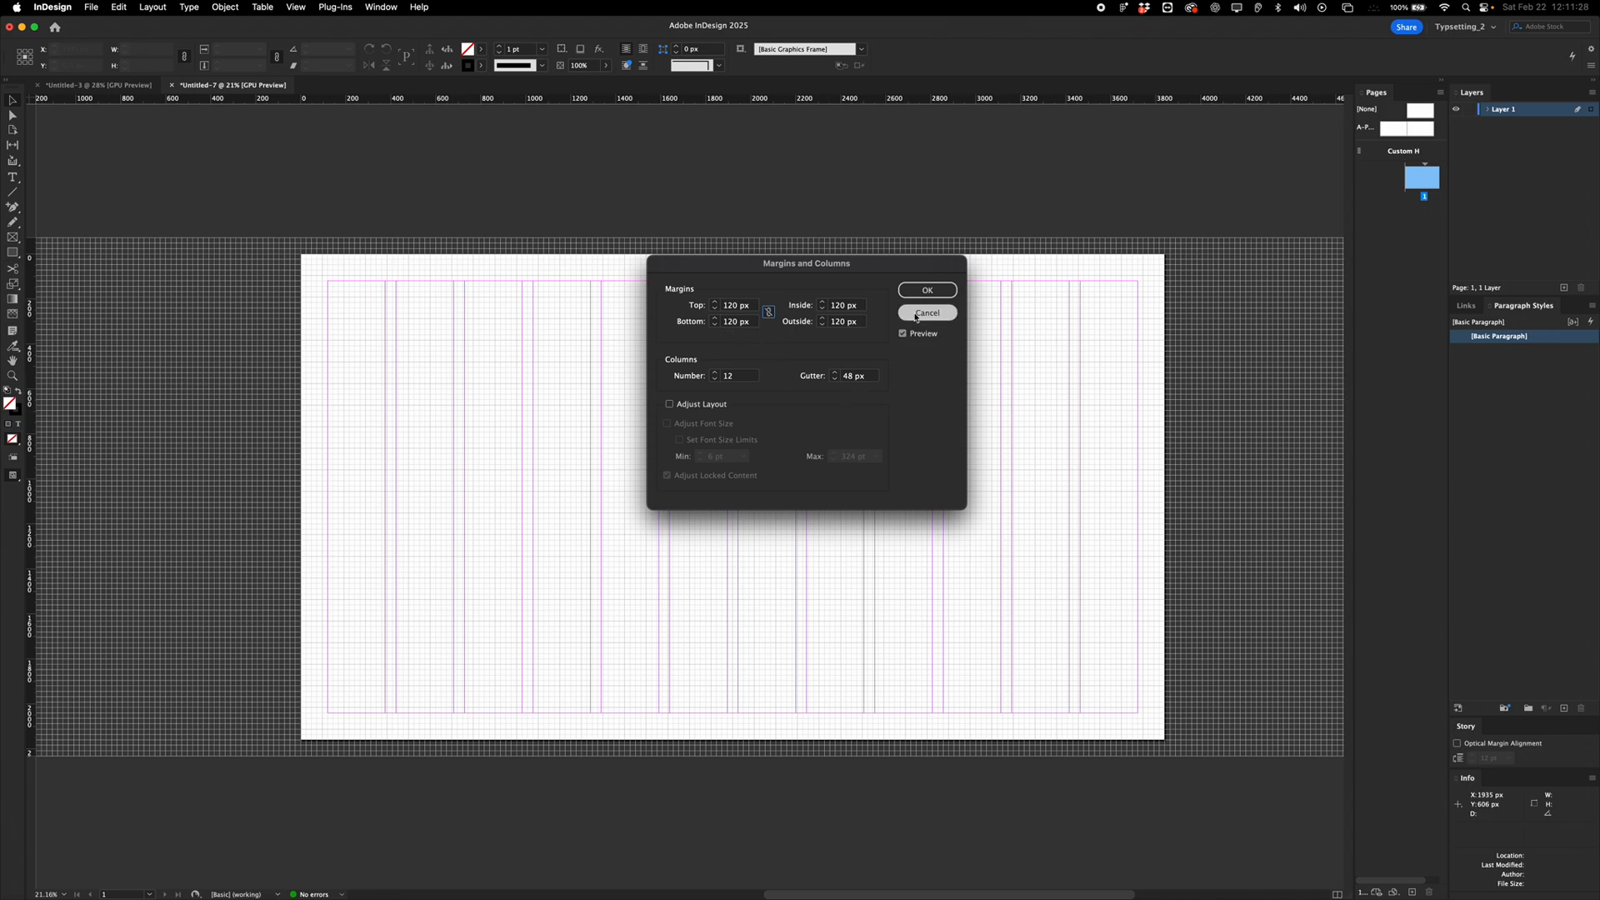
Set the top, inside and outside margins to 72 px and apply the margin settings.
{"action": "left_click", "coordinate": [718, 307]}
{"action": "type", "text": "72"}
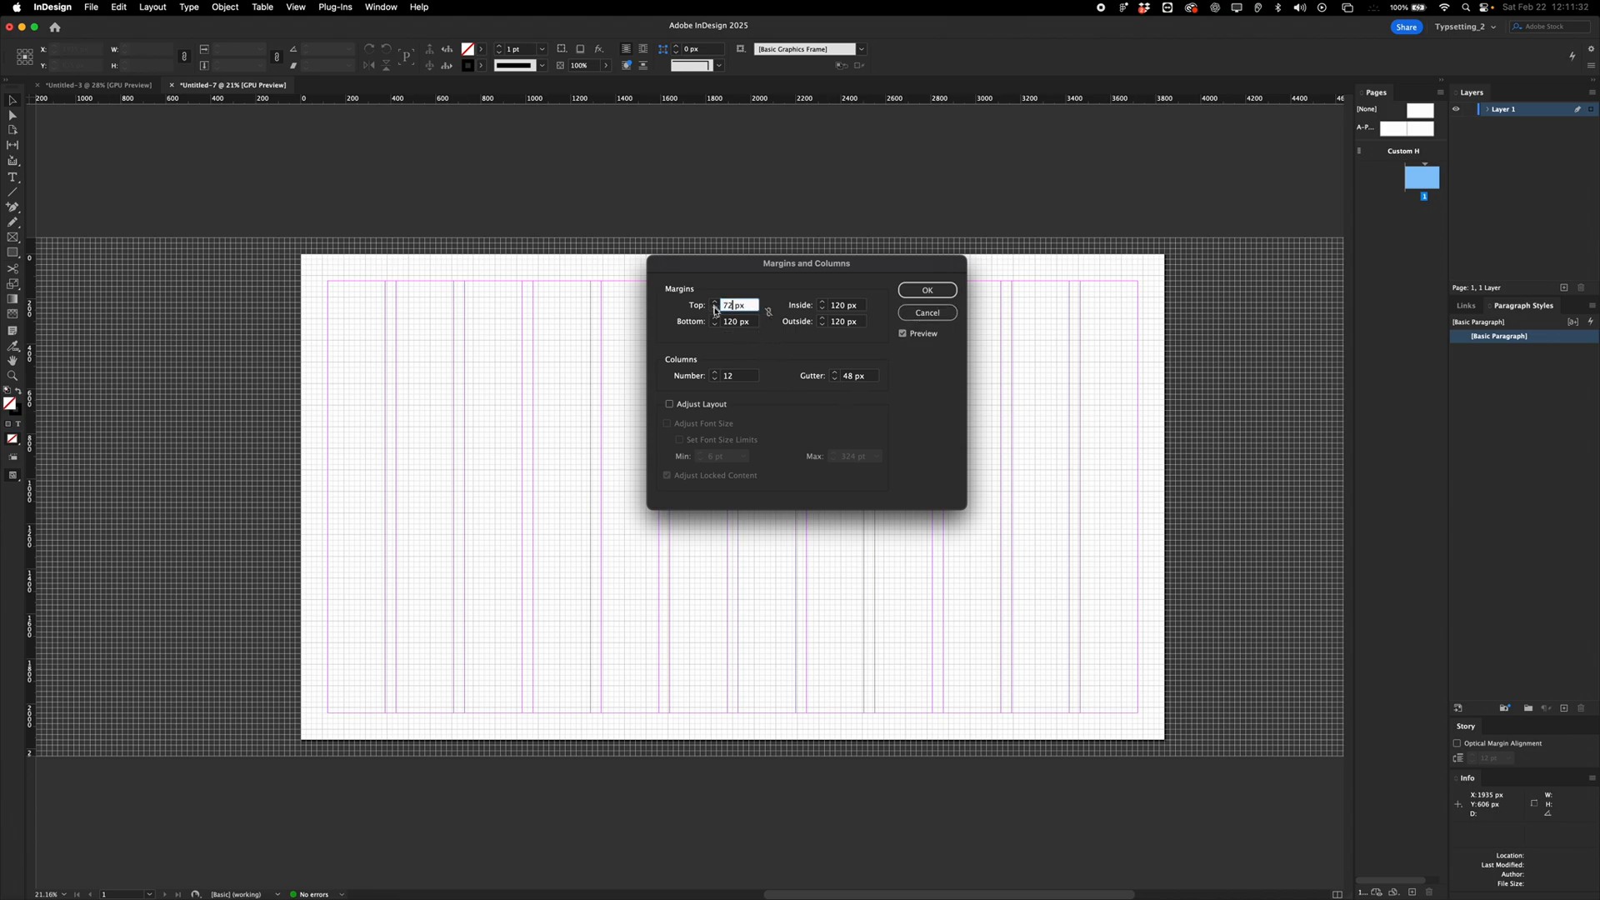
{"action": "left_click", "coordinate": [840, 306]}
{"action": "double_click", "coordinate": [840, 307]}
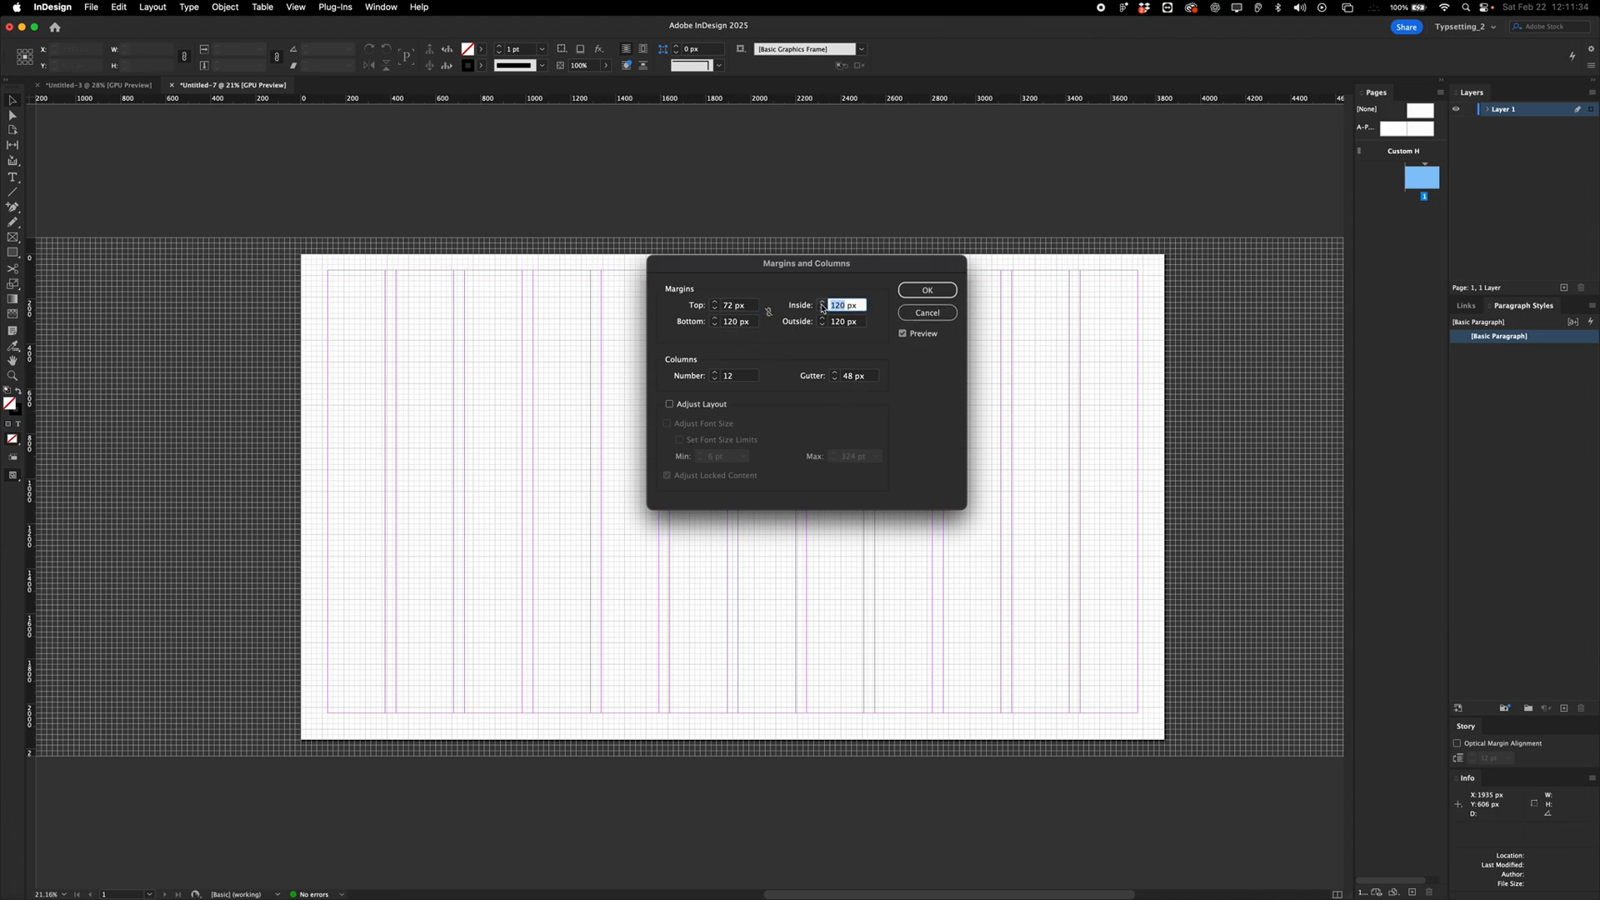
{"action": "type", "text": "72"}
{"action": "left_click_drag", "start_coordinate": [857, 323], "coordinate": [822, 322]}
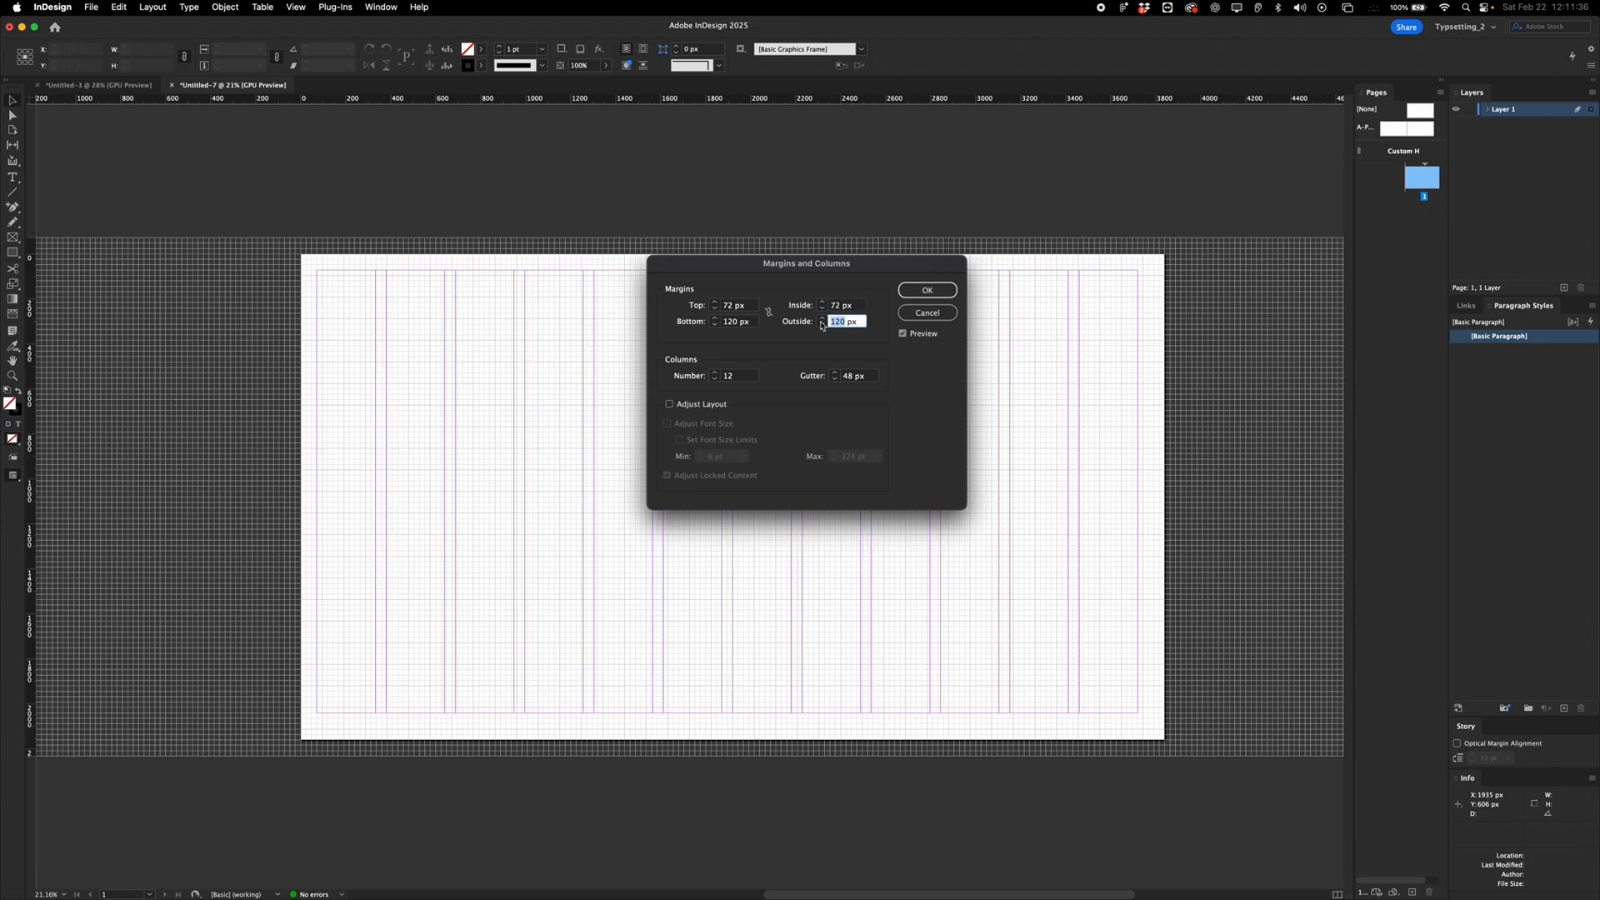
{"action": "type", "text": "72"}
{"action": "left_click", "coordinate": [836, 306]}
{"action": "left_click", "coordinate": [925, 291]}
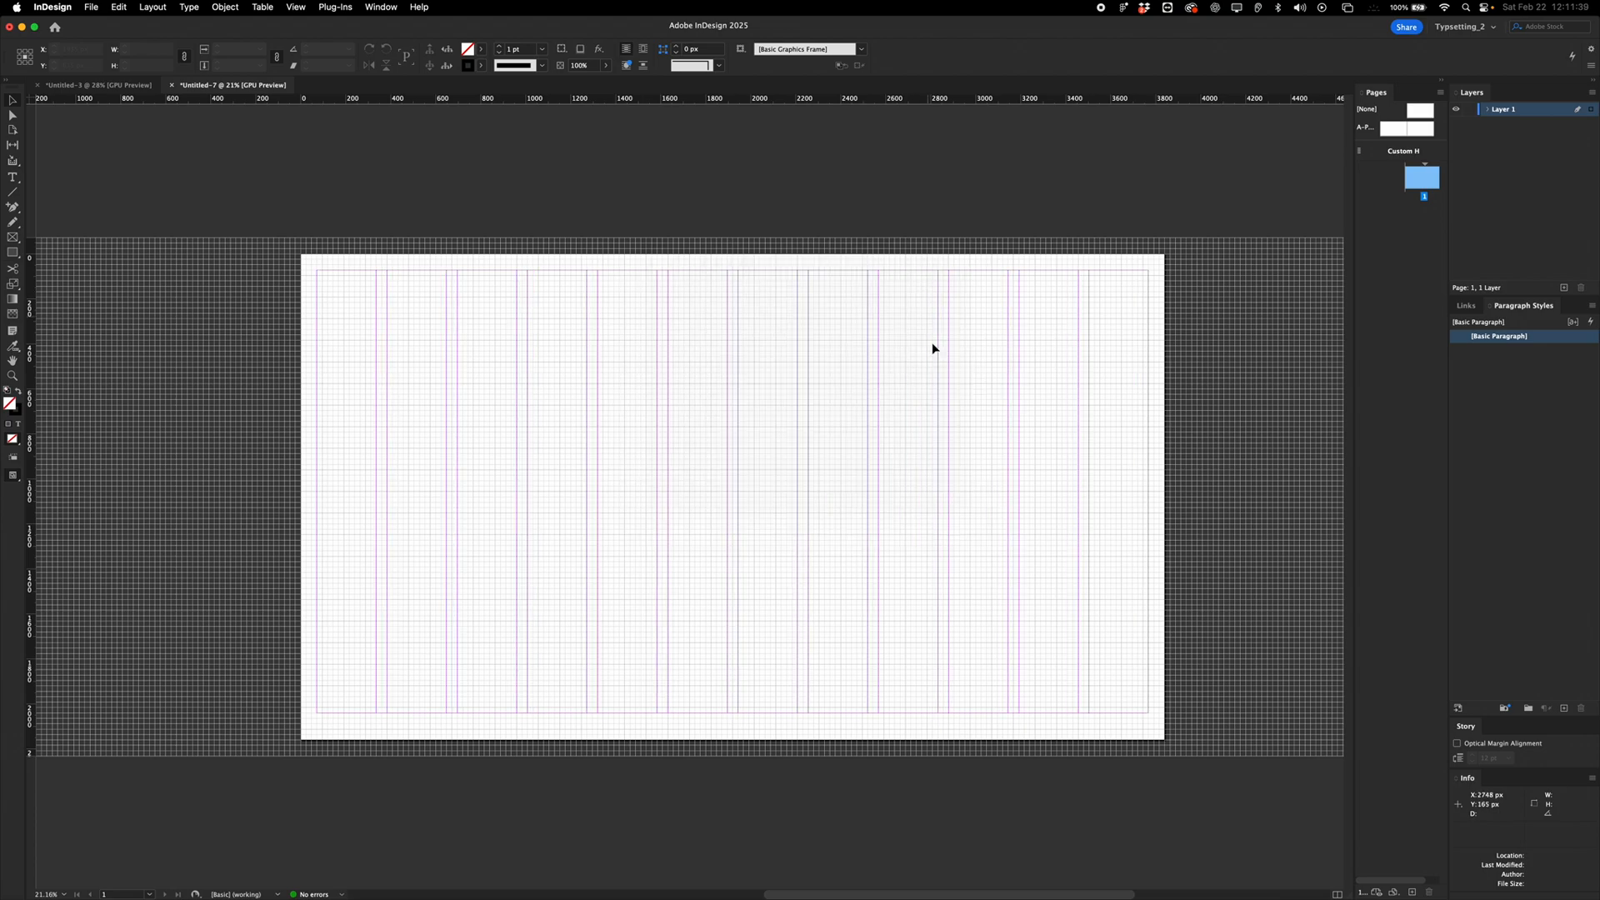
{"action": "key", "text": "super+0"}
{"action": "left_click", "coordinate": [152, 7]}
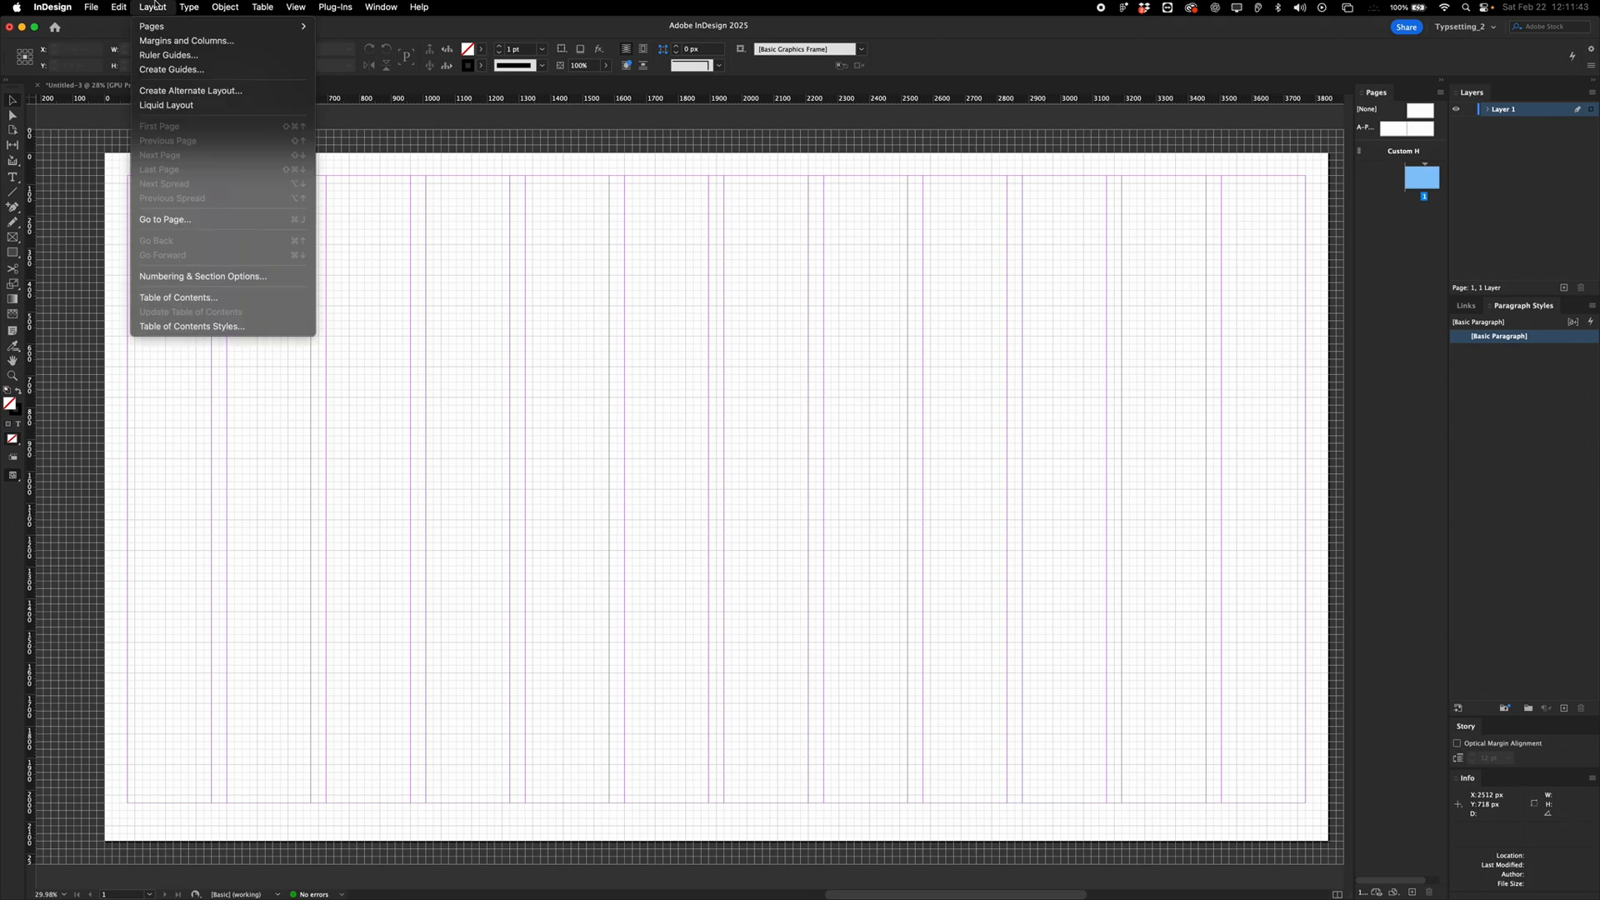
{"action": "left_click", "coordinate": [166, 54]}
{"action": "key", "text": "Escape"}
Create guides for 6 rows with a 48 px gutter fitted to the margins, and check them with the document grid hidden.
{"action": "left_click", "coordinate": [153, 7]}
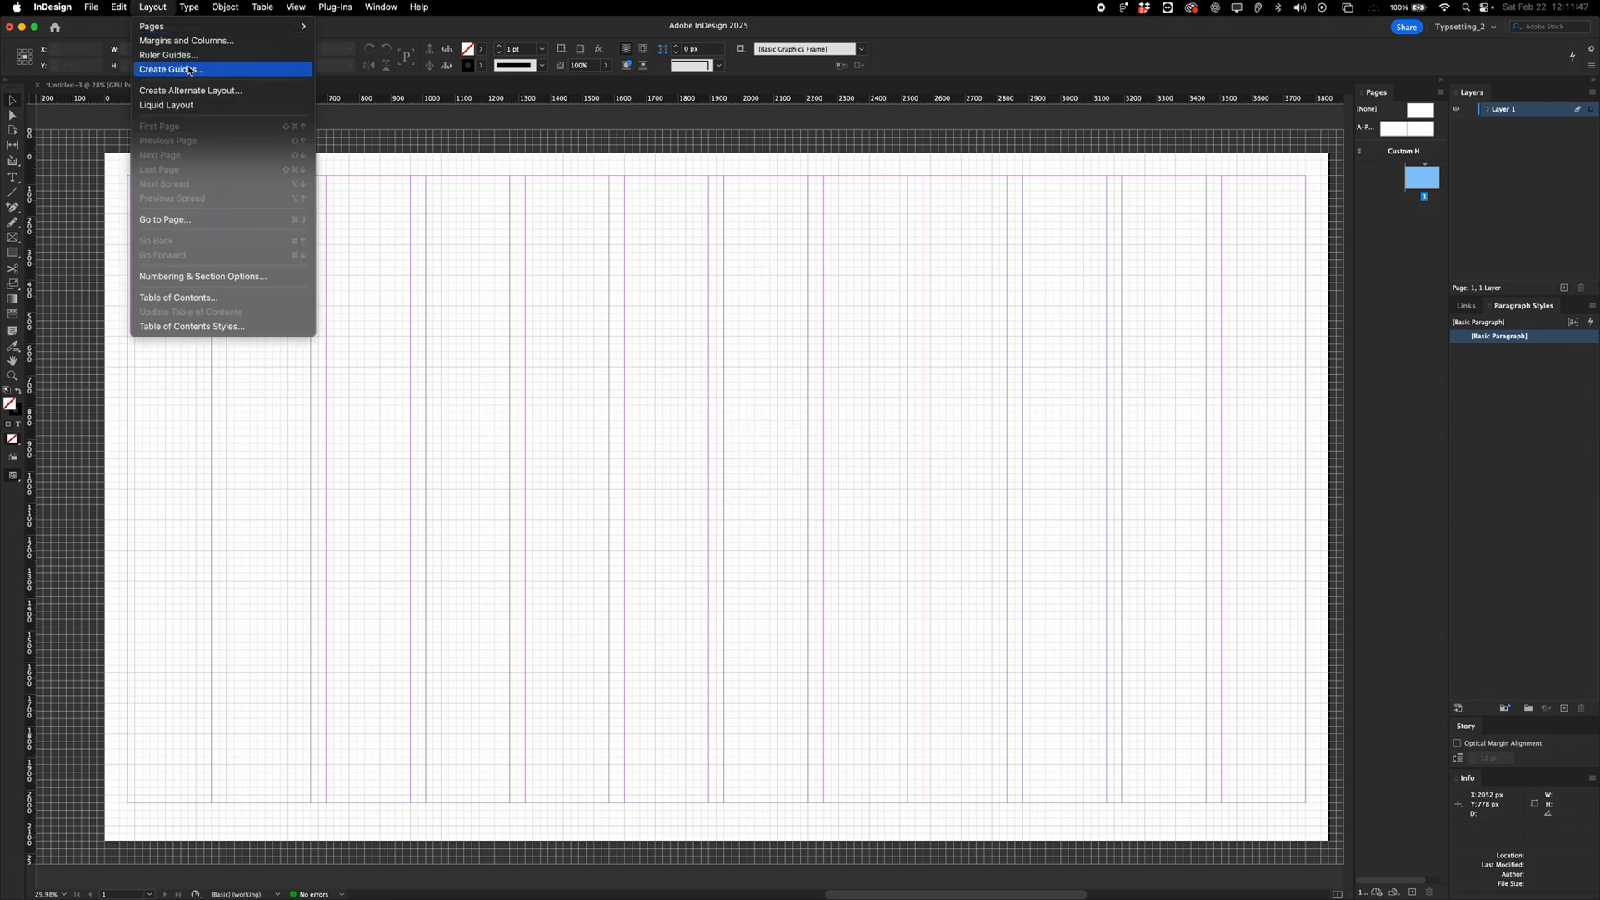
{"action": "left_click", "coordinate": [167, 67]}
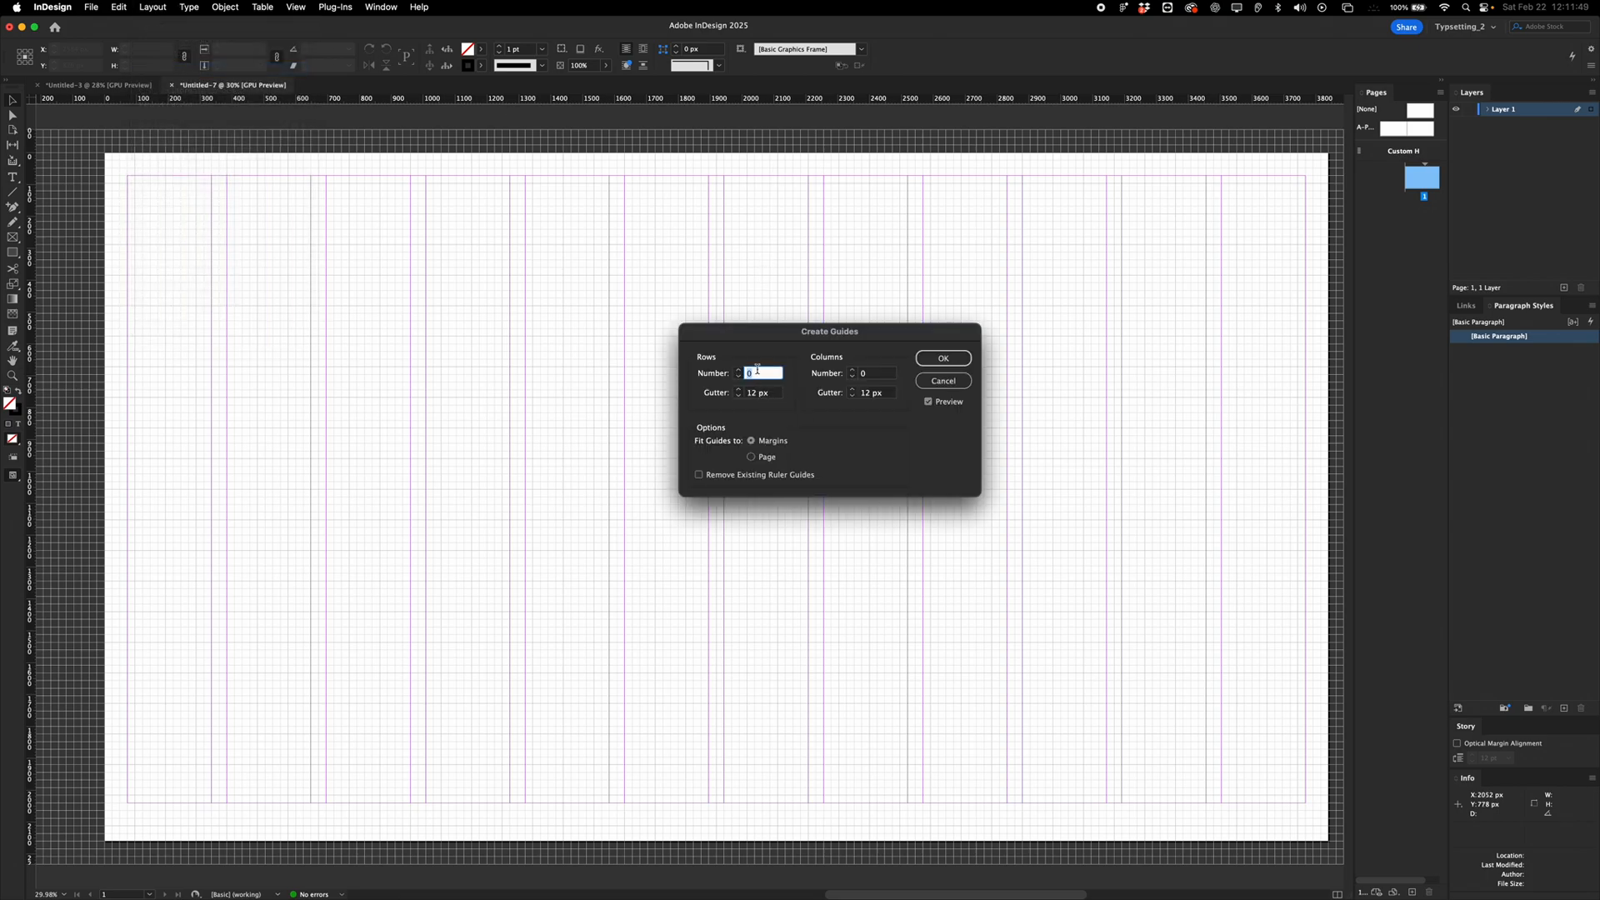
{"action": "type", "text": "6"}
{"action": "key", "text": "Tab"}
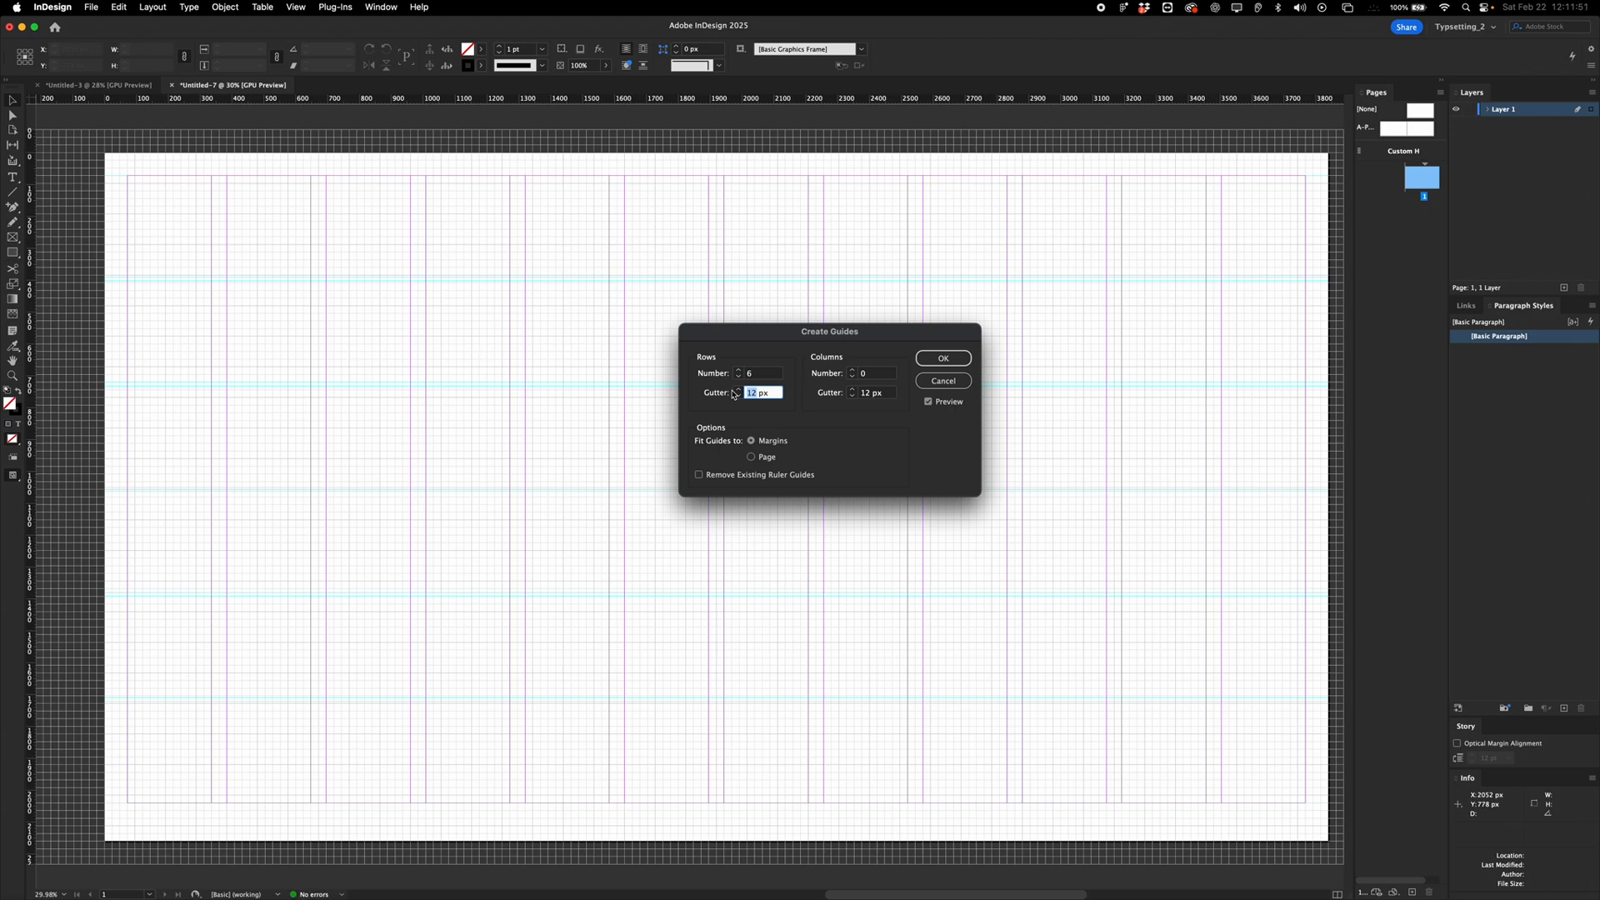
{"action": "type", "text": "48"}
{"action": "key", "text": "shift+Tab"}
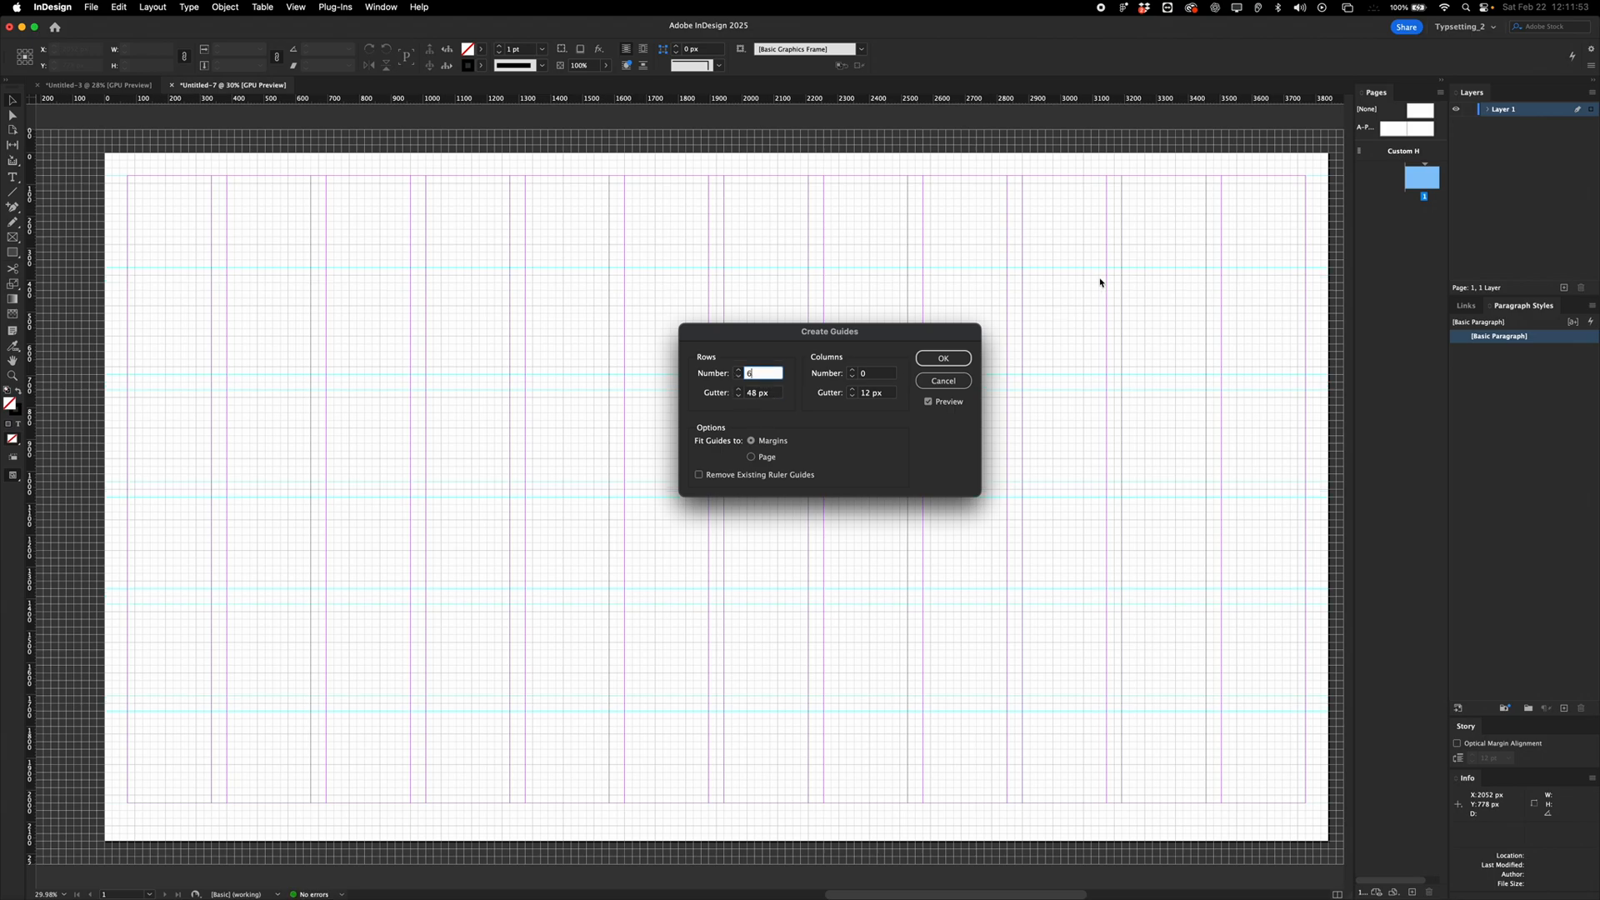
{"action": "left_click", "coordinate": [944, 358]}
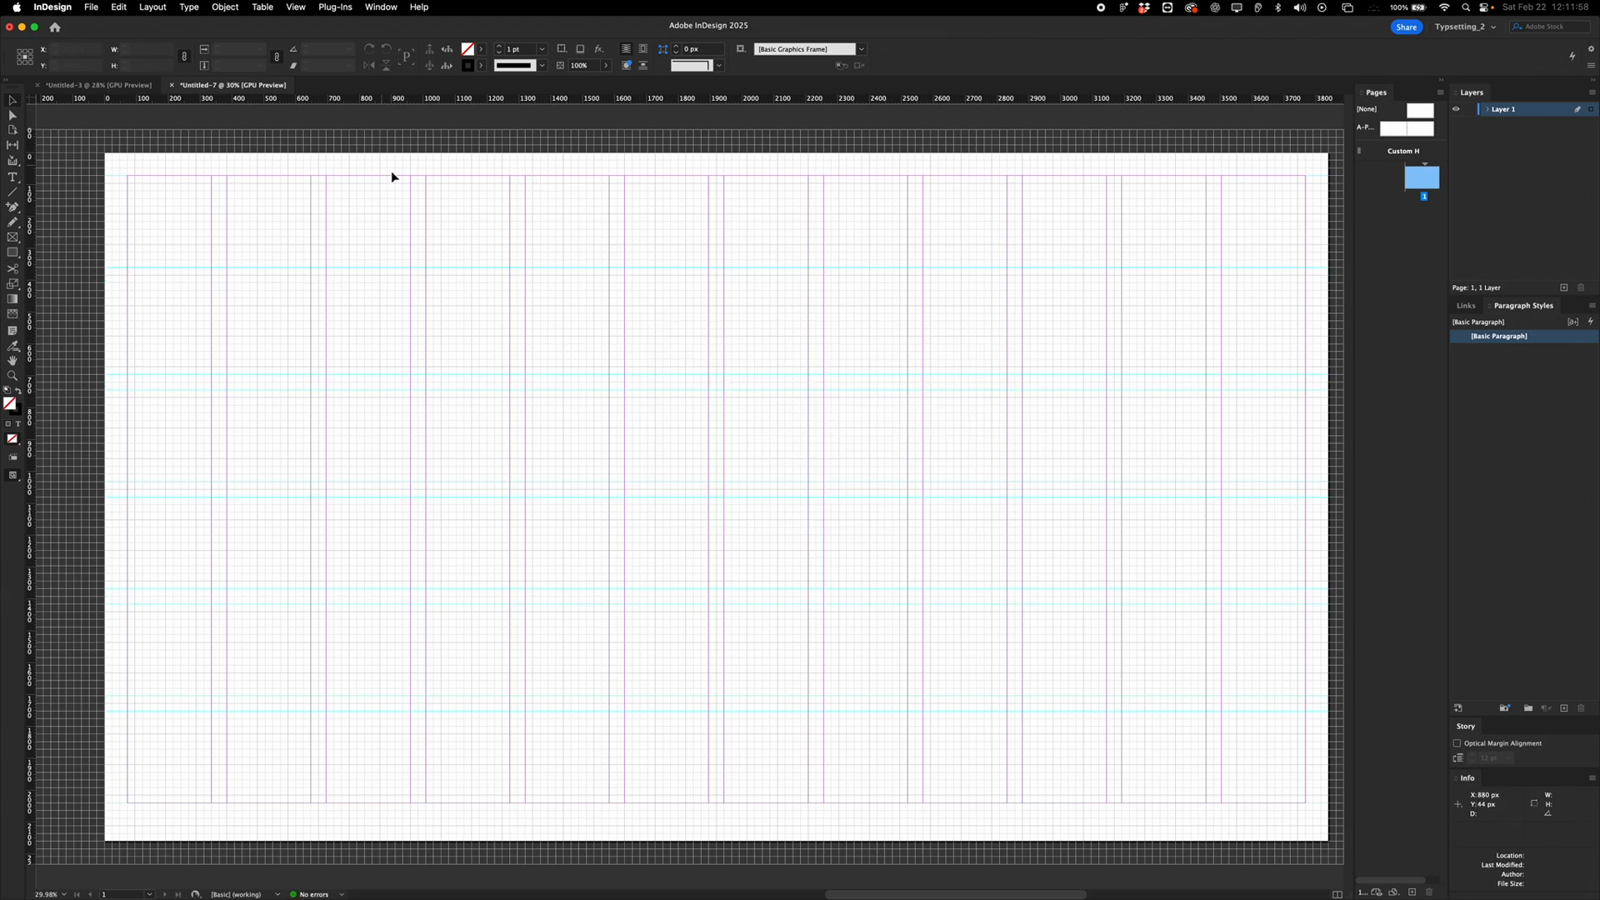
{"action": "key", "text": "super+apostrophe"}
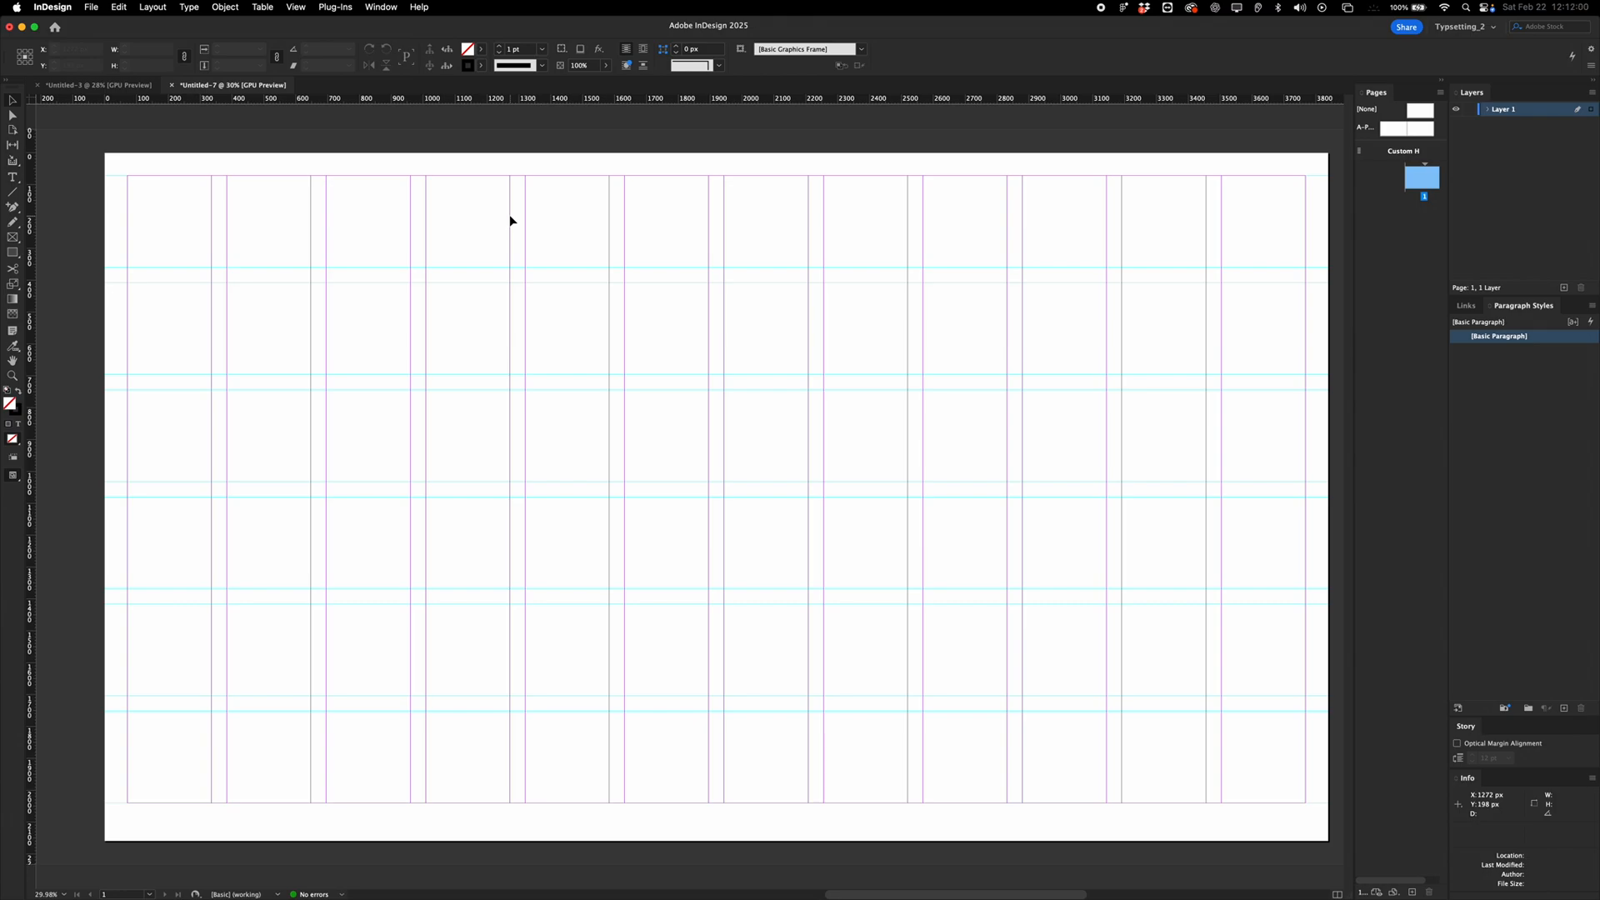
{"action": "key", "text": "super+apostrophe"}
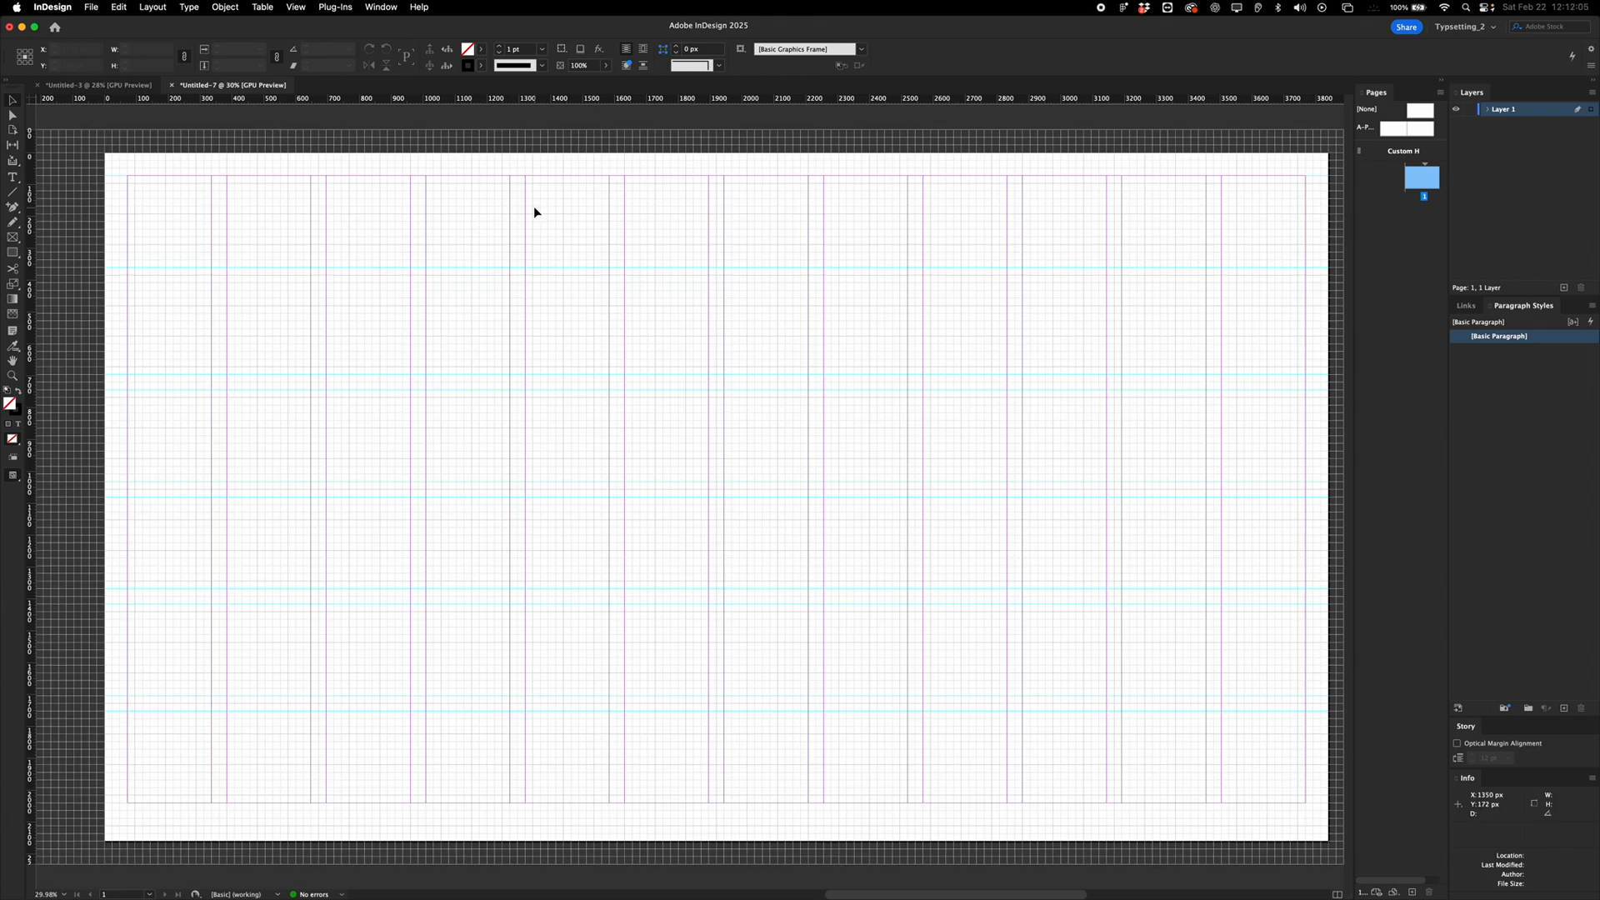
Set the baseline grid to start at 0 px and use Black as its color in the grid preferences.
{"action": "left_click", "coordinate": [53, 7]}
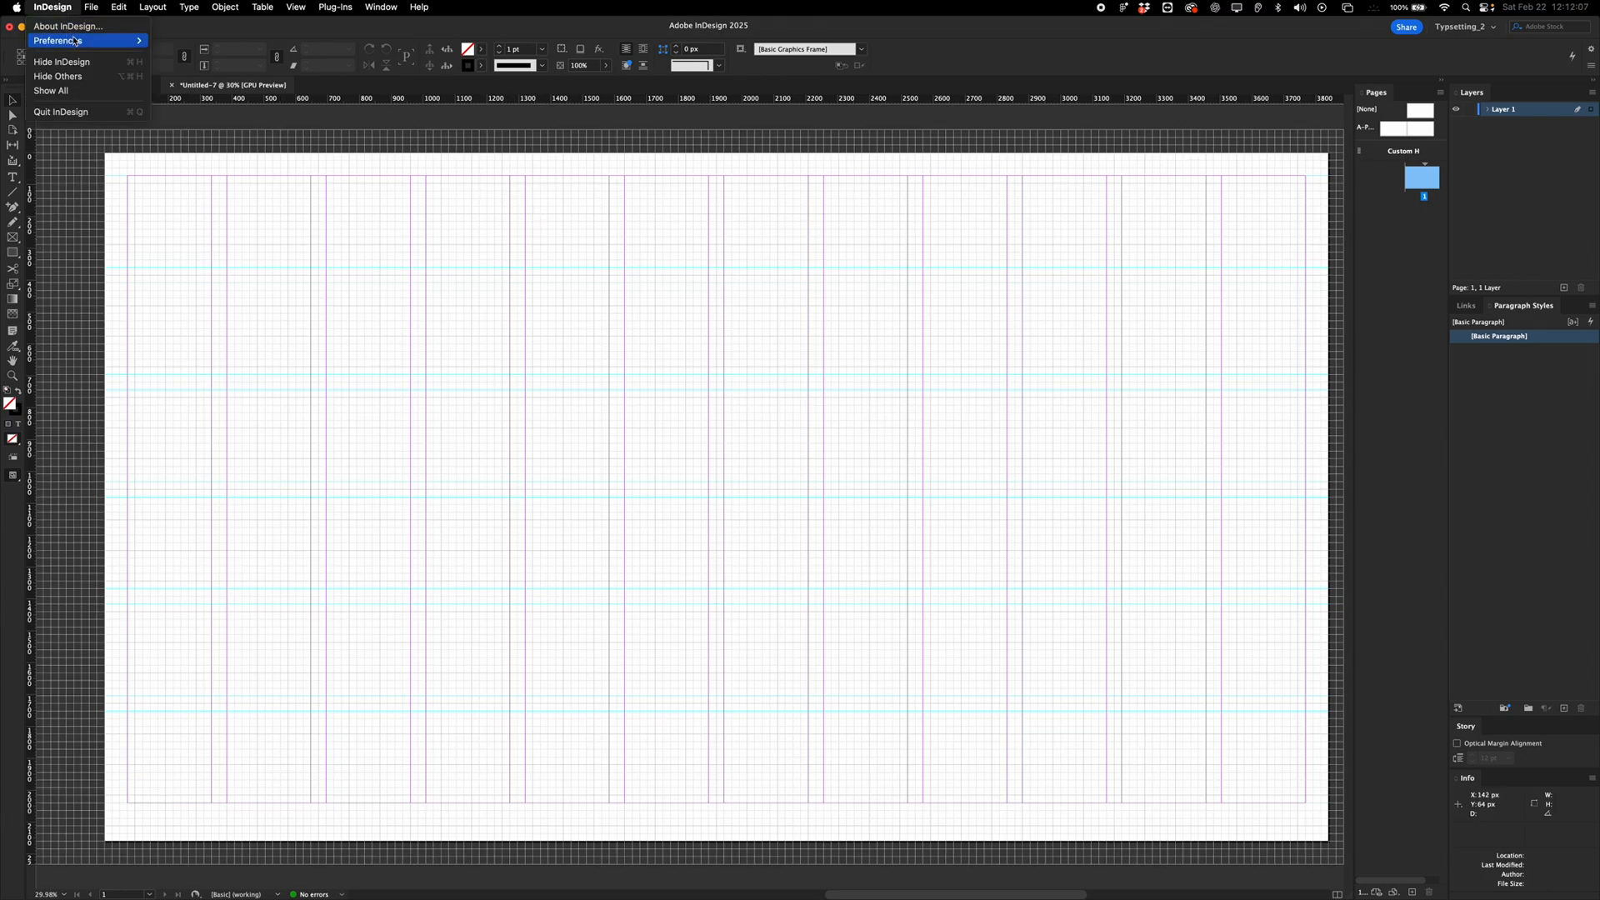
{"action": "mouse_move", "coordinate": [92, 41]}
{"action": "left_click", "coordinate": [184, 155]}
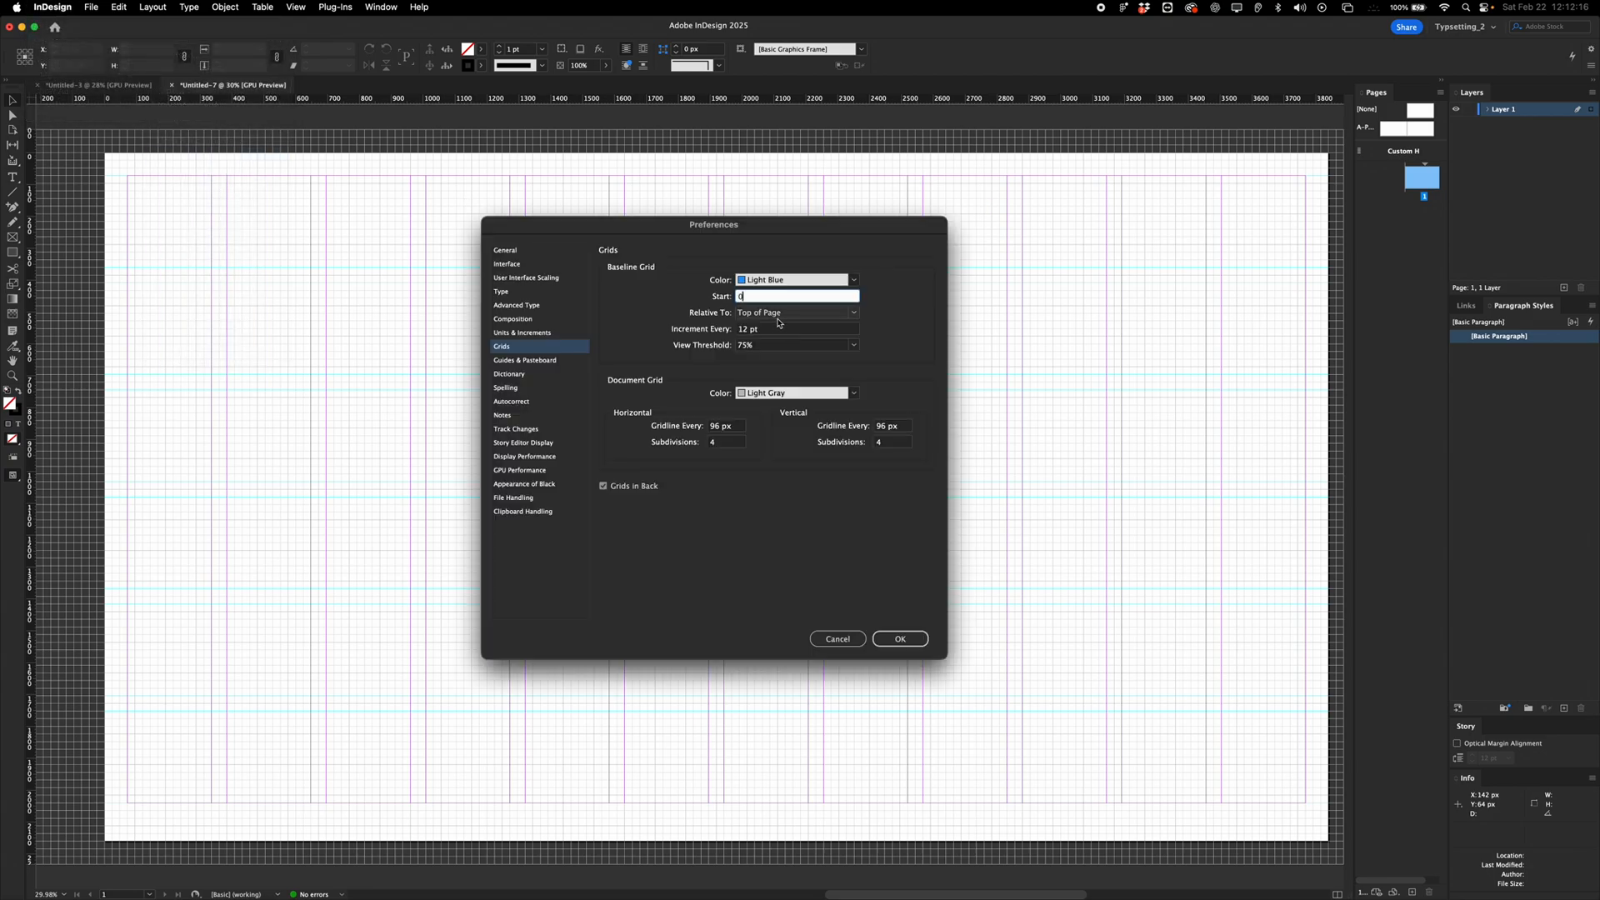
{"action": "left_click", "coordinate": [788, 280]}
{"action": "left_click", "coordinate": [791, 387]}
Set the baseline grid increment to 24 pt.
{"action": "left_click", "coordinate": [796, 326]}
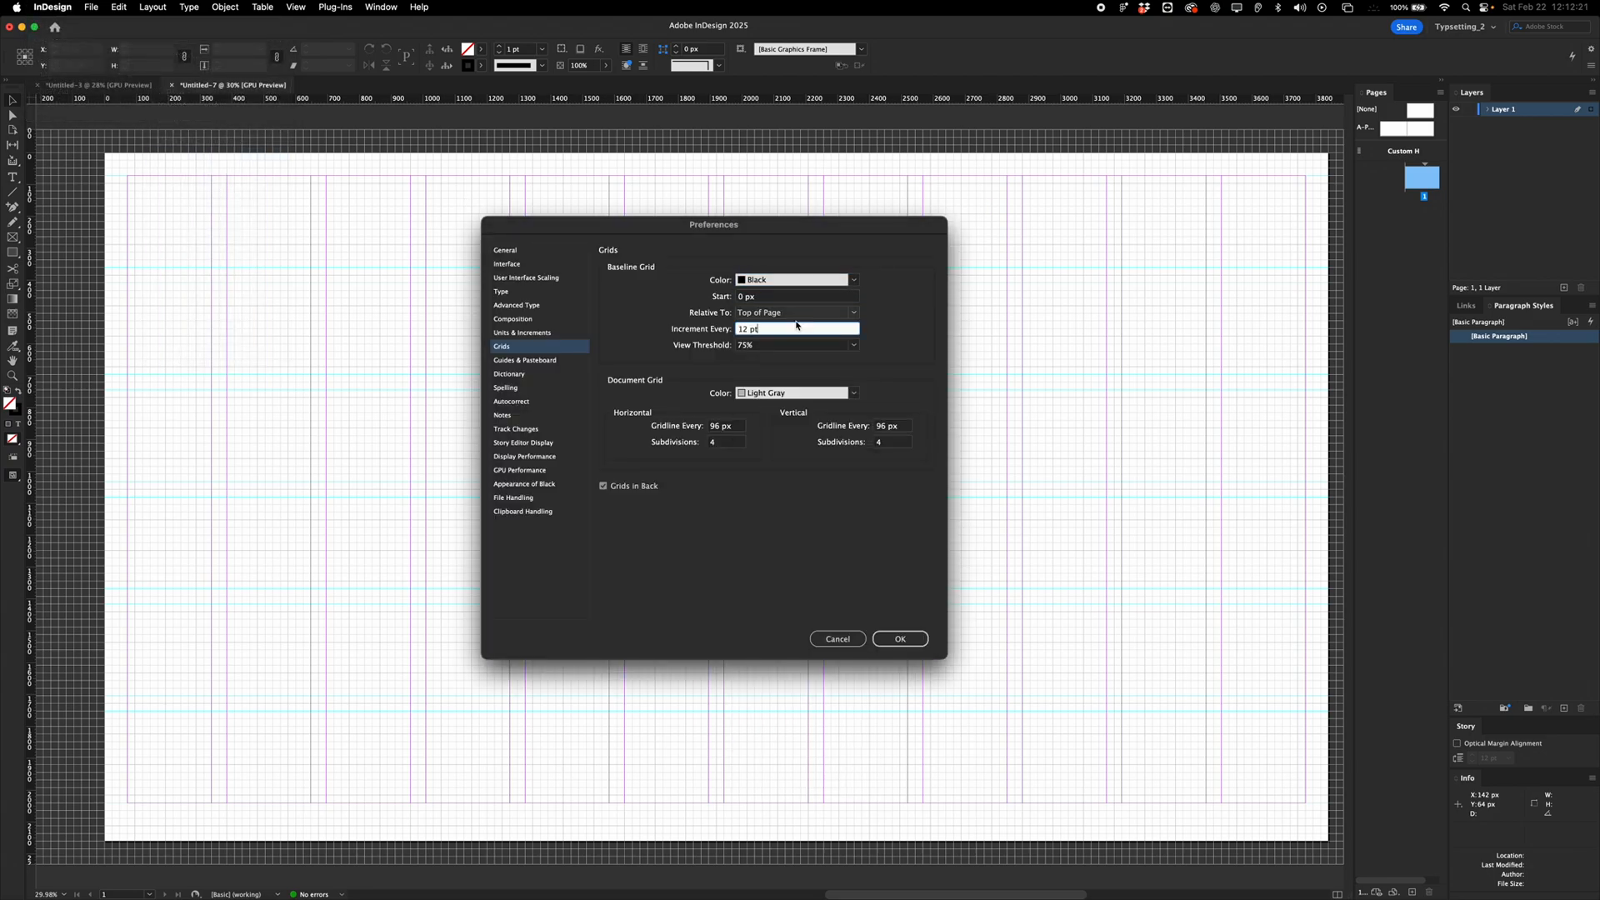
{"action": "left_click_drag", "start_coordinate": [769, 329], "coordinate": [702, 331]}
{"action": "type", "text": "48 pt"}
{"action": "left_click_drag", "start_coordinate": [751, 331], "coordinate": [730, 332]}
{"action": "type", "text": "24"}
{"action": "left_click", "coordinate": [791, 298]}
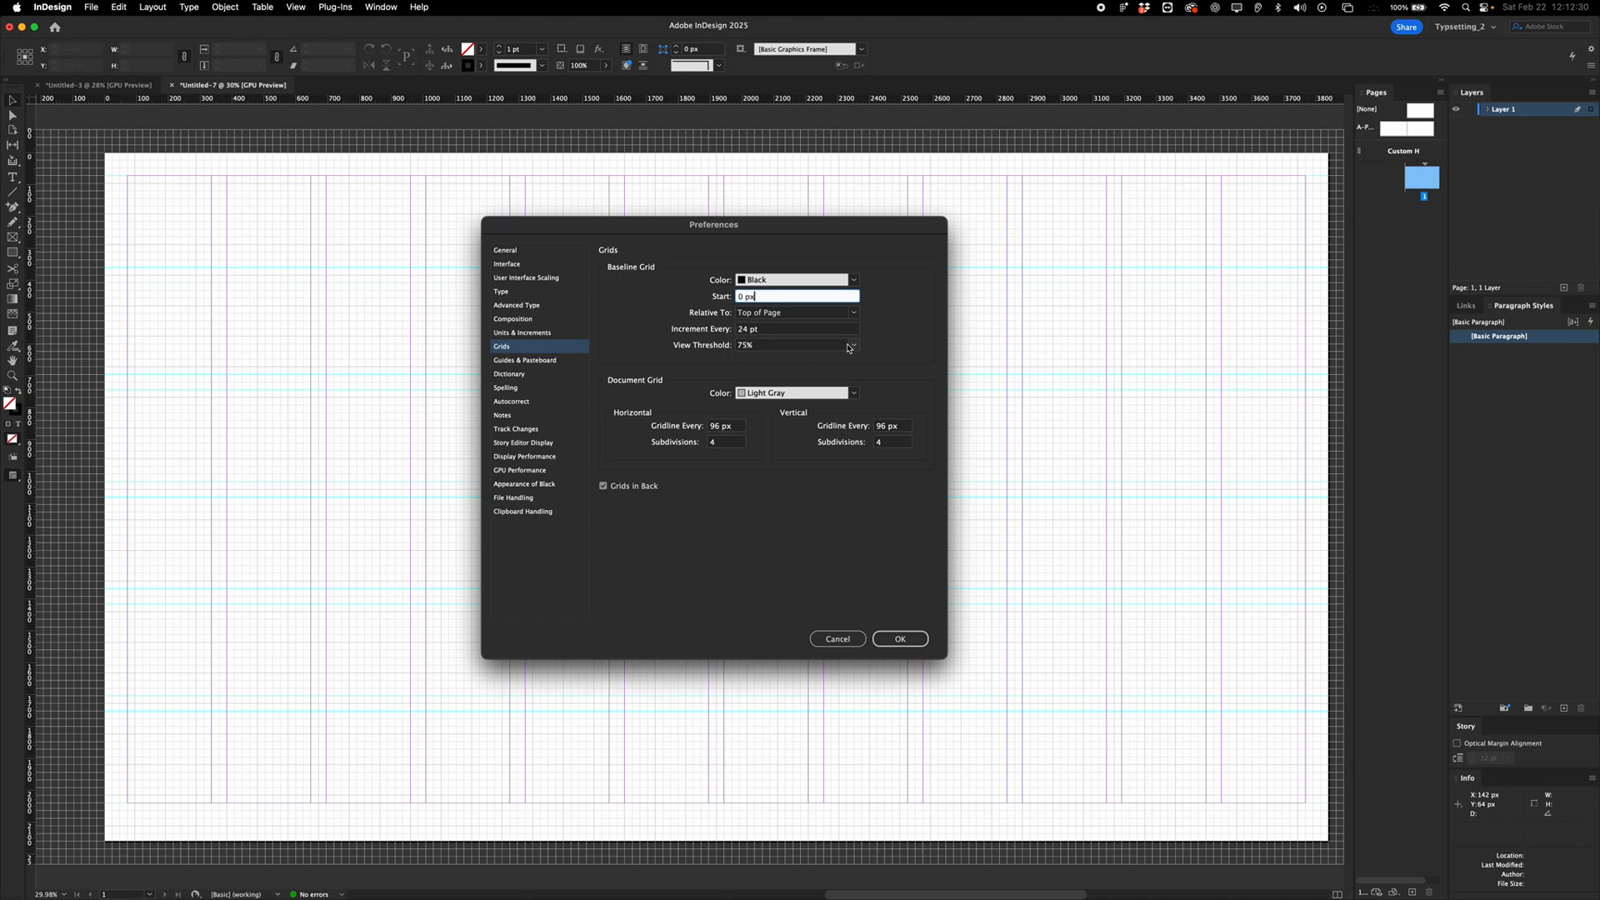
Apply a 5% view threshold to the baseline grid and display it in place of the document grid.
{"action": "left_click", "coordinate": [852, 345]}
{"action": "left_click", "coordinate": [767, 359]}
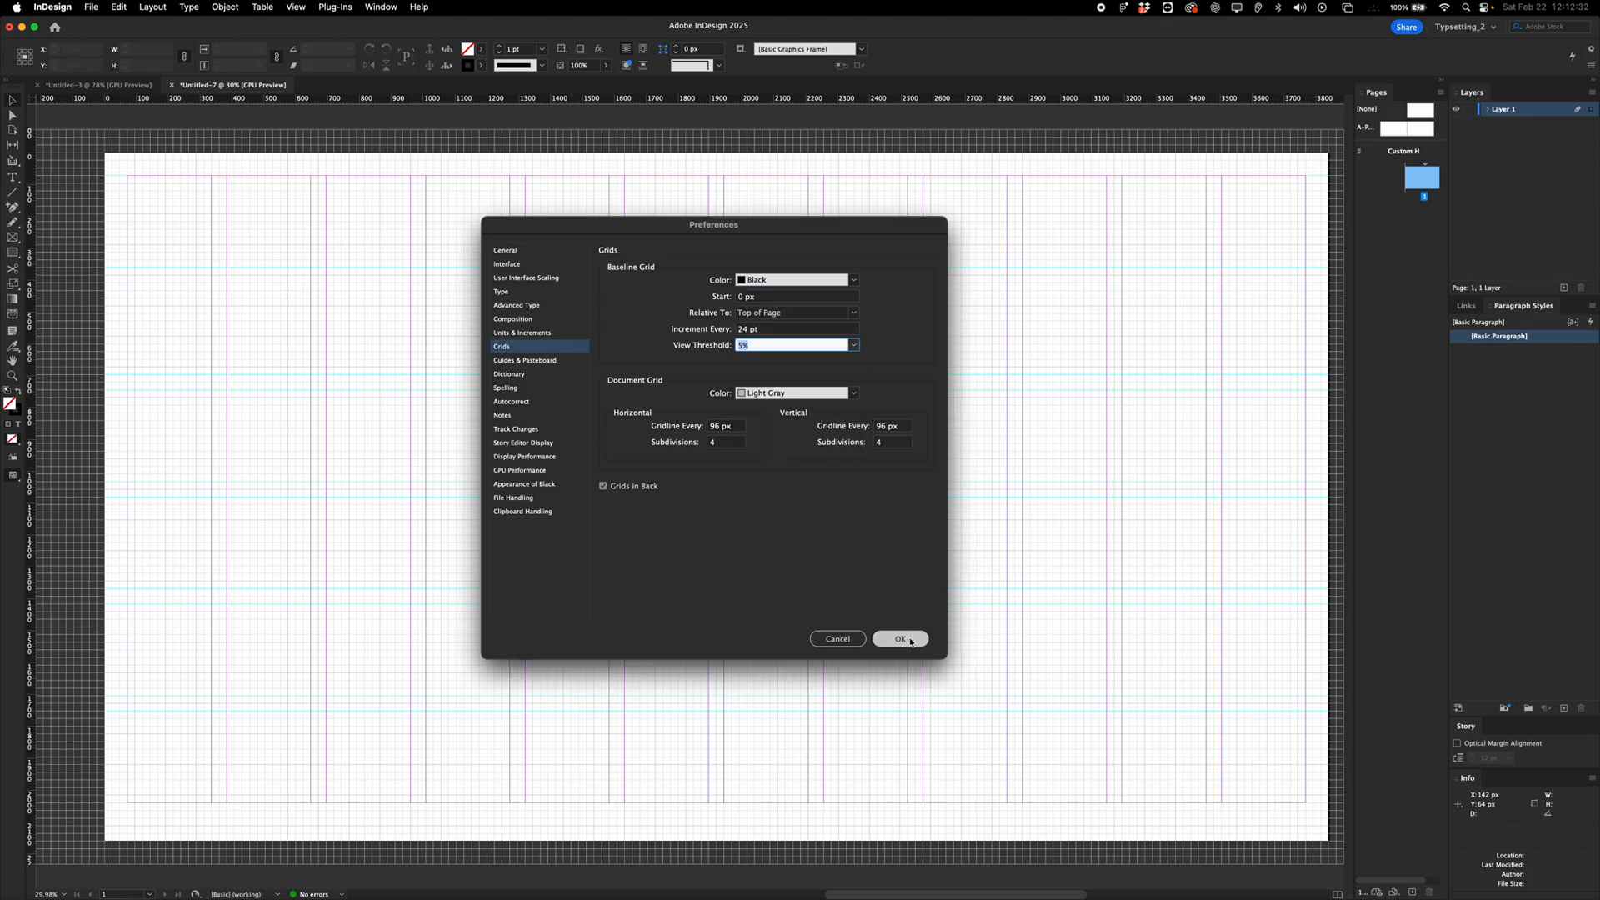
{"action": "left_click", "coordinate": [904, 640]}
{"action": "key", "text": "super+apostrophe"}
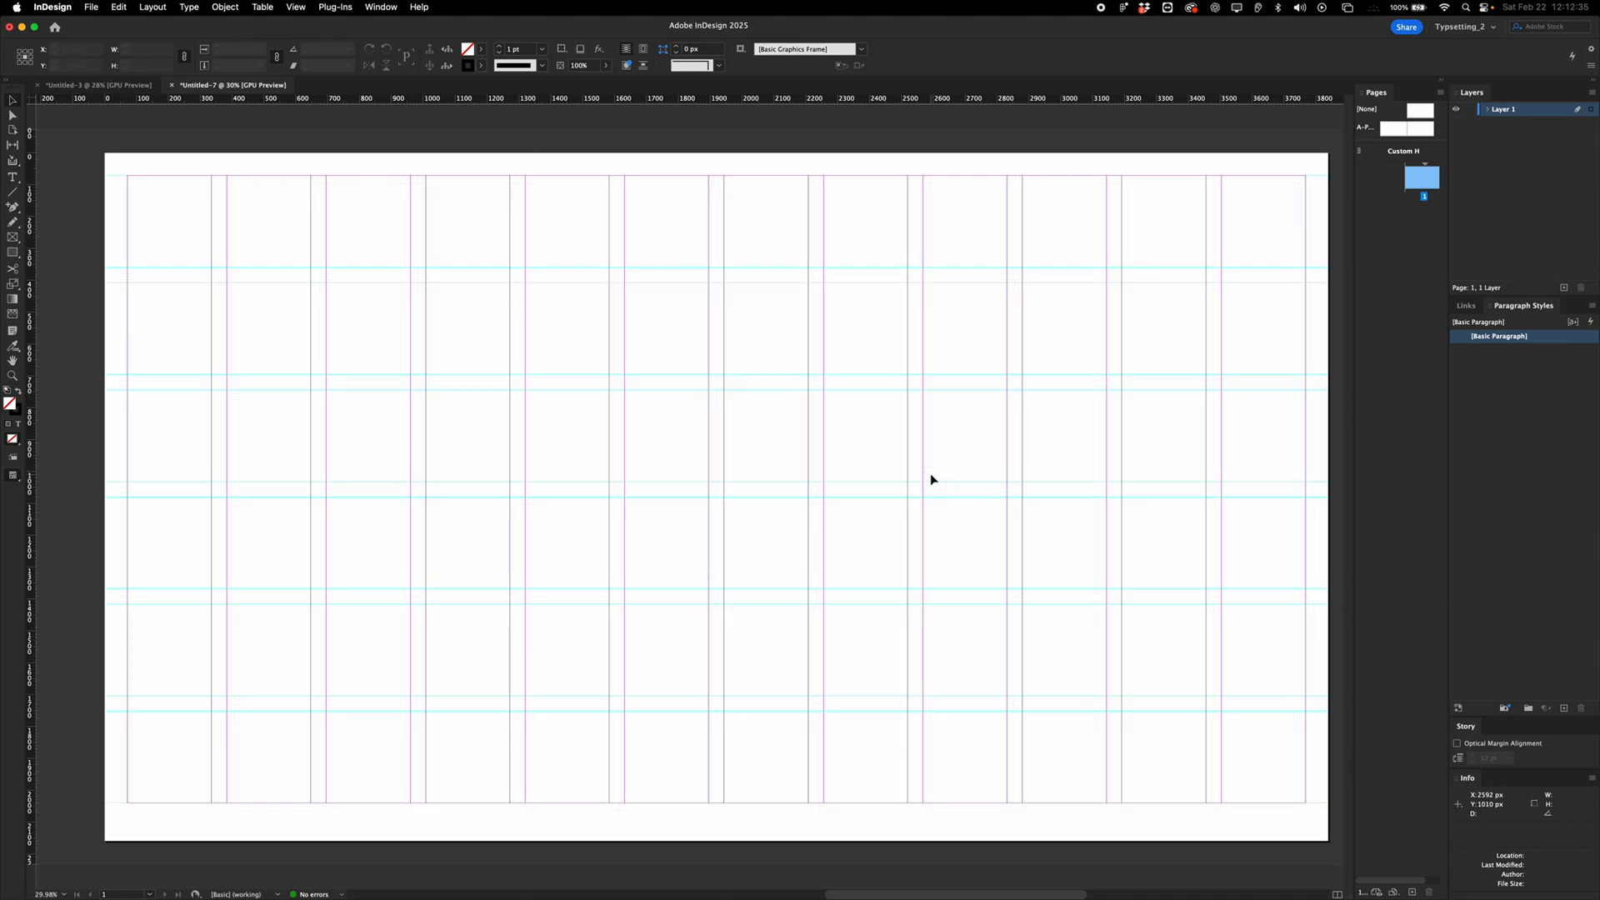
{"action": "key", "text": "alt+super+apostrophe"}
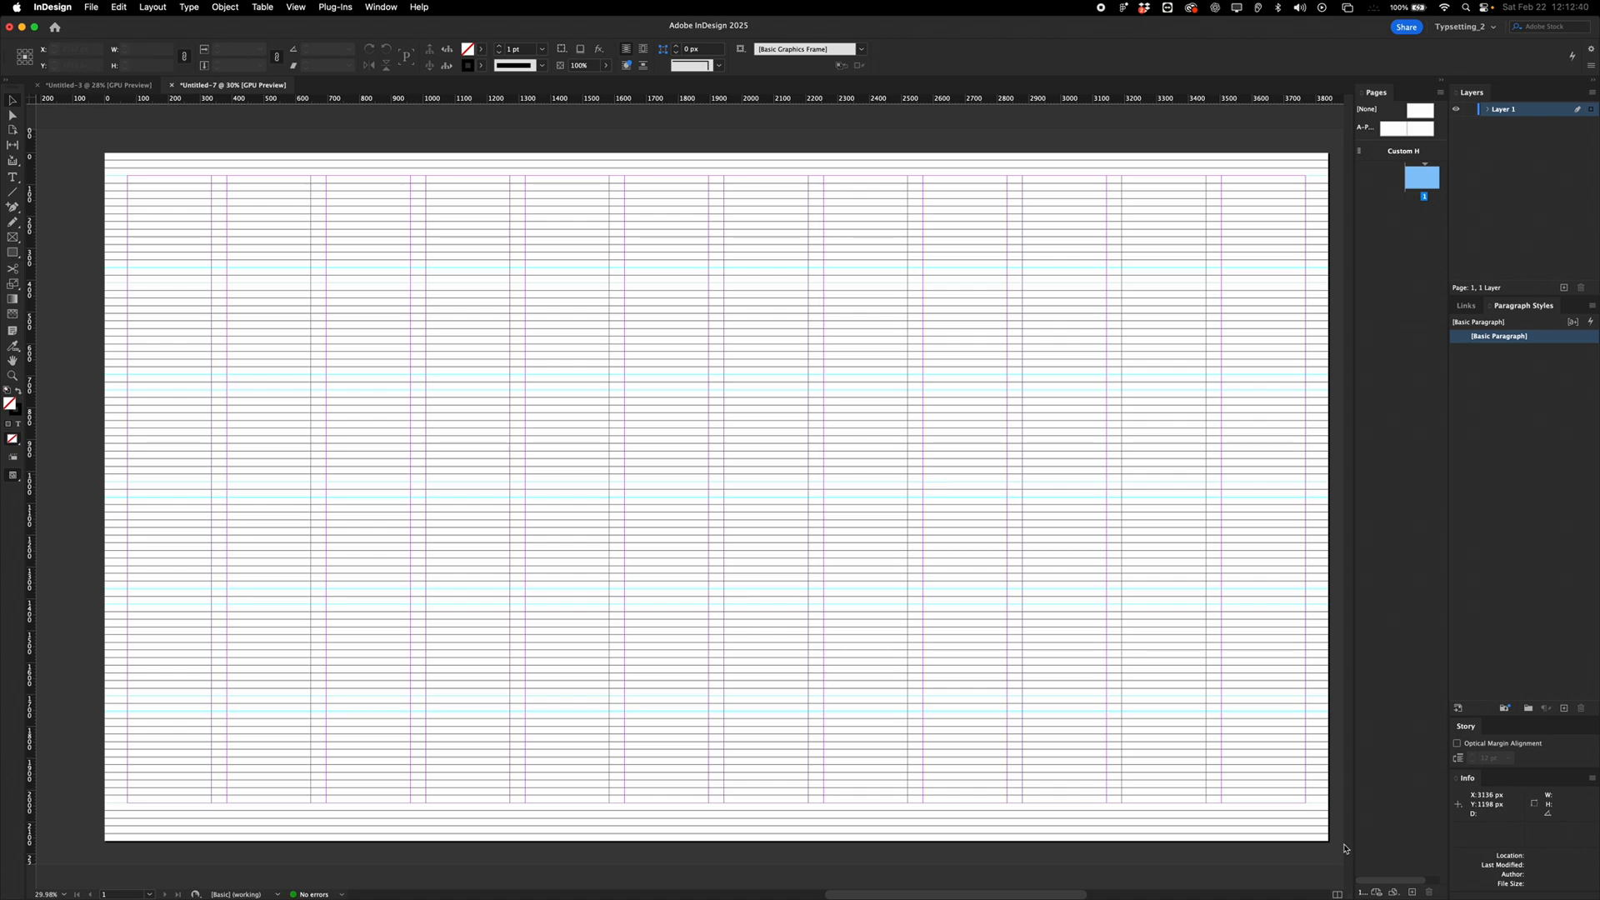
Compare the baseline grid with the document grid, and draw a text frame about 576 × 624 px from the upper-left margin corner.
{"action": "key", "text": "super+apostrophe"}
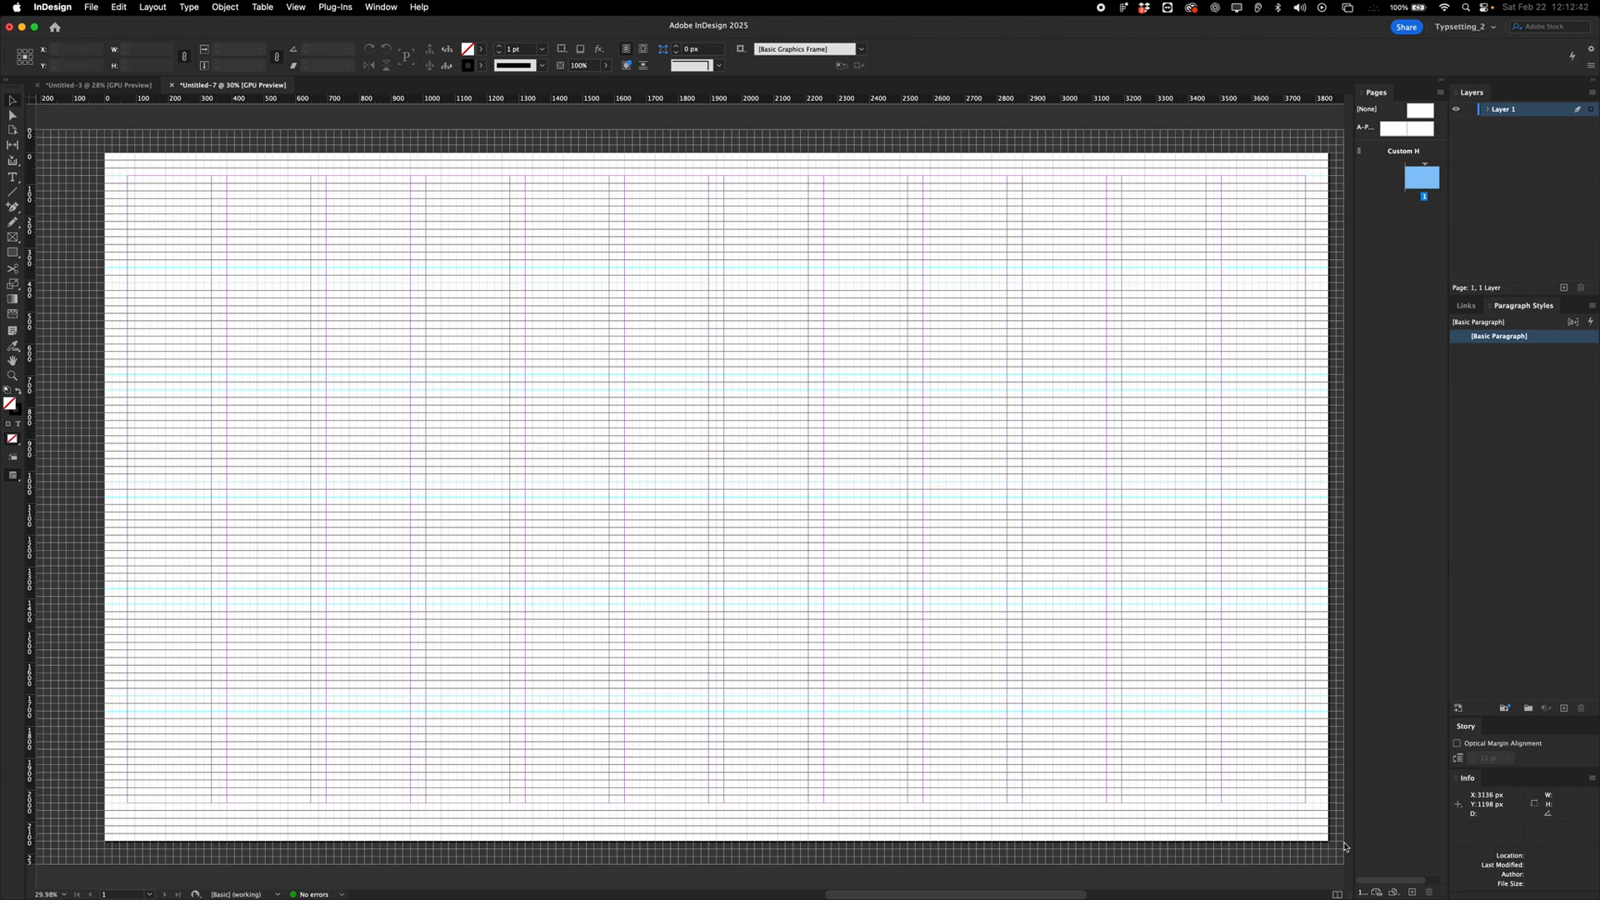
{"action": "key", "text": "super+apostrophe"}
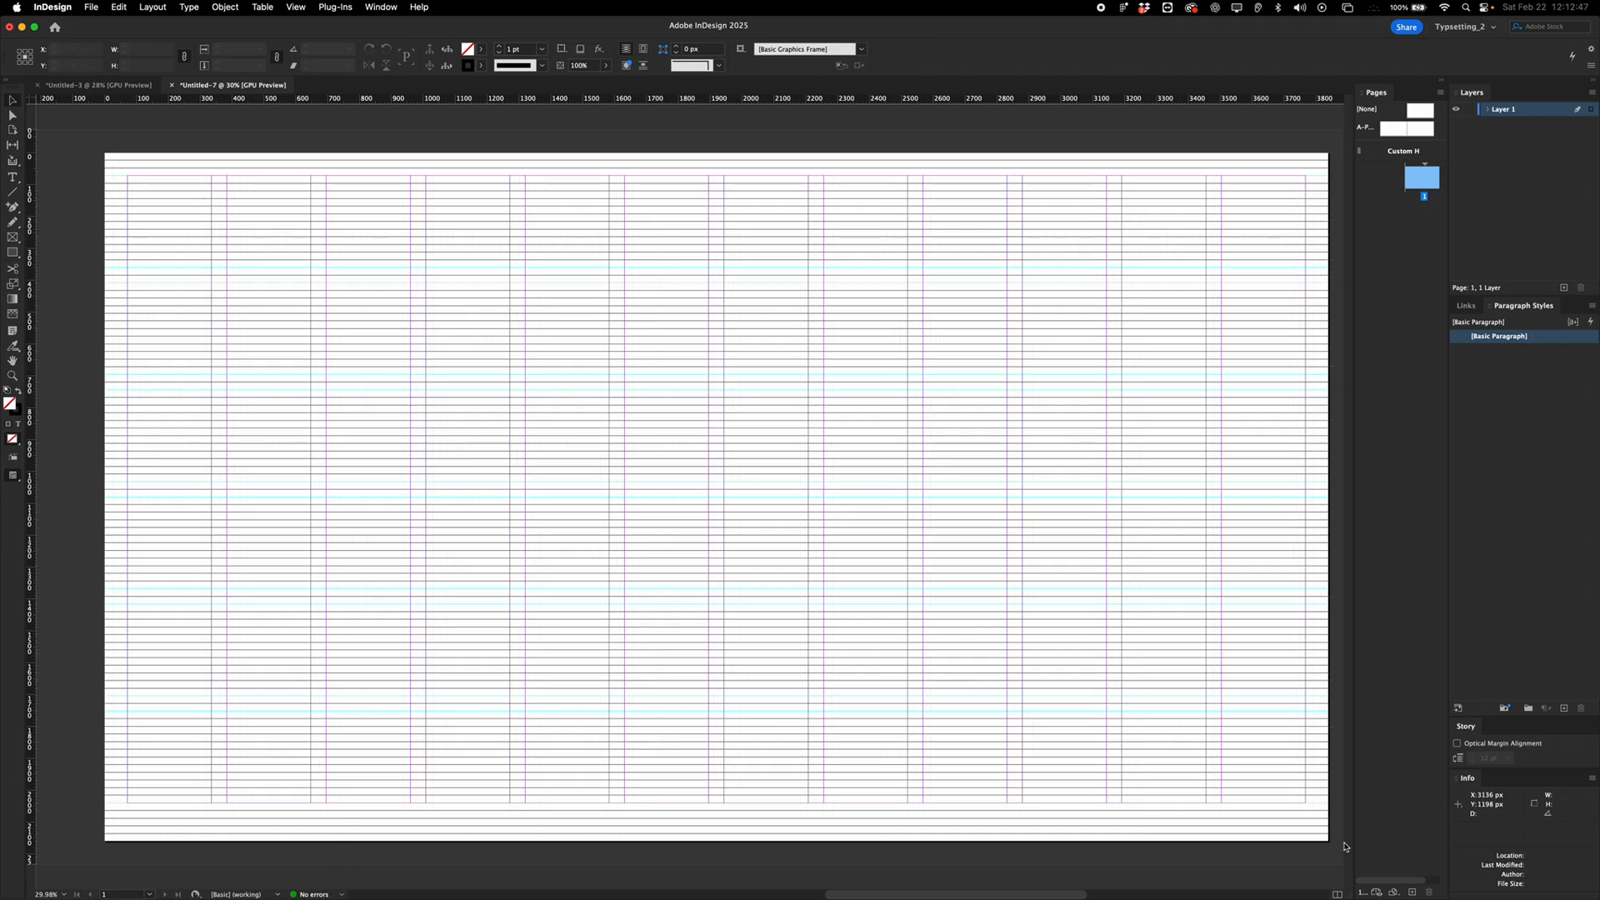
{"action": "key", "text": "t"}
{"action": "left_click_drag", "start_coordinate": [128, 176], "coordinate": [320, 373]}
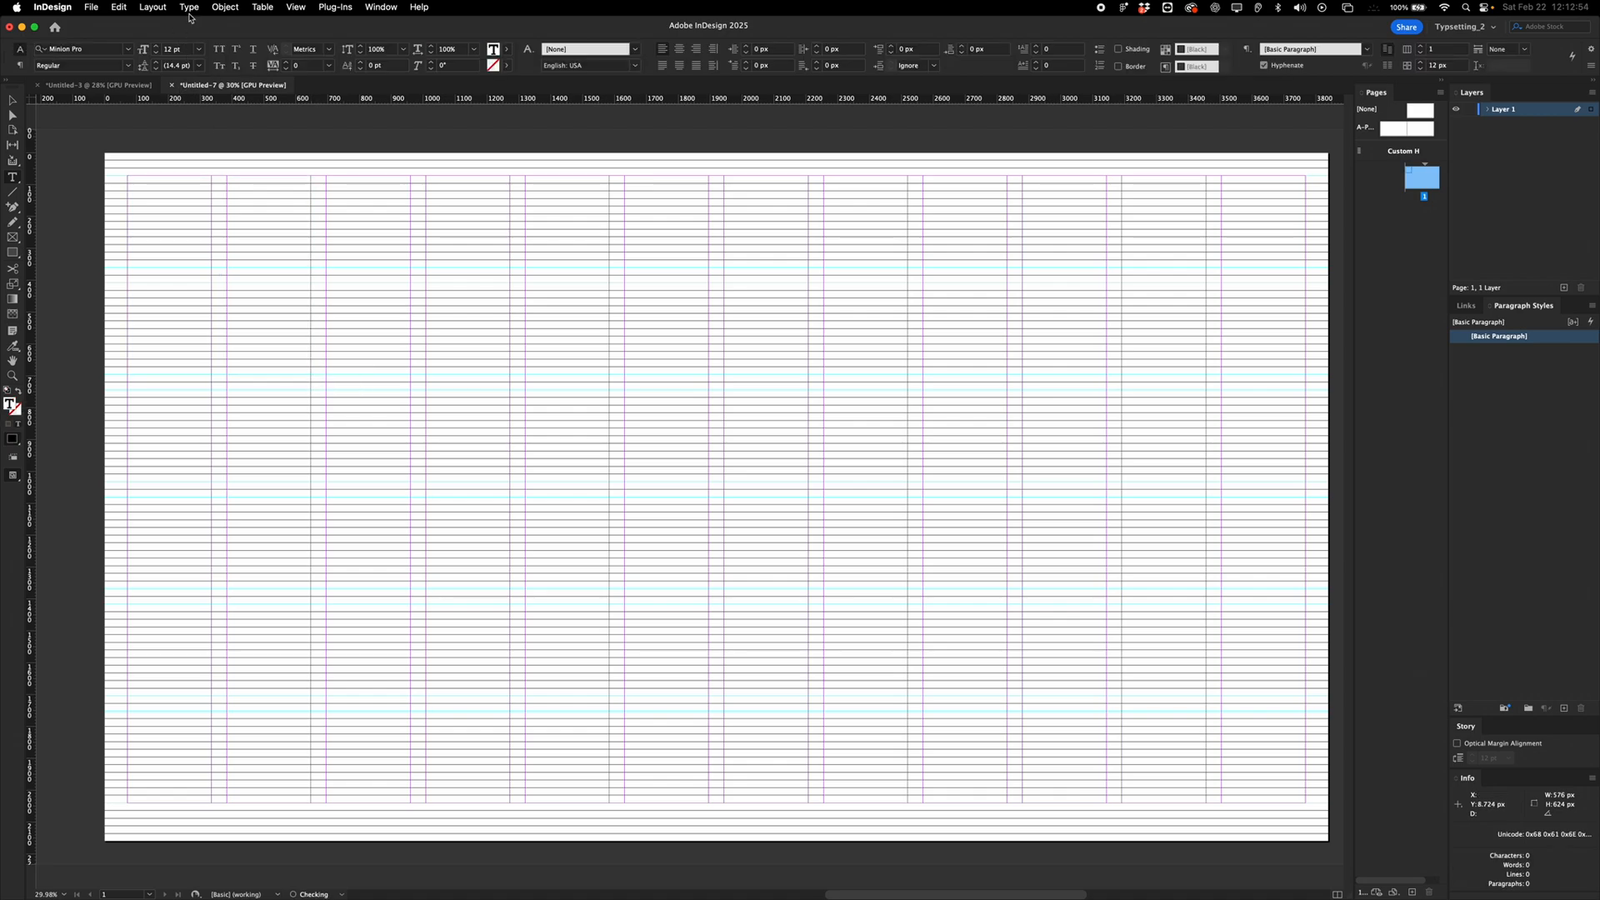
Set the text frame's first baseline offset to Cap Height.
{"action": "left_click", "coordinate": [225, 6]}
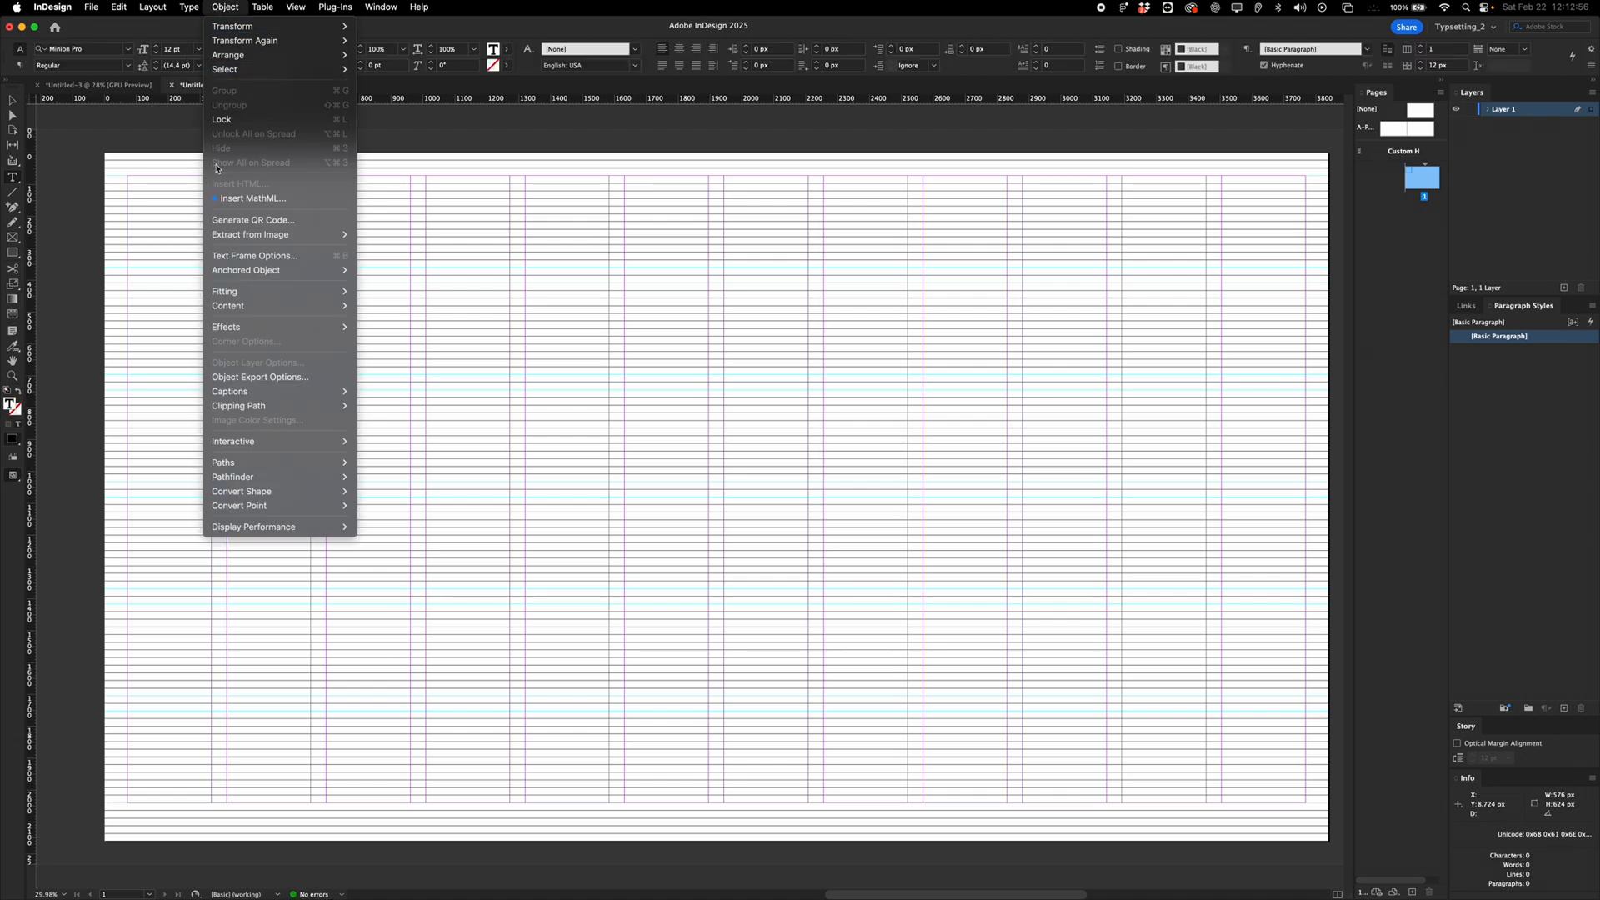
{"action": "left_click", "coordinate": [236, 258]}
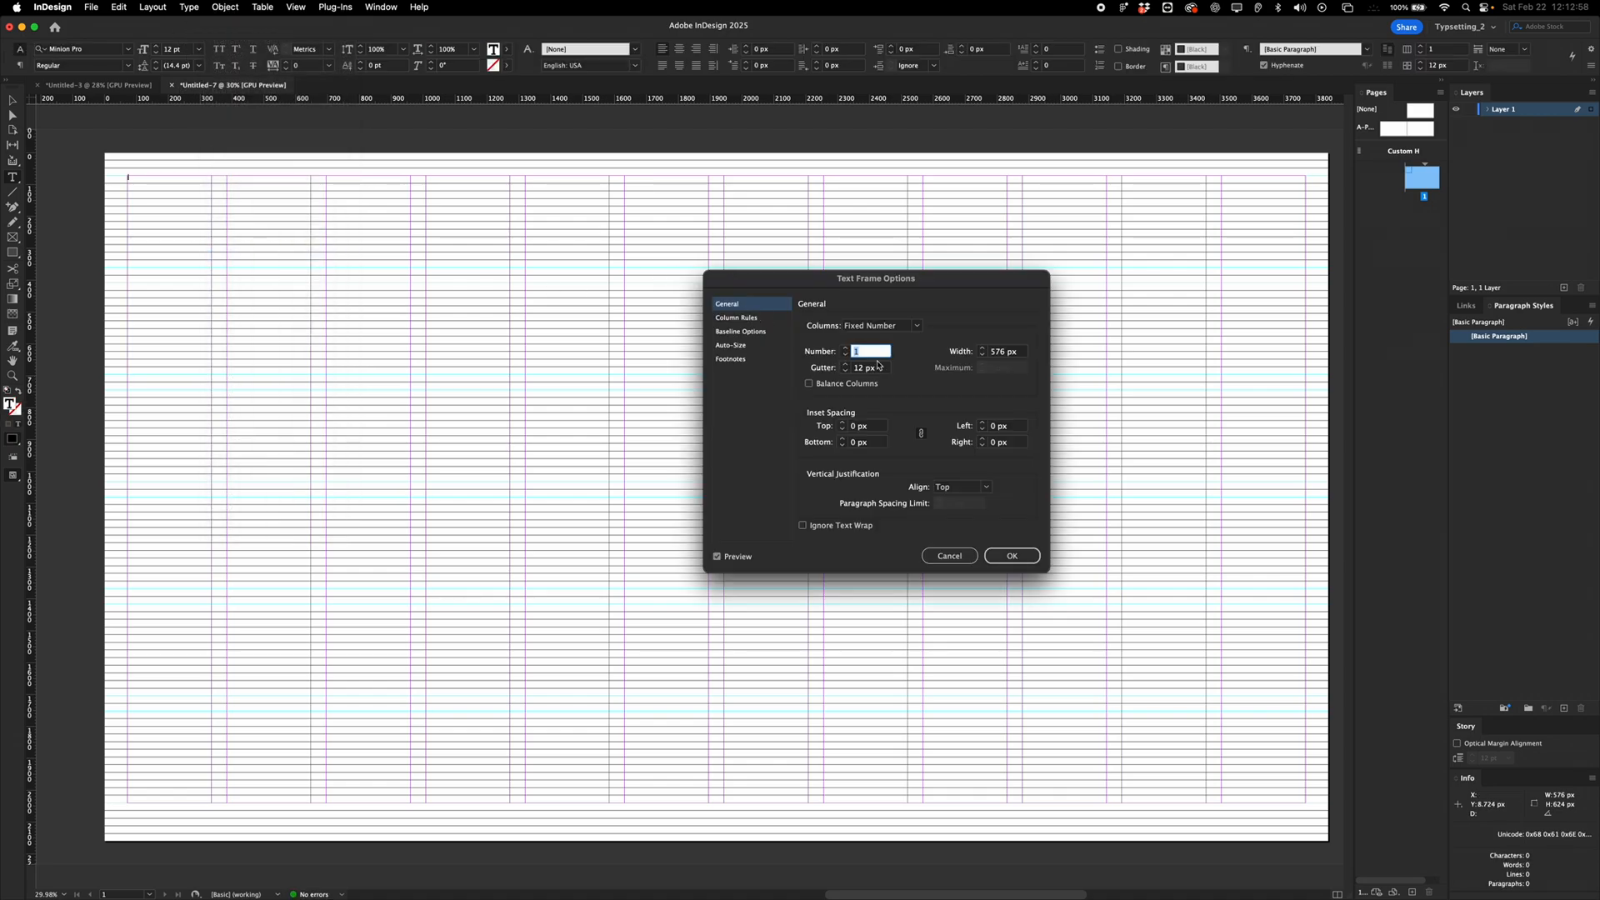
{"action": "left_click", "coordinate": [898, 342]}
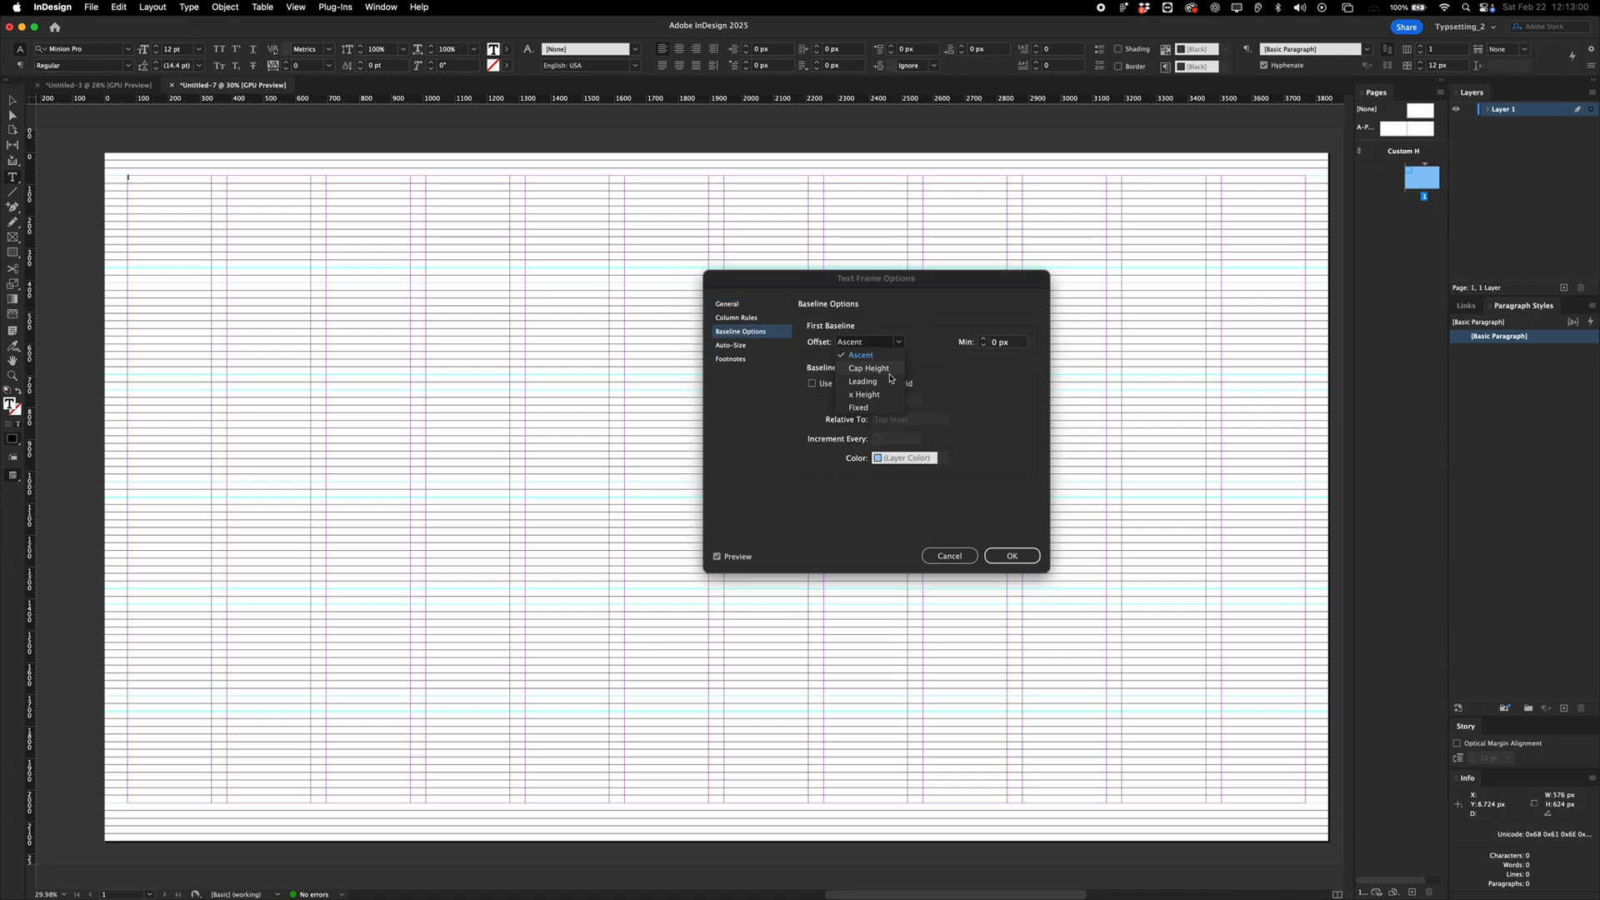
{"action": "left_click", "coordinate": [869, 367]}
{"action": "left_click", "coordinate": [1027, 563]}
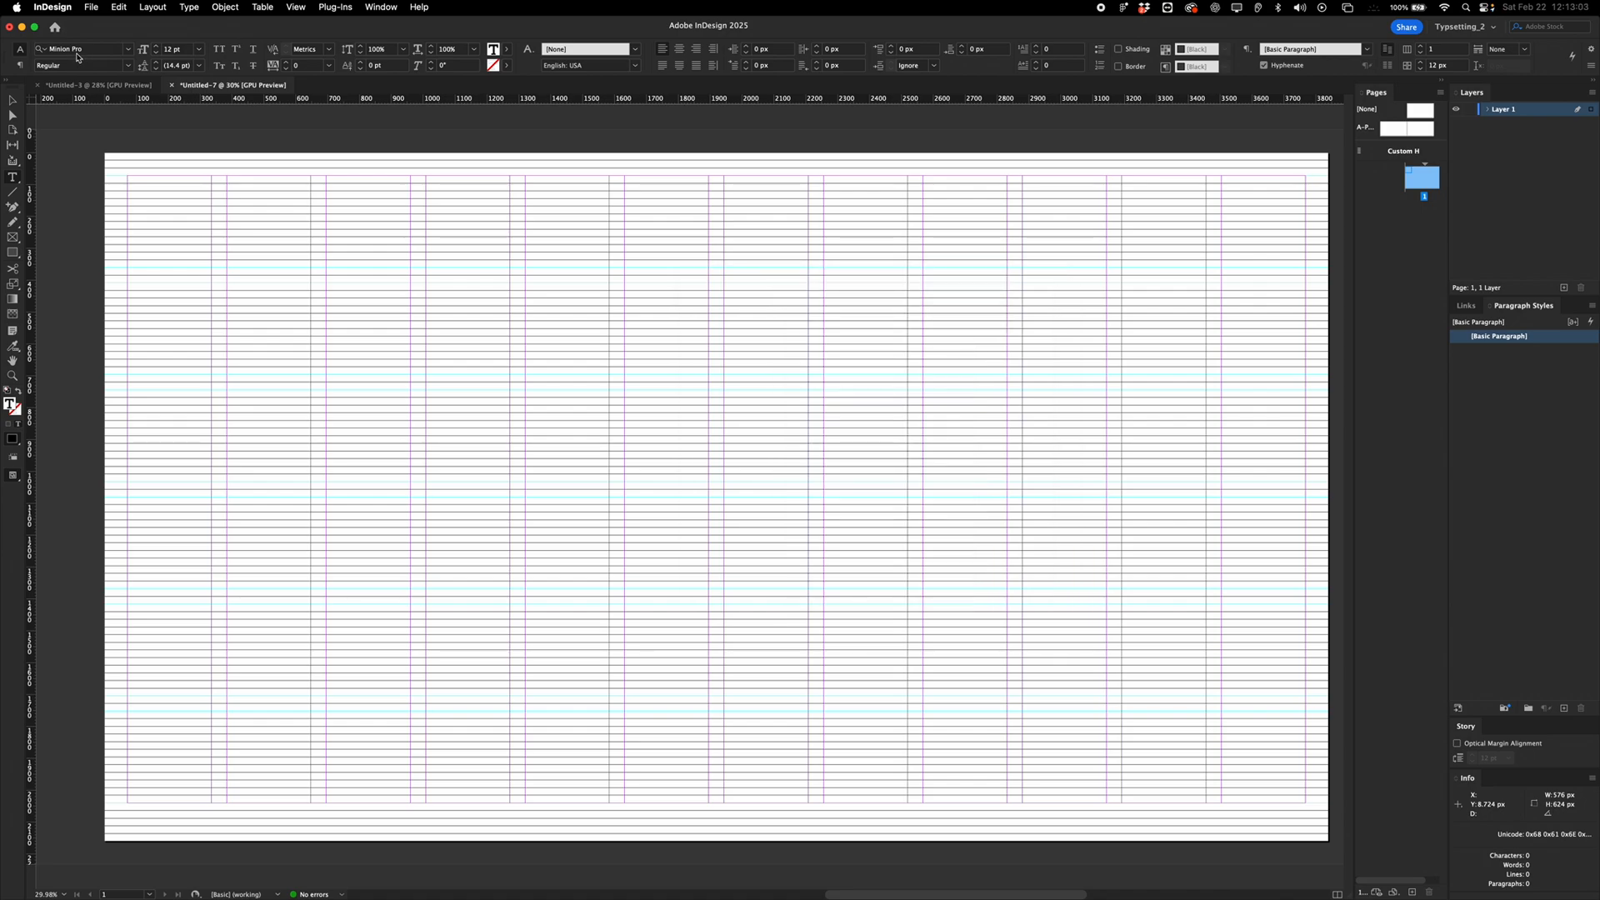
Set the font to Neue Haas Grotesk Display Pro 55 Roman and enter AAA in the text frame.
{"action": "left_click", "coordinate": [79, 51]}
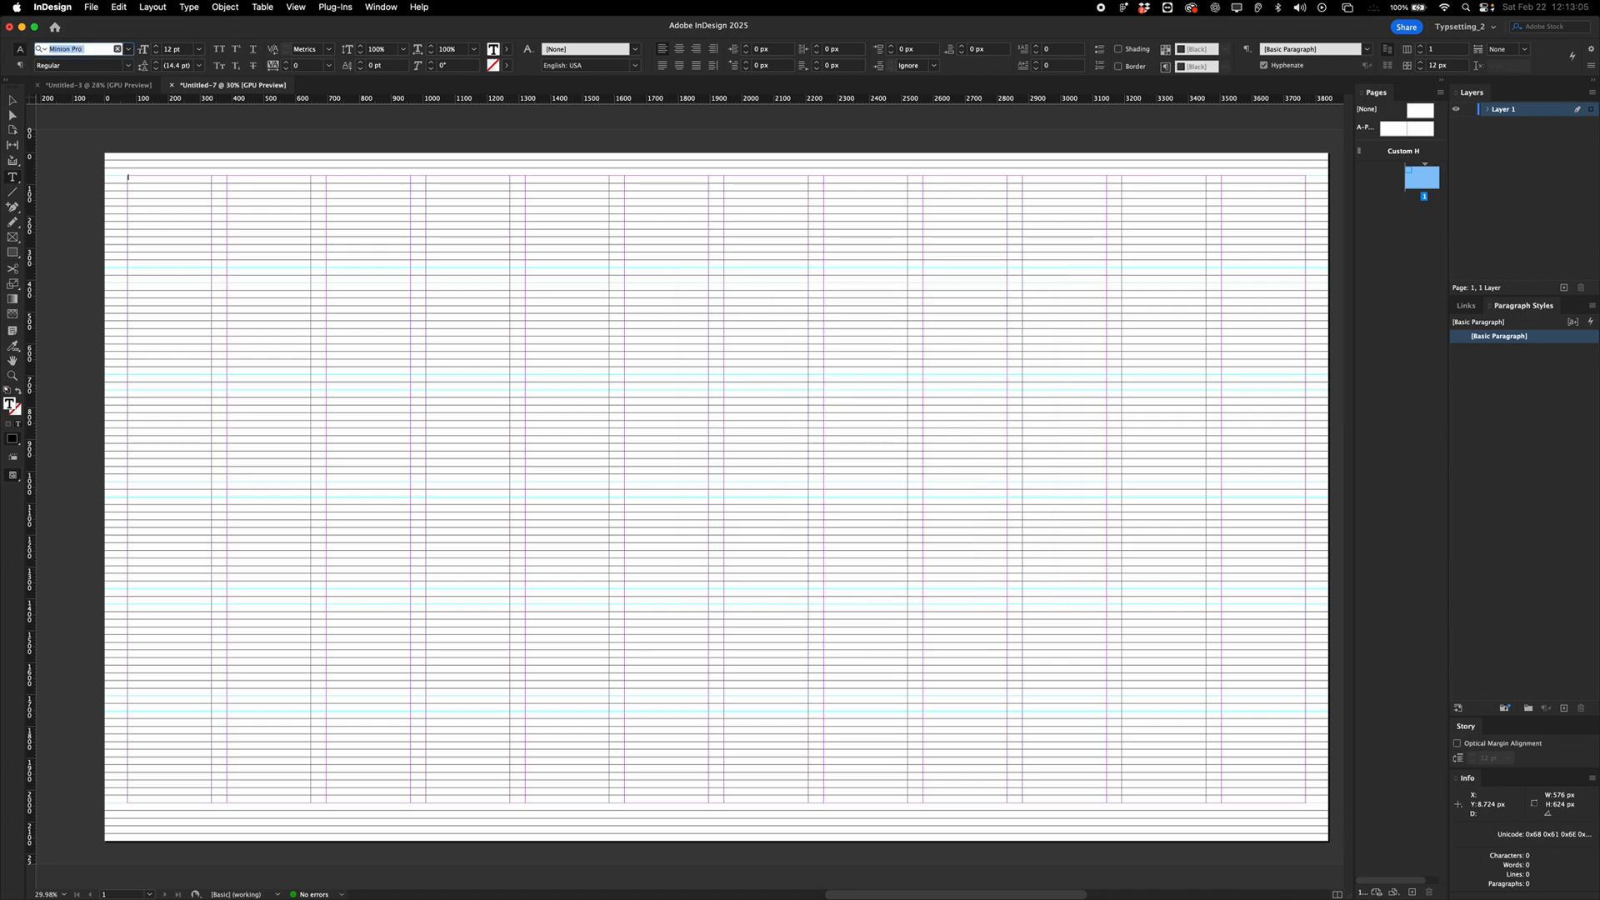
{"action": "type", "text": "neue haas"}
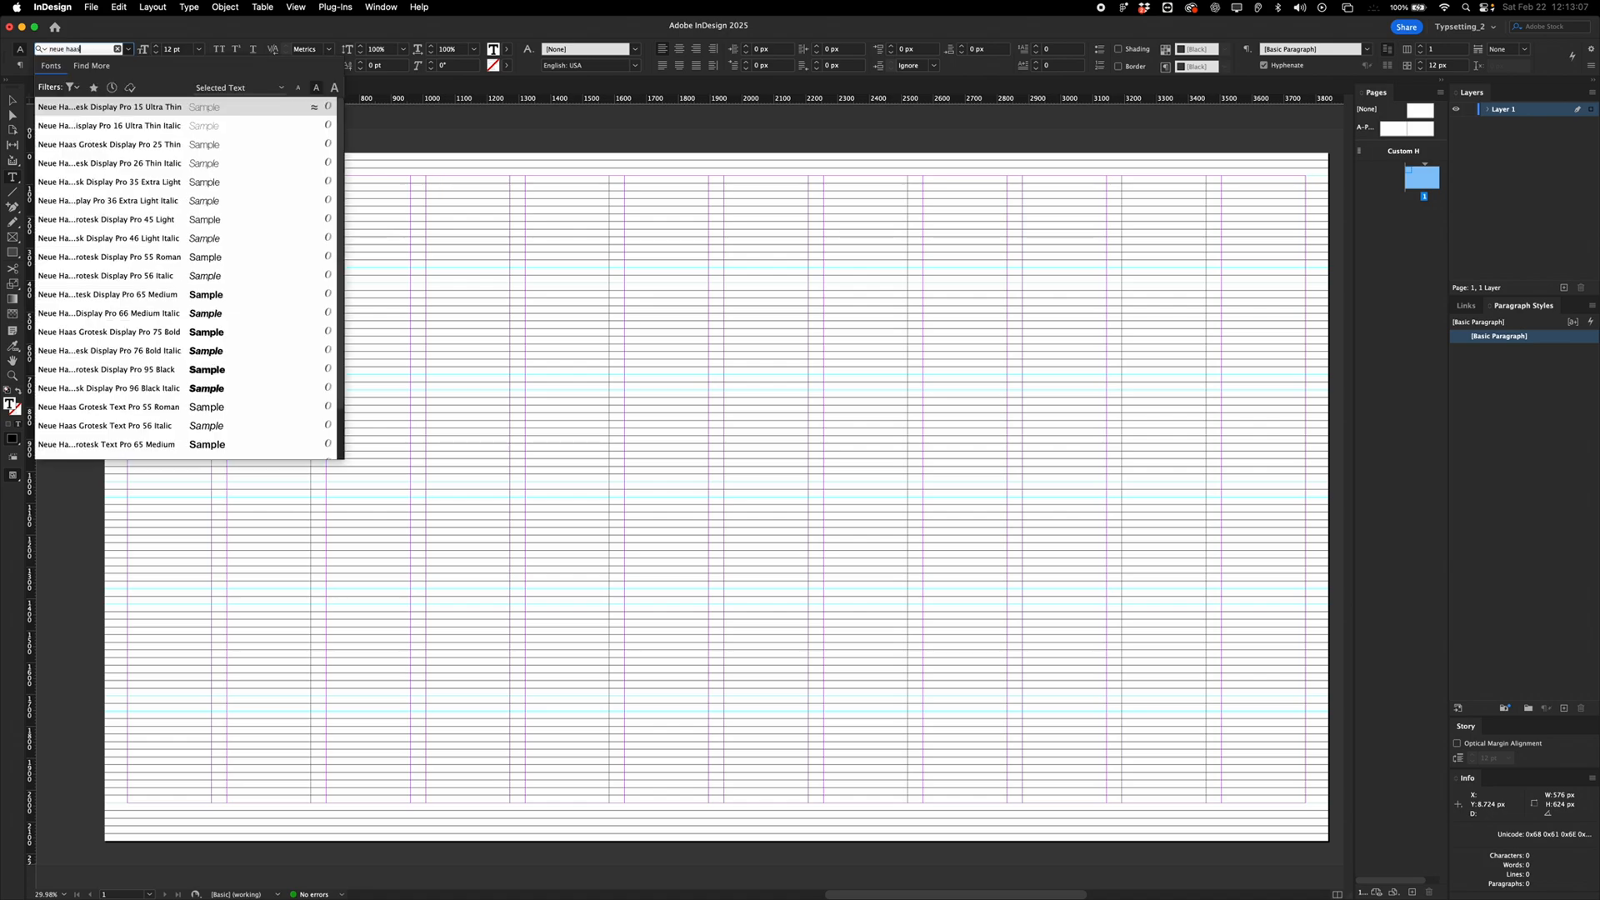
{"action": "left_click", "coordinate": [110, 260]}
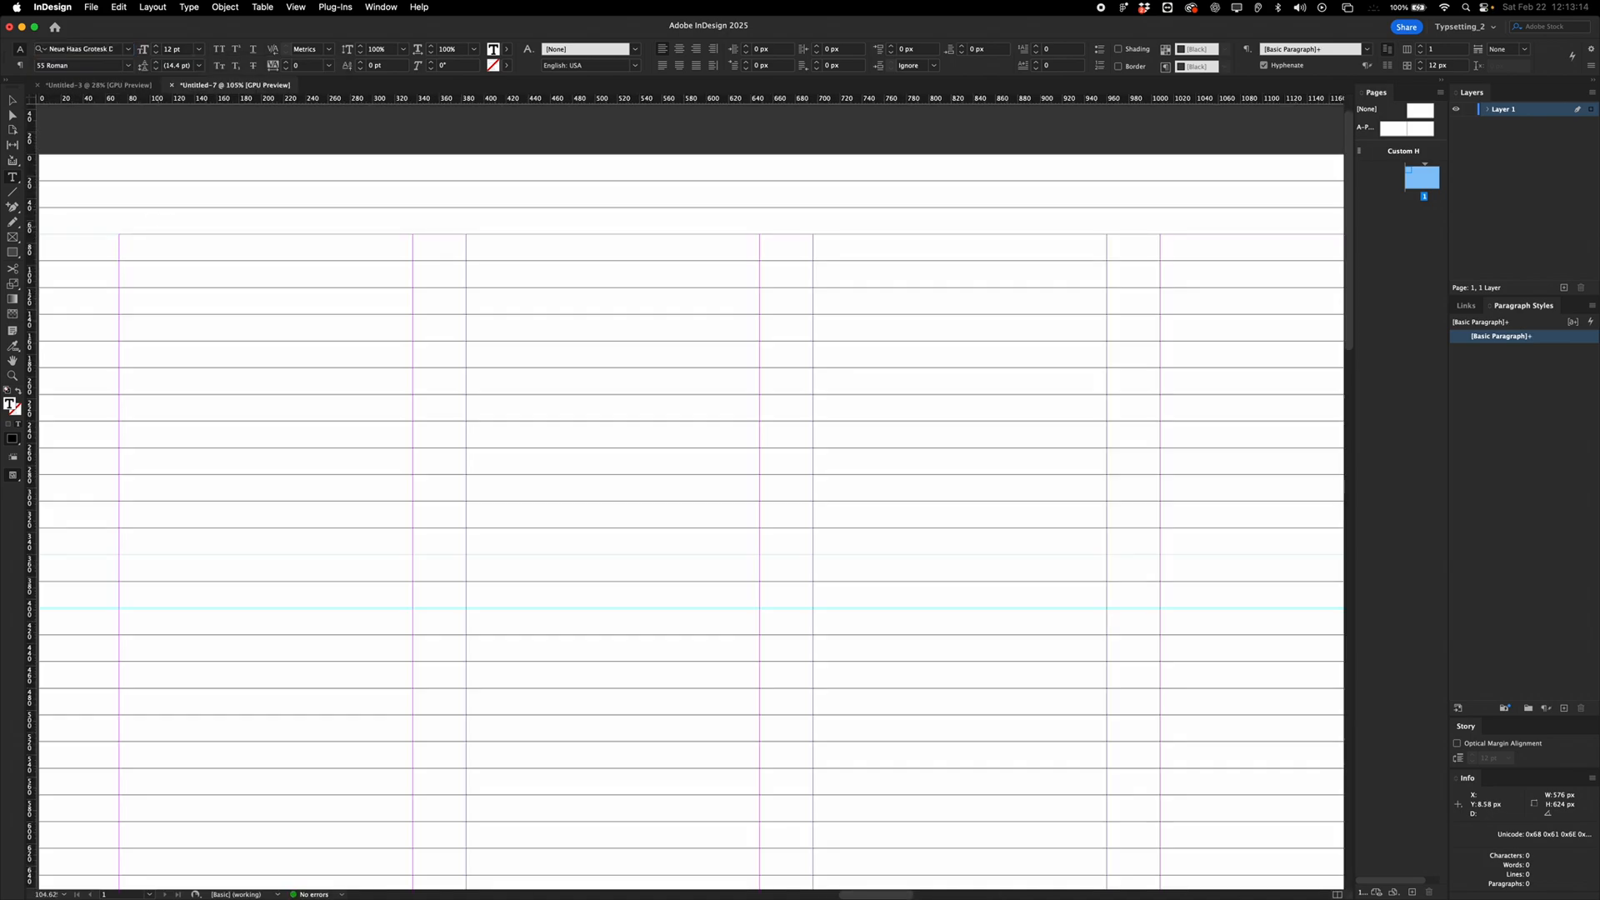
{"action": "type", "text": "AAA"}
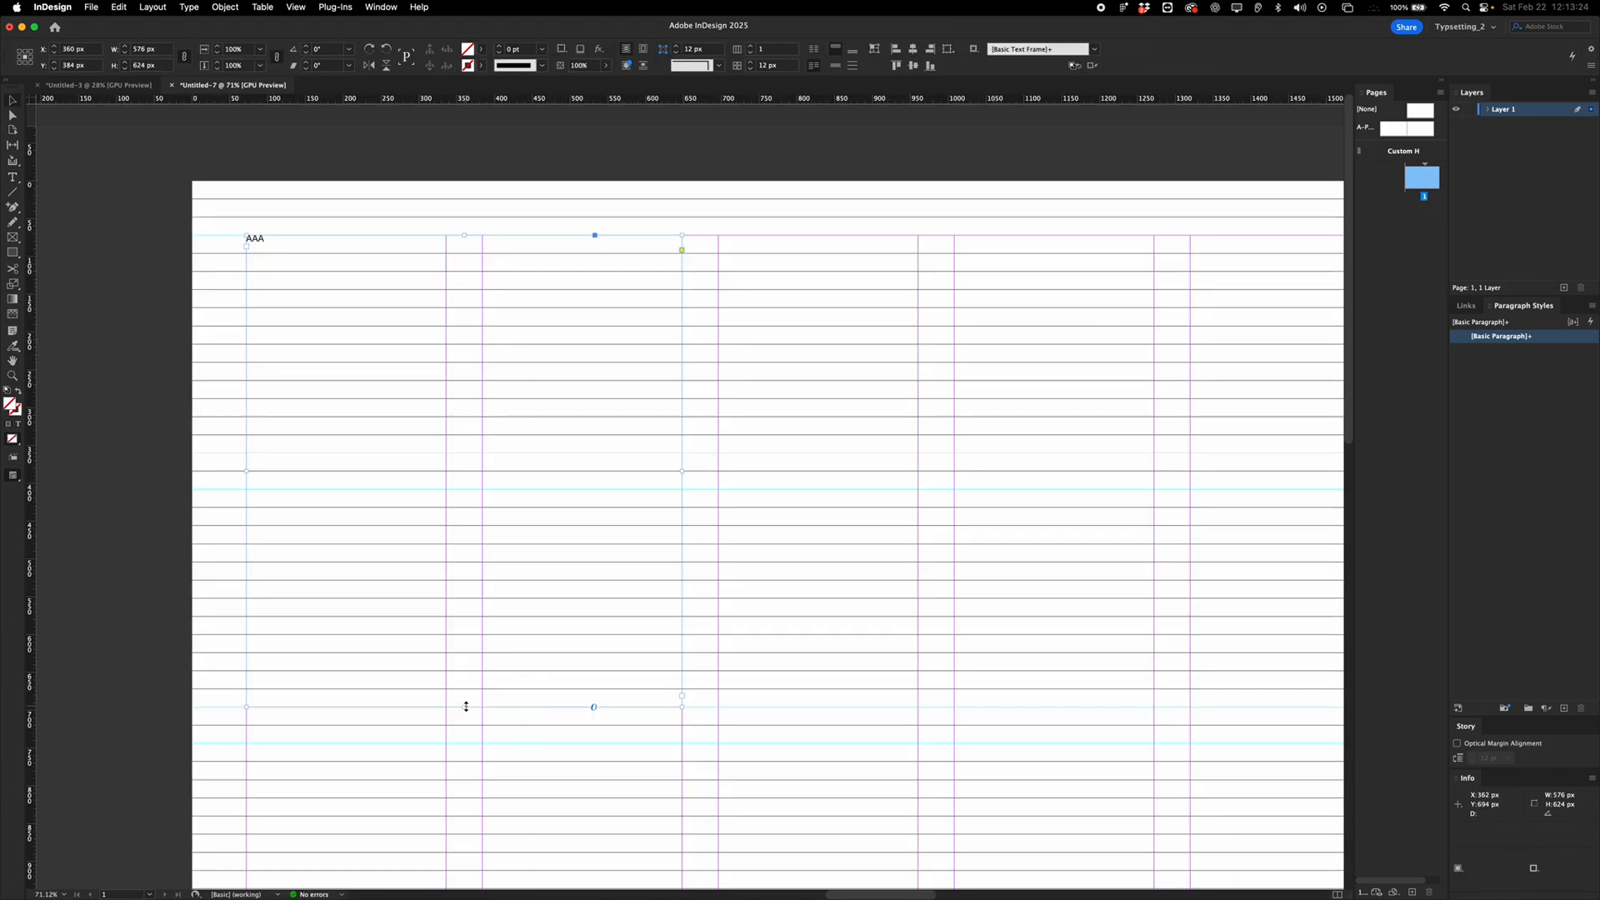
Fit the frame to the AAA text, scale both to a height of 24 px, and check the capitals against the baseline grid.
{"action": "key", "text": "Escape"}
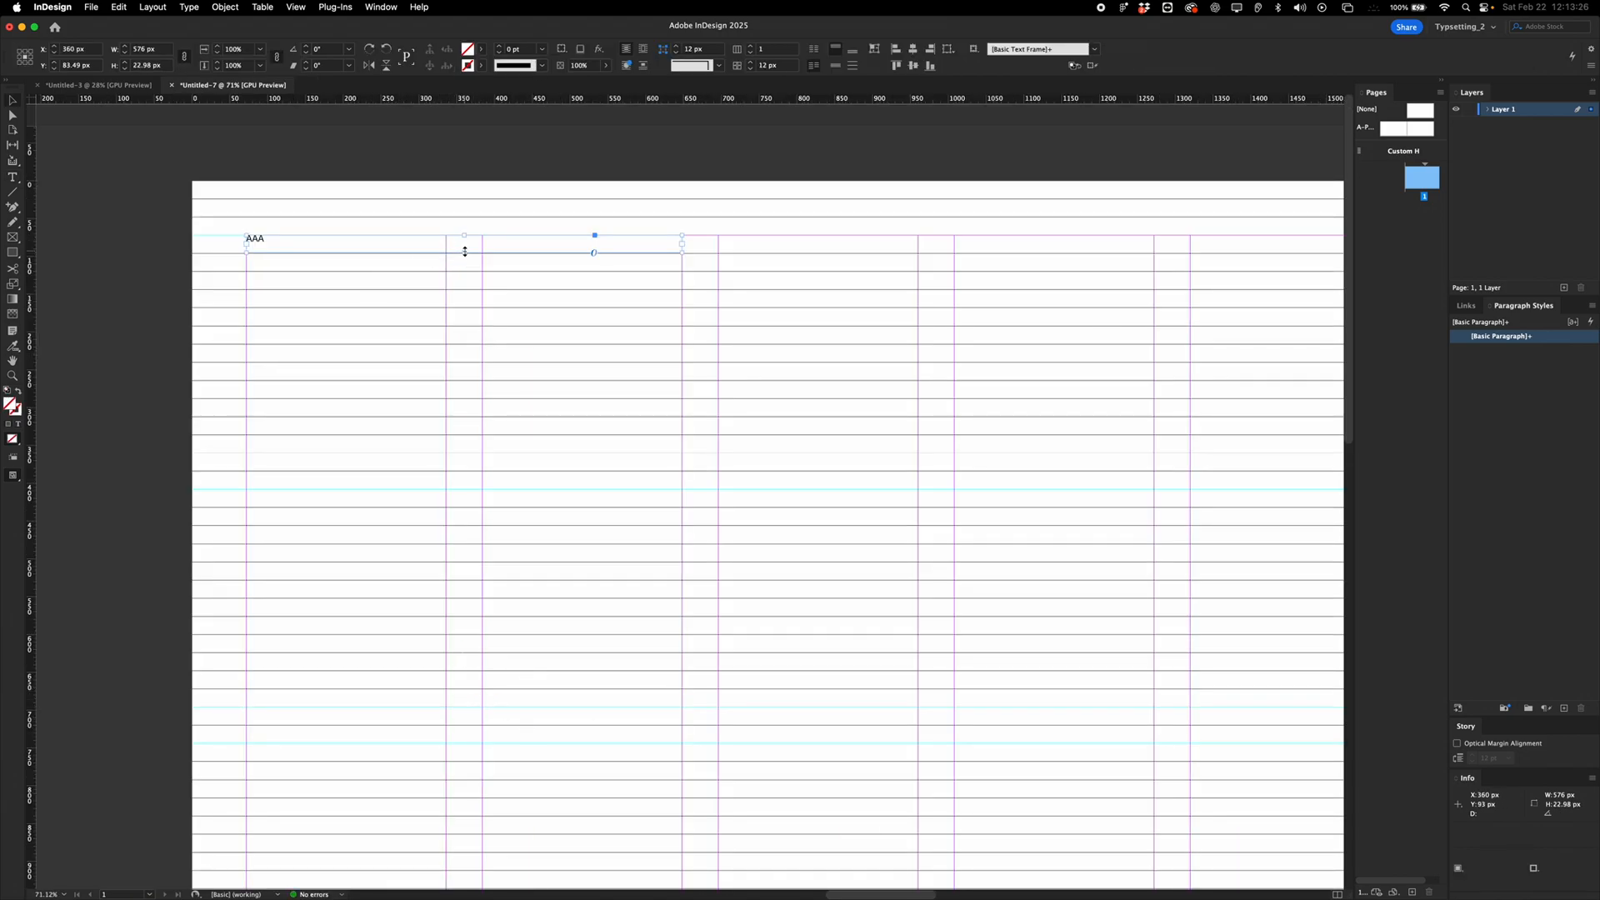
{"action": "double_click", "coordinate": [268, 243]}
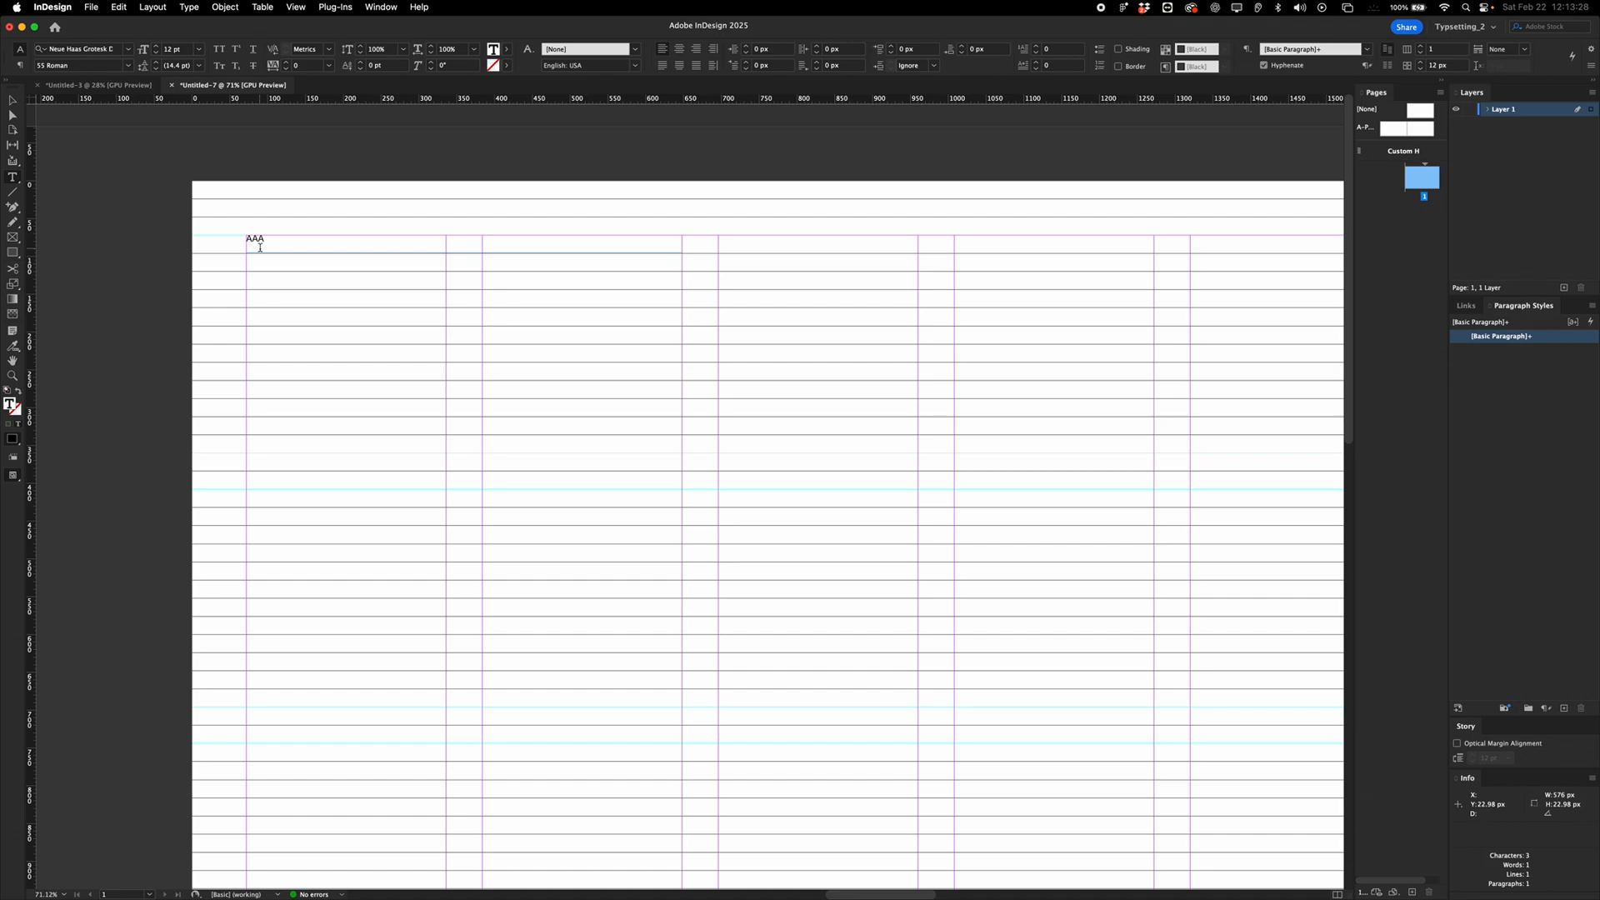
{"action": "key", "text": "Escape"}
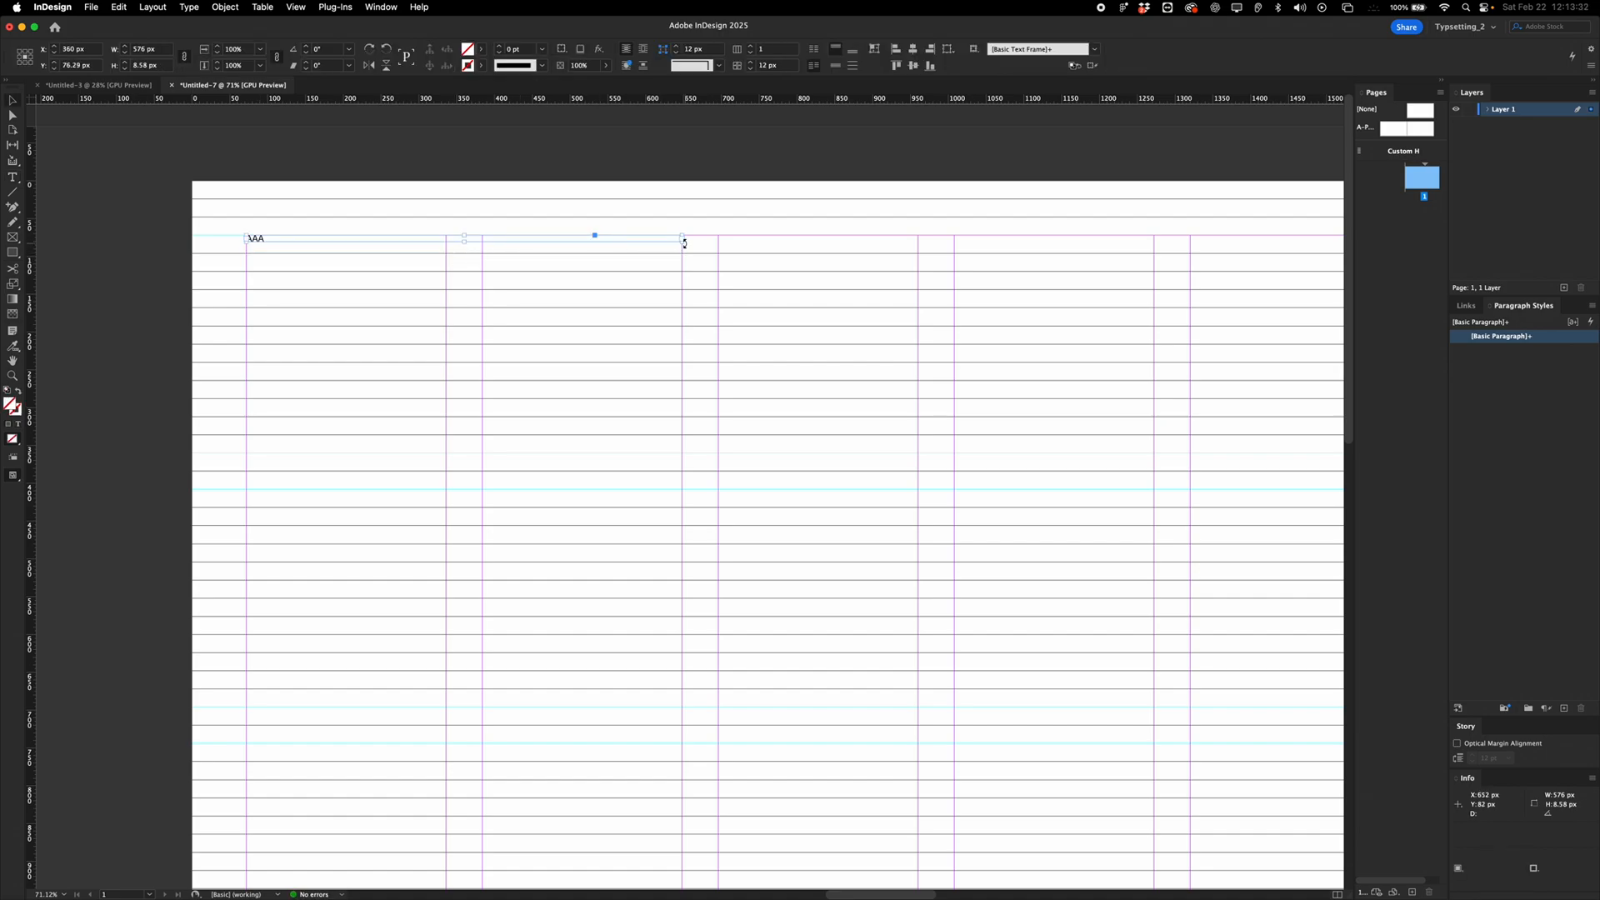
{"action": "left_click_drag", "start_coordinate": [464, 242], "coordinate": [465, 254]}
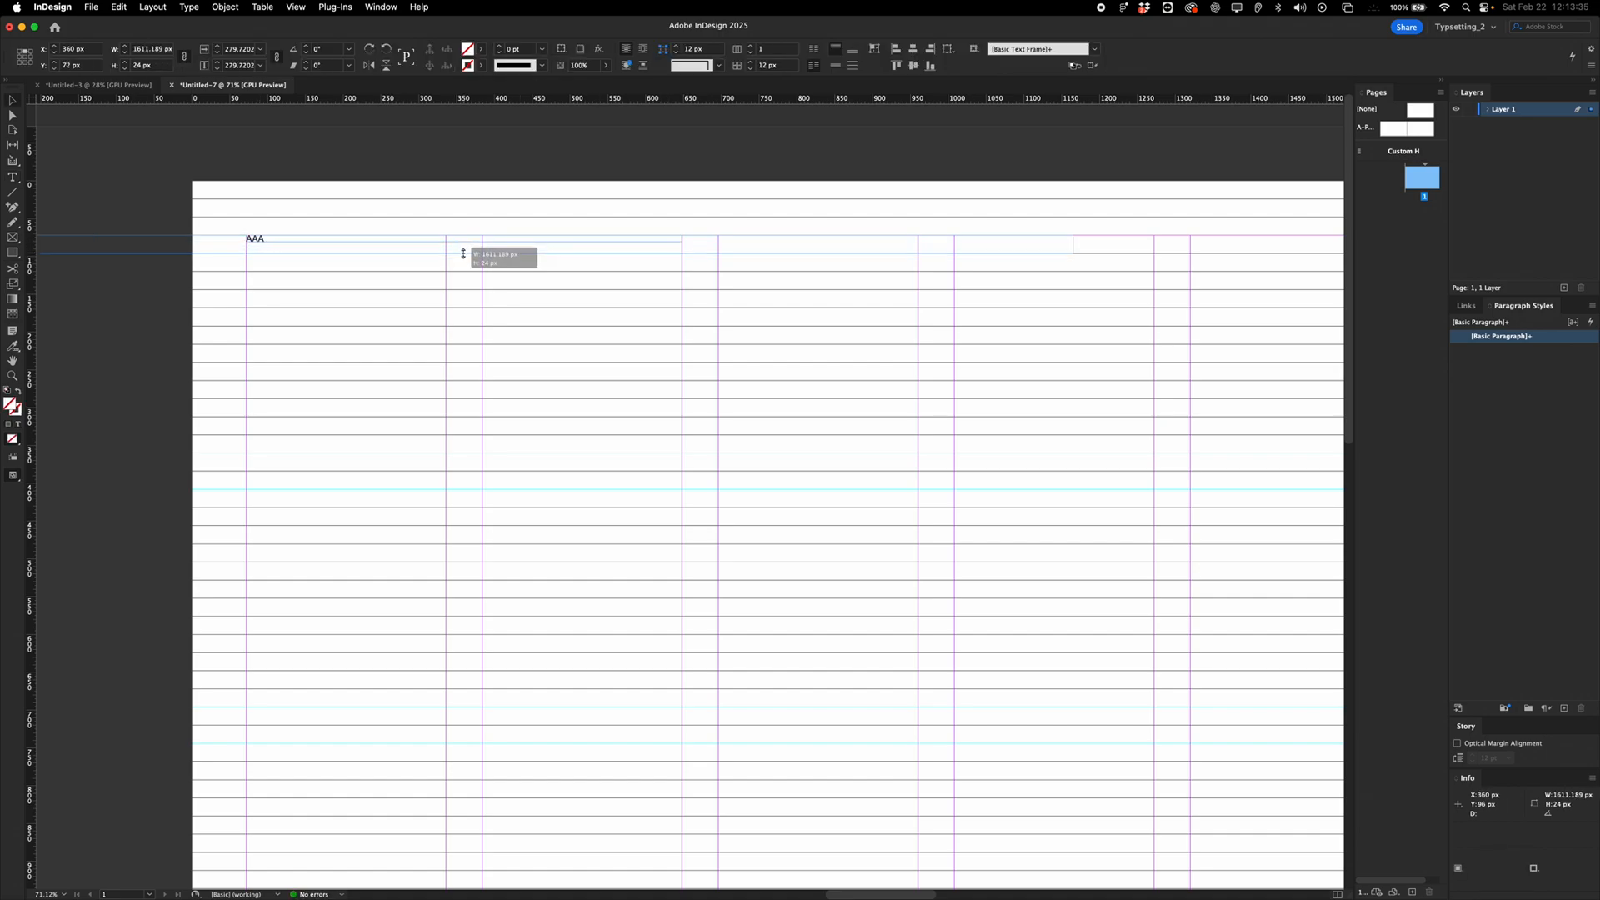
{"action": "left_click", "coordinate": [895, 51]}
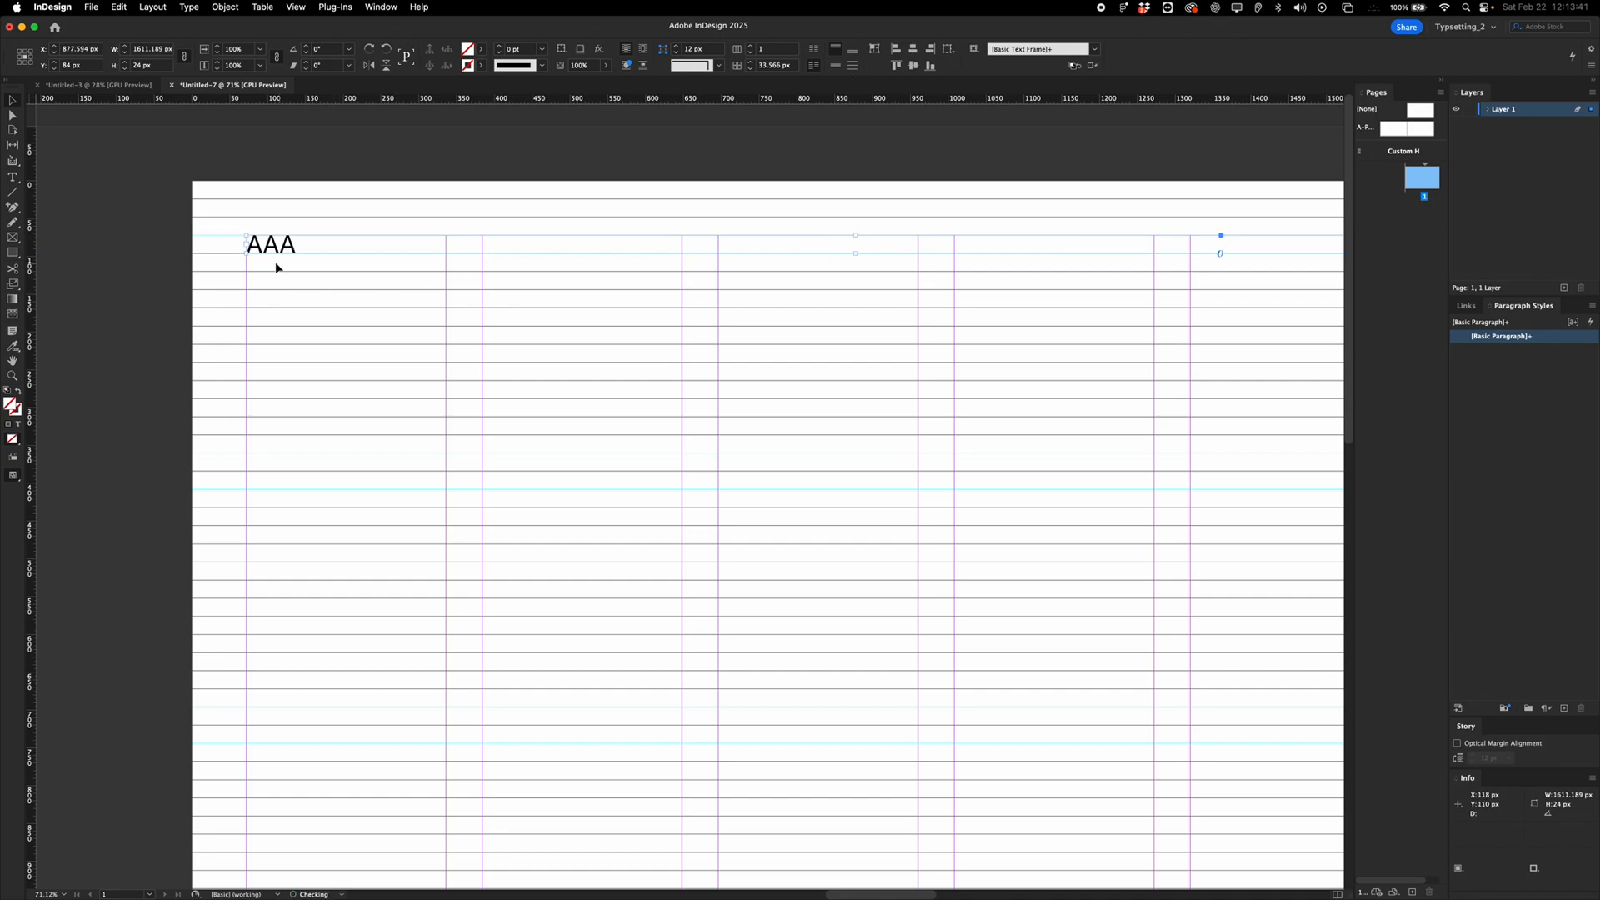
{"action": "scroll", "coordinate": [288, 233], "scroll_direction": "up", "scroll_amount": 10}
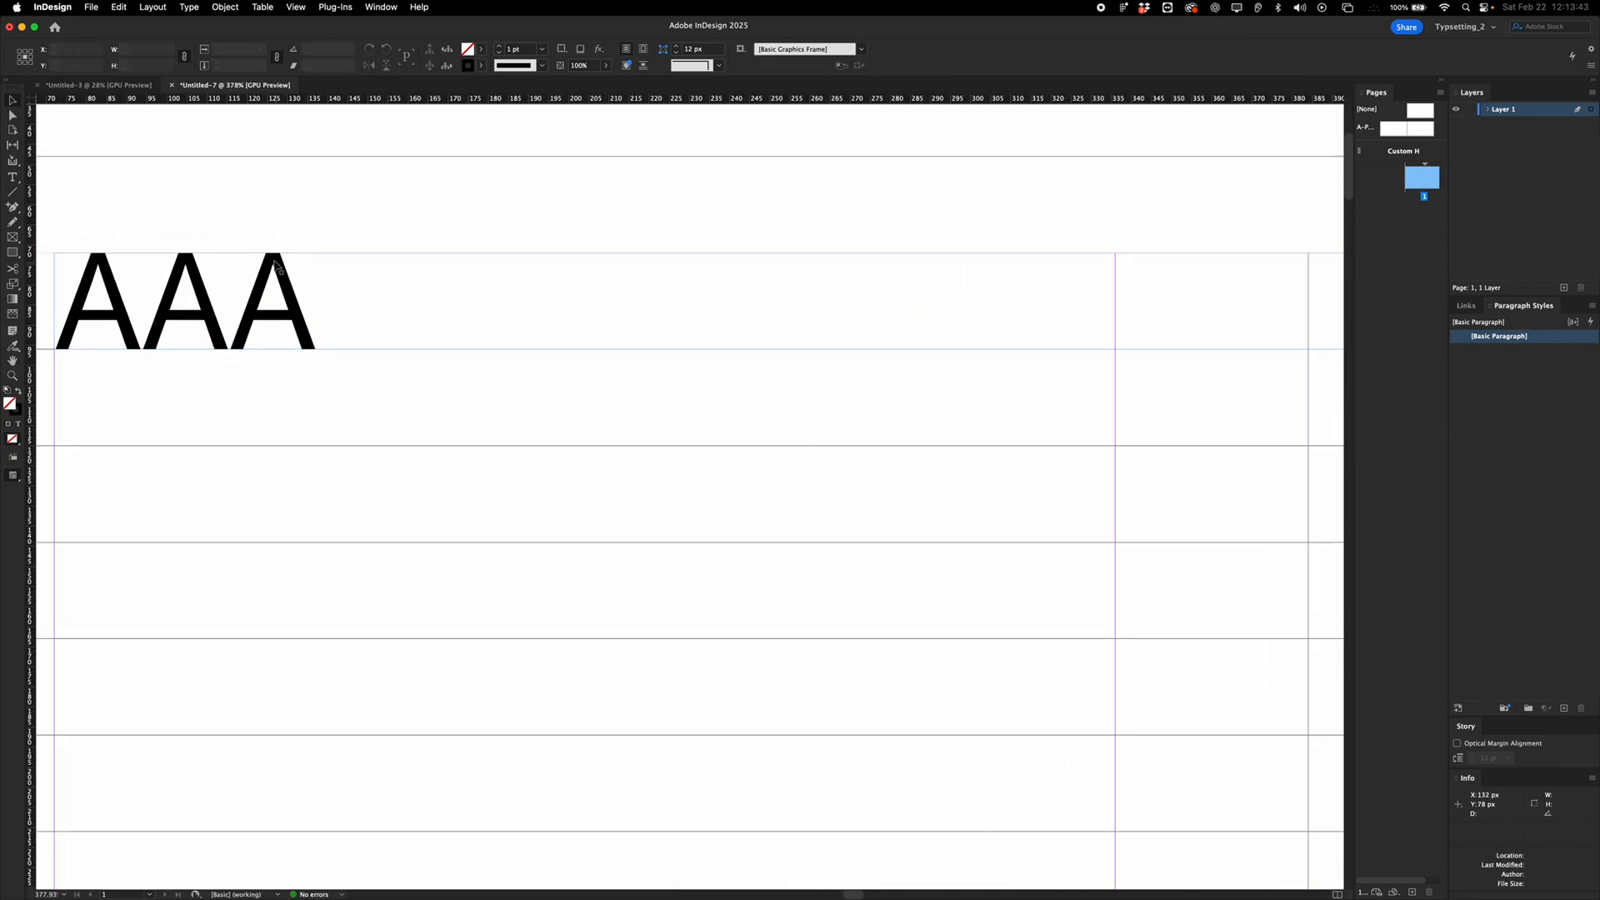
{"action": "scroll", "coordinate": [357, 314], "scroll_direction": "down", "scroll_amount": 9}
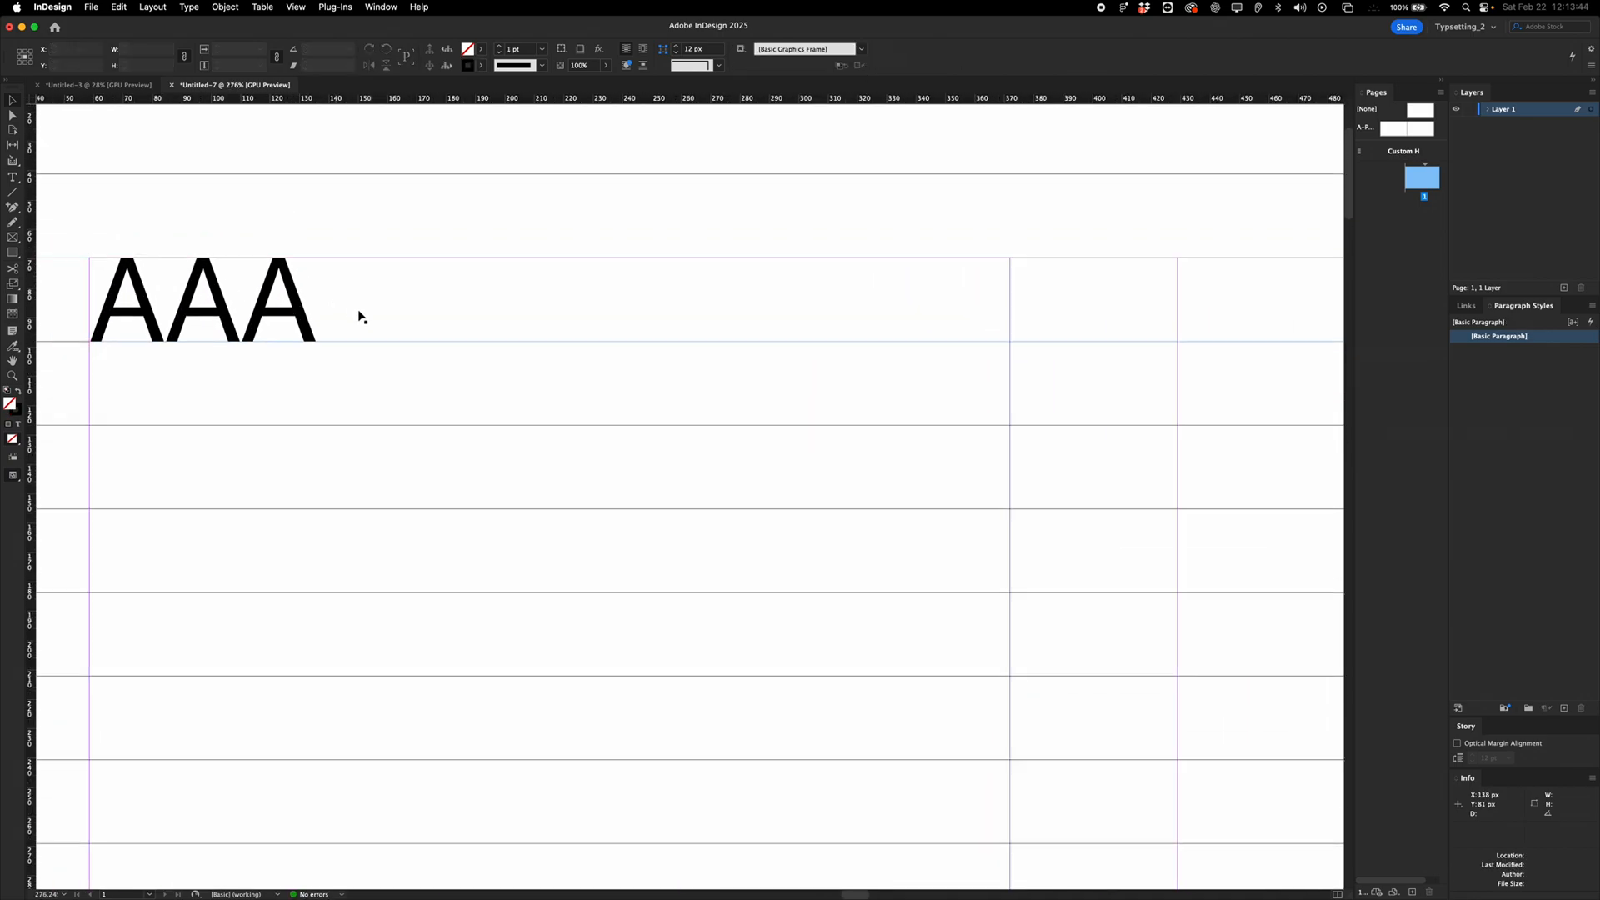
Resize the AAA text frame to 264 × 288 px so that it spans the first column.
{"action": "left_click", "coordinate": [1055, 221]}
{"action": "scroll", "coordinate": [1082, 233], "scroll_direction": "down", "scroll_amount": 2}
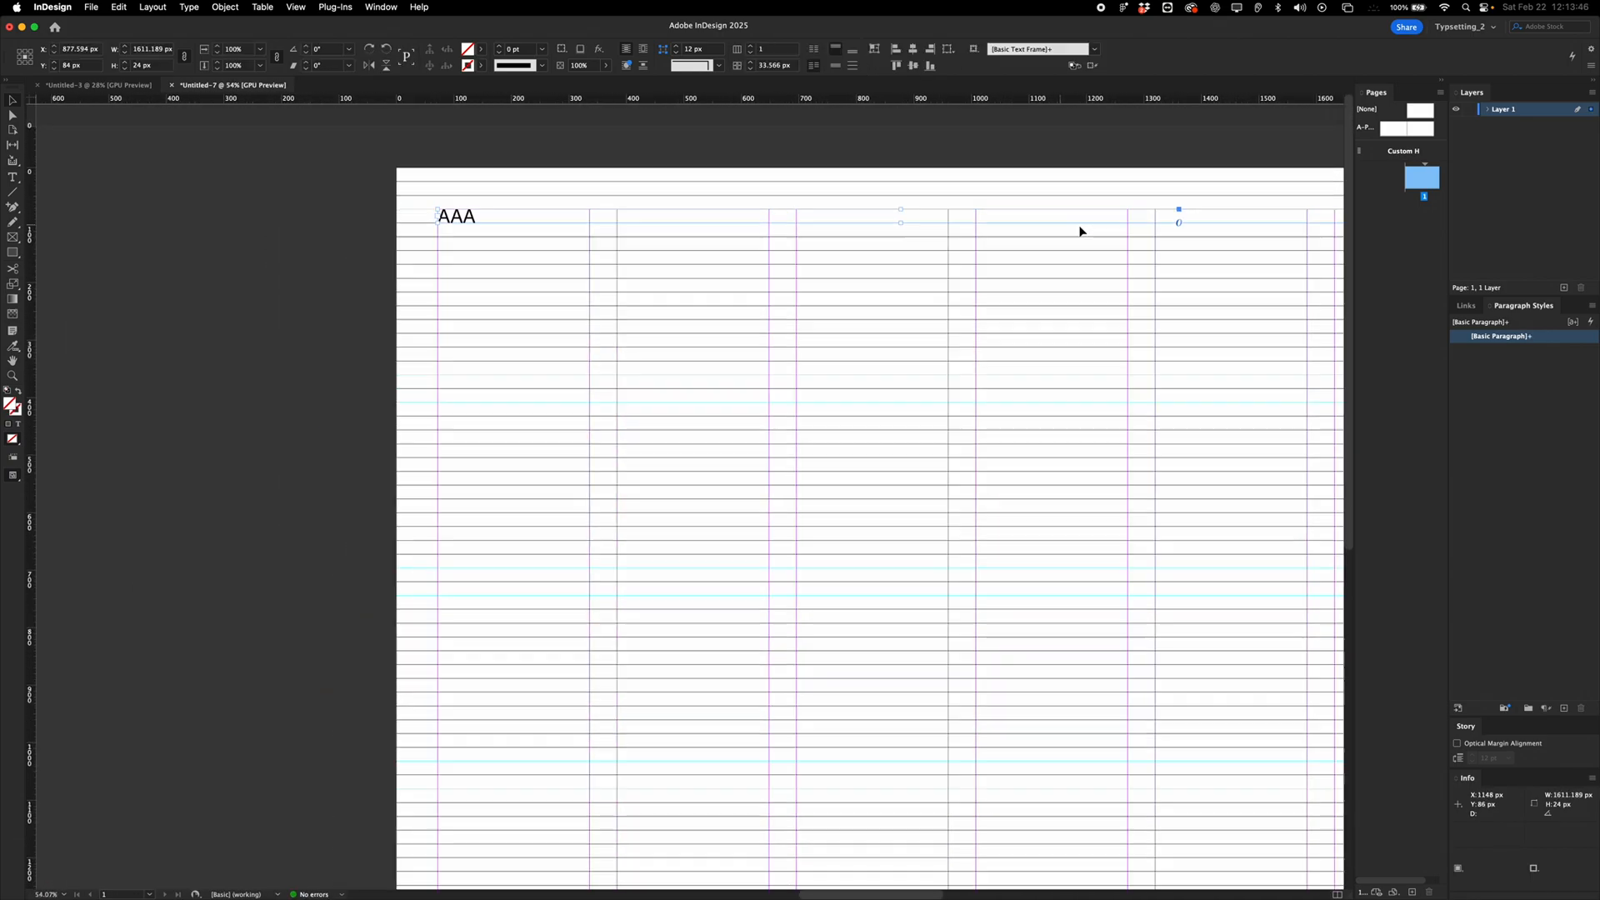
{"action": "left_click_drag", "start_coordinate": [1312, 205], "coordinate": [680, 323]}
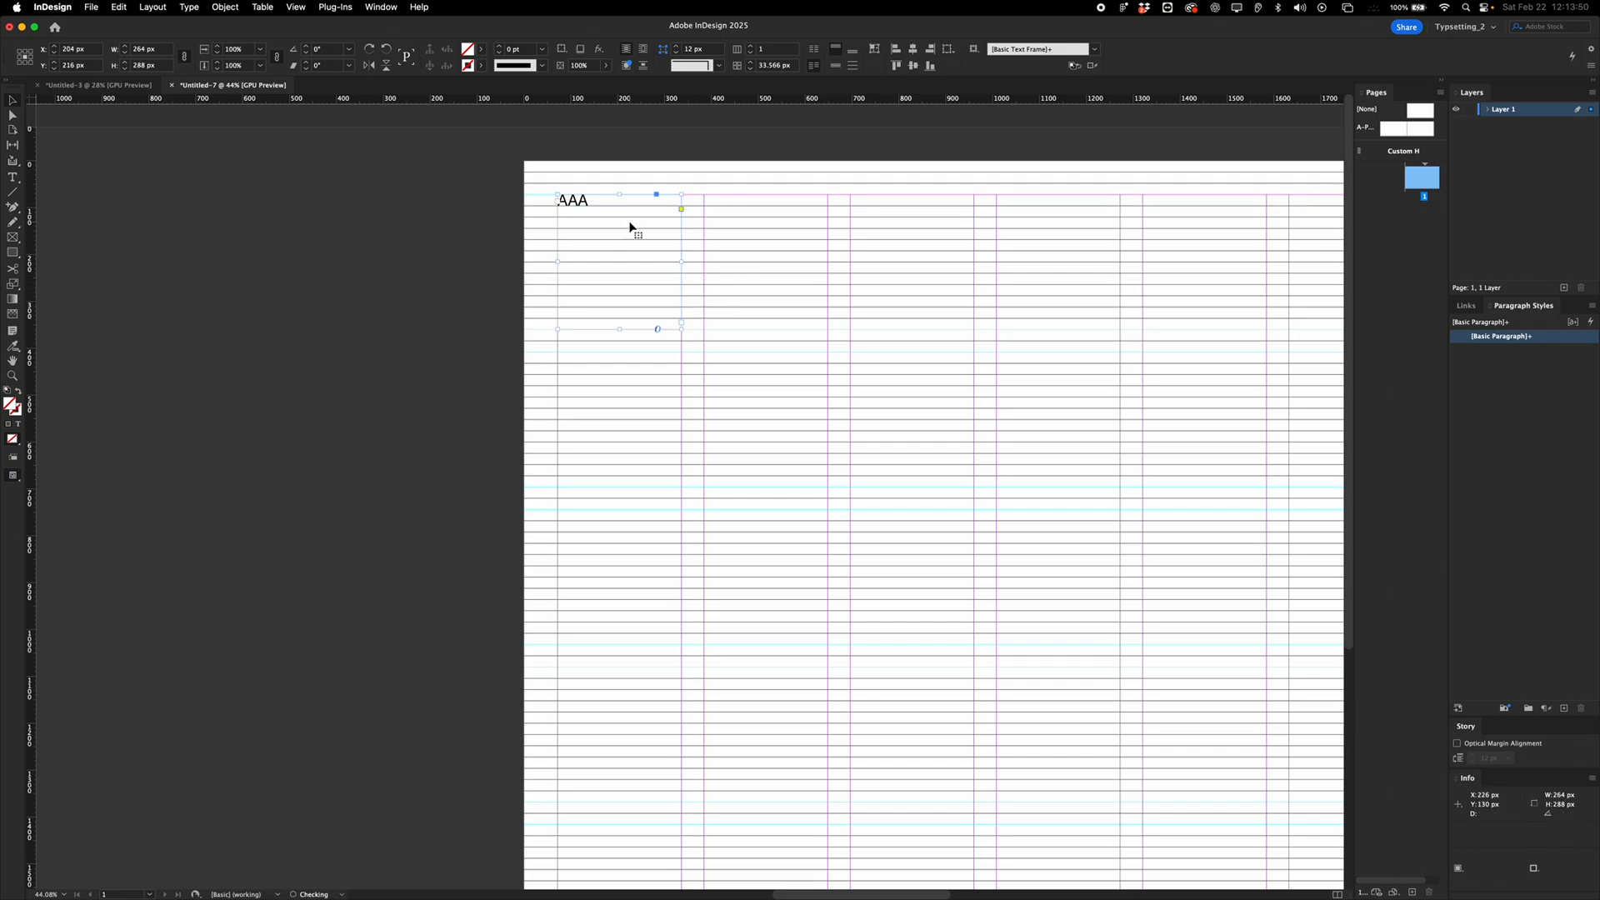
Add two more lines of AAA below the first one in the text frame.
{"action": "scroll", "coordinate": [605, 216], "scroll_direction": "up", "scroll_amount": 5}
{"action": "double_click", "coordinate": [572, 188]}
{"action": "left_click_drag", "start_coordinate": [573, 189], "coordinate": [445, 174]}
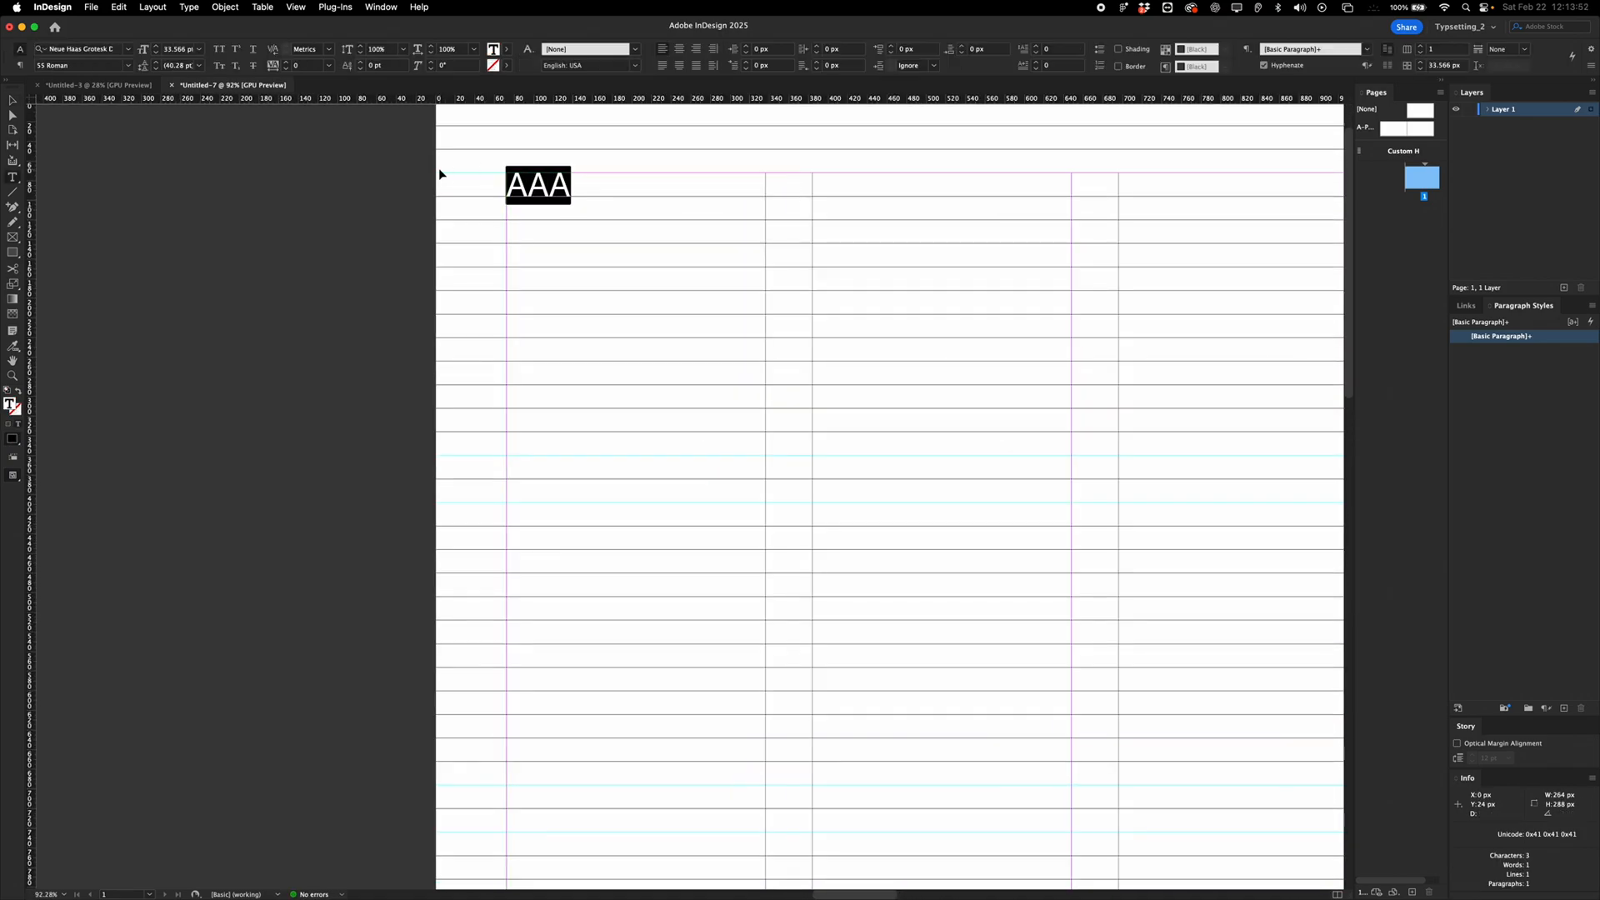
{"action": "key", "text": "Right"}
{"action": "key", "text": "Return"}
{"action": "type", "text": "AAA"}
{"action": "key", "text": "Return"}
{"action": "type", "text": "AAA"}
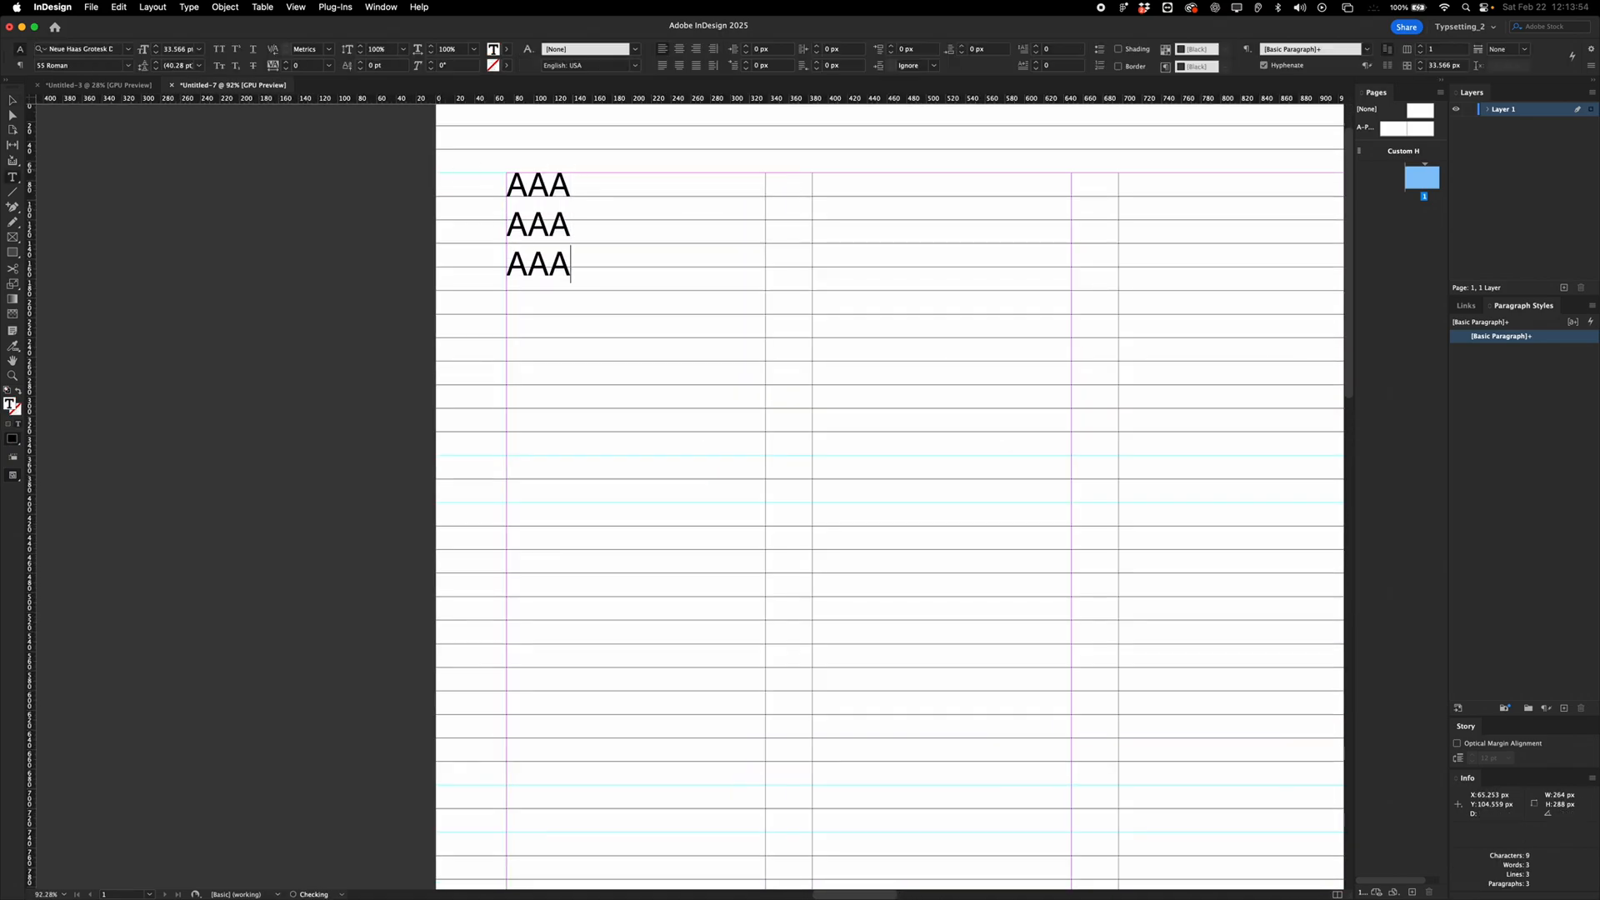
Set the leading of all three AAA lines to 24 pt.
{"action": "key", "text": "super+w"}
{"action": "key", "text": "Escape"}
{"action": "key", "text": "super+a"}
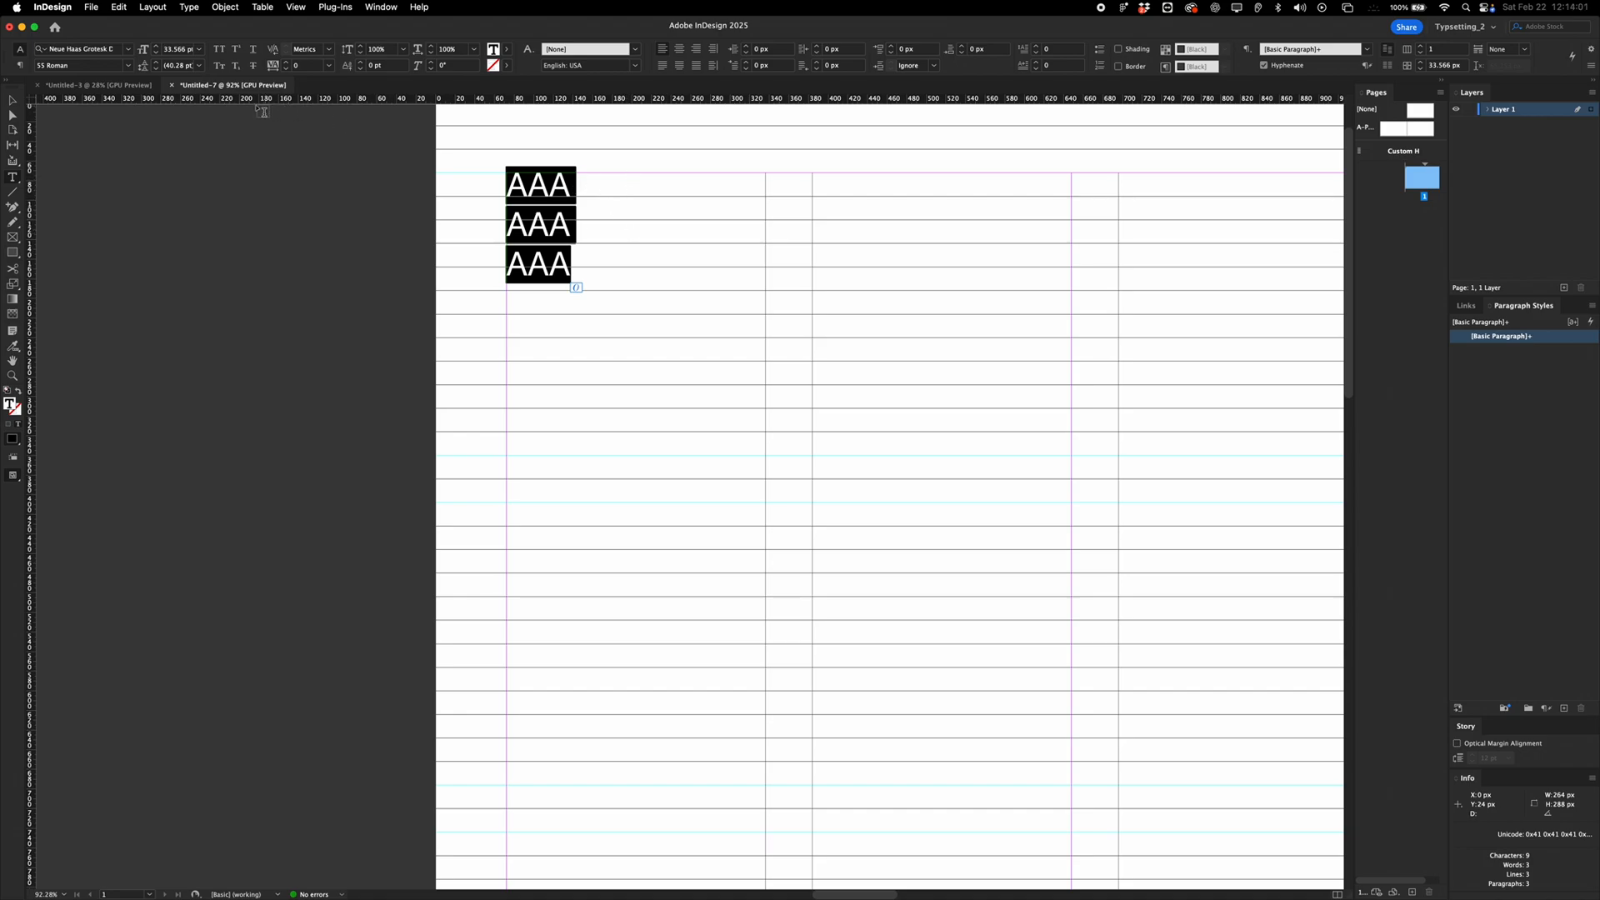
{"action": "left_click", "coordinate": [182, 60]}
{"action": "type", "text": "24"}
{"action": "key", "text": "Return"}
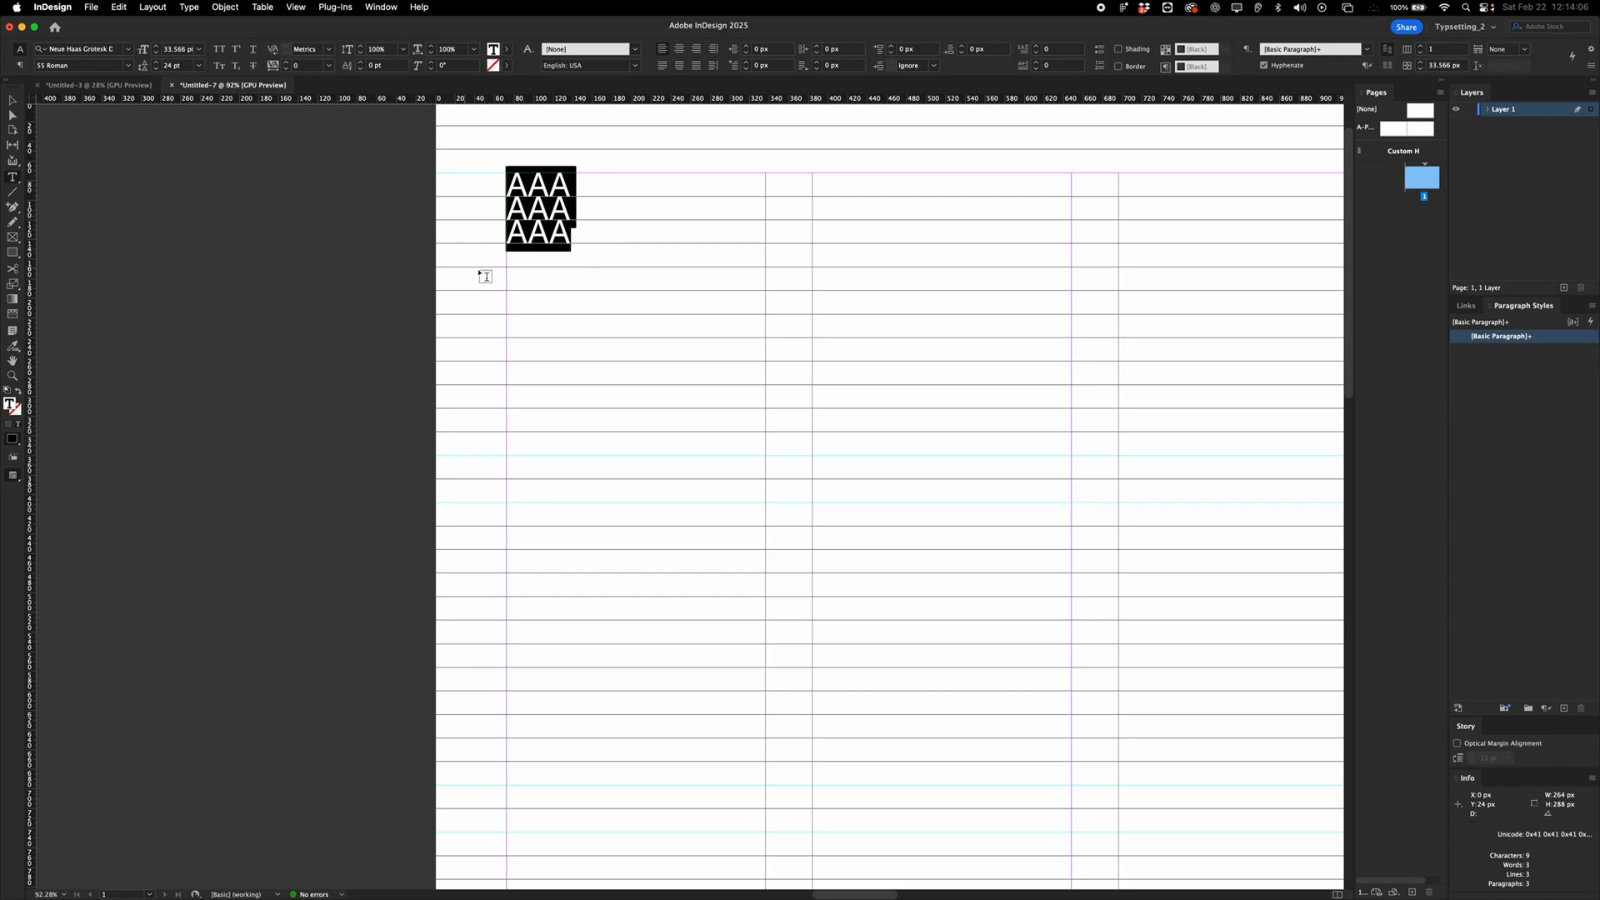
Set the leading of the AAA lines to 48 pt and view the page in preview mode.
{"action": "double_click", "coordinate": [175, 68]}
{"action": "type", "text": "48"}
{"action": "key", "text": "Return"}
{"action": "key", "text": "Escape"}
{"action": "left_click", "coordinate": [448, 279]}
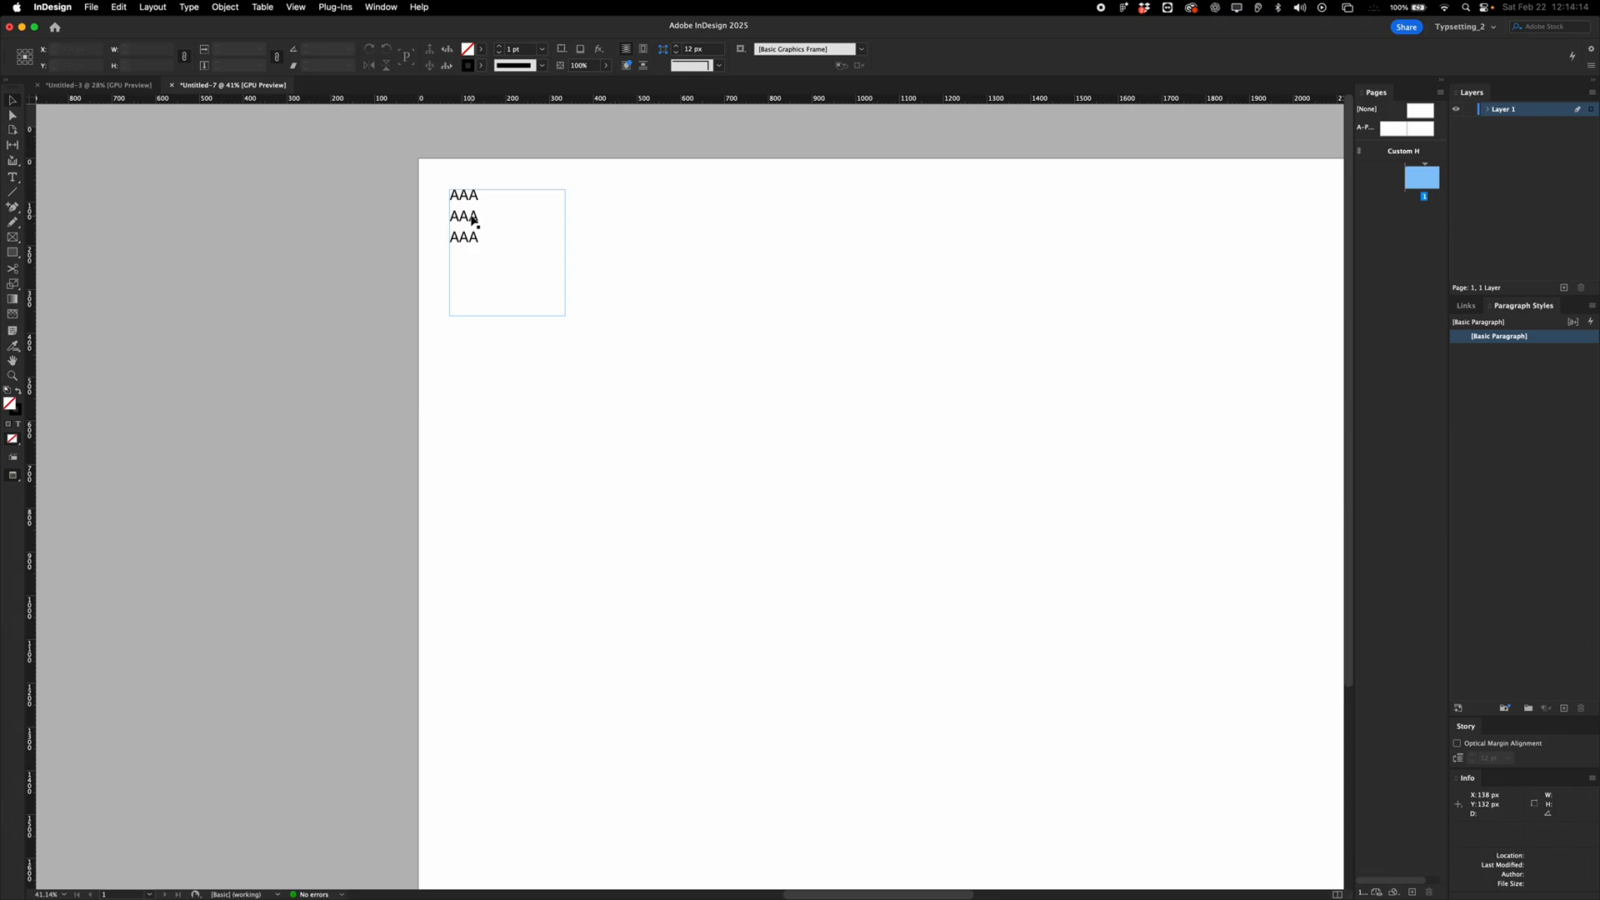
Replace the AAA lines with the smaller body text copied from the Untitled-3 document.
{"action": "left_click", "coordinate": [475, 219]}
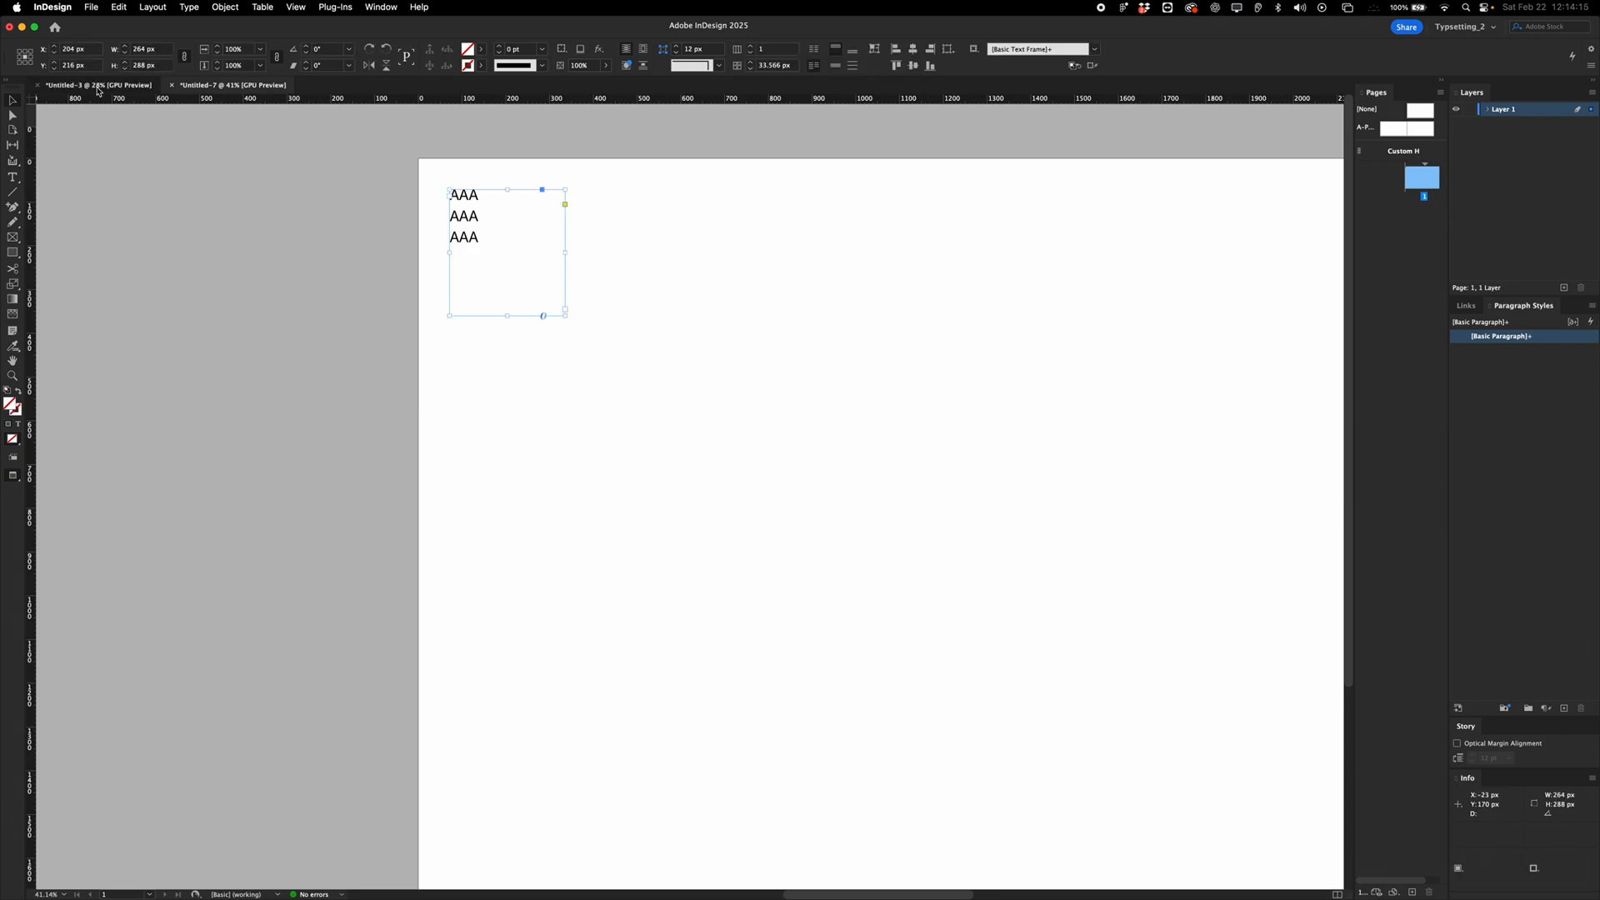
{"action": "left_click", "coordinate": [98, 85]}
{"action": "triple_click", "coordinate": [481, 315]}
{"action": "key", "text": "super+a"}
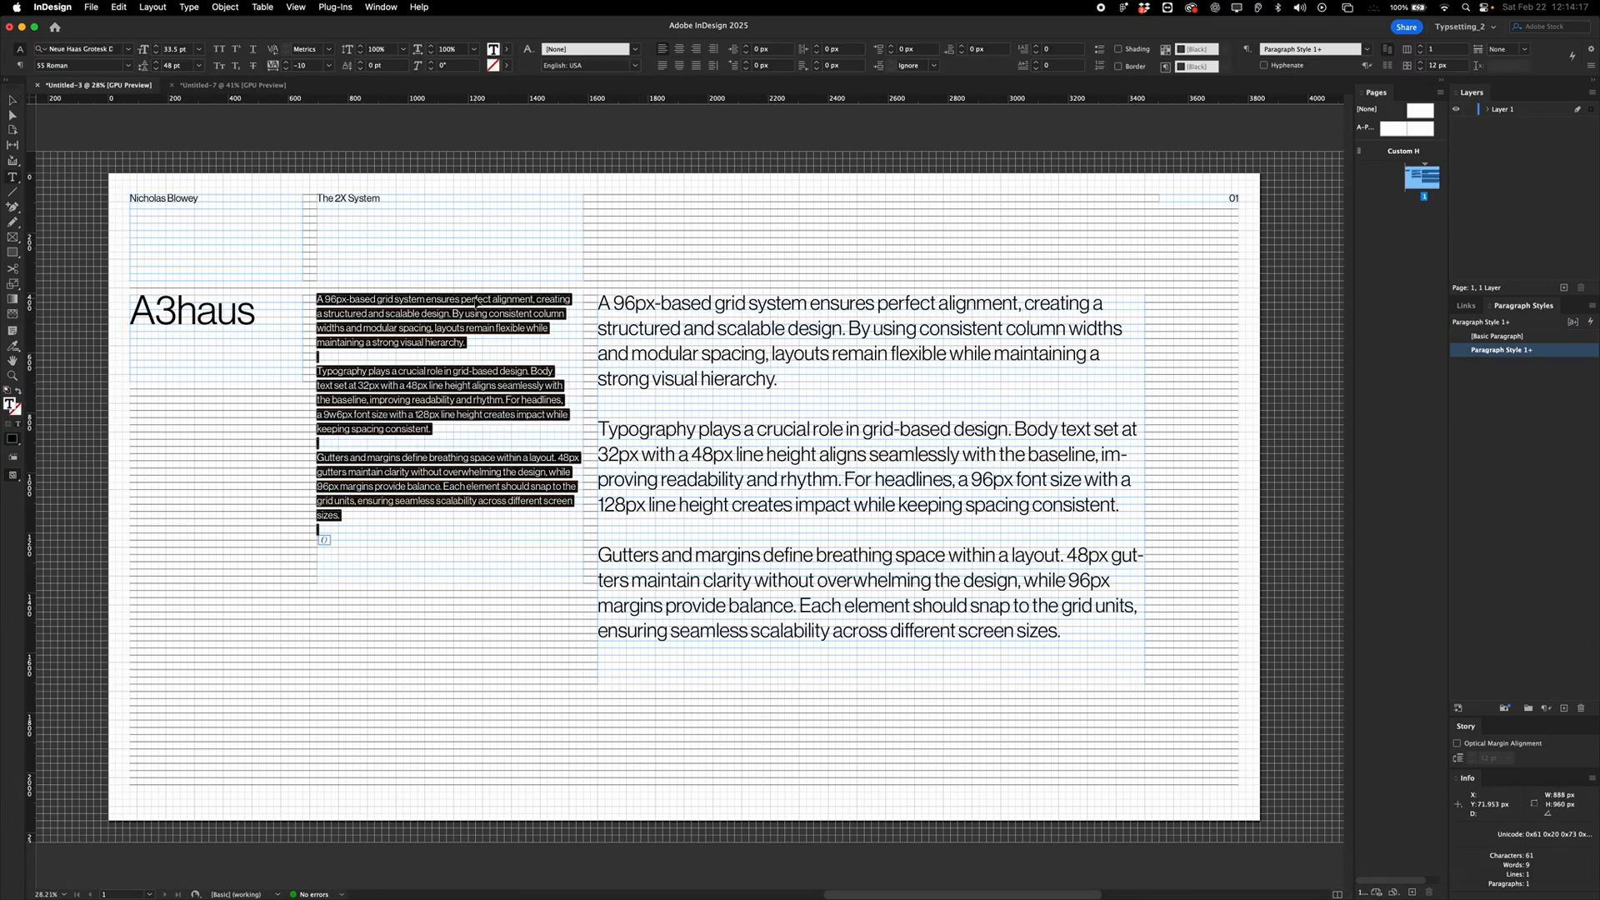
{"action": "key", "text": "super+c"}
{"action": "left_click", "coordinate": [229, 85]}
{"action": "key", "text": "super+v"}
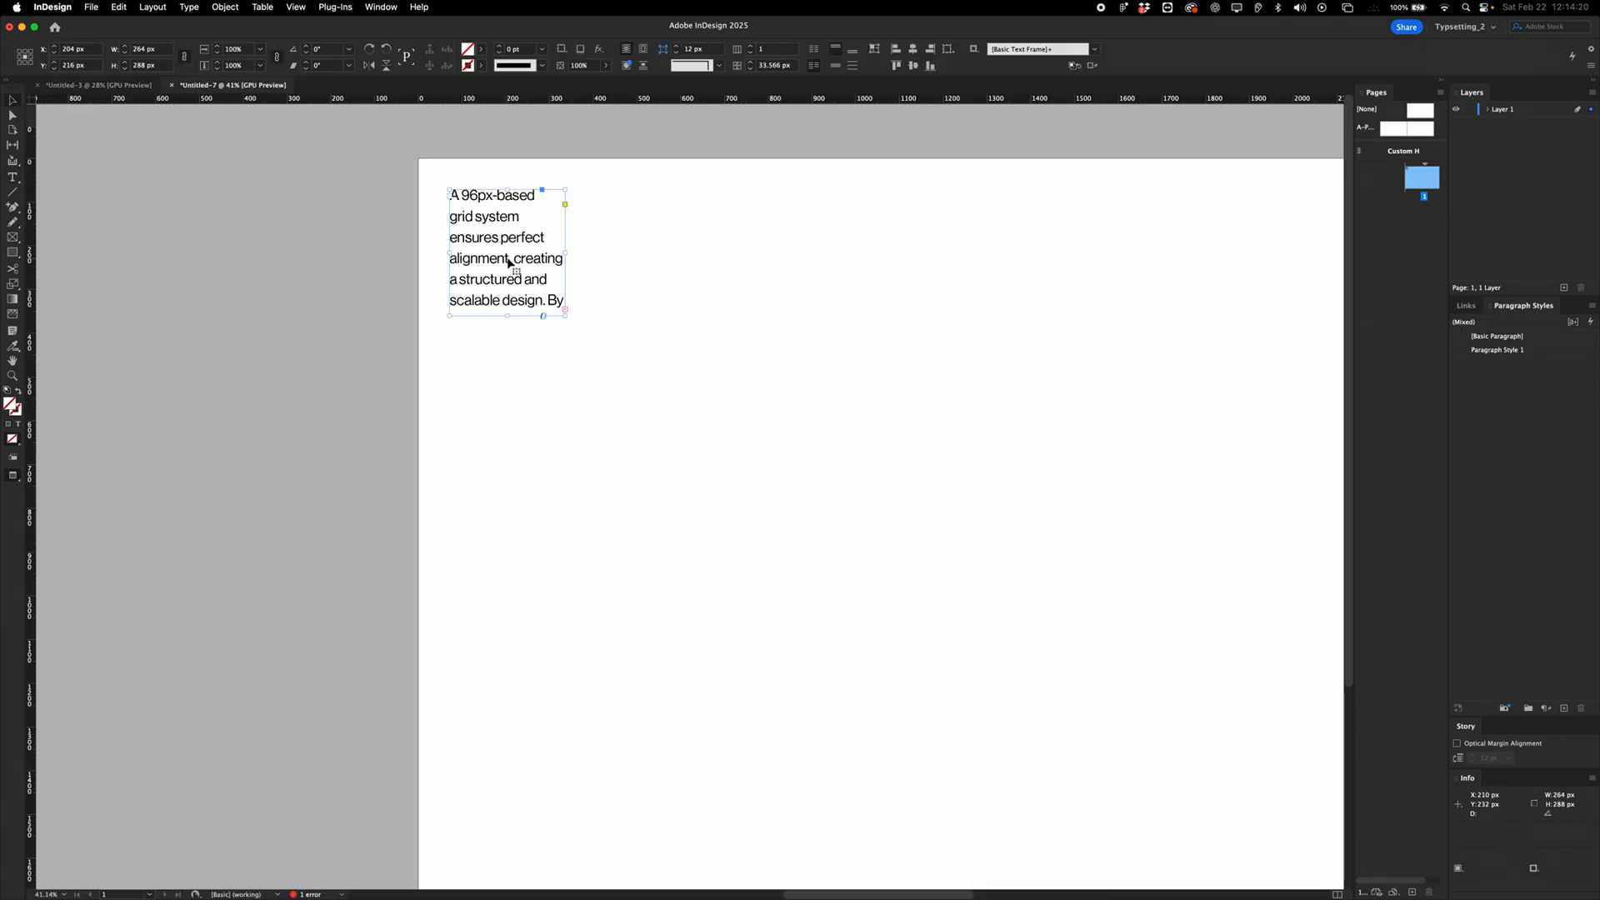
Enlarge the body text frame to 888 × 960 px across three columns, and compare the layout with and without the grids.
{"action": "key", "text": "super+minus"}
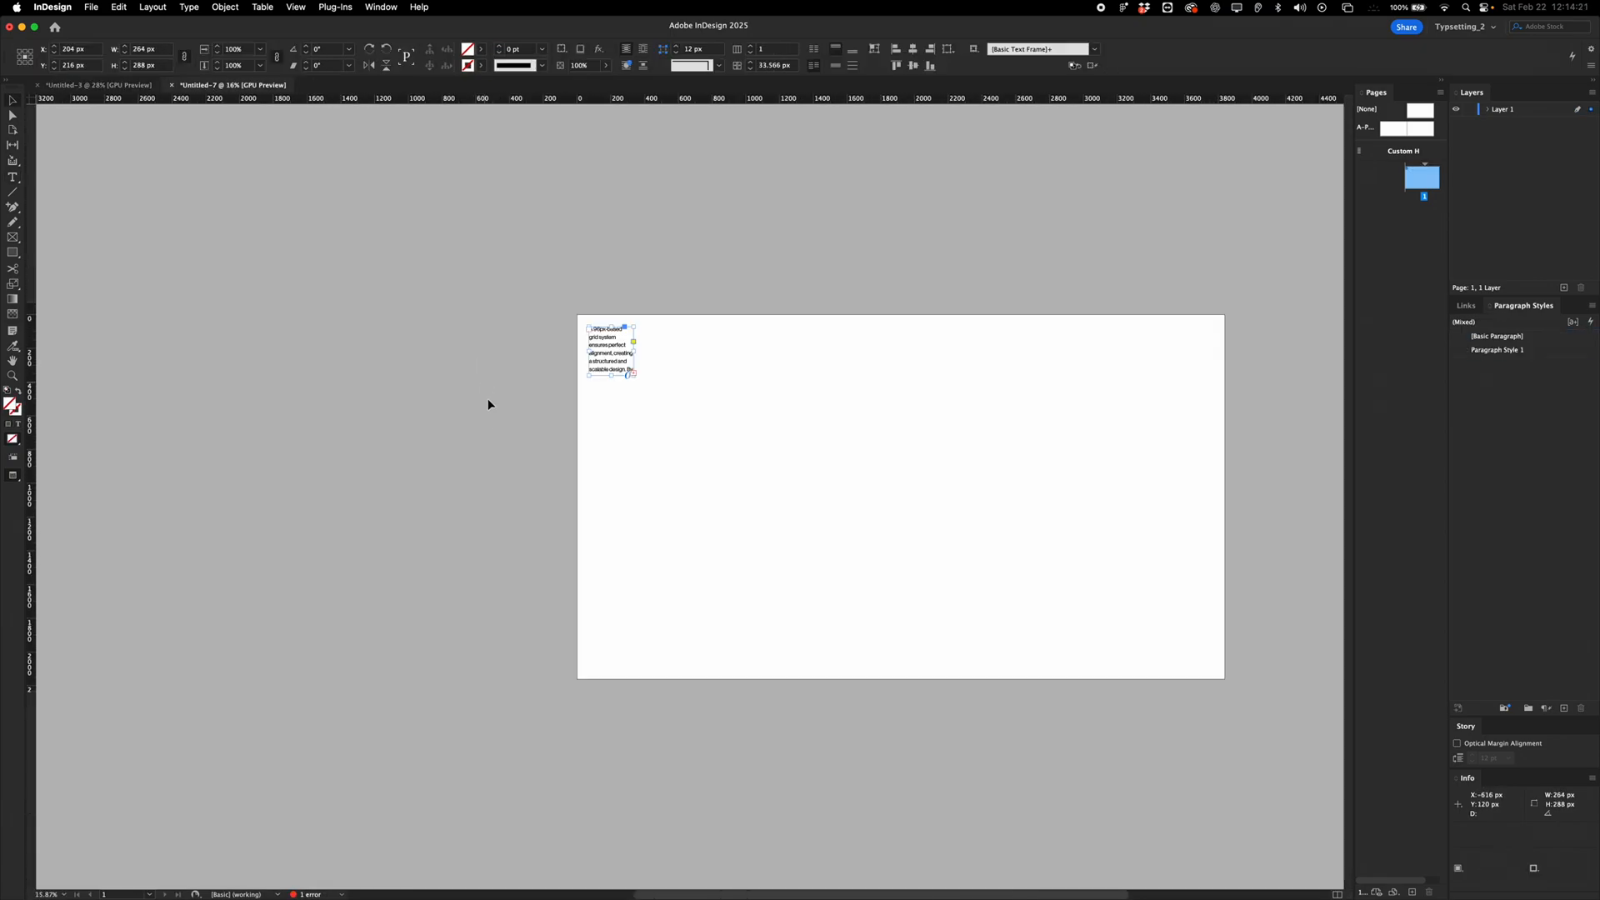
{"action": "left_click_drag", "start_coordinate": [655, 354], "coordinate": [664, 400]}
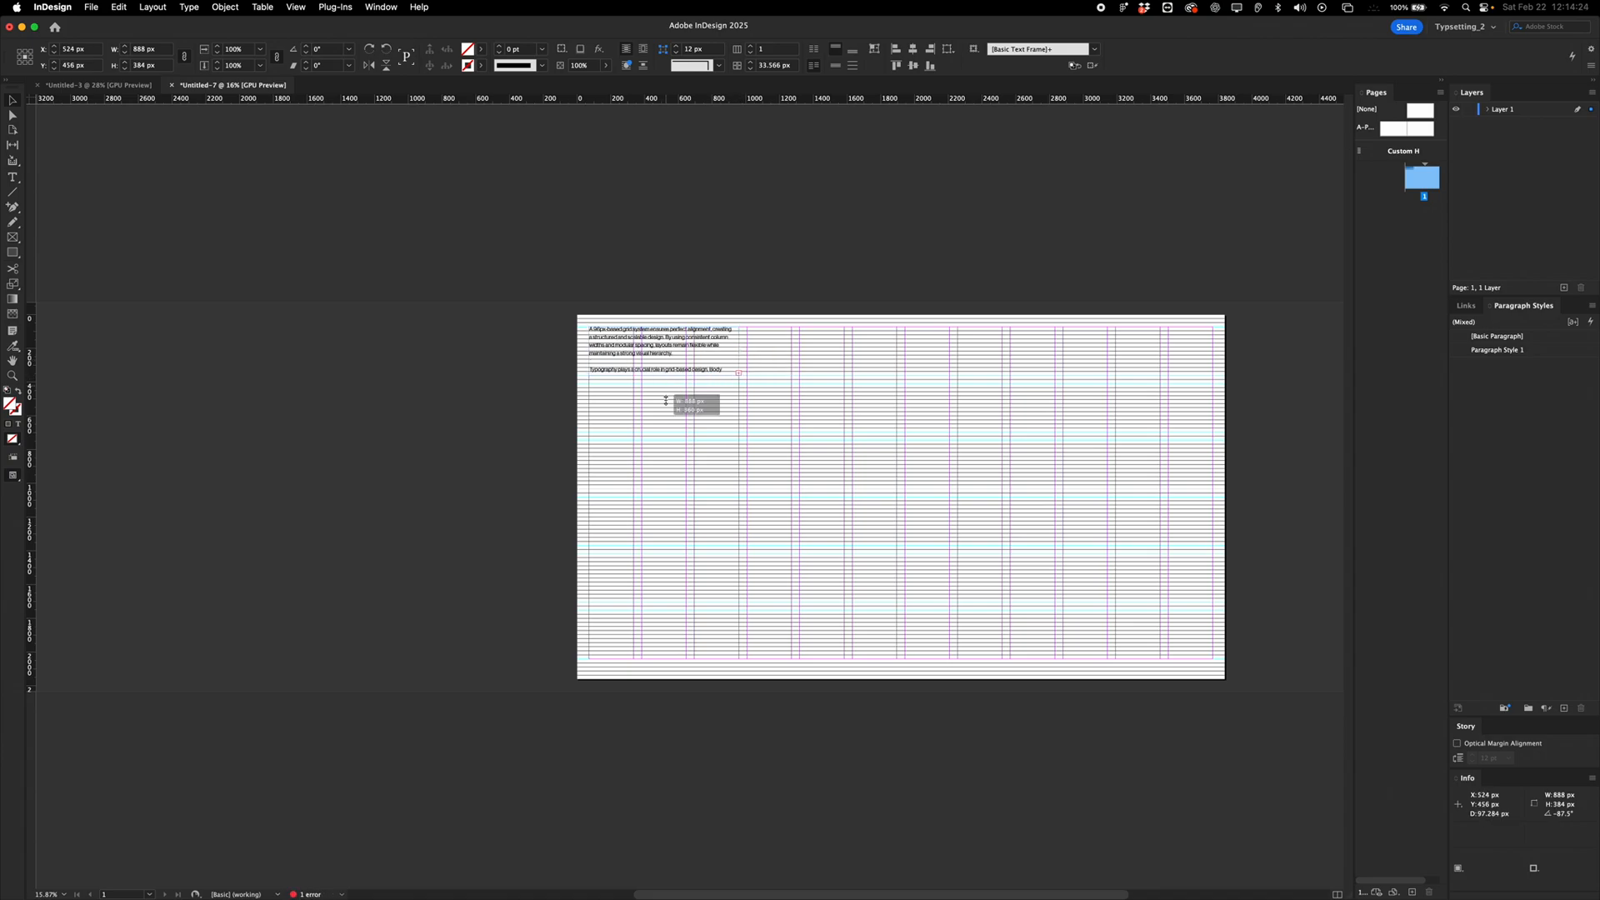
{"action": "left_click_drag", "start_coordinate": [664, 400], "coordinate": [664, 489]}
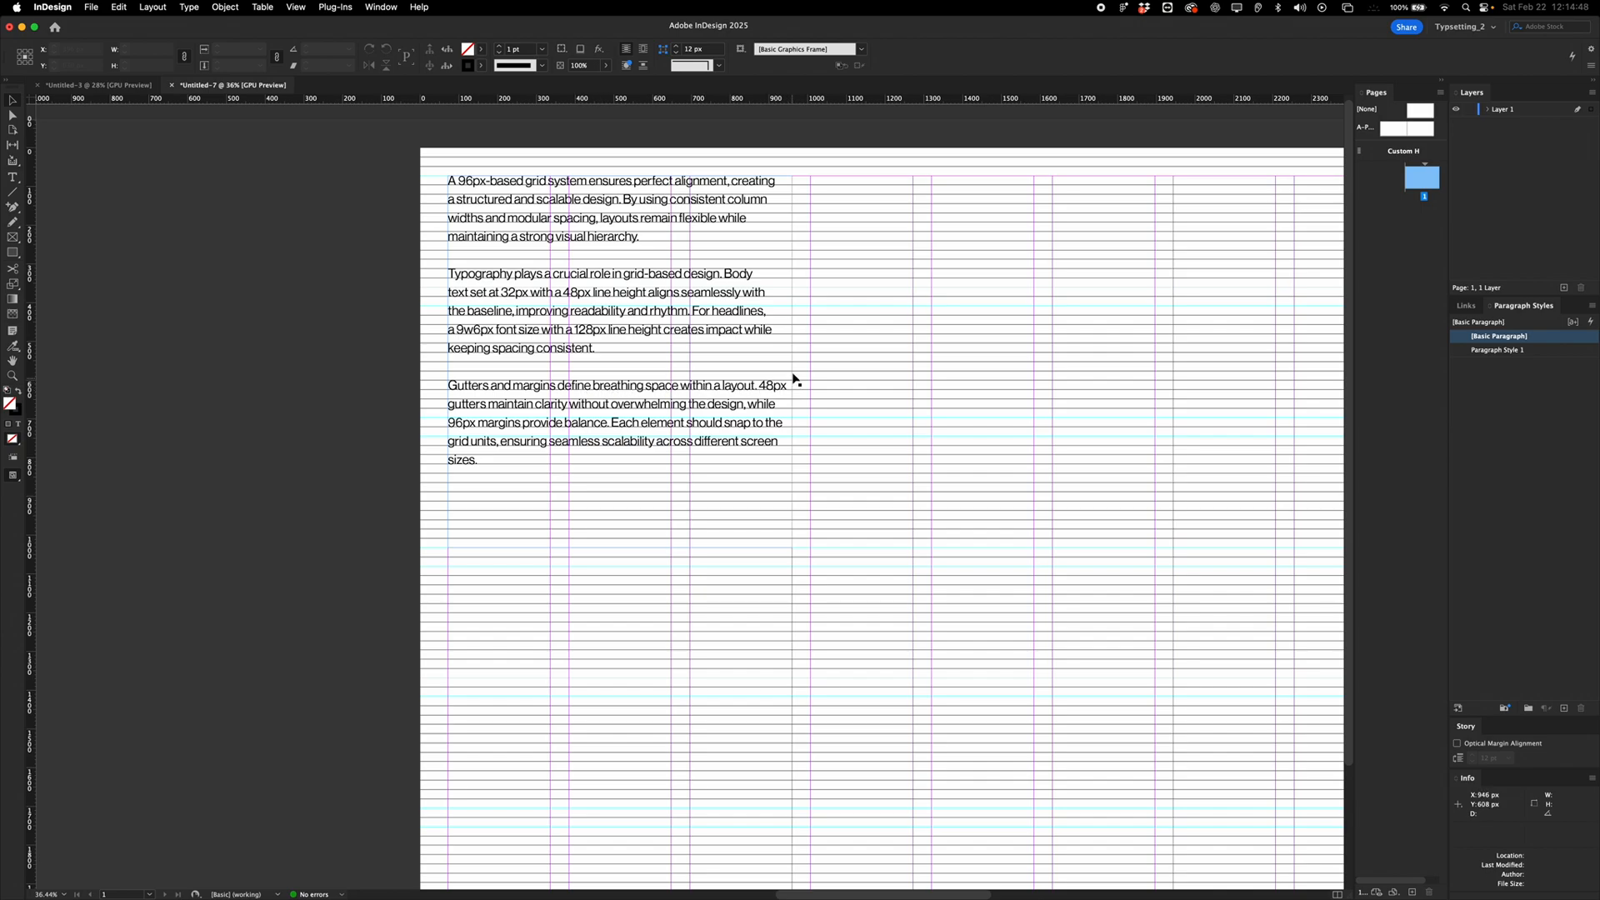
{"action": "key", "text": "w"}
{"action": "key", "text": "w"}
{"action": "key", "text": "super+minus"}
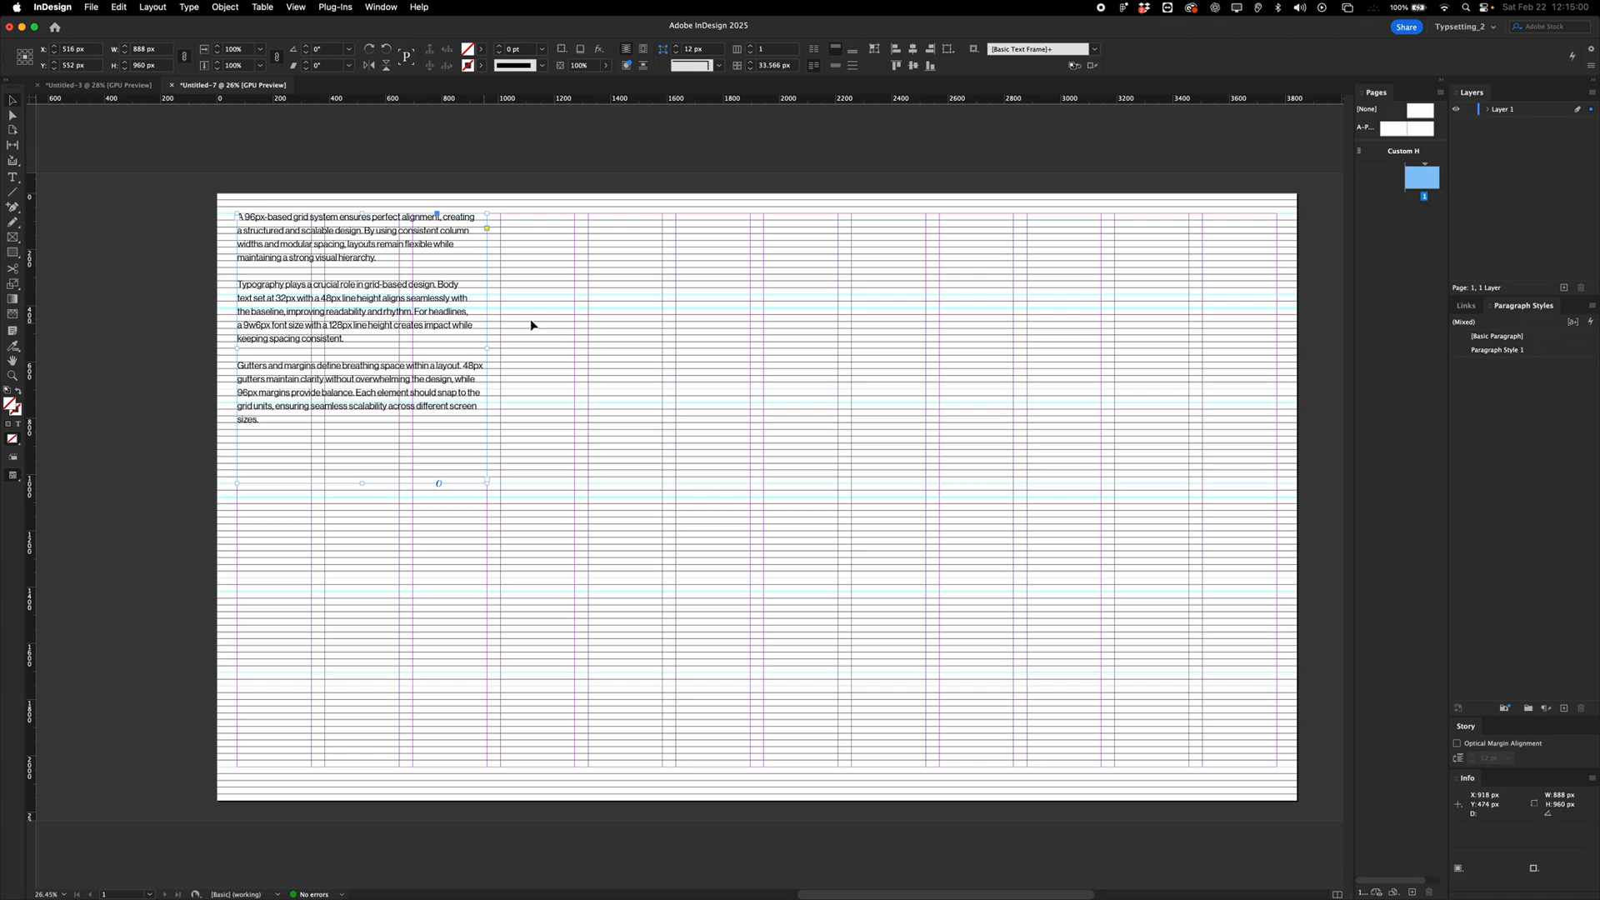
{"action": "key", "text": "w"}
{"action": "key", "text": "w"}
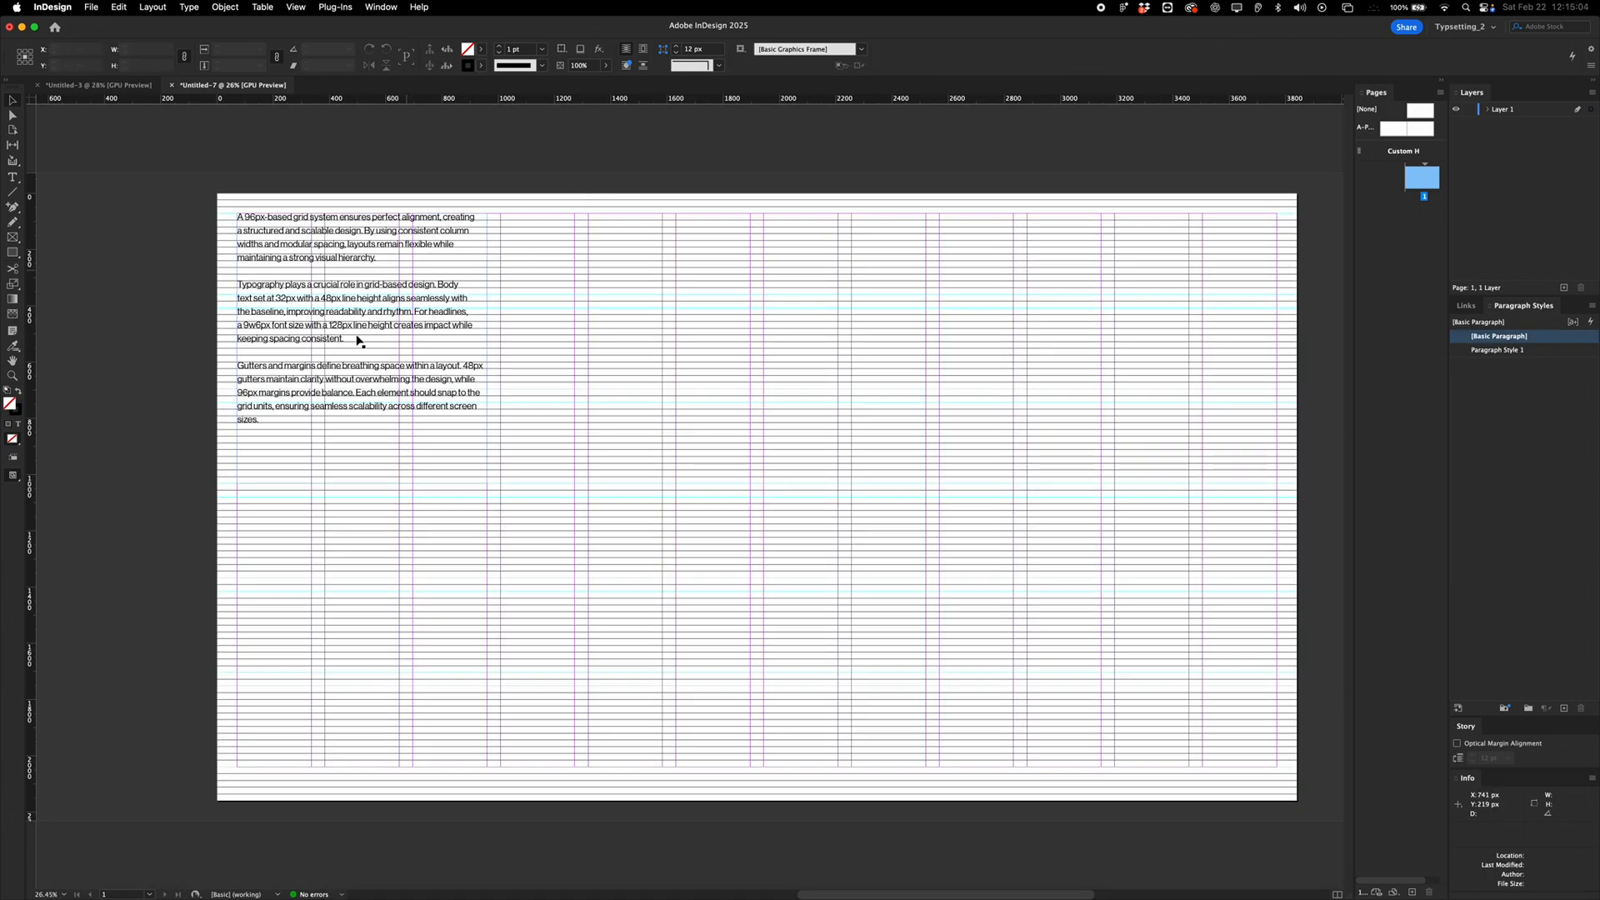
Duplicate the text frame into the next three columns and set the copy's text to 67 pt with 96 pt leading.
{"action": "left_click_drag", "start_coordinate": [373, 239], "coordinate": [621, 260], "text": "alt"}
{"action": "double_click", "coordinate": [620, 260]}
{"action": "key", "text": "super+a"}
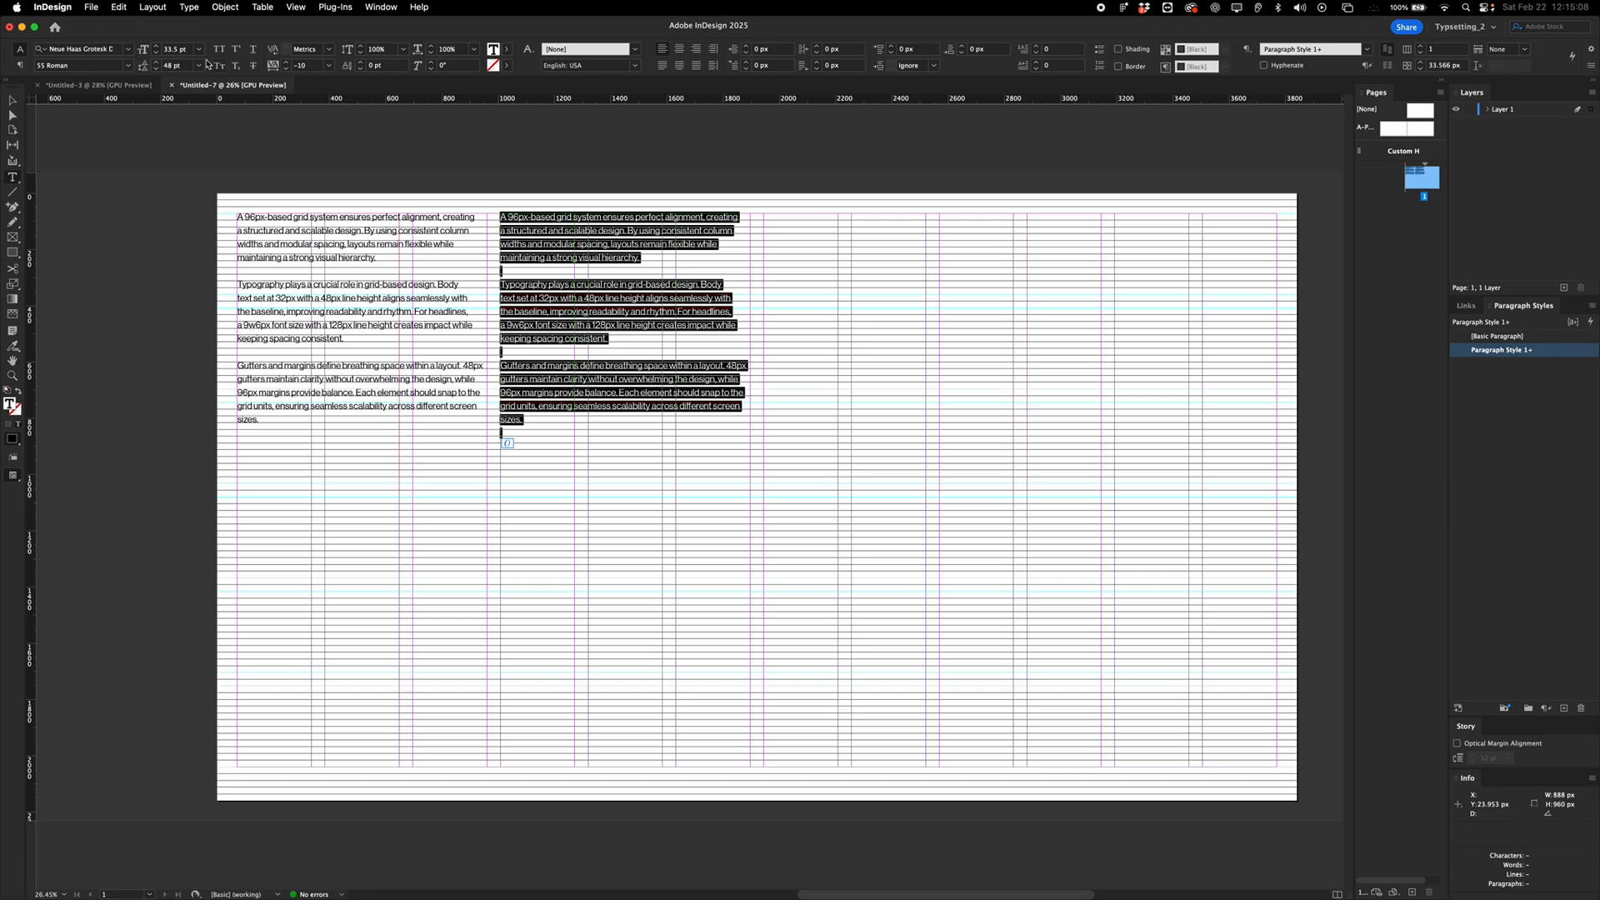
{"action": "left_click", "coordinate": [178, 50]}
{"action": "type", "text": "67"}
{"action": "key", "text": "Tab"}
{"action": "key", "text": "Return"}
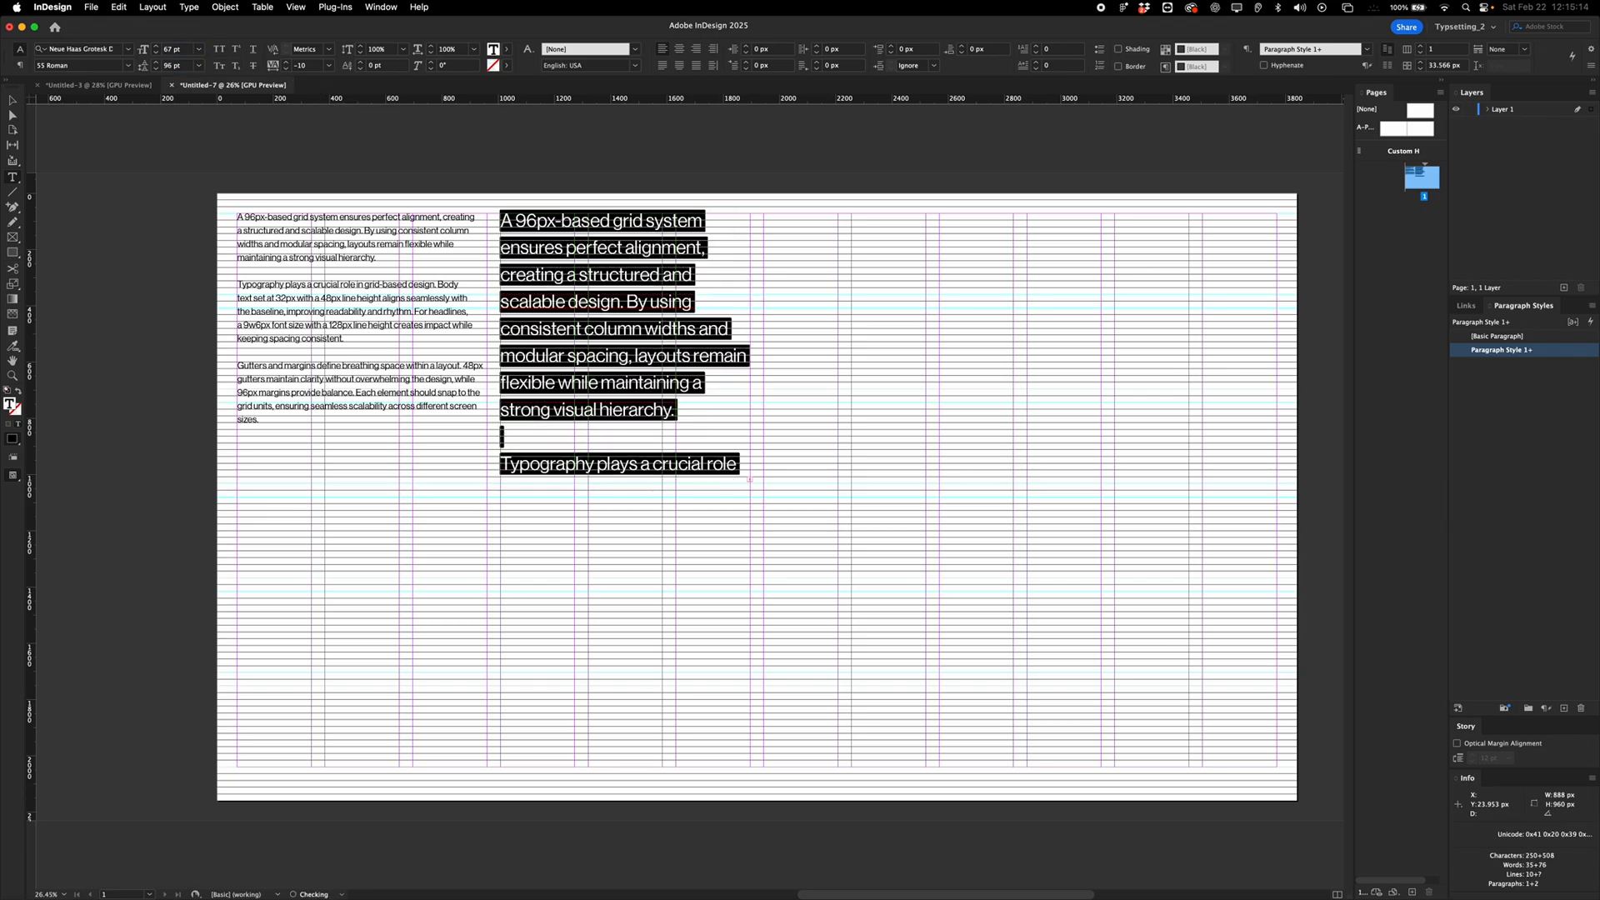
Examine up close how the 67 pt text's cap height and baseline sit on the baseline grid.
{"action": "key", "text": "Escape"}
{"action": "scroll", "coordinate": [533, 217], "scroll_direction": "up", "scroll_amount": 10}
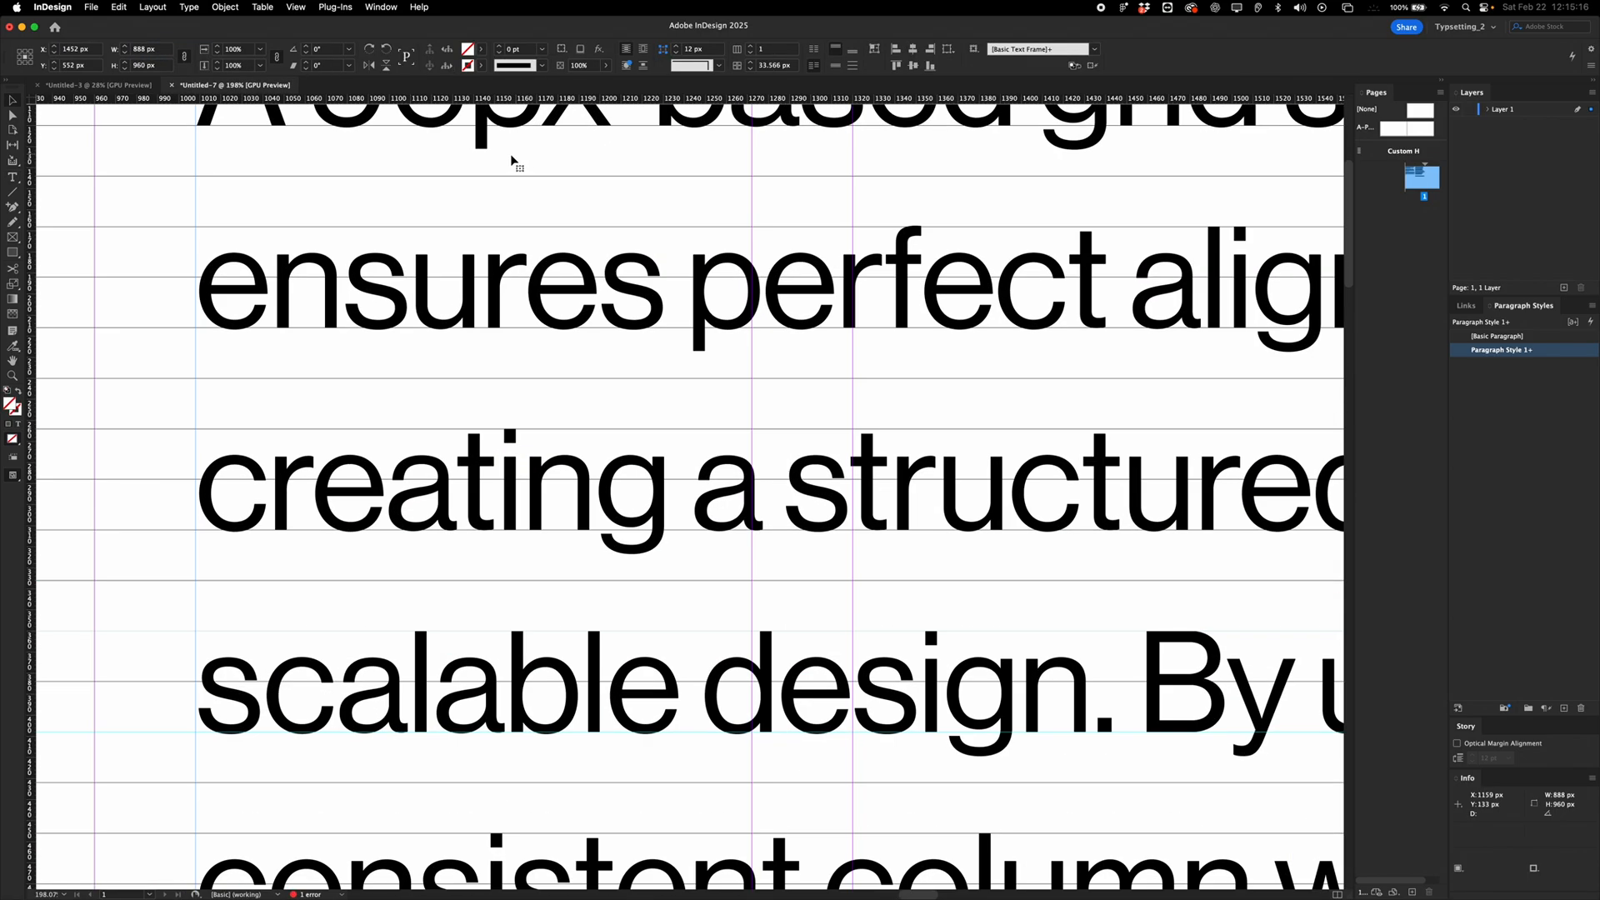
{"action": "scroll", "coordinate": [466, 275], "scroll_direction": "up", "scroll_amount": 5}
{"action": "scroll", "coordinate": [409, 486], "scroll_direction": "up", "scroll_amount": 3}
{"action": "scroll", "coordinate": [442, 514], "scroll_direction": "up", "scroll_amount": 3}
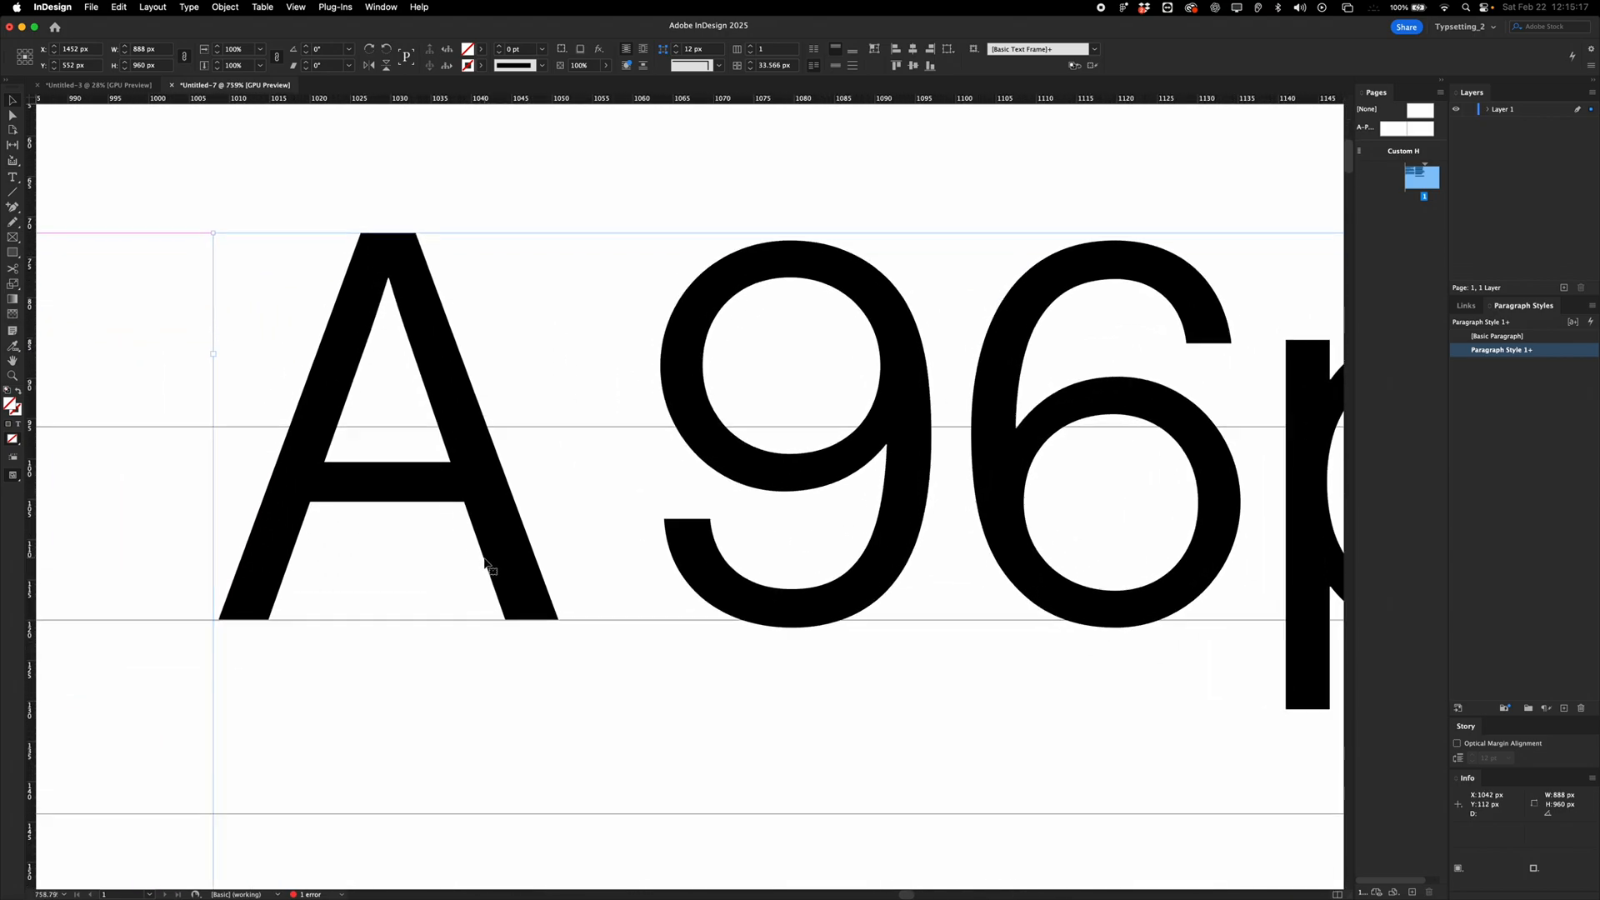
{"action": "scroll", "coordinate": [536, 621], "scroll_direction": "up", "scroll_amount": 5}
{"action": "scroll", "coordinate": [587, 626], "scroll_direction": "down", "scroll_amount": 20}
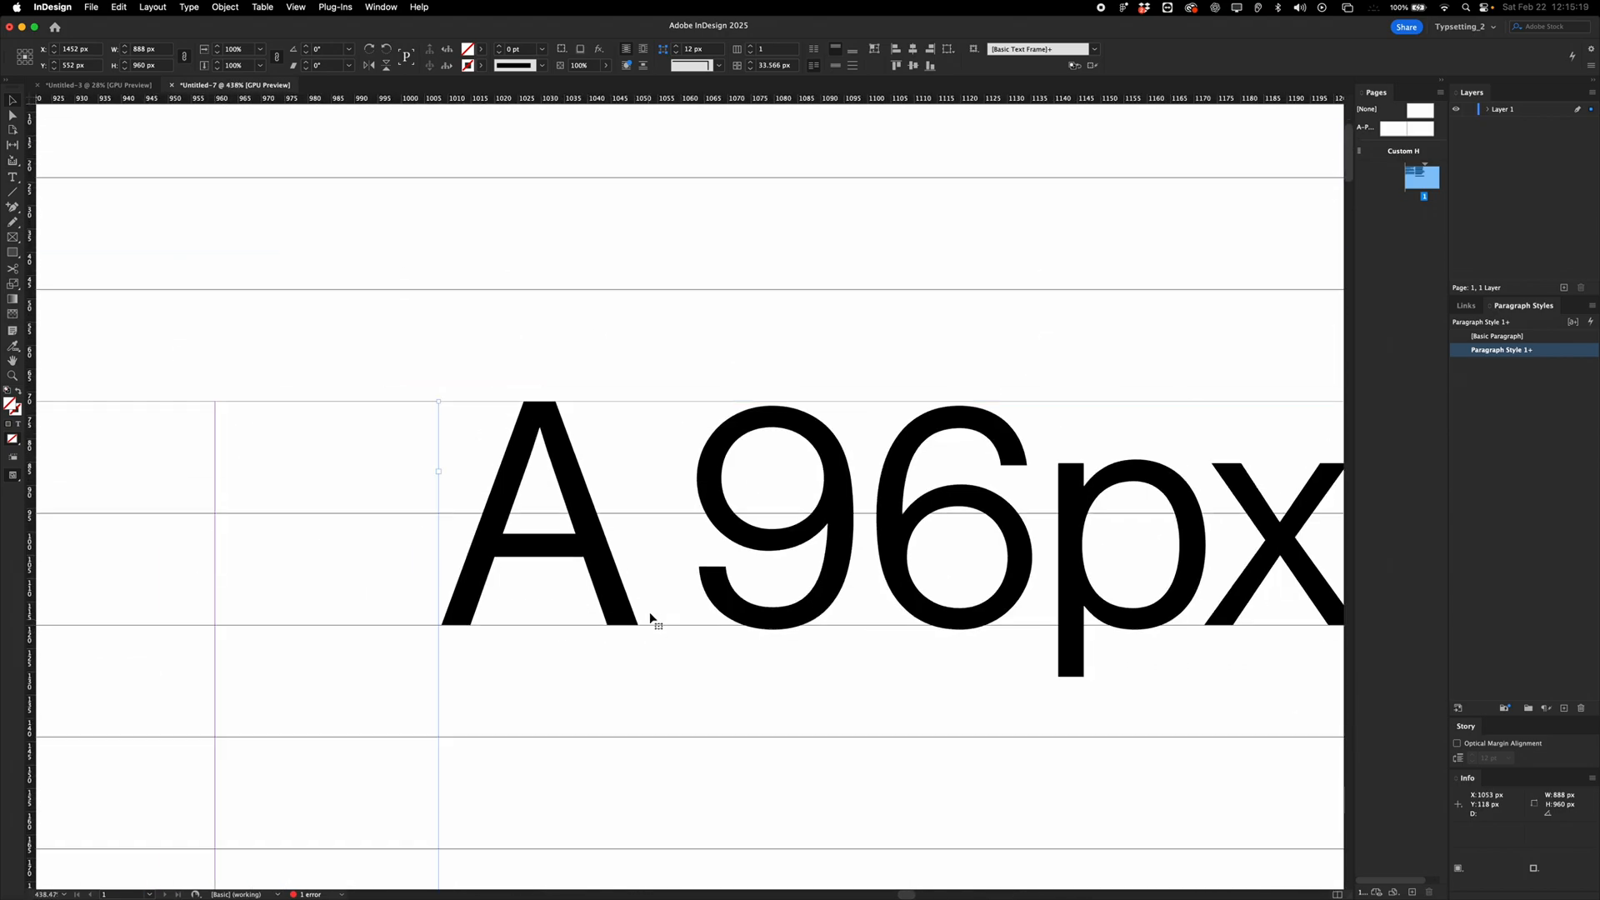
Replace all the text in the larger text frame with a single letter A.
{"action": "triple_click", "coordinate": [768, 333]}
{"action": "key", "text": "super+a"}
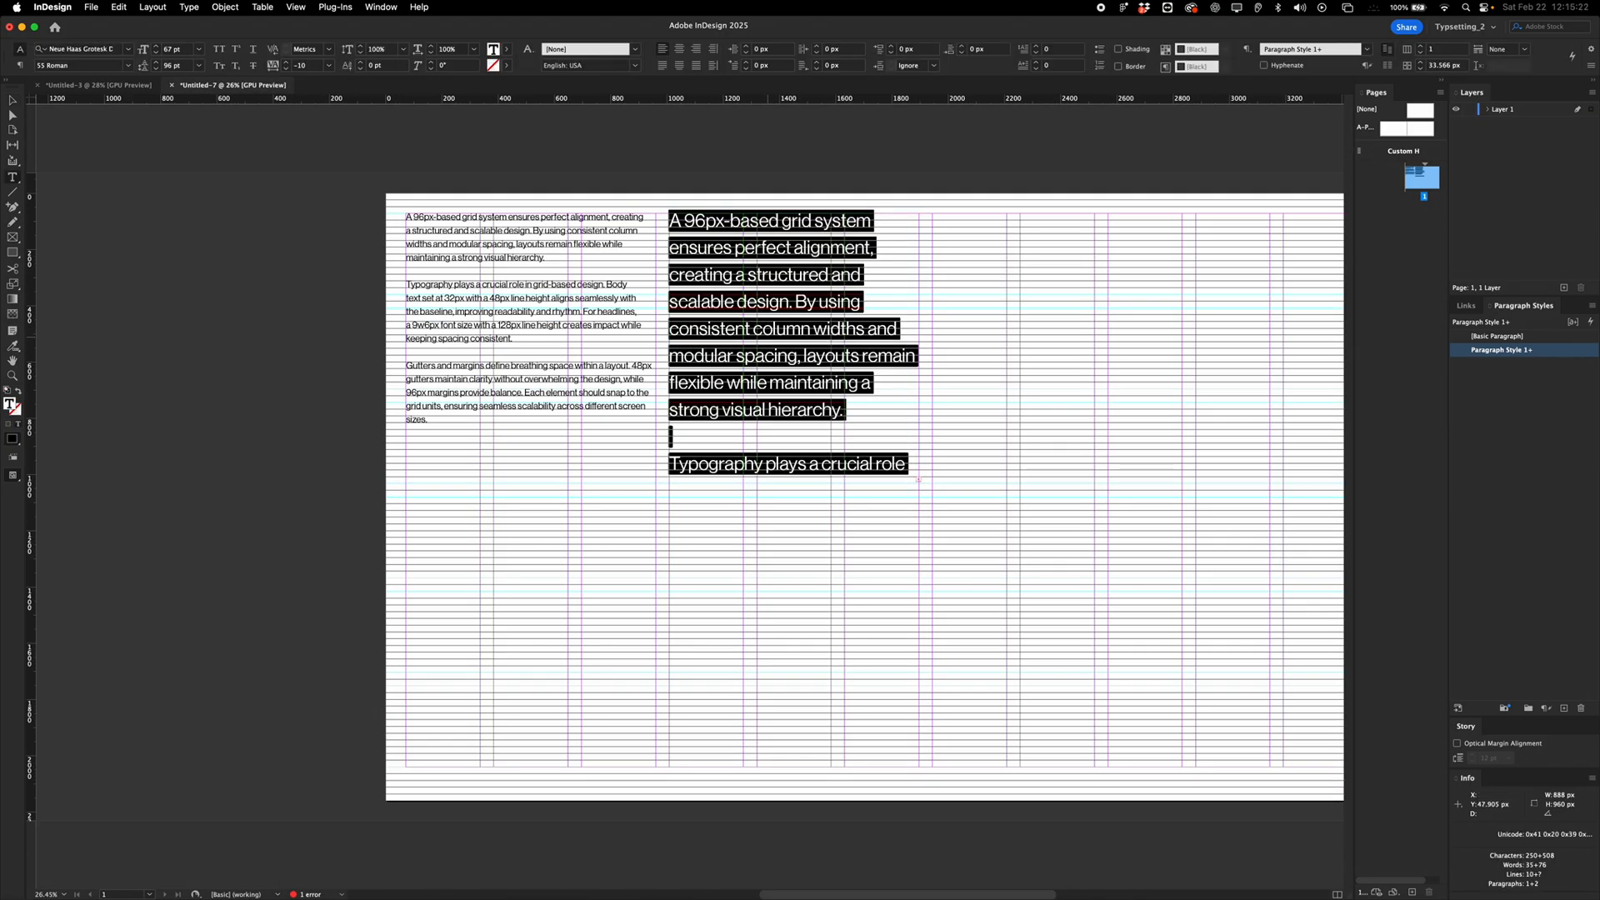
{"action": "type", "text": "A"}
{"action": "key", "text": "Escape"}
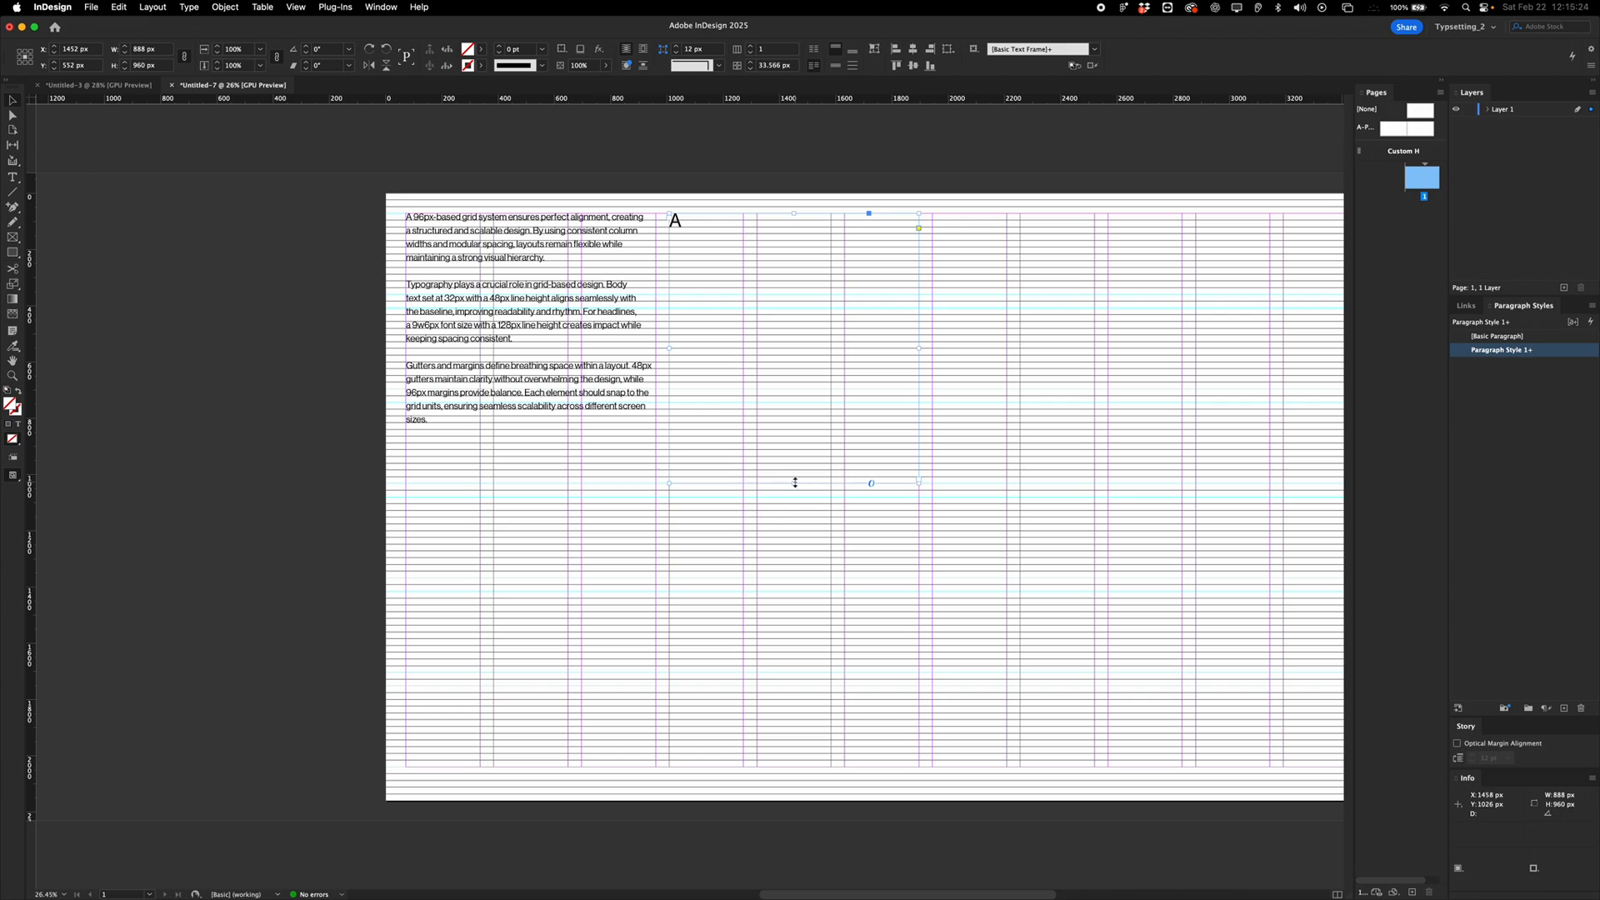
Fit the frame's height to the letter A, scale it with its text to 48 px high, and check the type size.
{"action": "double_click", "coordinate": [795, 483]}
{"action": "scroll", "coordinate": [625, 151], "scroll_direction": "up", "scroll_amount": 5}
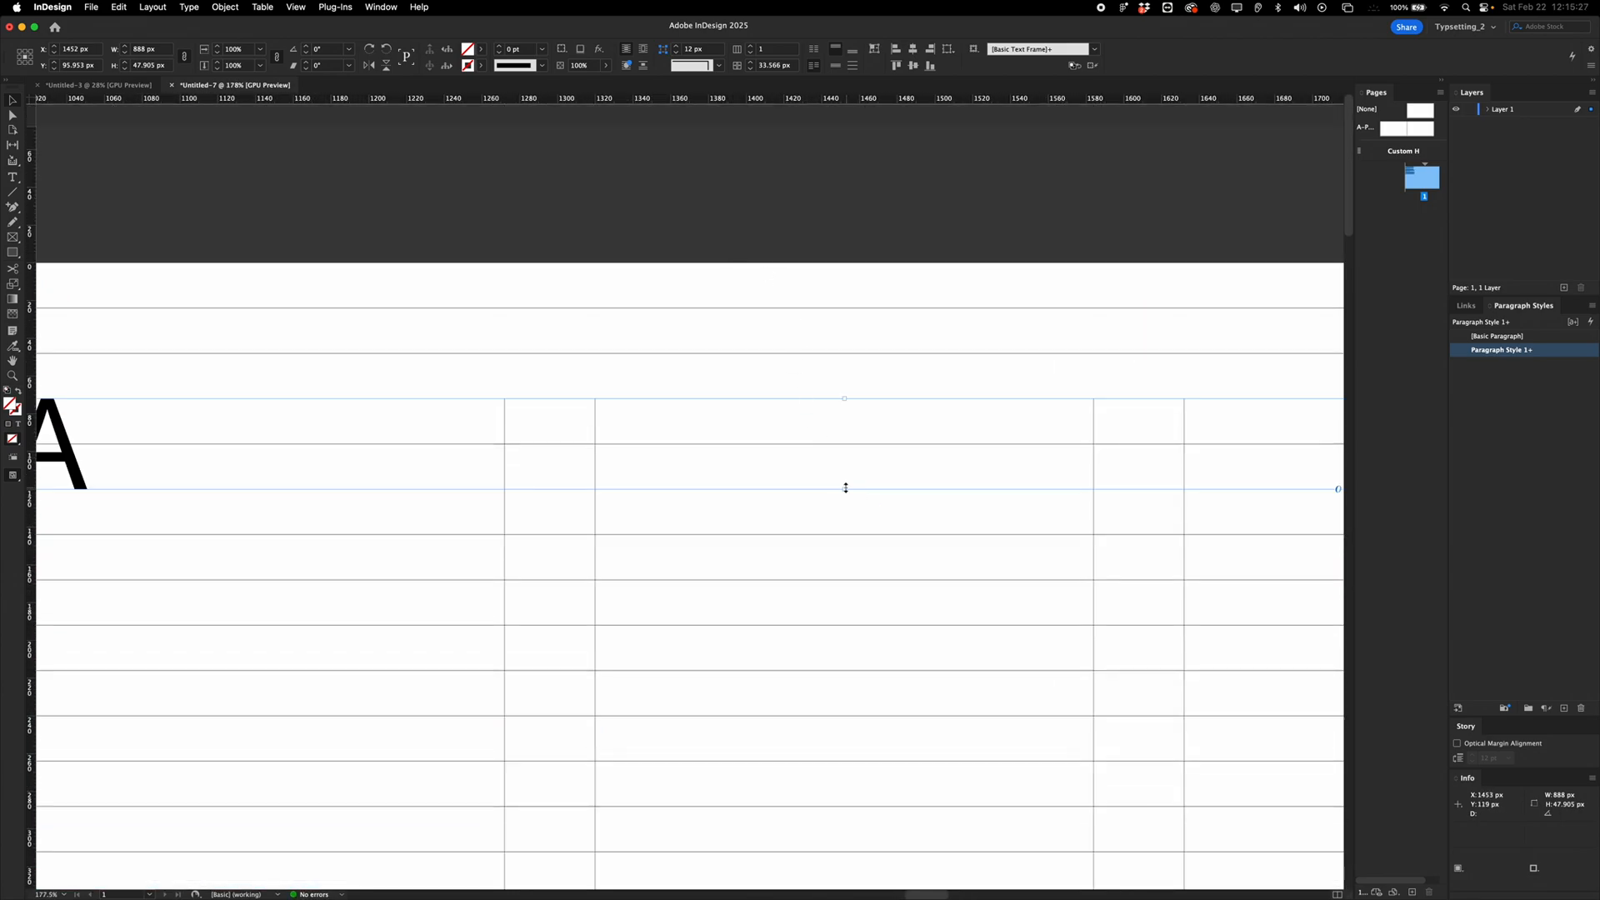
{"action": "mouse_move", "coordinate": [844, 487]}
{"action": "left_mouse_down"}
{"action": "mouse_move", "coordinate": [846, 461]}
{"action": "mouse_move", "coordinate": [842, 496]}
{"action": "left_mouse_up"}
{"action": "scroll", "coordinate": [98, 446], "scroll_direction": "down", "scroll_amount": 5}
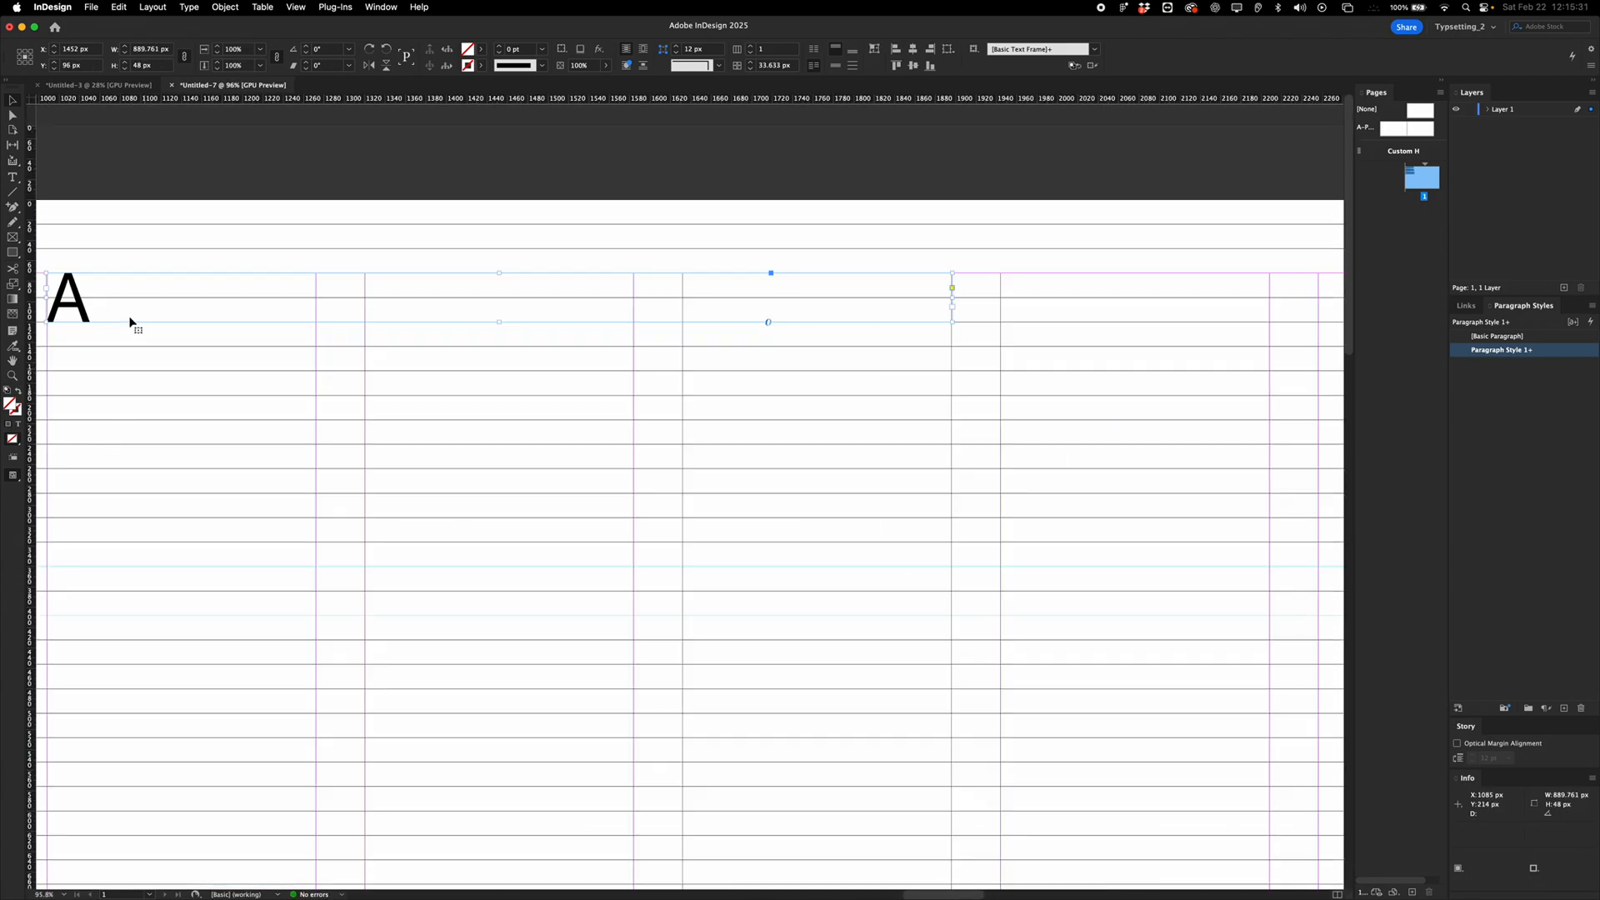
{"action": "double_click", "coordinate": [87, 248]}
{"action": "key", "text": "super+a"}
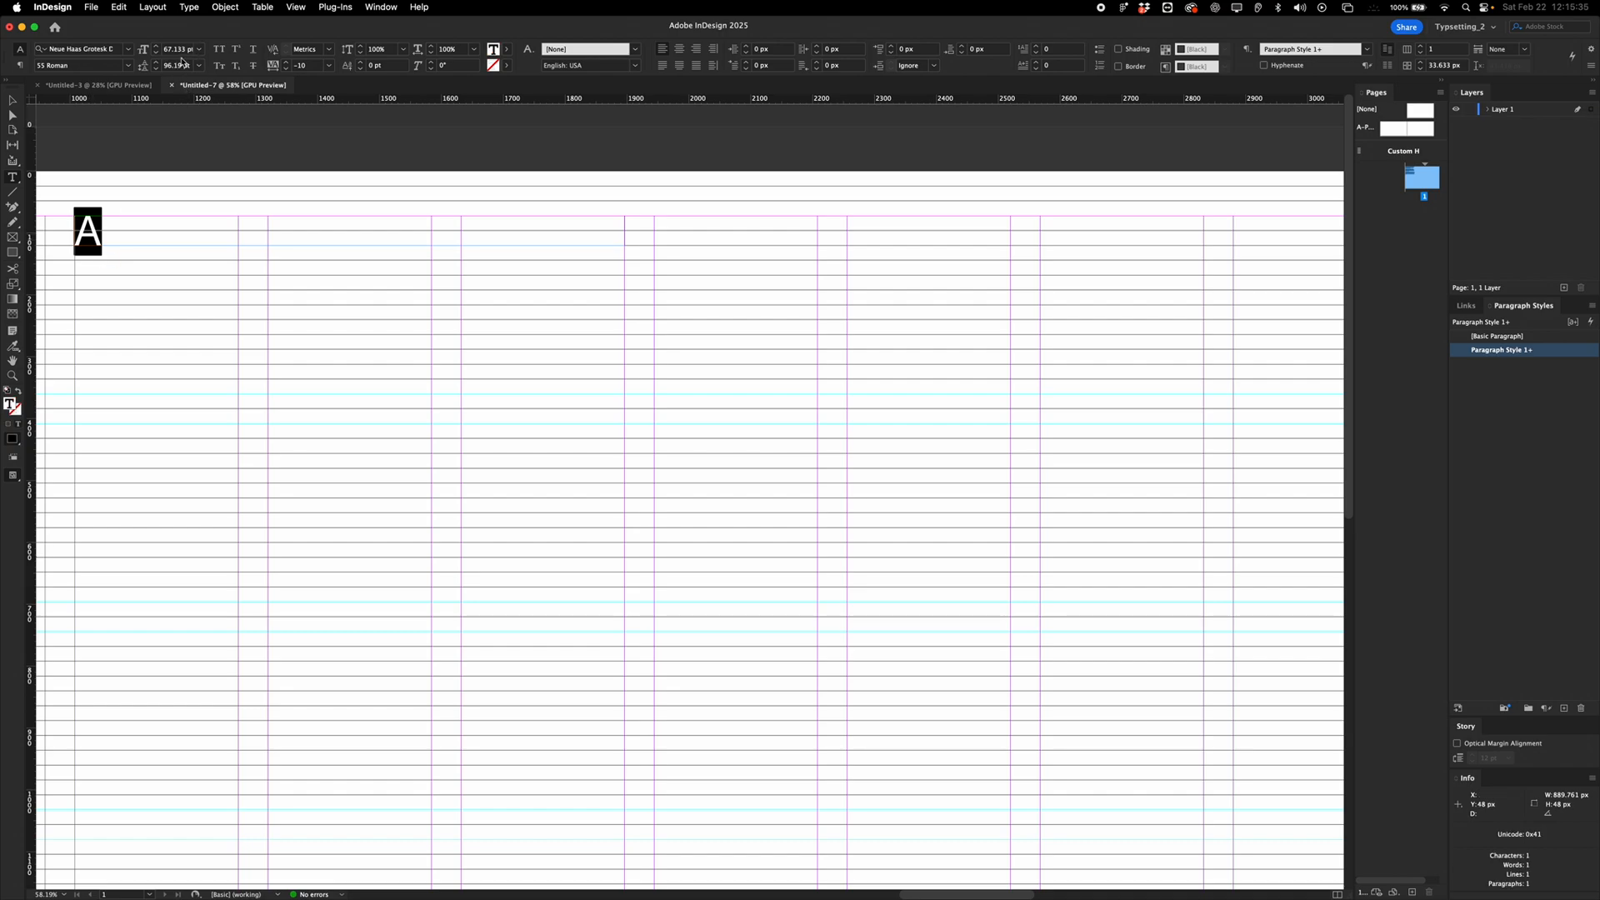
Resize the letter's text frame to 888 × 624 px across three columns without scaling the text.
{"action": "left_click", "coordinate": [179, 340]}
{"action": "scroll", "coordinate": [220, 213], "scroll_direction": "down", "scroll_amount": 3}
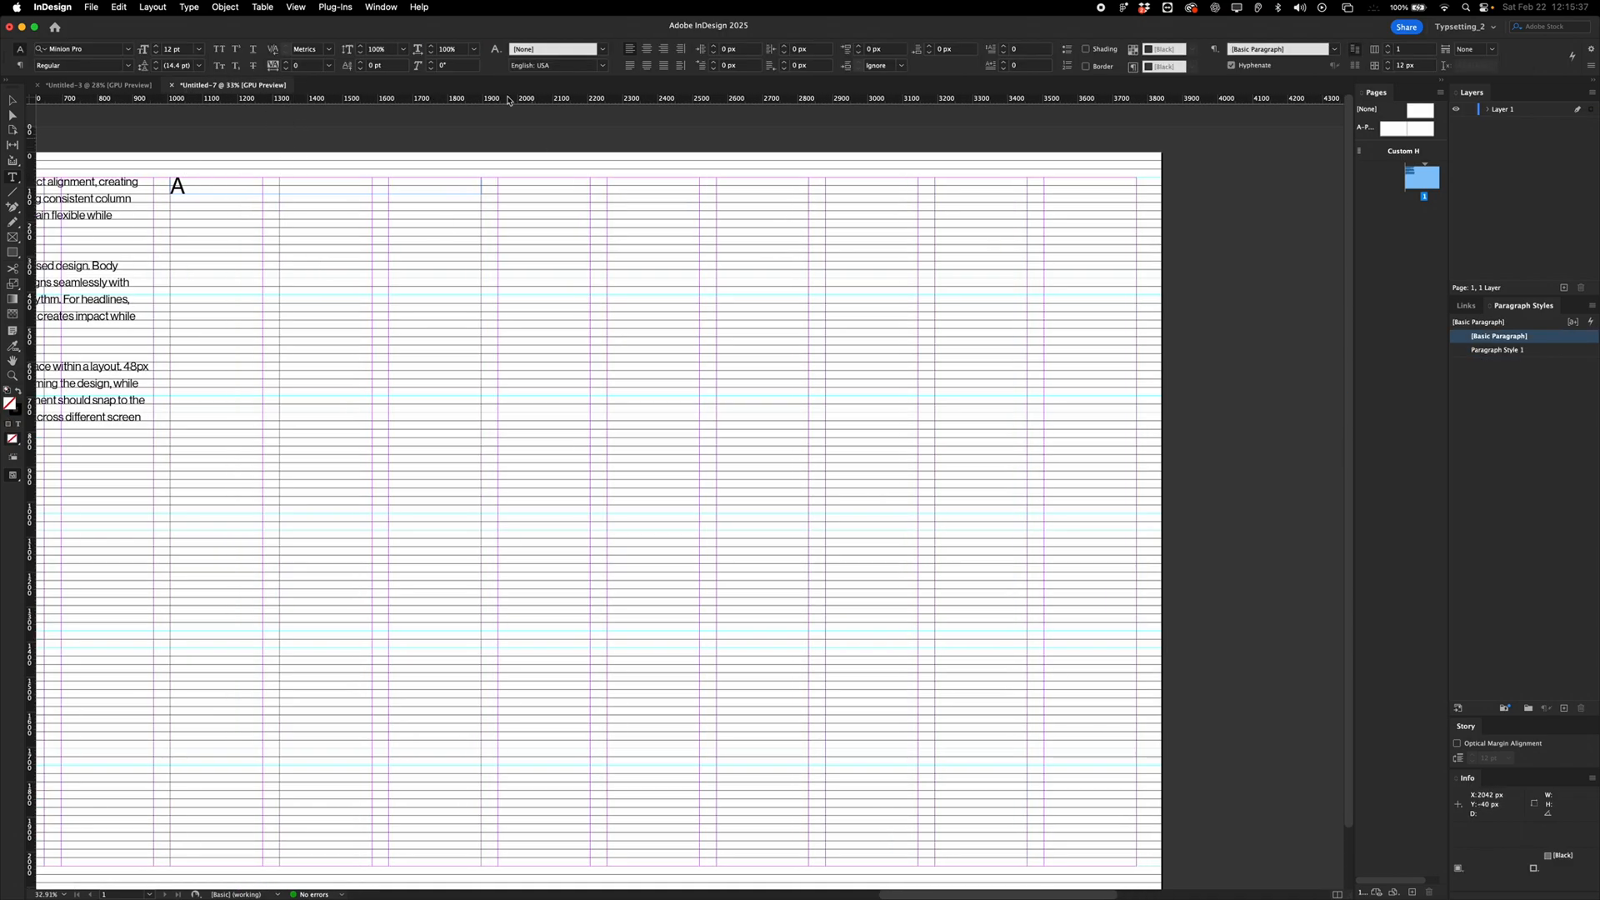
{"action": "scroll", "coordinate": [367, 209], "scroll_direction": "left", "scroll_amount": 2}
{"action": "scroll", "coordinate": [361, 209], "scroll_direction": "left", "scroll_amount": 10}
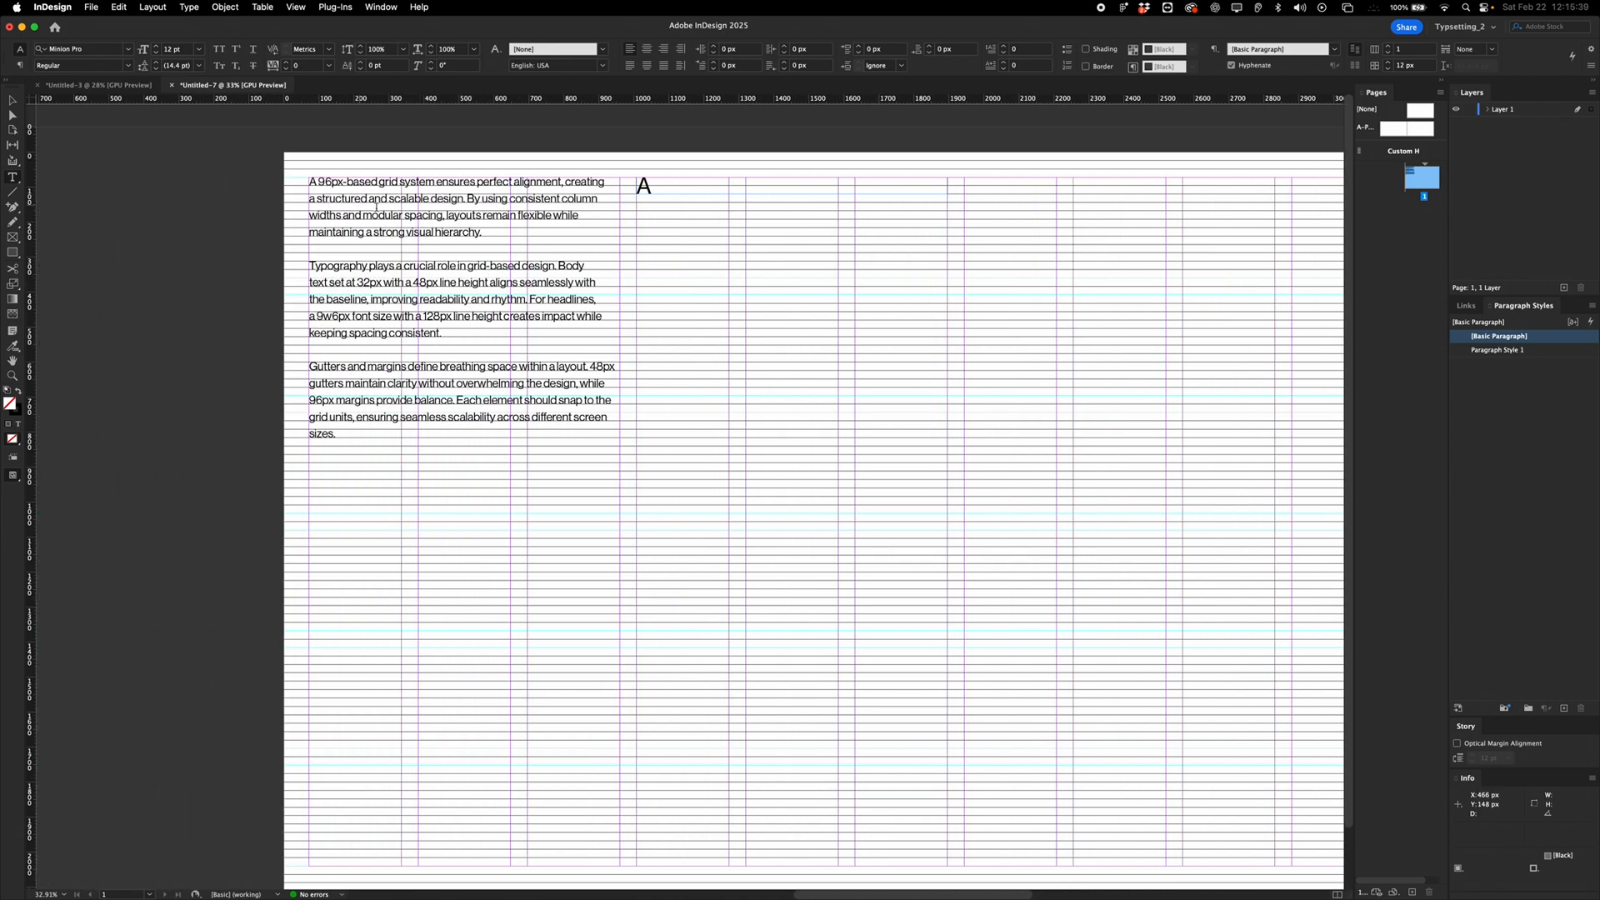
{"action": "key", "text": "v"}
{"action": "left_click", "coordinate": [647, 194]}
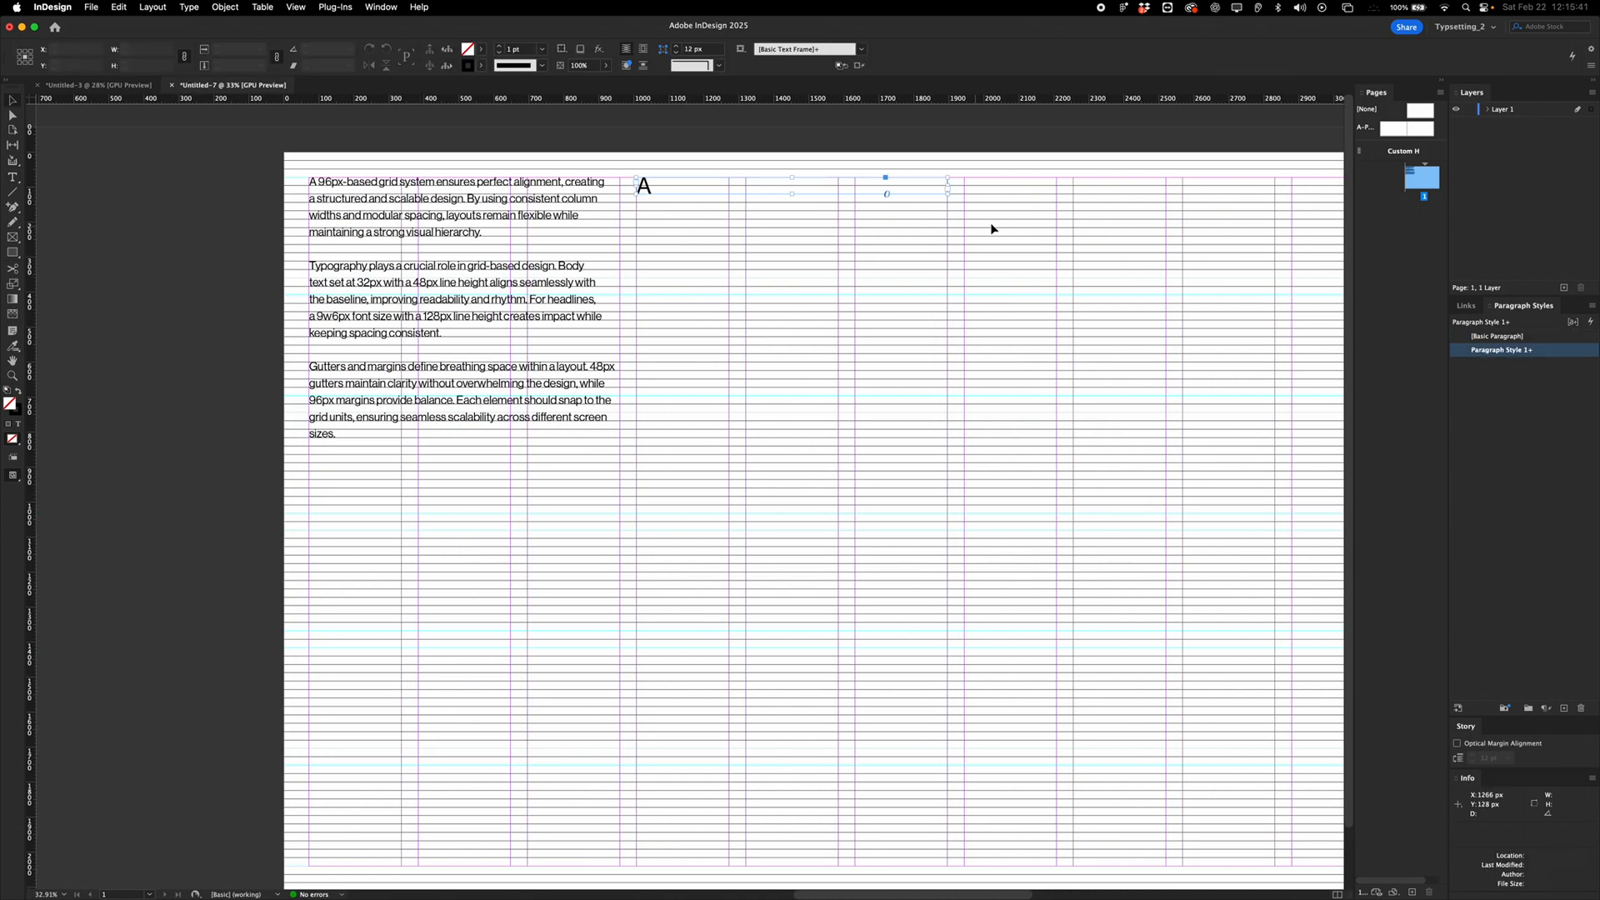
{"action": "left_click_drag", "start_coordinate": [948, 186], "coordinate": [948, 186]}
{"action": "left_click_drag", "start_coordinate": [793, 194], "coordinate": [792, 395]}
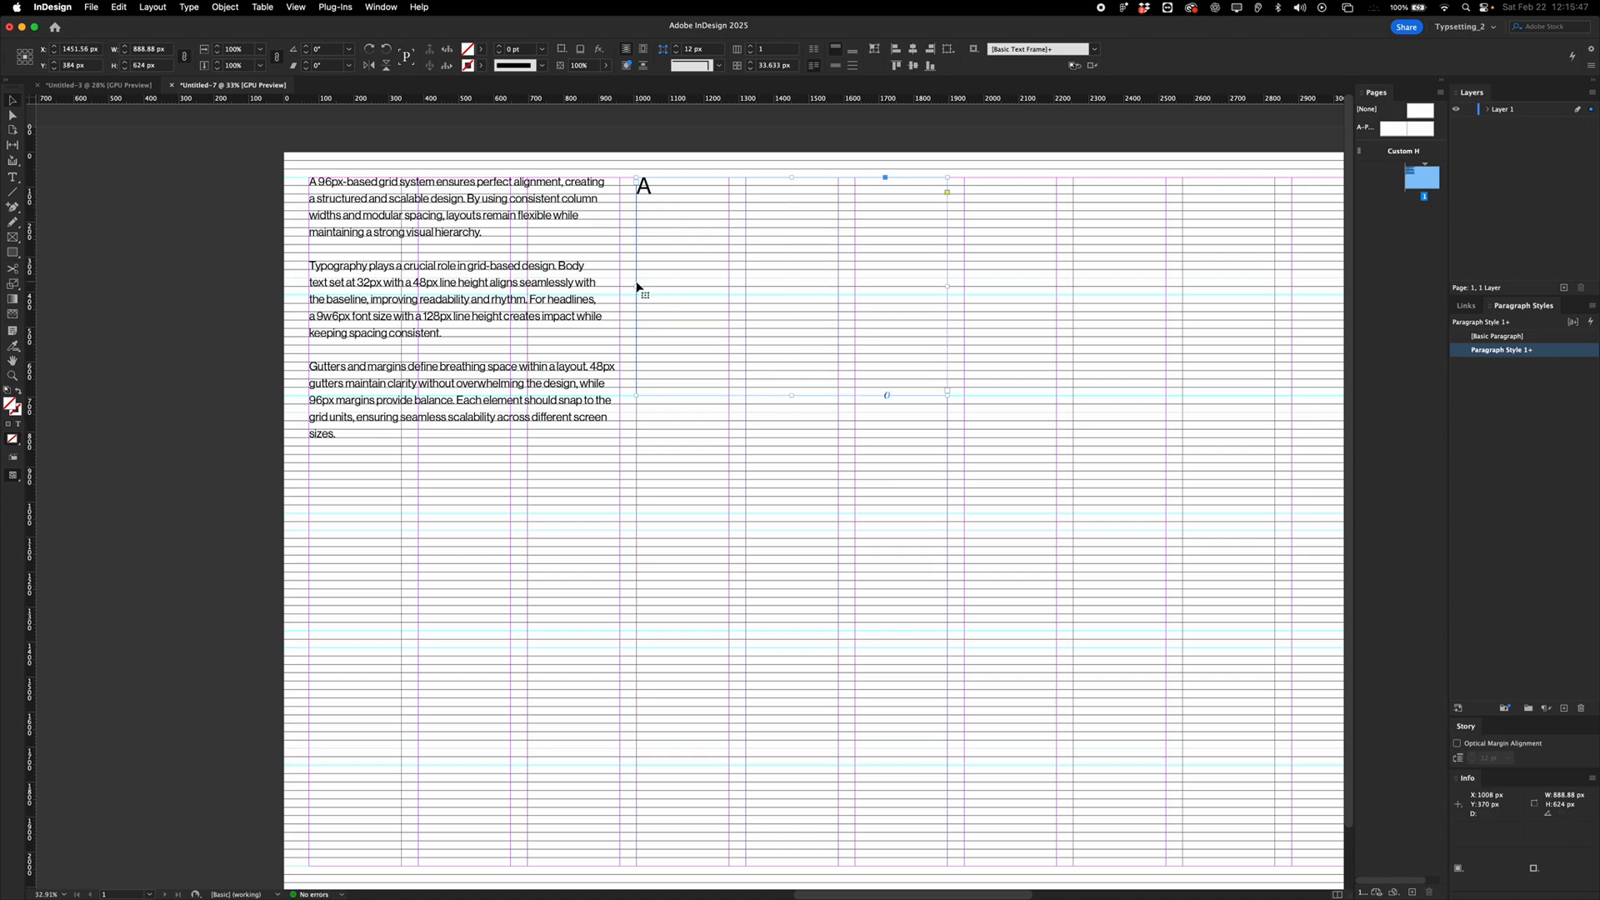
{"action": "left_click_drag", "start_coordinate": [637, 286], "coordinate": [638, 286]}
{"action": "left_click_drag", "start_coordinate": [637, 286], "coordinate": [637, 285]}
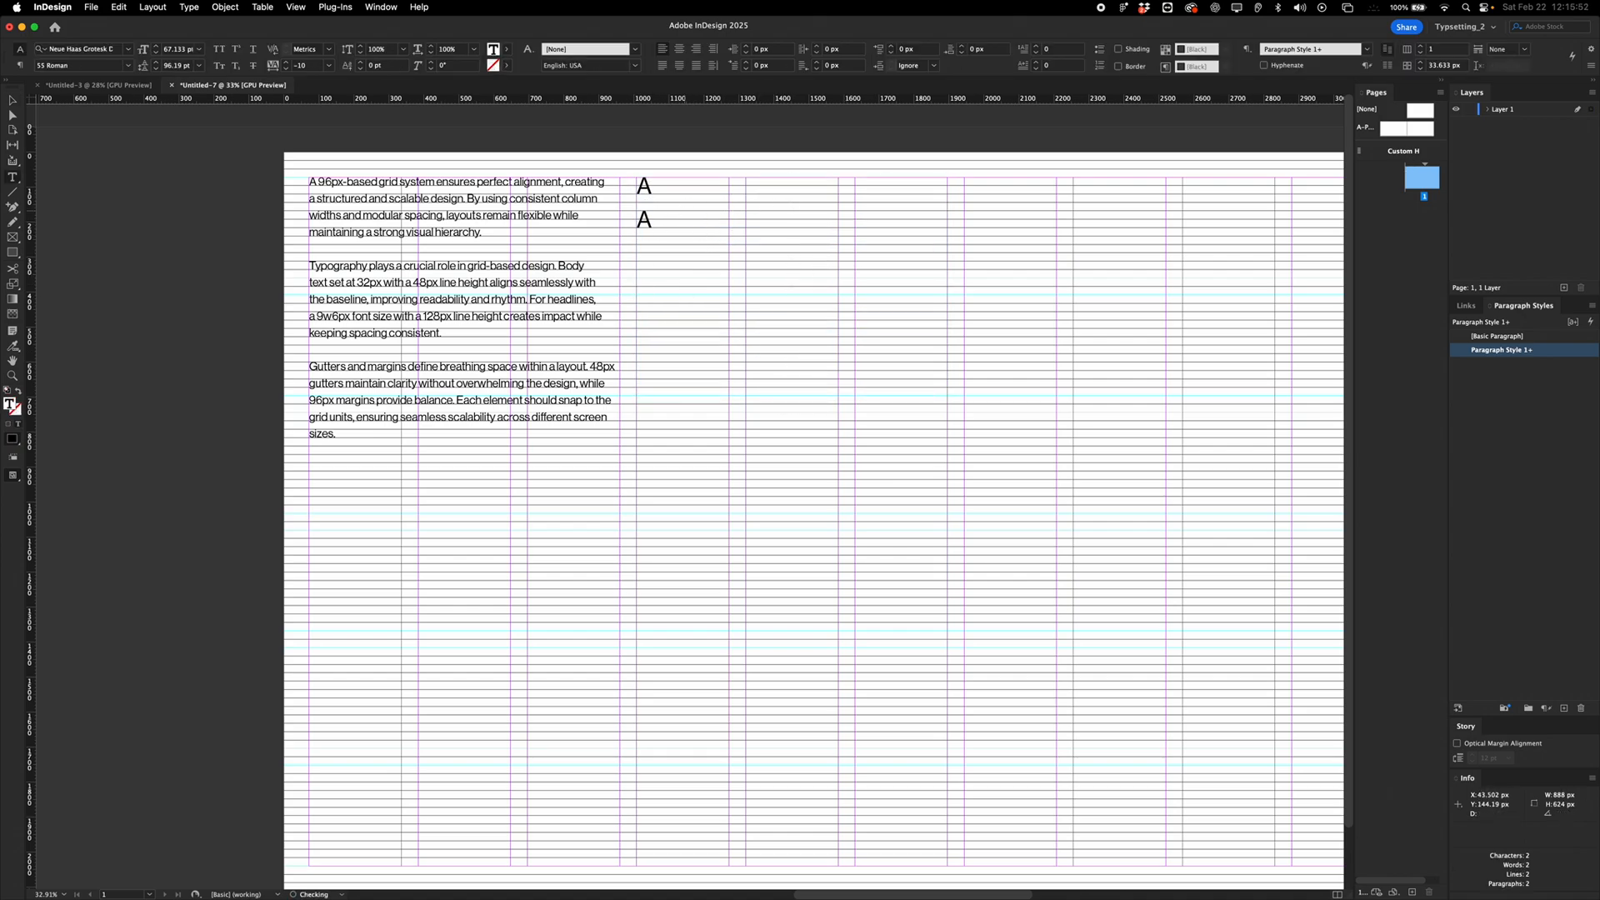
Extend the sample text to two lines of AA, viewing it with and without the grids.
{"action": "key", "text": "Escape"}
{"action": "key", "text": "w"}
{"action": "left_click", "coordinate": [739, 444]}
{"action": "double_click", "coordinate": [659, 223]}
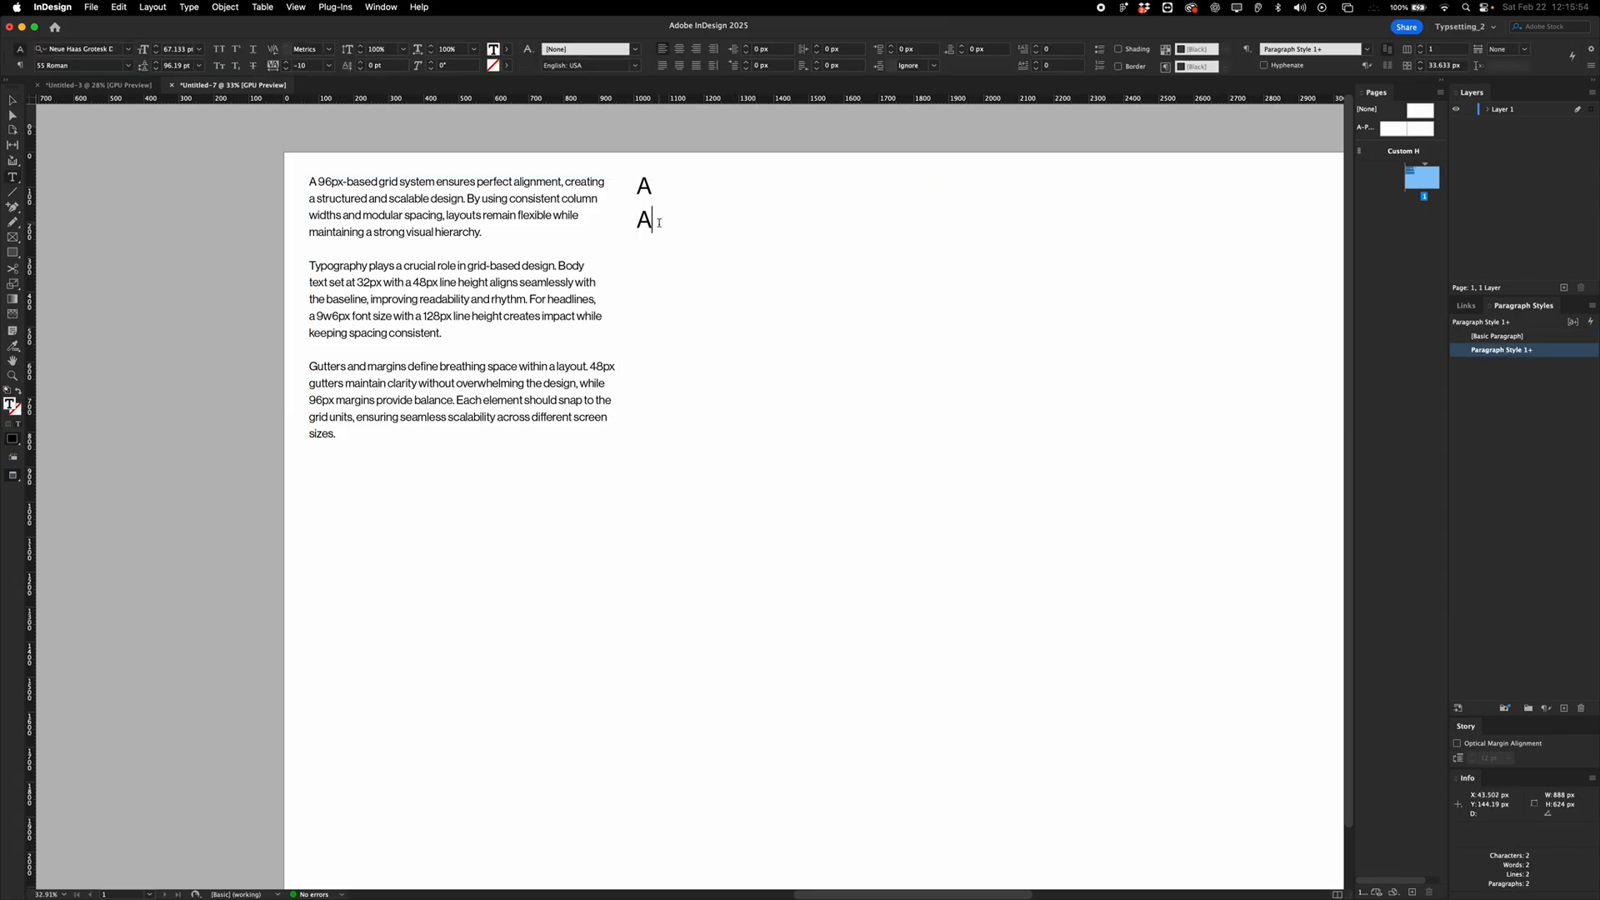
{"action": "type", "text": "A"}
{"action": "left_click", "coordinate": [658, 187]}
{"action": "type", "text": "AS"}
{"action": "key", "text": "BackSpace"}
{"action": "key", "text": "Escape"}
{"action": "key", "text": "w"}
{"action": "scroll", "coordinate": [662, 212], "scroll_direction": "up", "scroll_amount": 3}
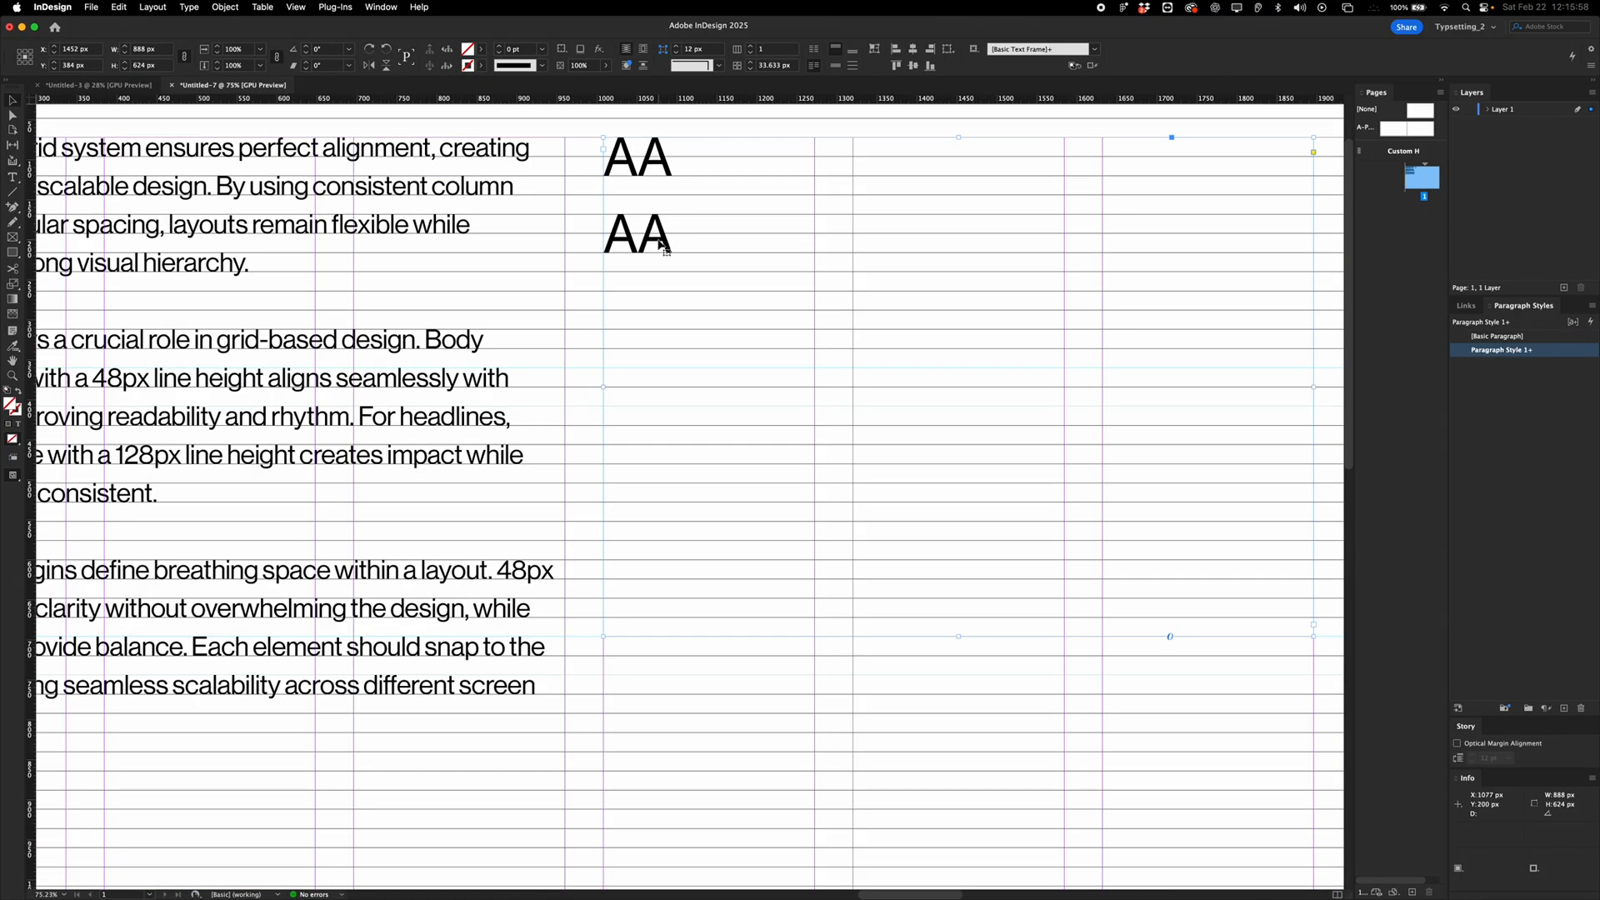
Set the leading of the AA lines to 72 pt and compare them in preview mode and on the grid.
{"action": "double_click", "coordinate": [659, 243]}
{"action": "key", "text": "super+a"}
{"action": "left_click_drag", "start_coordinate": [183, 65], "coordinate": [130, 65]}
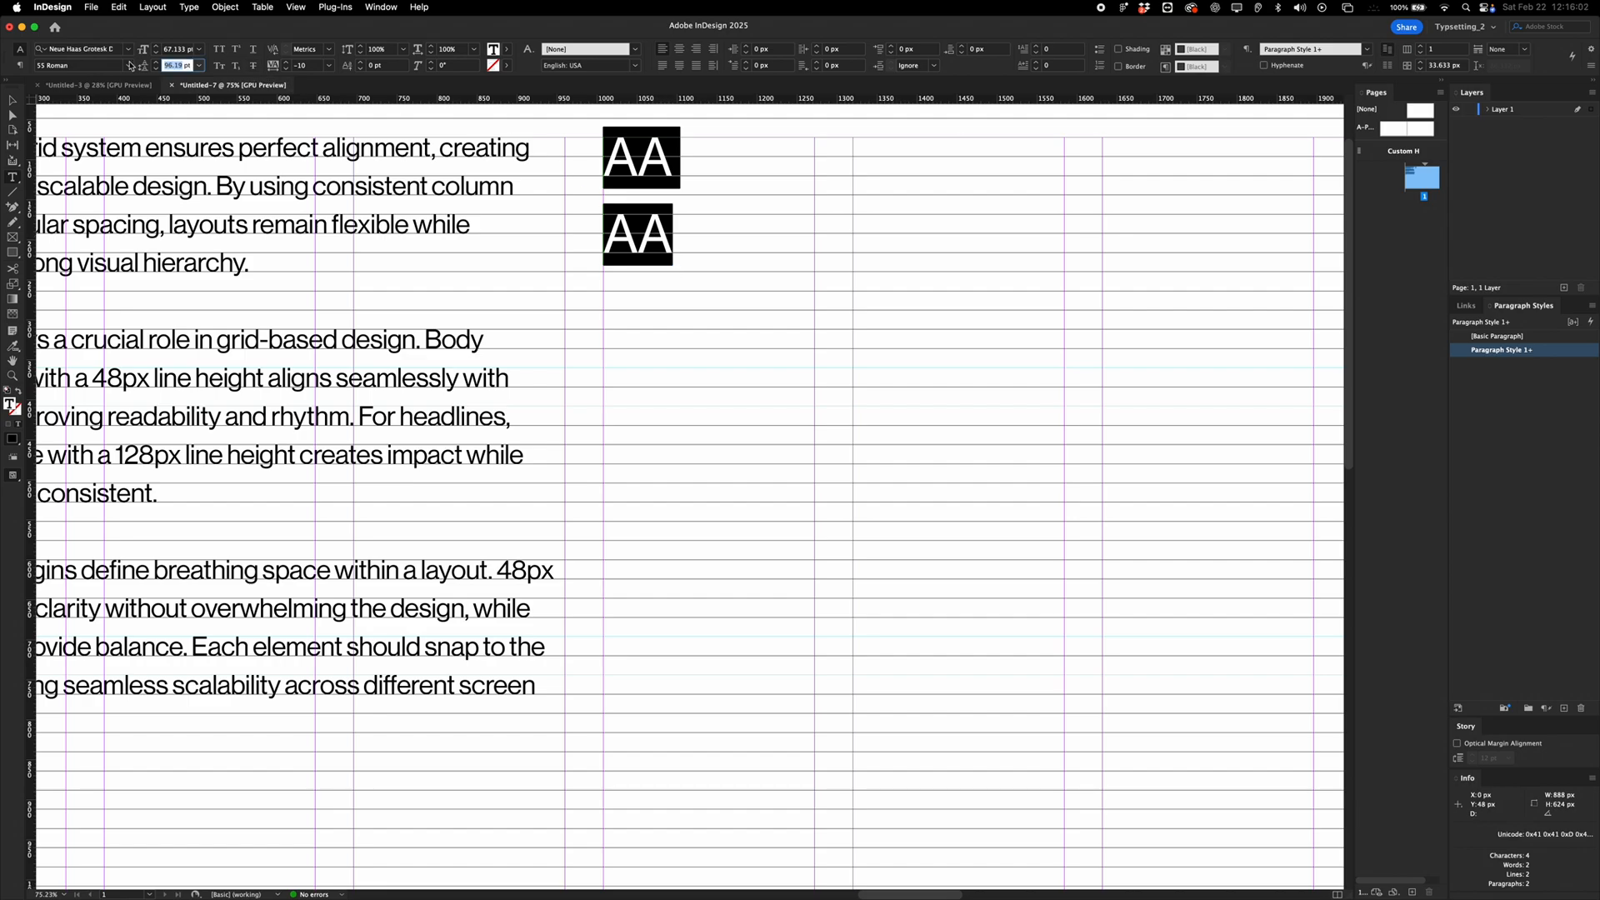
{"action": "type", "text": "80"}
{"action": "key", "text": "Return"}
{"action": "key", "text": "Escape"}
{"action": "key", "text": "w"}
{"action": "key", "text": "super+shift+a"}
{"action": "scroll", "coordinate": [648, 270], "scroll_direction": "down", "scroll_amount": 2}
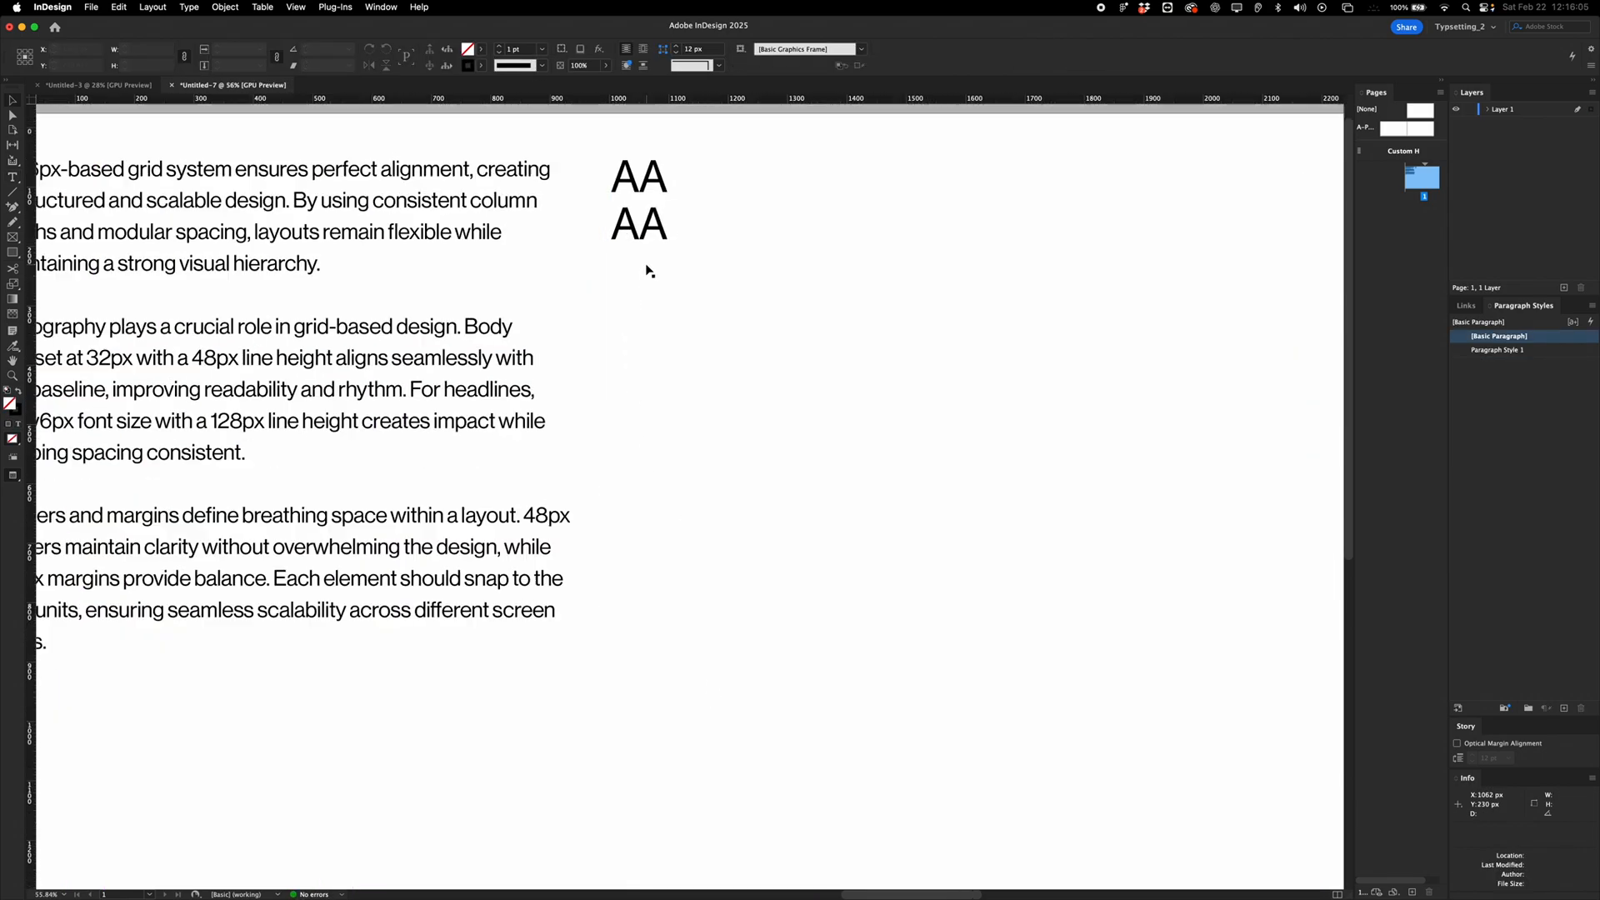
{"action": "scroll", "coordinate": [647, 270], "scroll_direction": "down", "scroll_amount": 2}
{"action": "key", "text": "w"}
Copy the body text from the first frame and paste it below the AA lines.
{"action": "double_click", "coordinate": [663, 251]}
{"action": "double_click", "coordinate": [668, 244]}
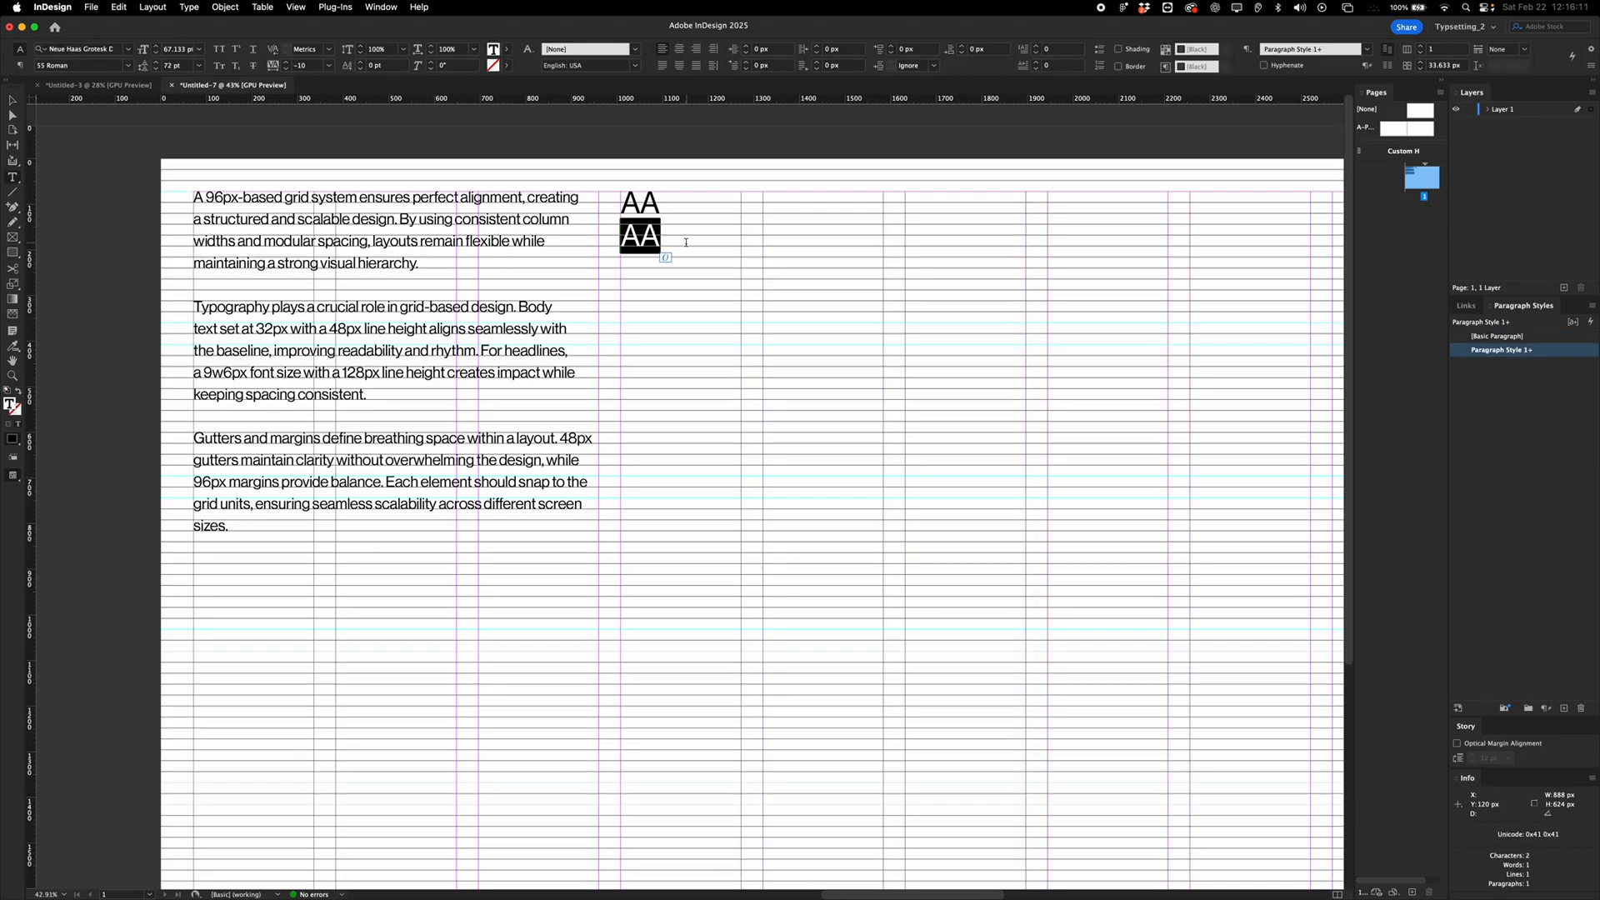
{"action": "double_click", "coordinate": [379, 353]}
{"action": "key", "text": "super+a"}
{"action": "key", "text": "super+c"}
{"action": "left_click", "coordinate": [633, 243]}
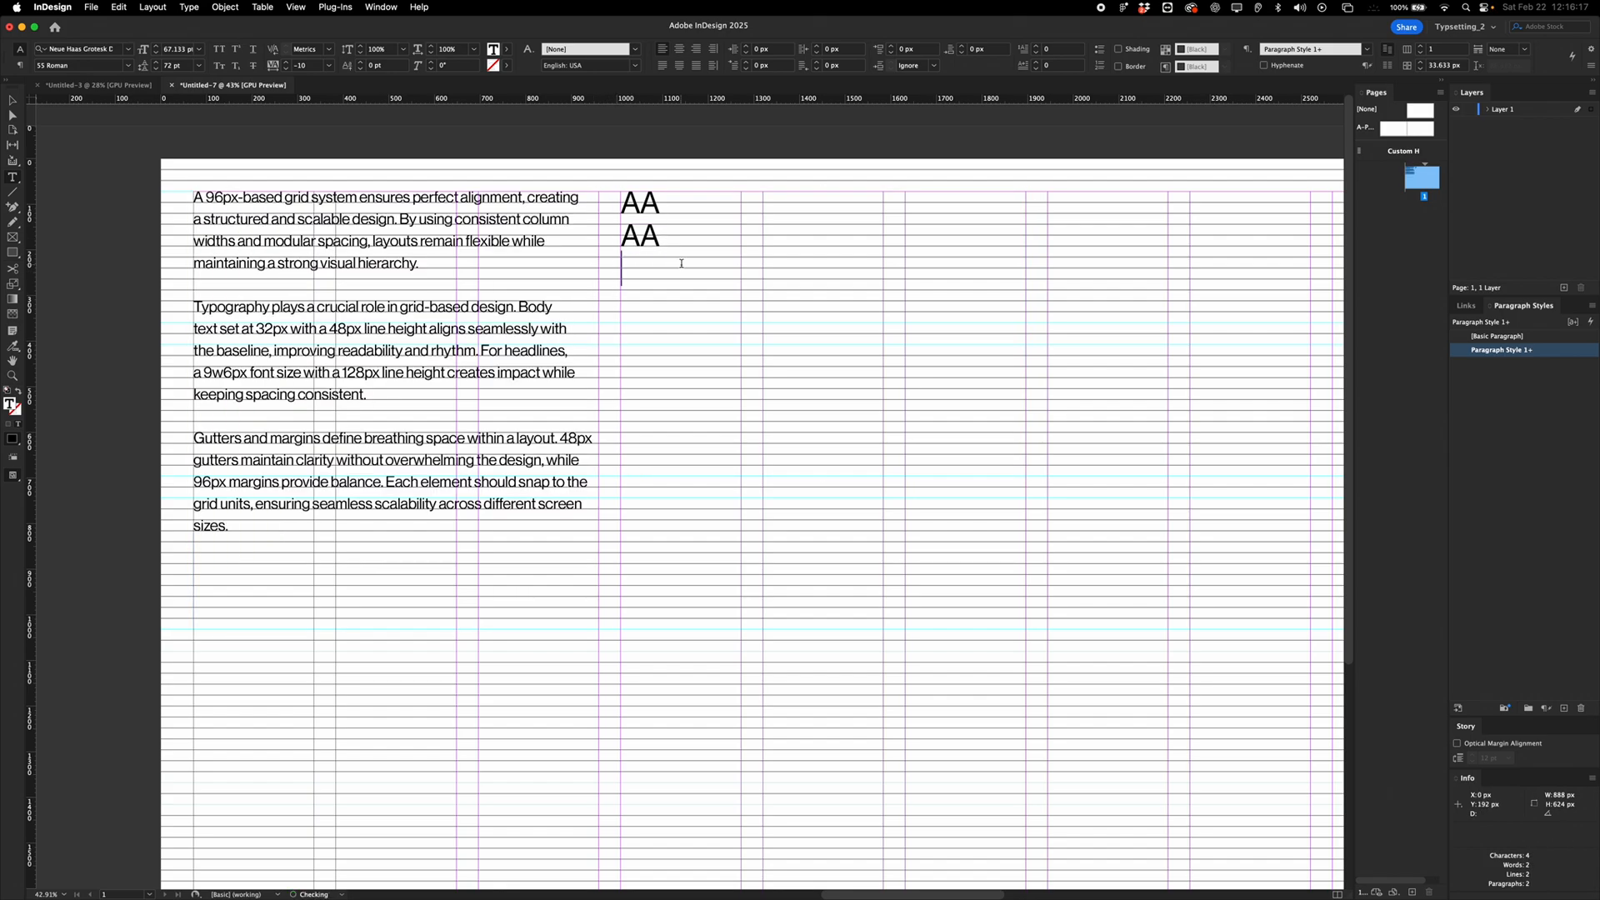
{"action": "key", "text": "super+v"}
Set all text in the second frame to 67.133 pt with 72 pt leading.
{"action": "double_click", "coordinate": [676, 236]}
{"action": "left_click", "coordinate": [170, 51]}
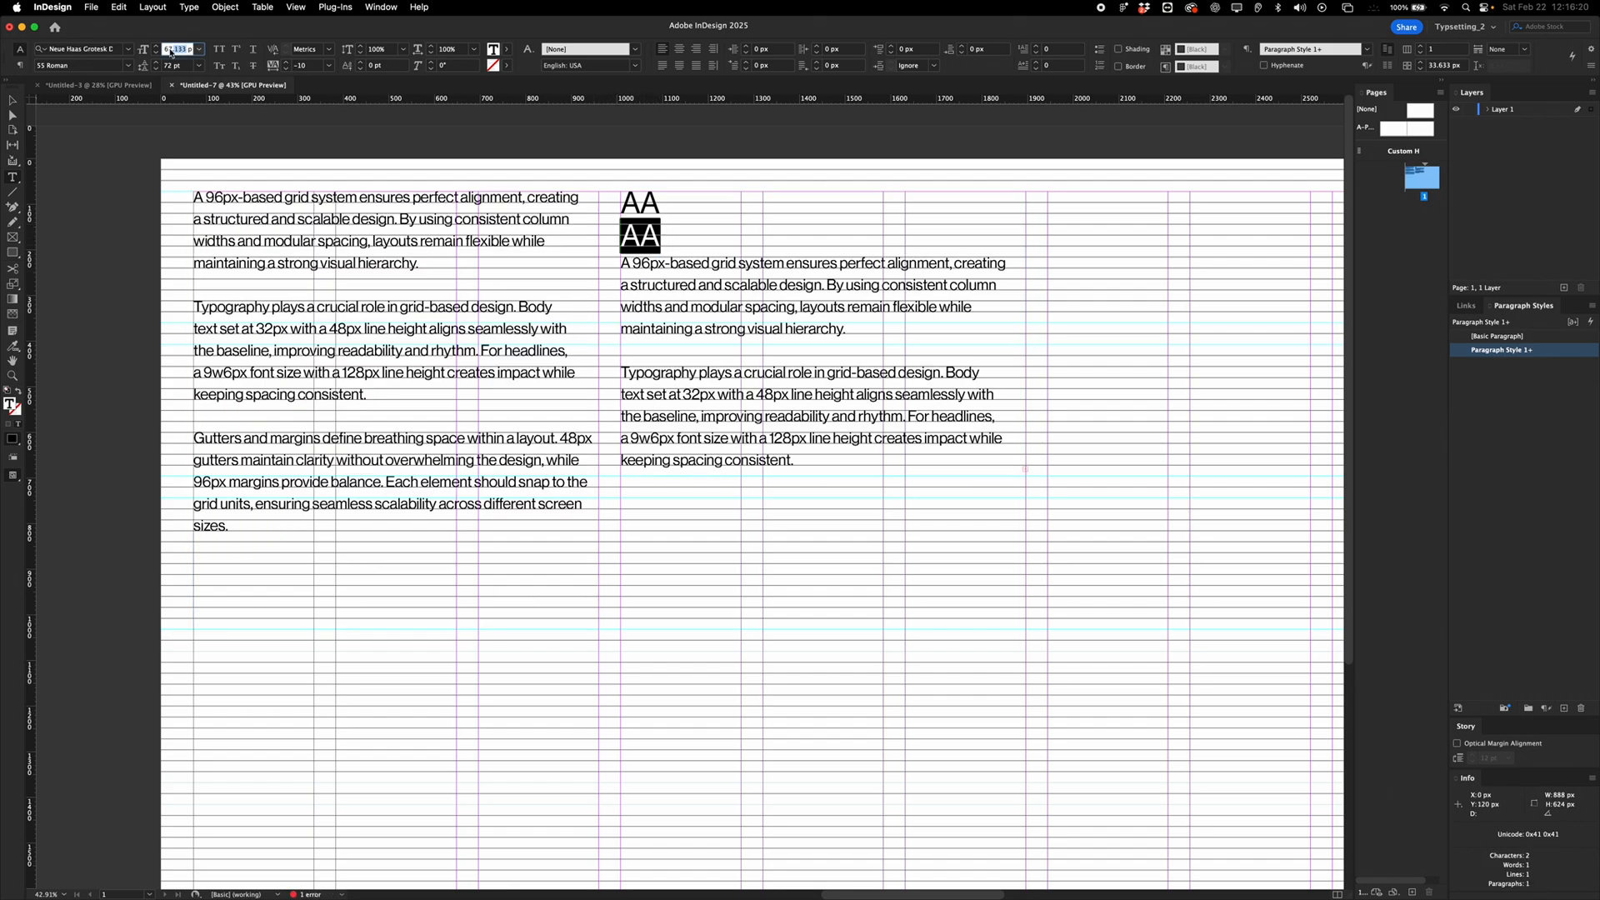
{"action": "key", "text": "super+a"}
{"action": "left_click", "coordinate": [175, 66]}
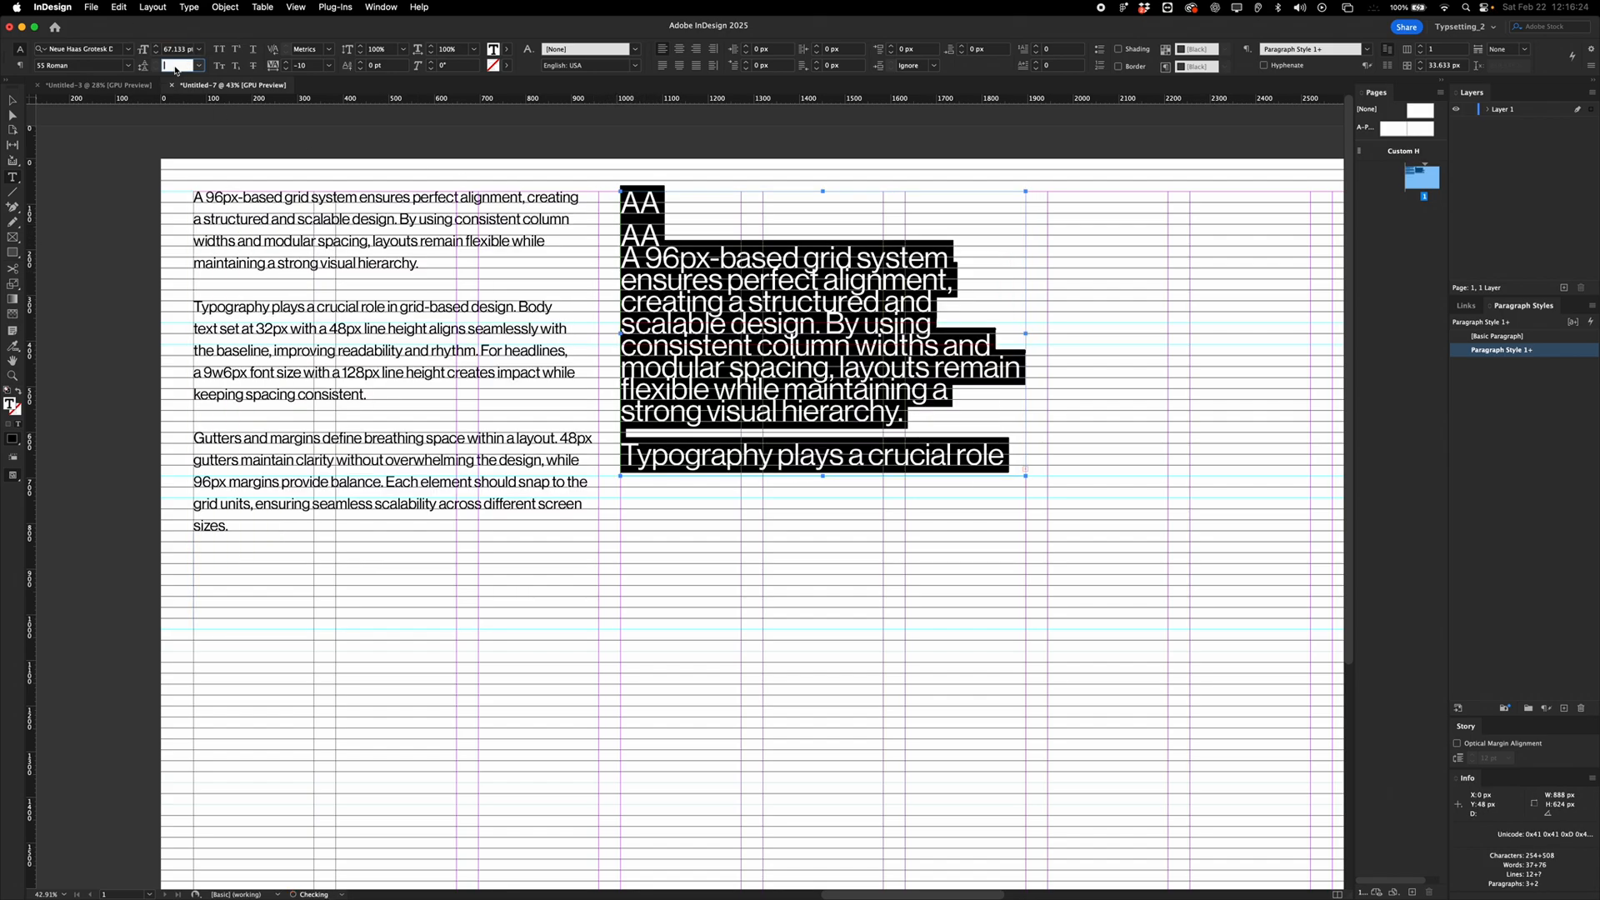
{"action": "type", "text": "72"}
{"action": "key", "text": "Return"}
Delete the two AA lines above the pasted body text.
{"action": "left_click", "coordinate": [624, 269]}
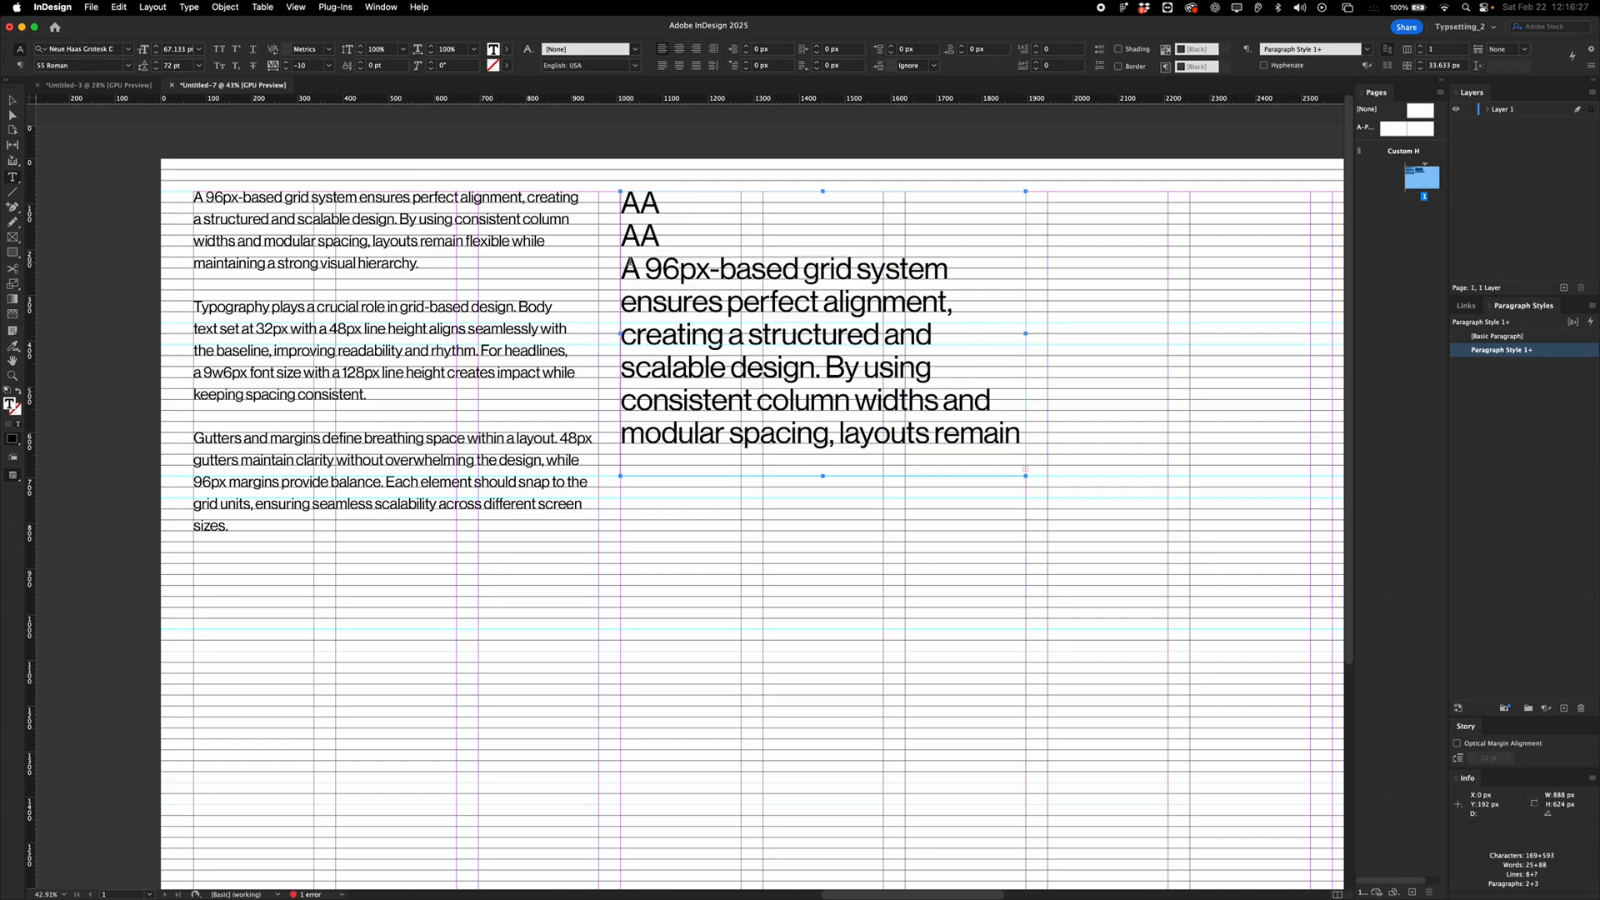
{"action": "key", "text": "BackSpace"}
{"action": "key", "text": "BackSpace"}
{"action": "key", "text": "BackSpace"}
{"action": "key", "text": "BackSpace"}
{"action": "key", "text": "BackSpace"}
{"action": "key", "text": "BackSpace"}
{"action": "key", "text": "Escape"}
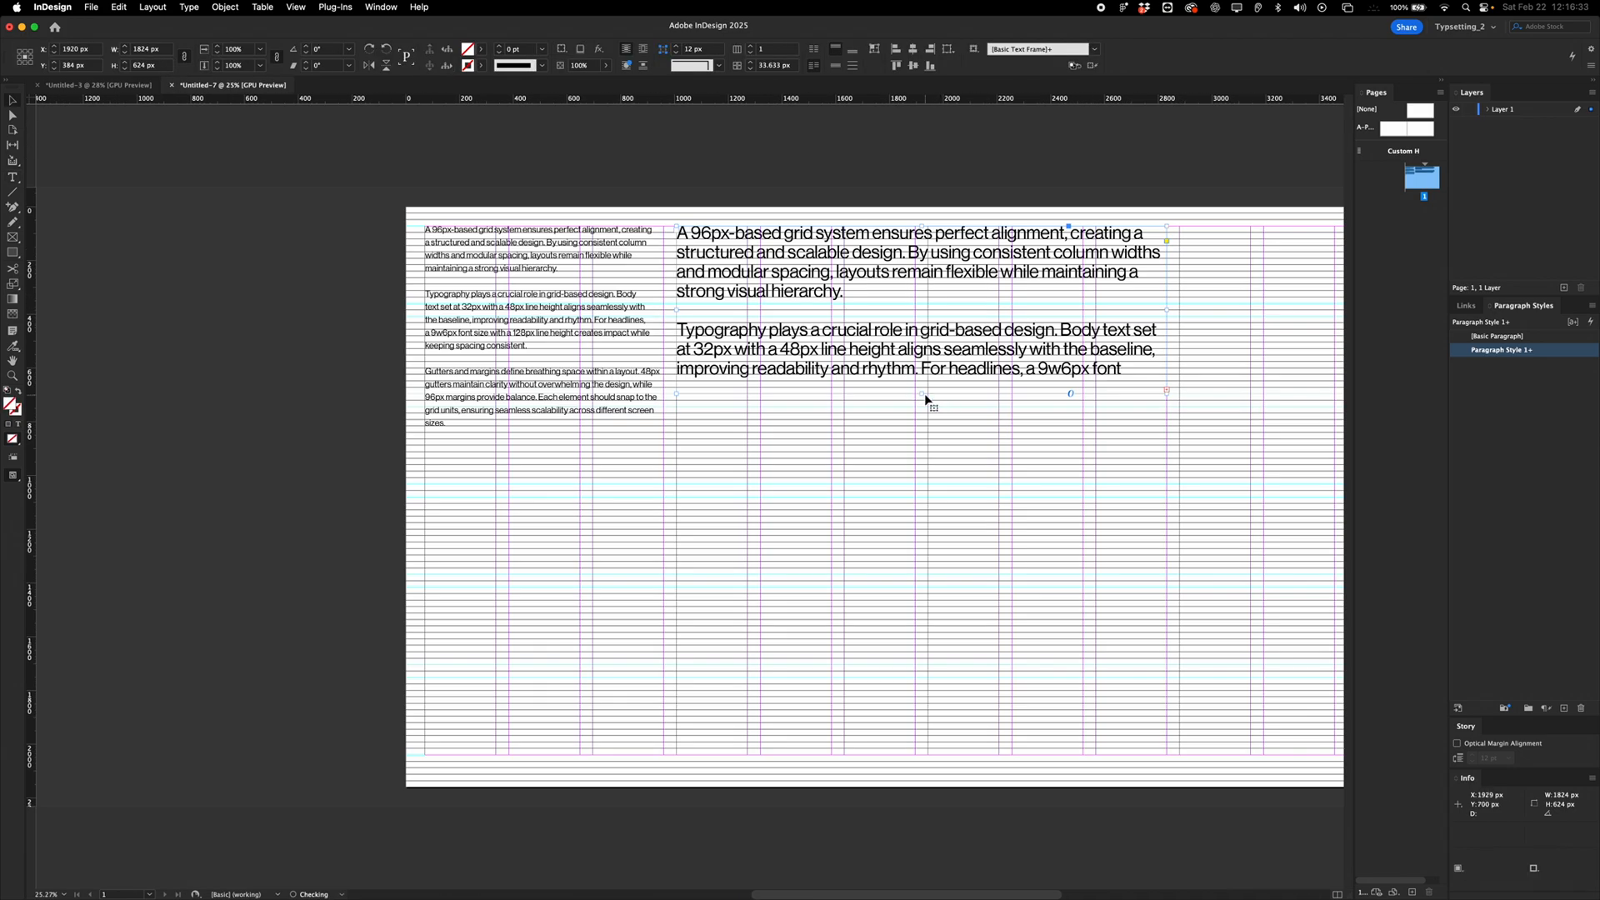
Enlarge the larger text's frame to 1824 × 1296 px and shift both text frames two columns to the right.
{"action": "left_click_drag", "start_coordinate": [924, 394], "coordinate": [860, 570]}
{"action": "left_click_drag", "start_coordinate": [552, 325], "coordinate": [719, 325]}
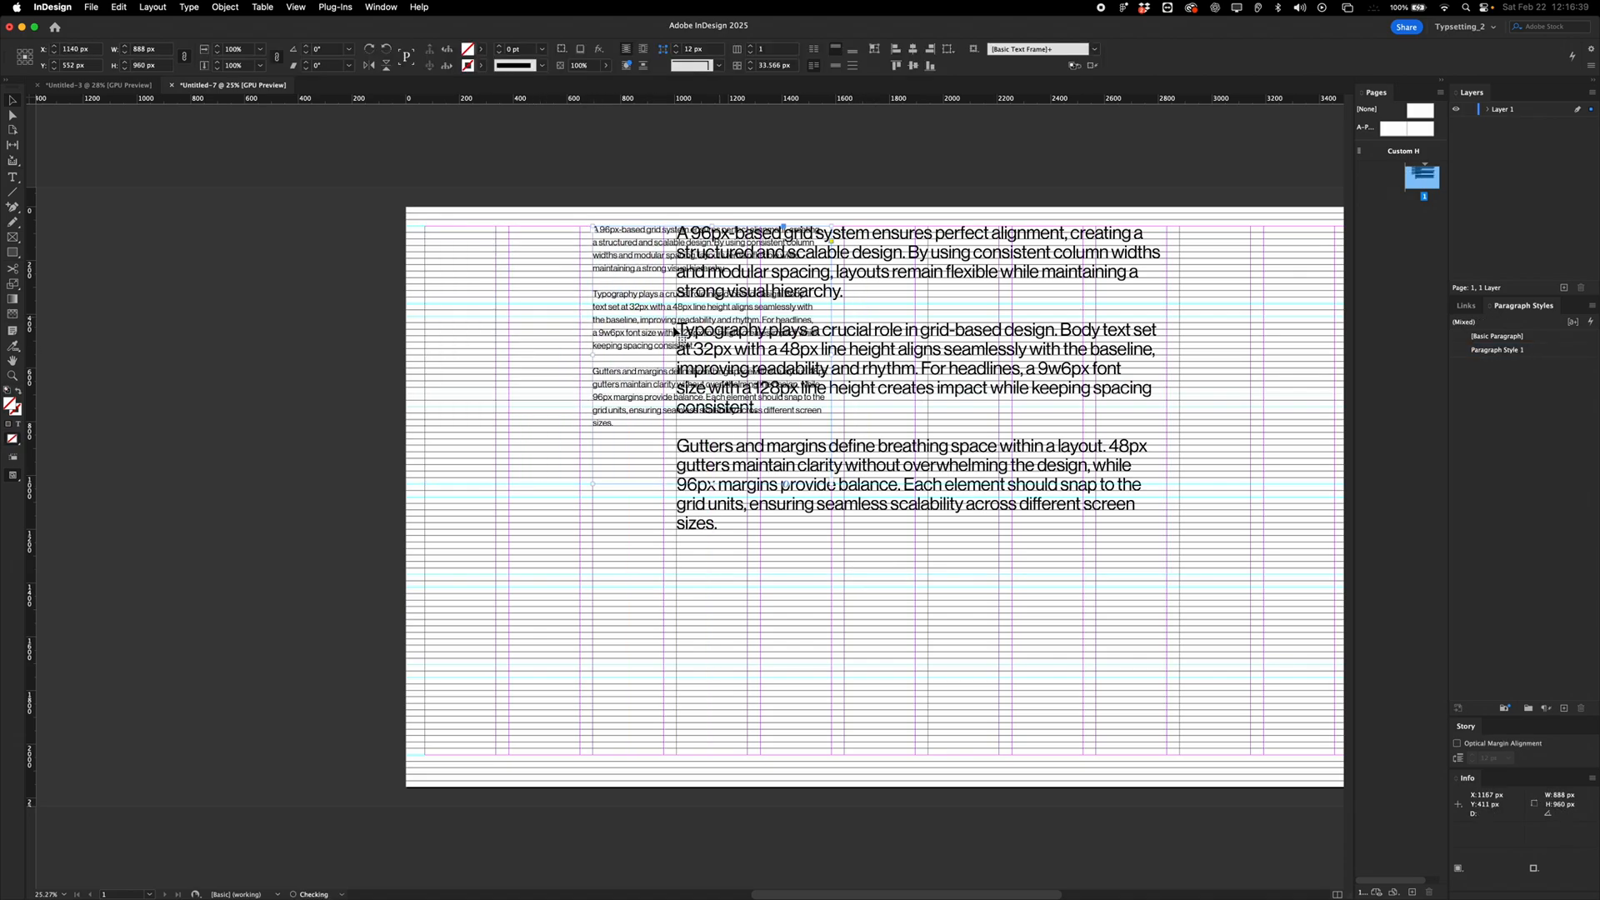
{"action": "left_click", "coordinate": [911, 255]}
{"action": "left_click_drag", "start_coordinate": [911, 256], "coordinate": [1079, 257]}
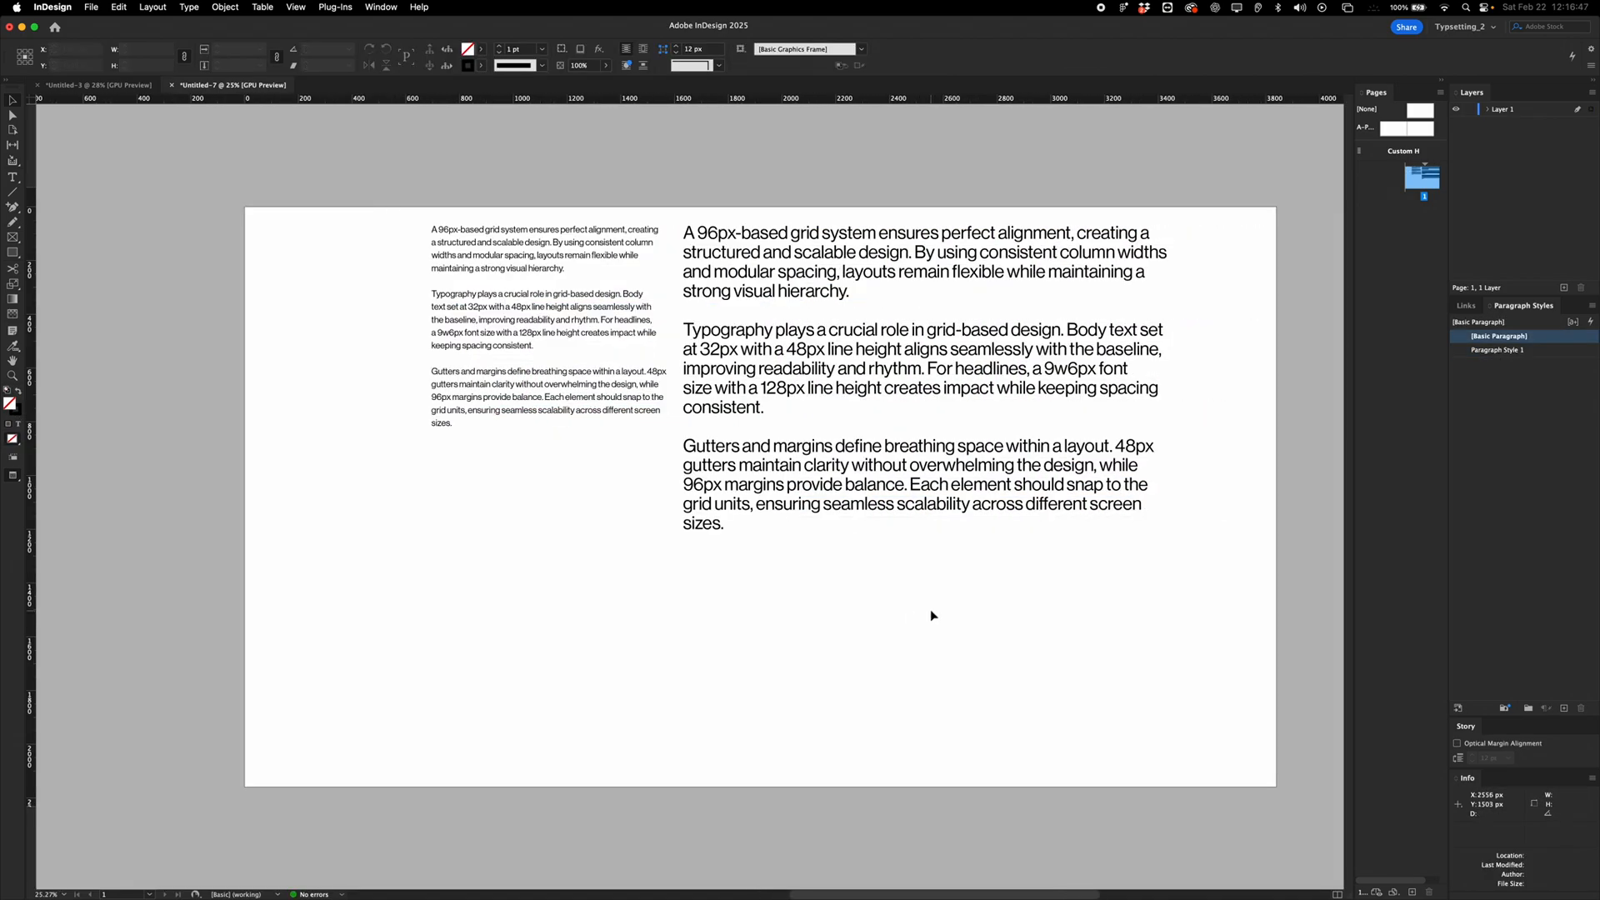
{"action": "key", "text": "w"}
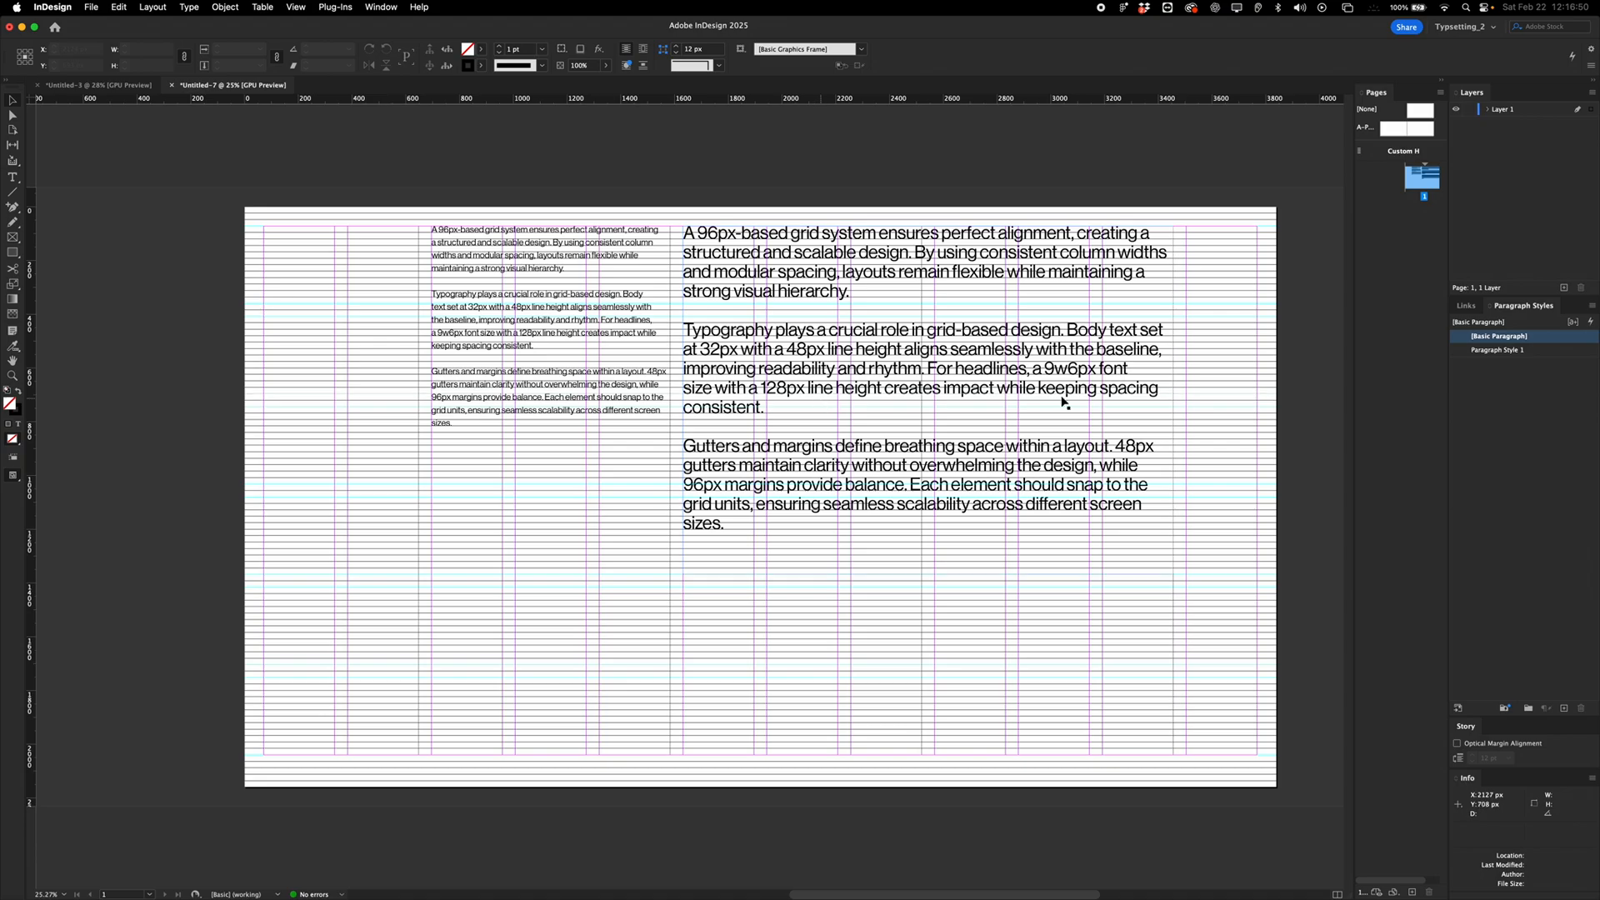
Increase the larger text's leading by 24 pt to 96 pt and view the whole page.
{"action": "left_click", "coordinate": [1492, 350]}
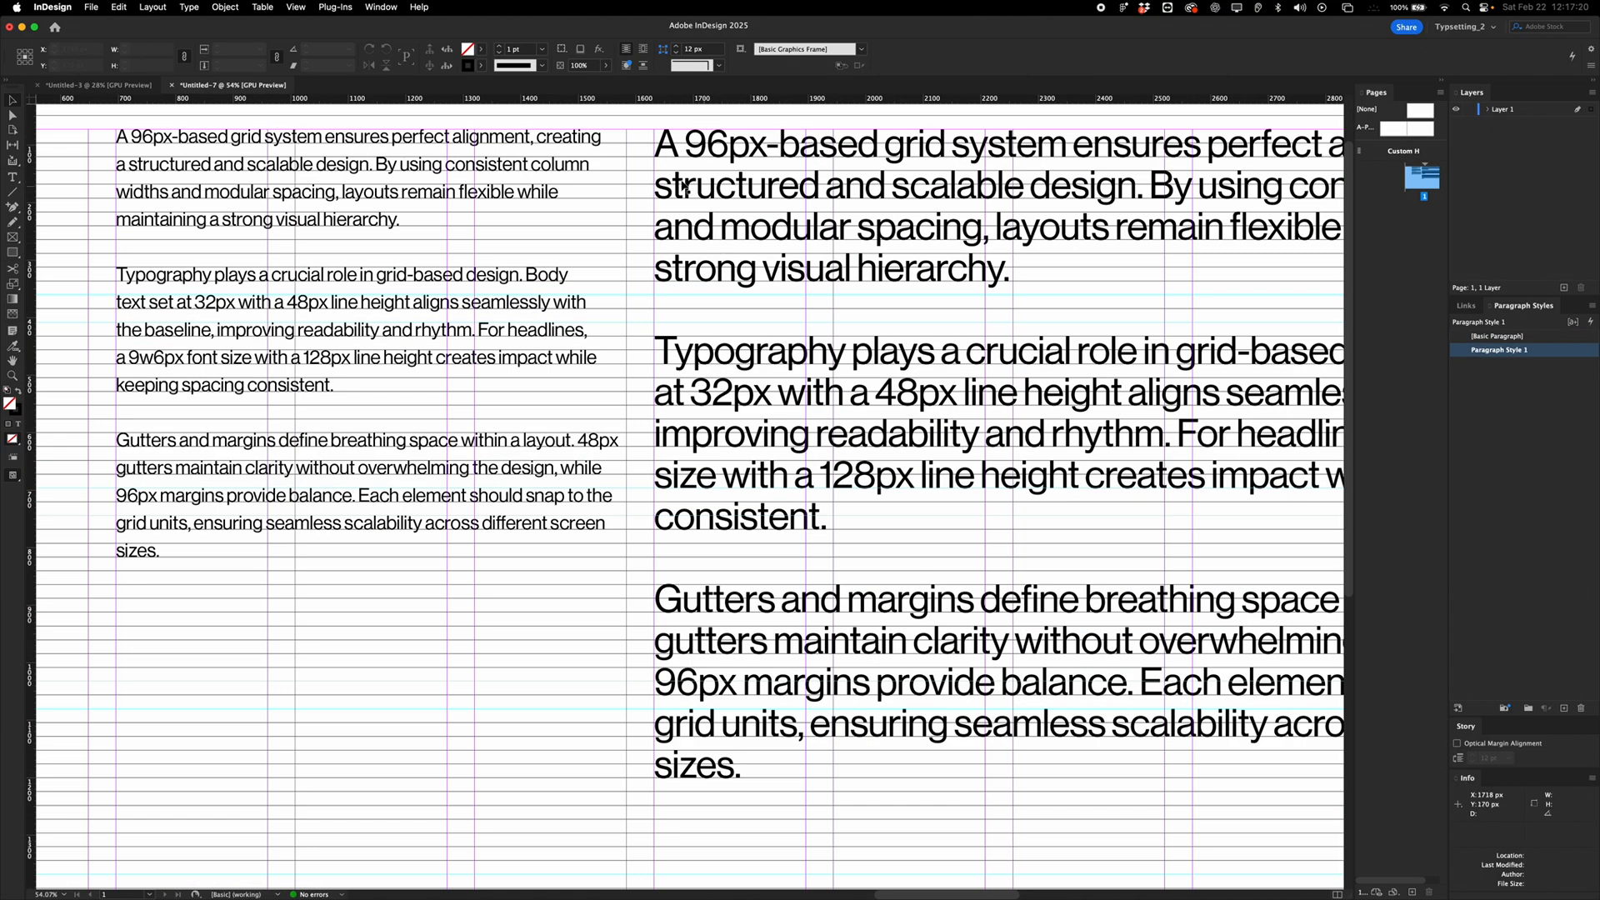
{"action": "key", "text": "Return"}
{"action": "key", "text": "super+a"}
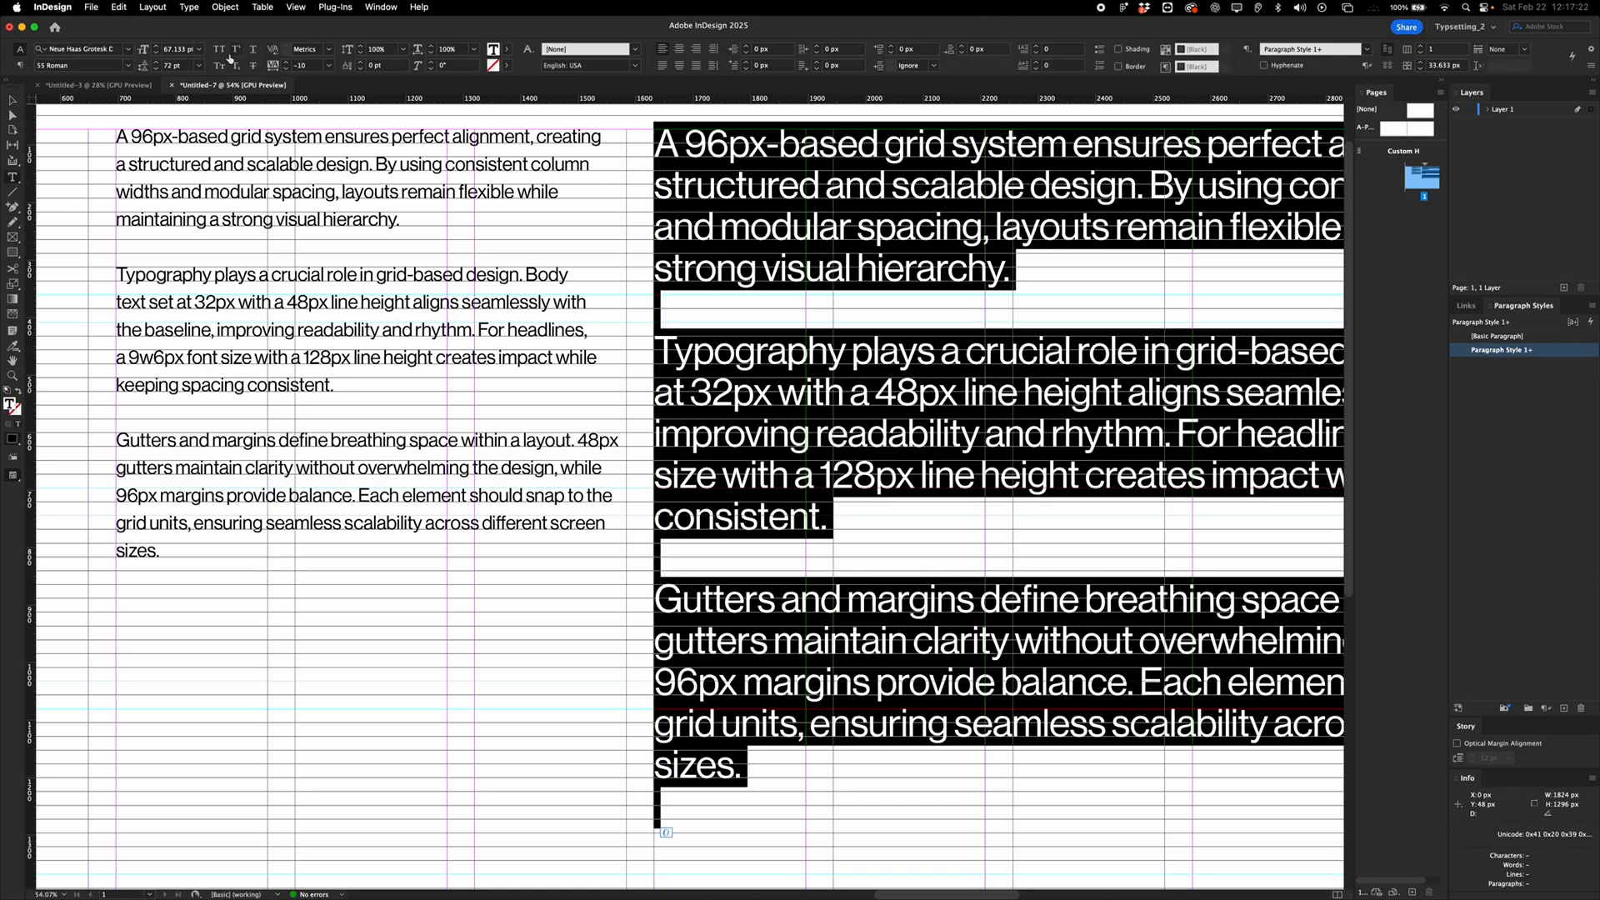
{"action": "left_click", "coordinate": [170, 66]}
{"action": "type", "text": "+24"}
{"action": "key", "text": "Return"}
{"action": "key", "text": "super+0"}
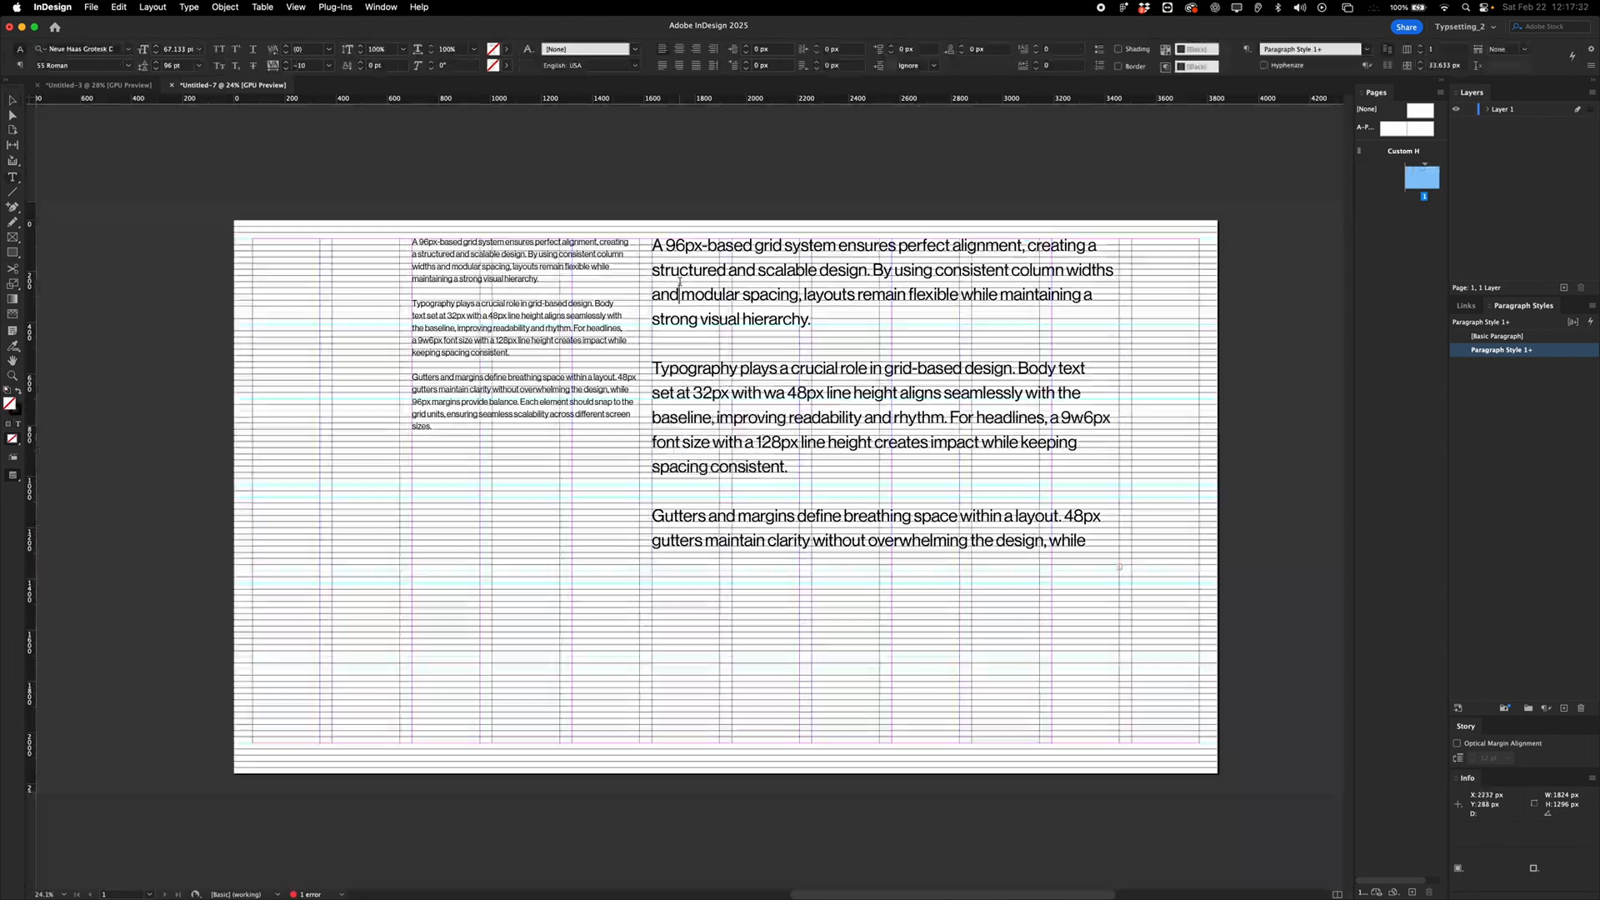
Change the larger text's font style to 45 Light and compare the page with and without the grids.
{"action": "left_click", "coordinate": [129, 67]}
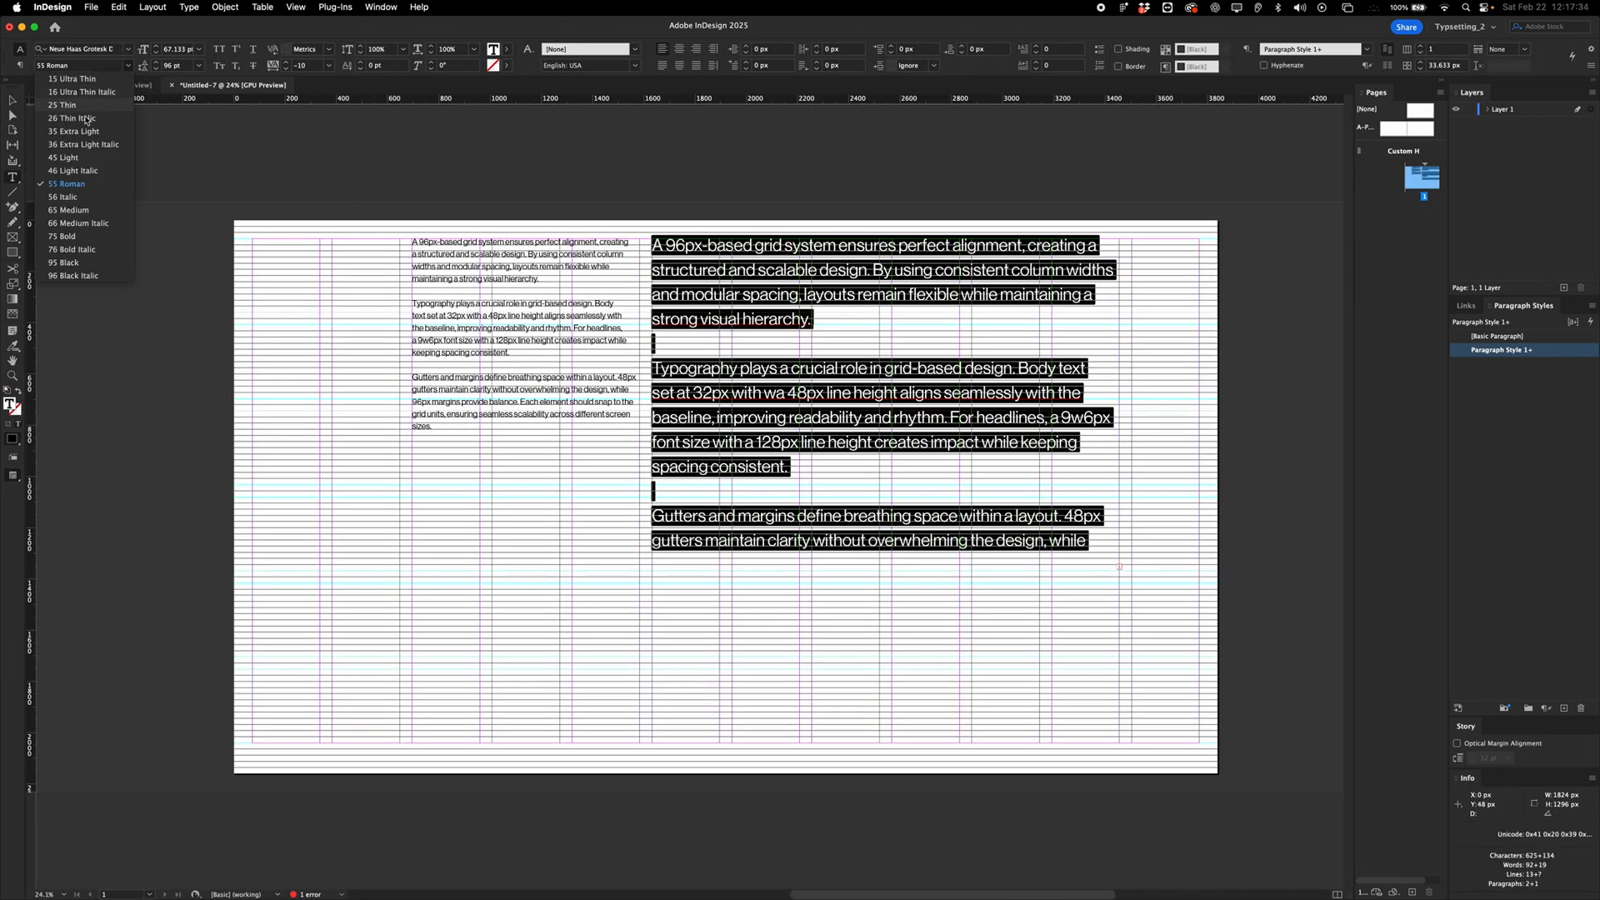
{"action": "left_click", "coordinate": [73, 158]}
{"action": "key", "text": "Escape"}
{"action": "left_click", "coordinate": [617, 150]}
{"action": "key", "text": "w"}
{"action": "key", "text": "w"}
{"action": "left_click", "coordinate": [789, 347]}
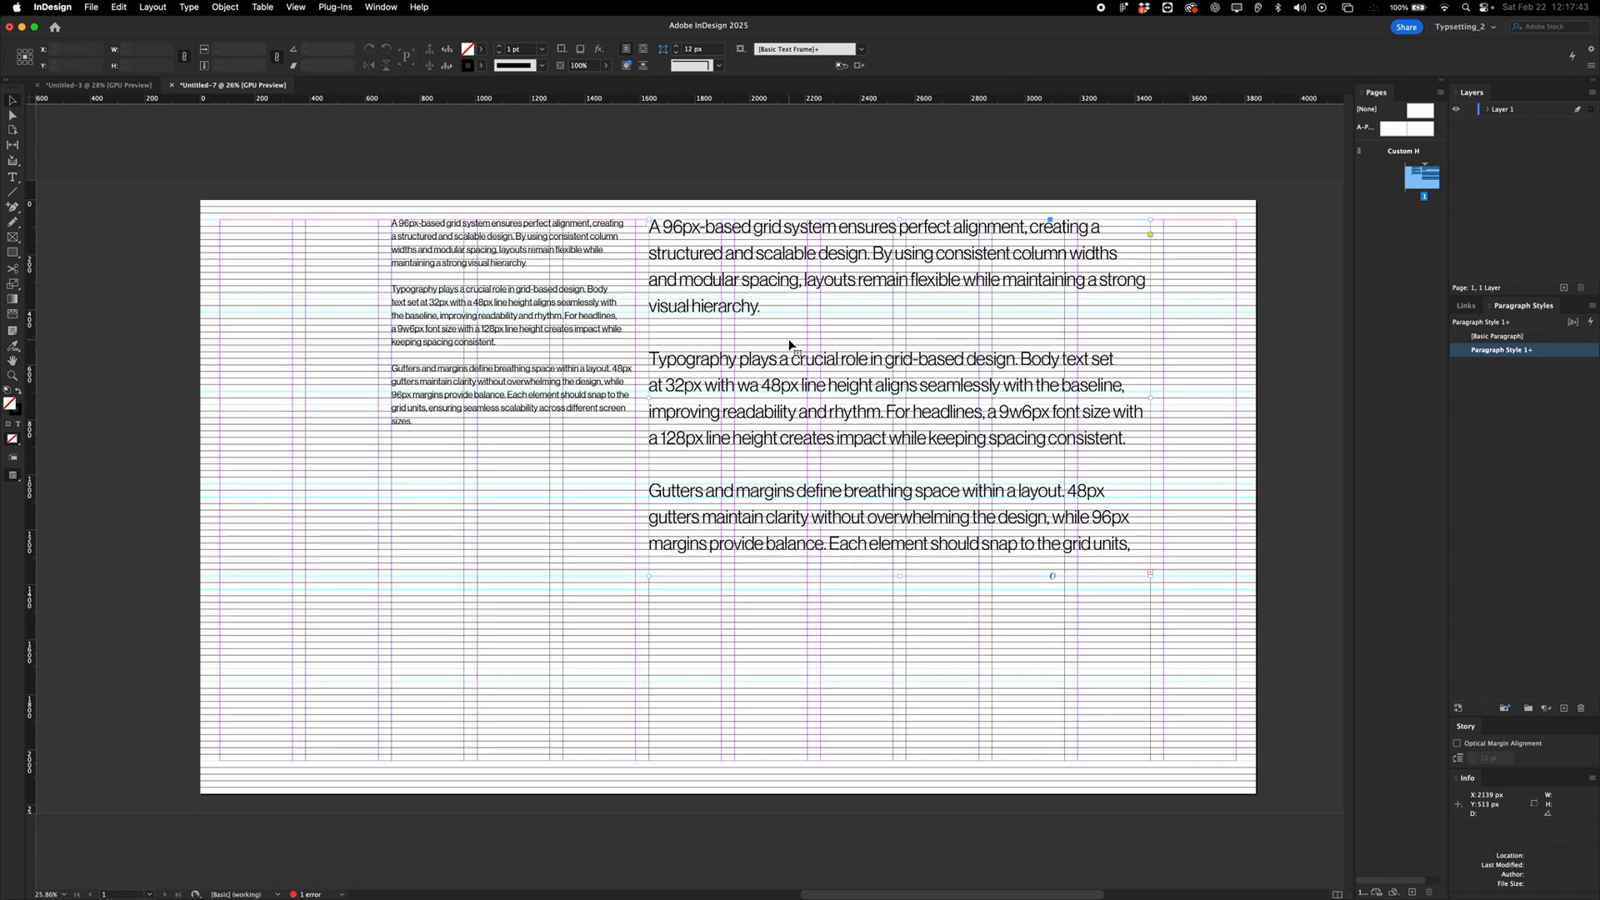
Extend the larger text's frame to 1488 px high and move both text frames down 336 px.
{"action": "left_click_drag", "start_coordinate": [898, 578], "coordinate": [843, 616]}
{"action": "left_click", "coordinate": [553, 286], "text": "shift"}
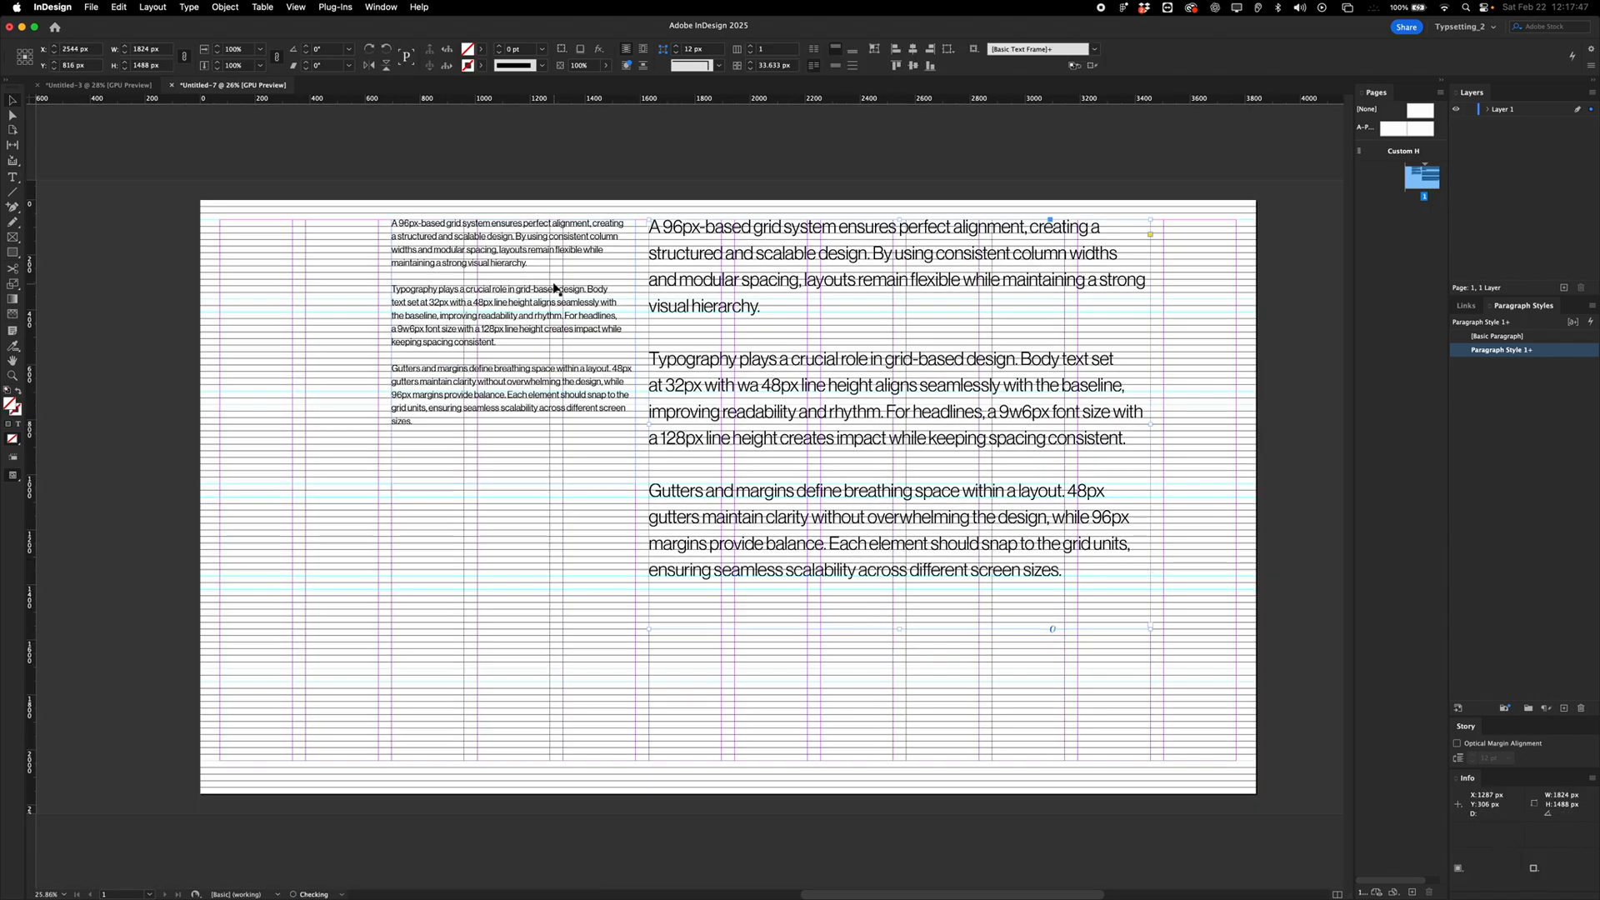
{"action": "left_click_drag", "start_coordinate": [696, 281], "coordinate": [715, 365]}
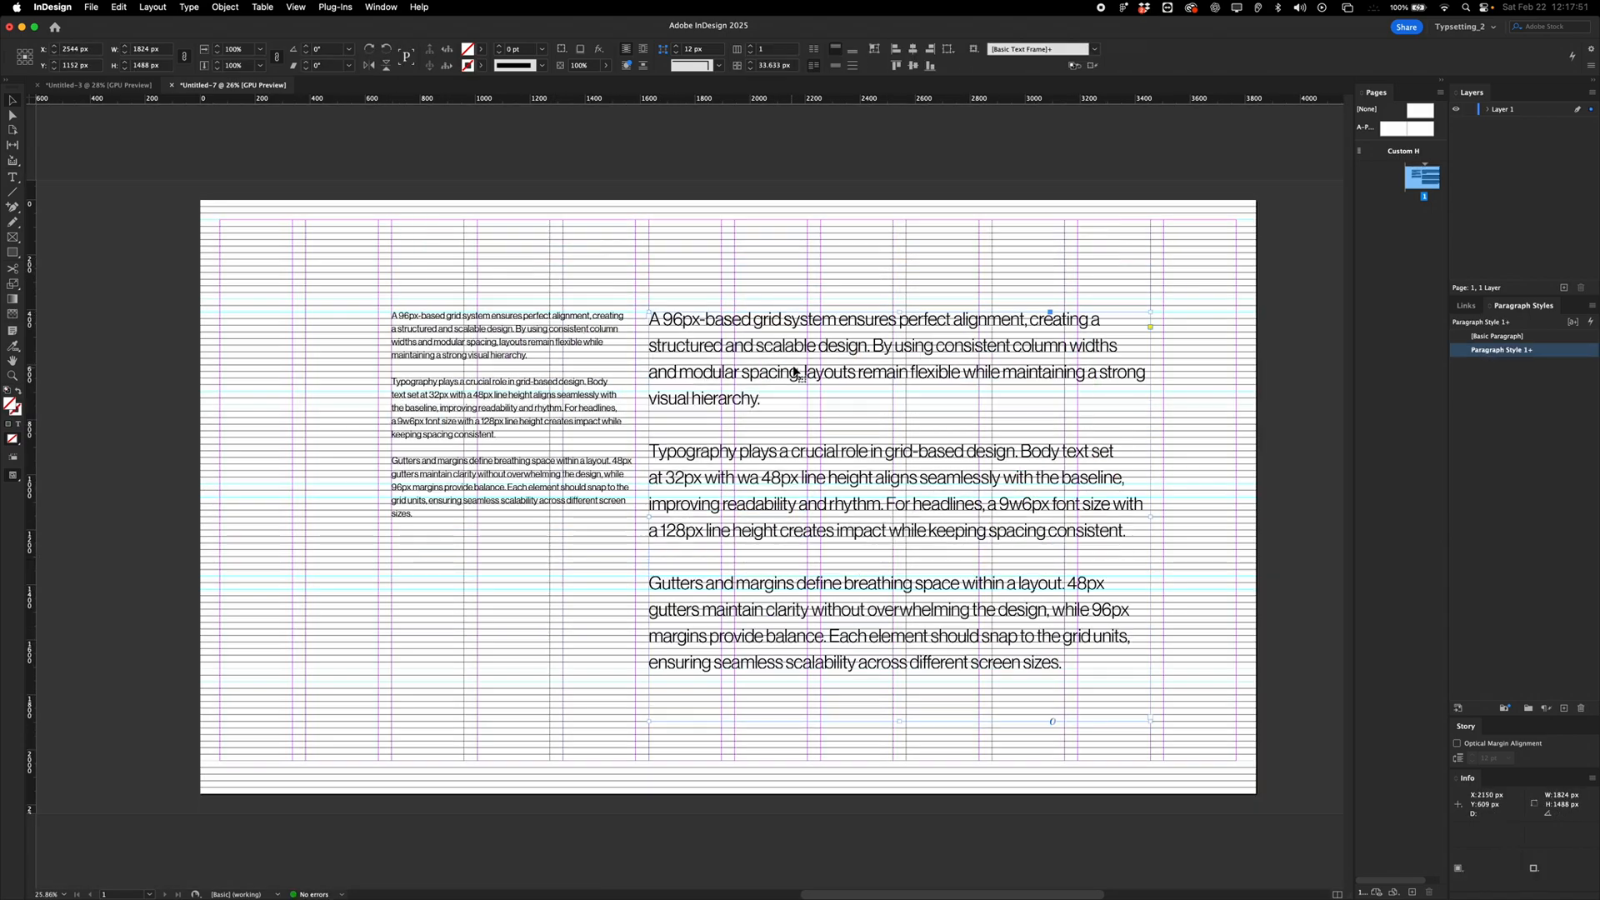
Duplicate the larger text frame into the first columns, reduce its text to A, and narrow it to 576 px.
{"action": "left_click_drag", "start_coordinate": [797, 373], "coordinate": [368, 401]}
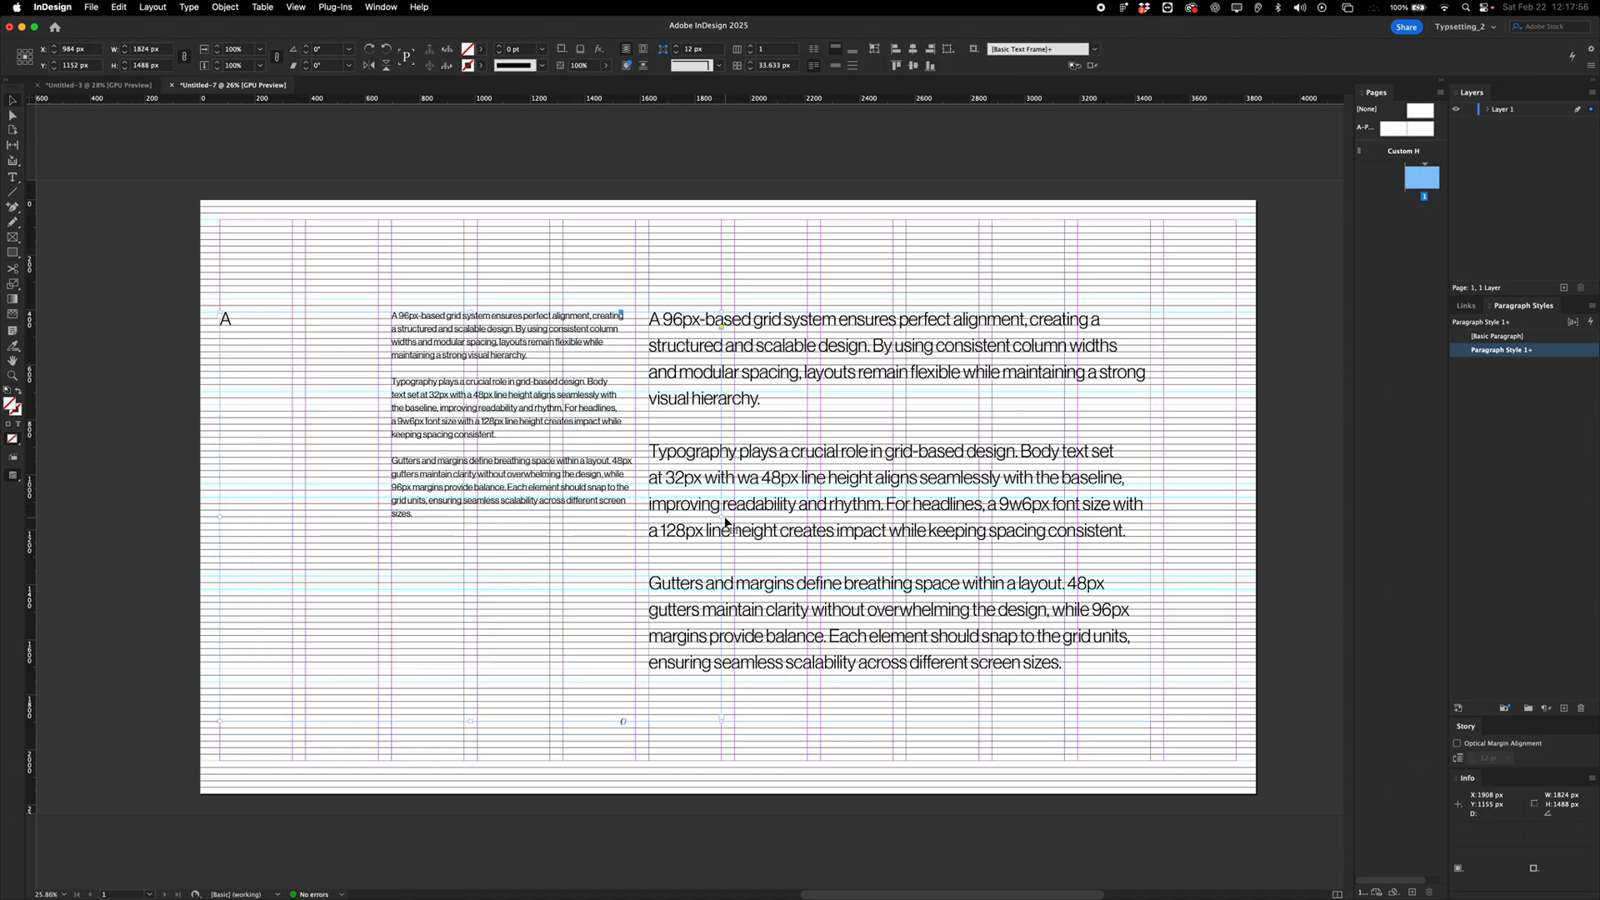
{"action": "left_click_drag", "start_coordinate": [722, 517], "coordinate": [379, 422]}
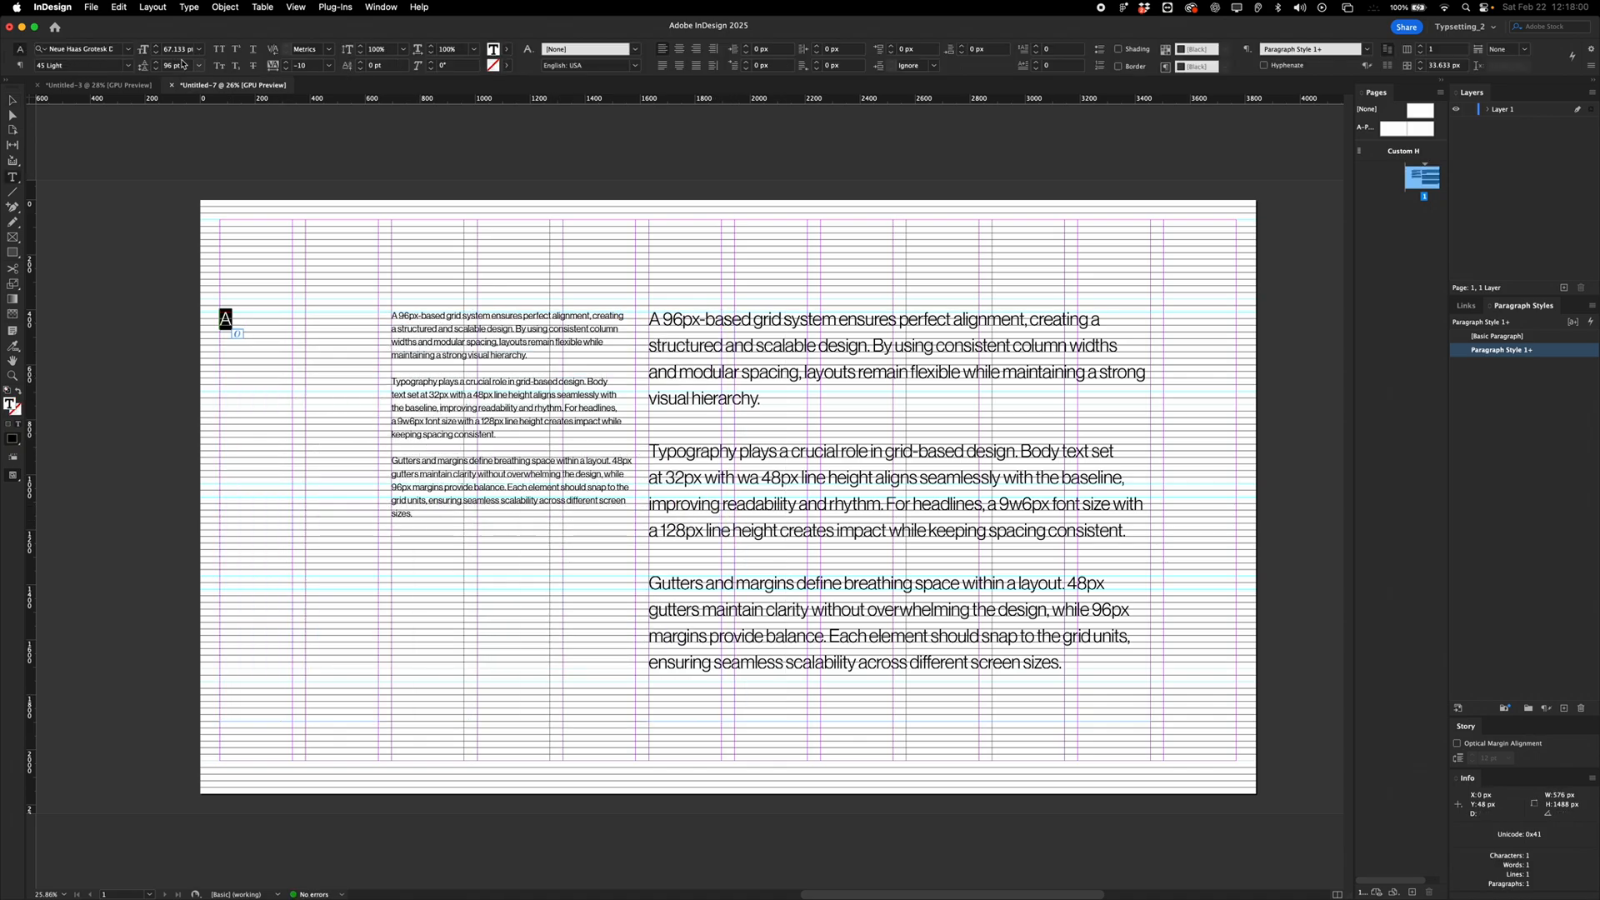
Scale the letter A's text frame and its text up to 96 px high and keep the frame 576 px wide.
{"action": "left_click", "coordinate": [184, 51]}
{"action": "key", "text": "Escape"}
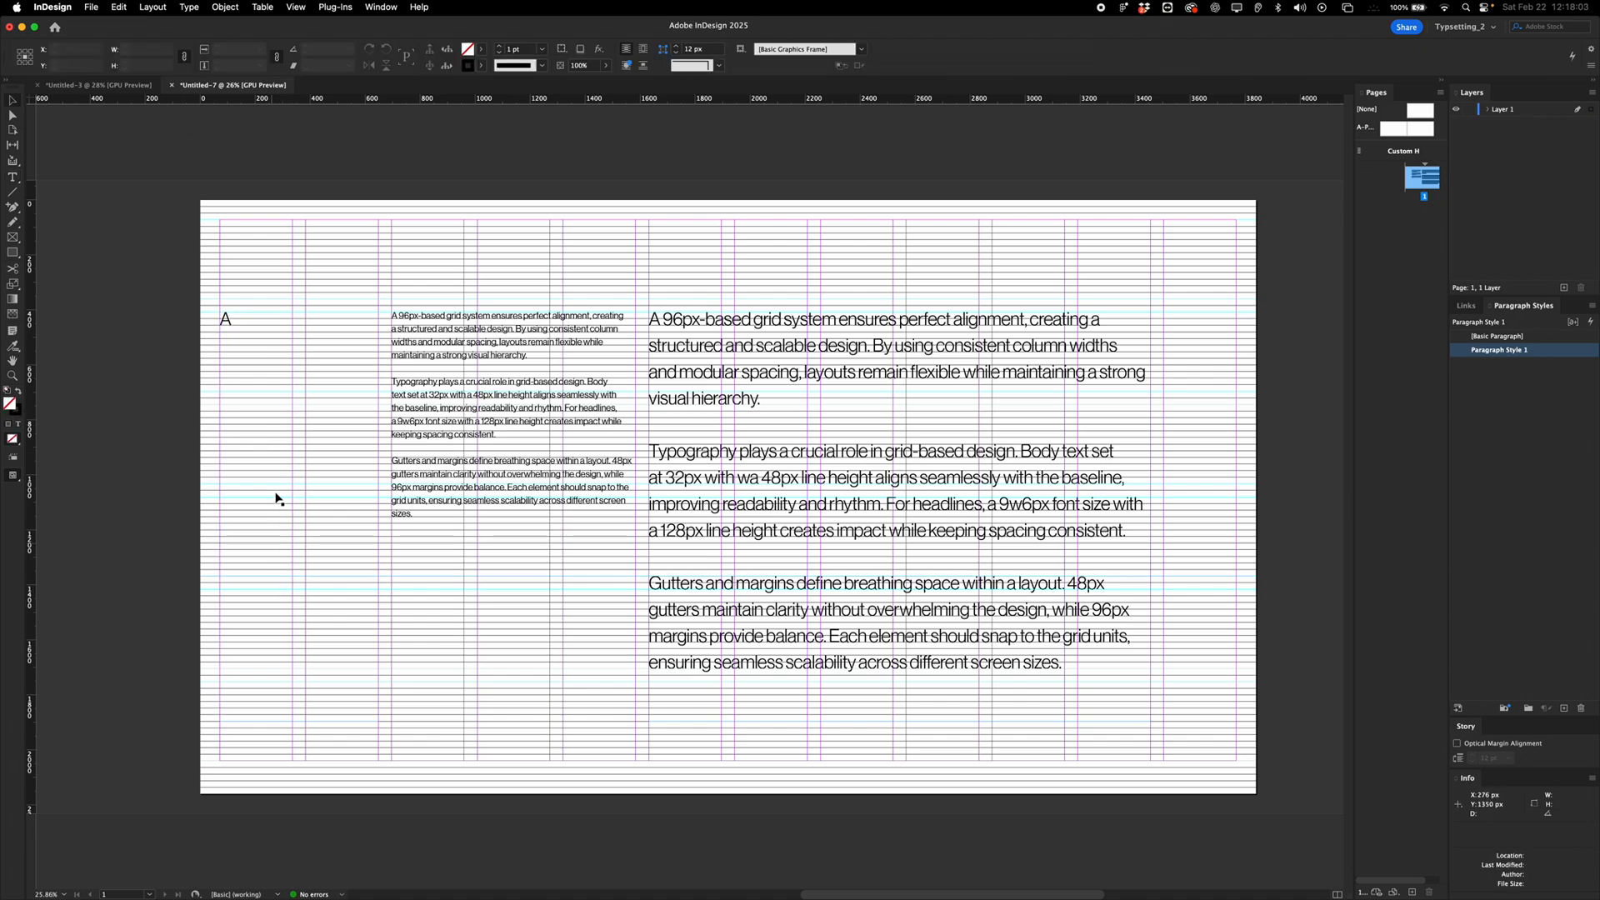
{"action": "double_click", "coordinate": [300, 721]}
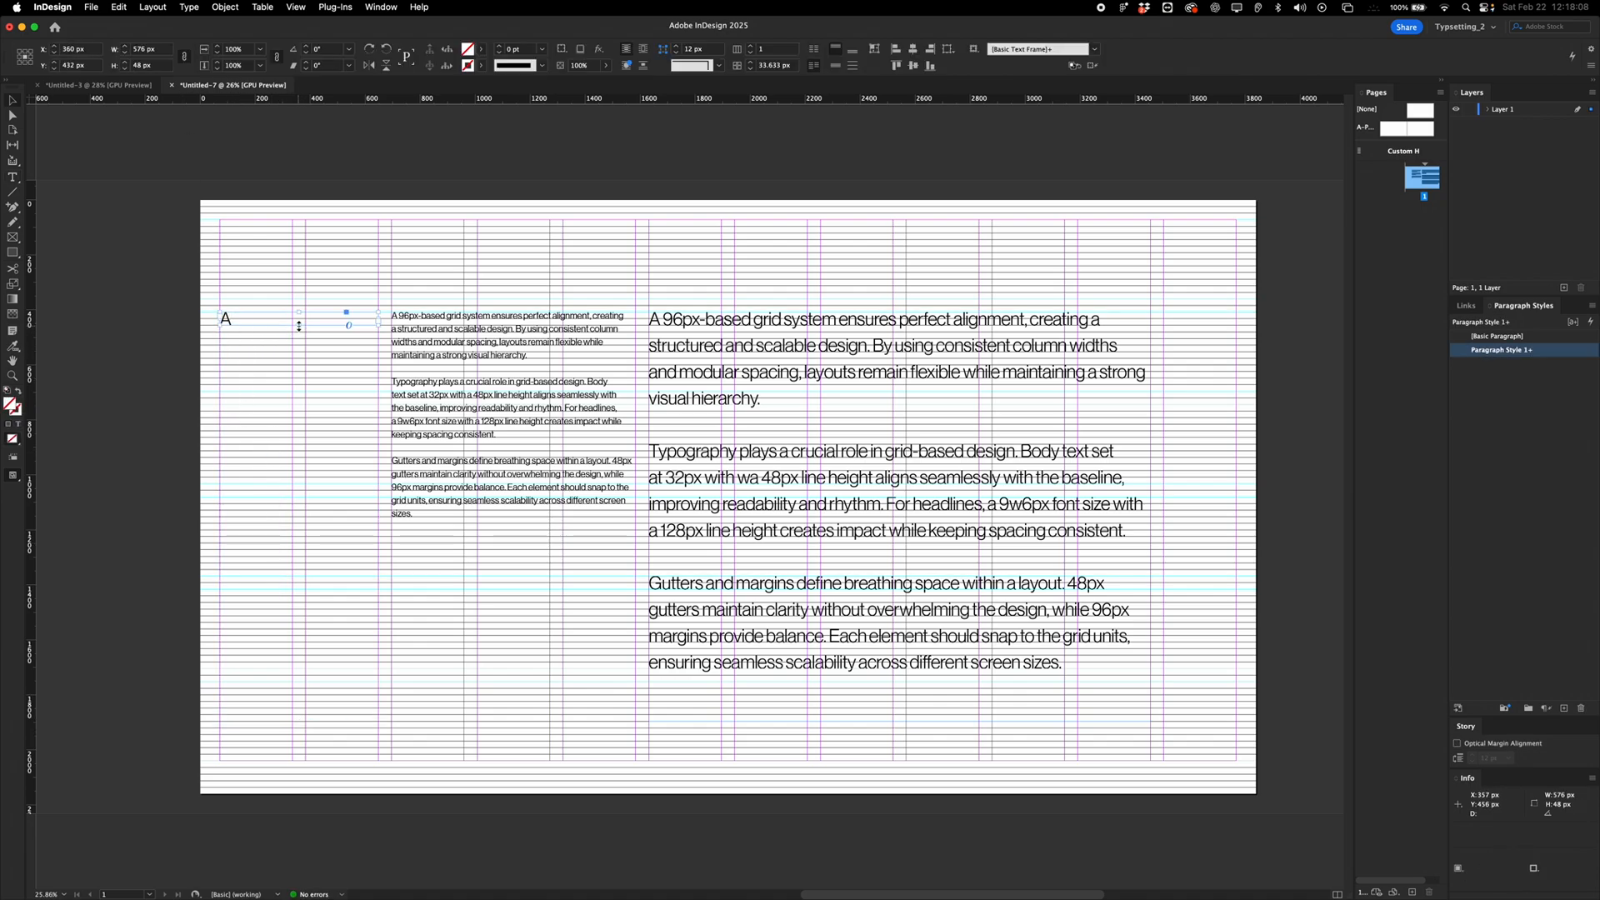
{"action": "left_click_drag", "start_coordinate": [299, 325], "coordinate": [300, 339]}
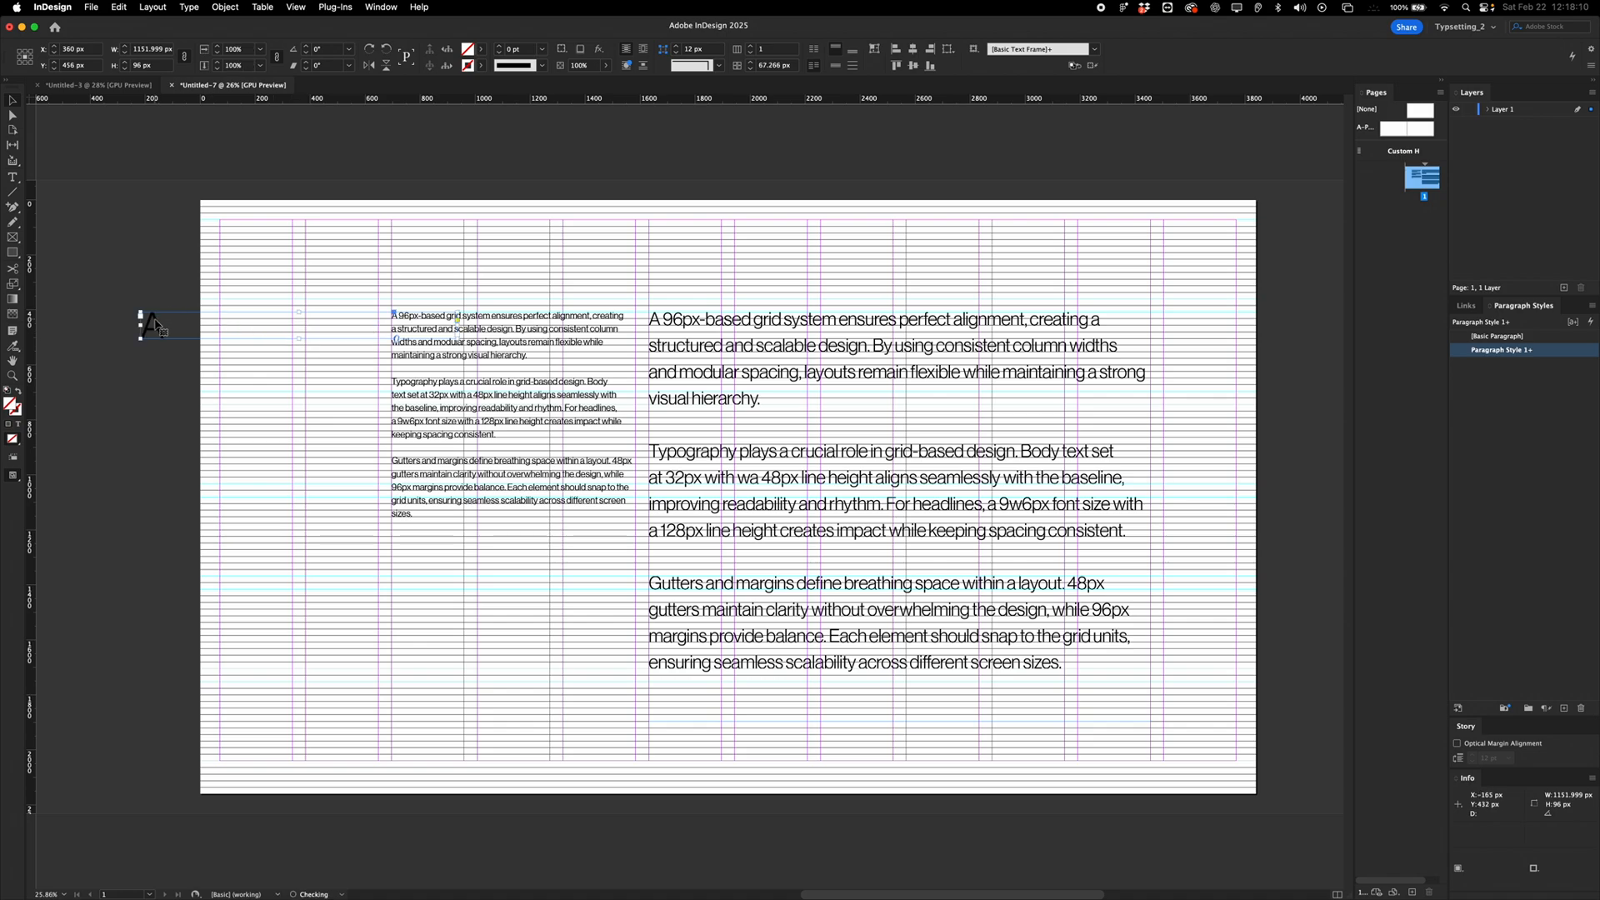
{"action": "left_click_drag", "start_coordinate": [348, 326], "coordinate": [379, 326]}
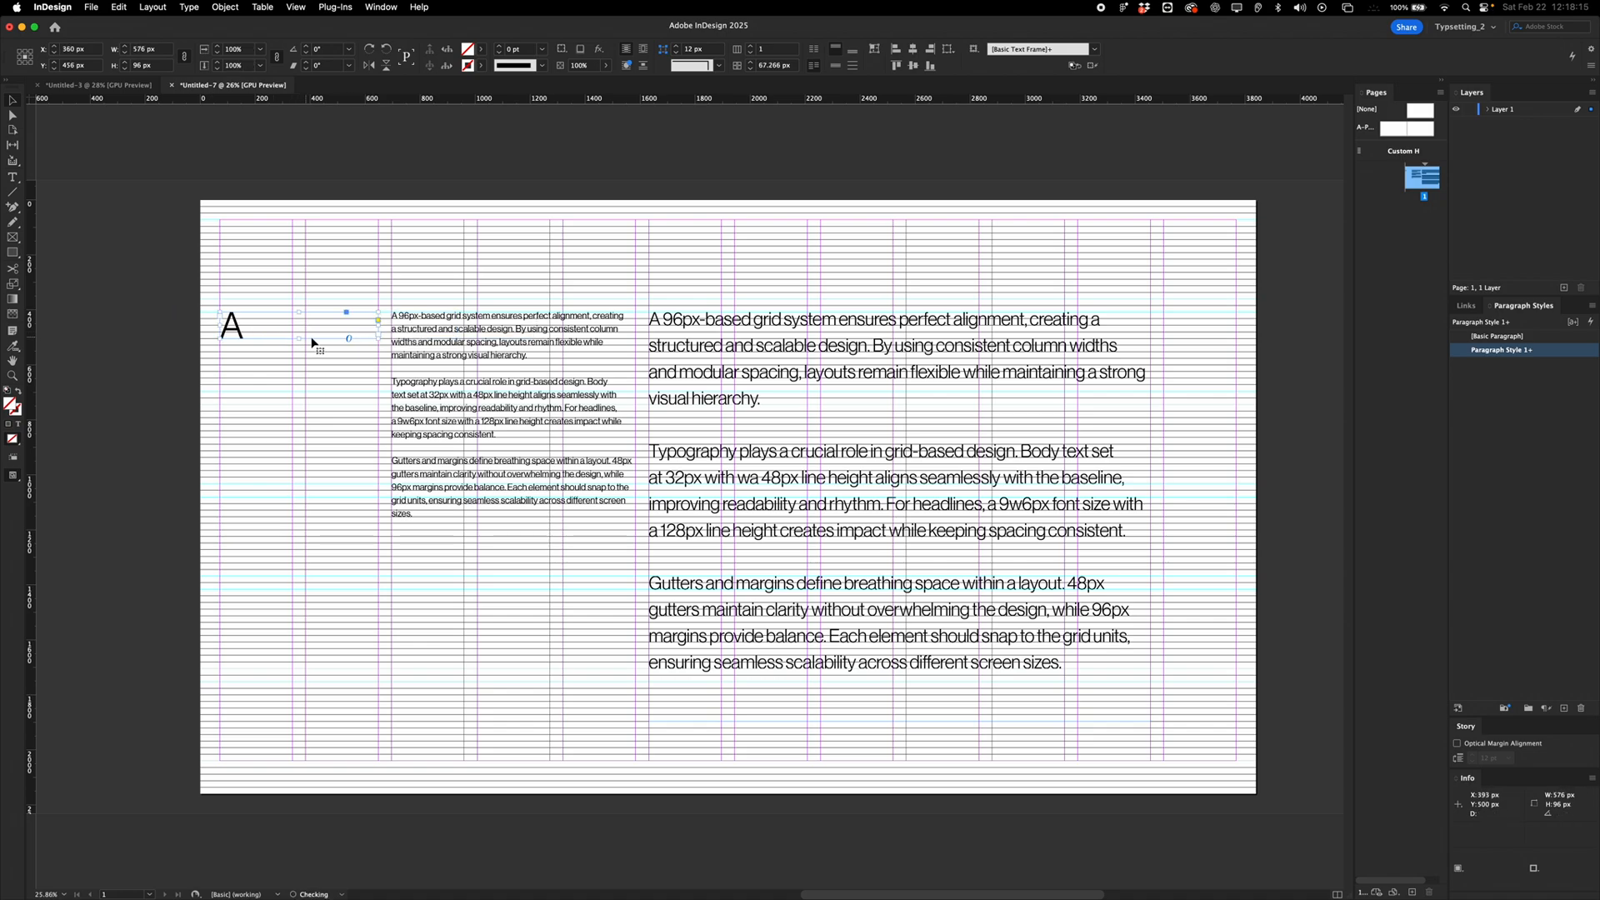
Complete the enlarged letter A to the heading A3haus.
{"action": "double_click", "coordinate": [252, 320]}
{"action": "type", "text": "3haus"}
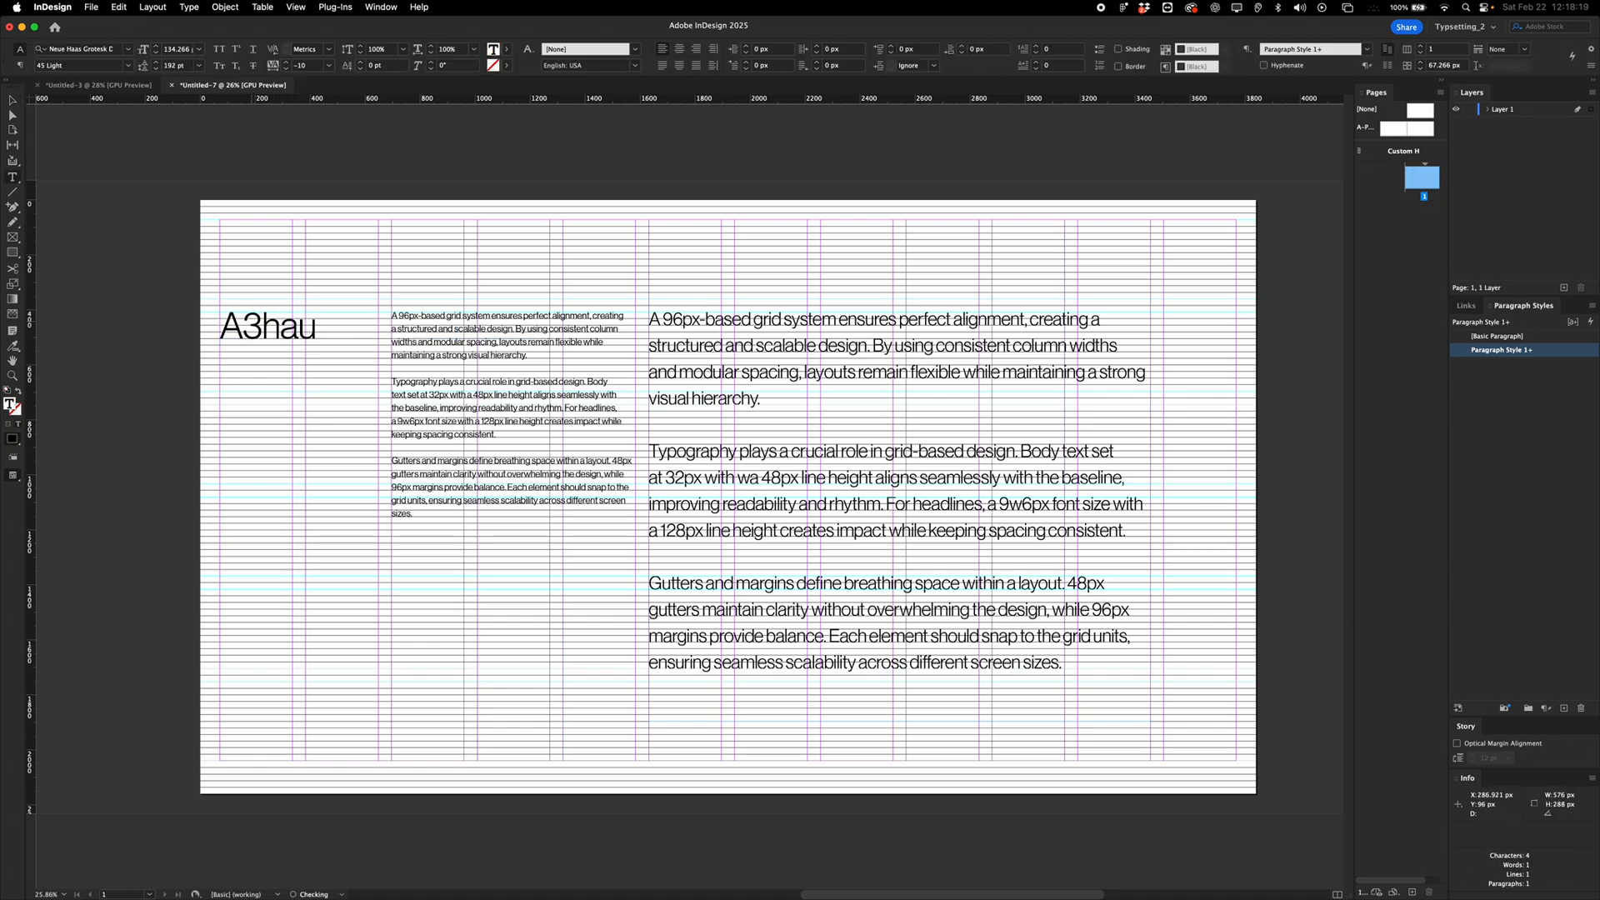
{"action": "key", "text": "Escape"}
Compare the body texts with and without the grids and reduce the larger text's leading to 84 pt.
{"action": "scroll", "coordinate": [957, 275], "scroll_direction": "up", "scroll_amount": 3}
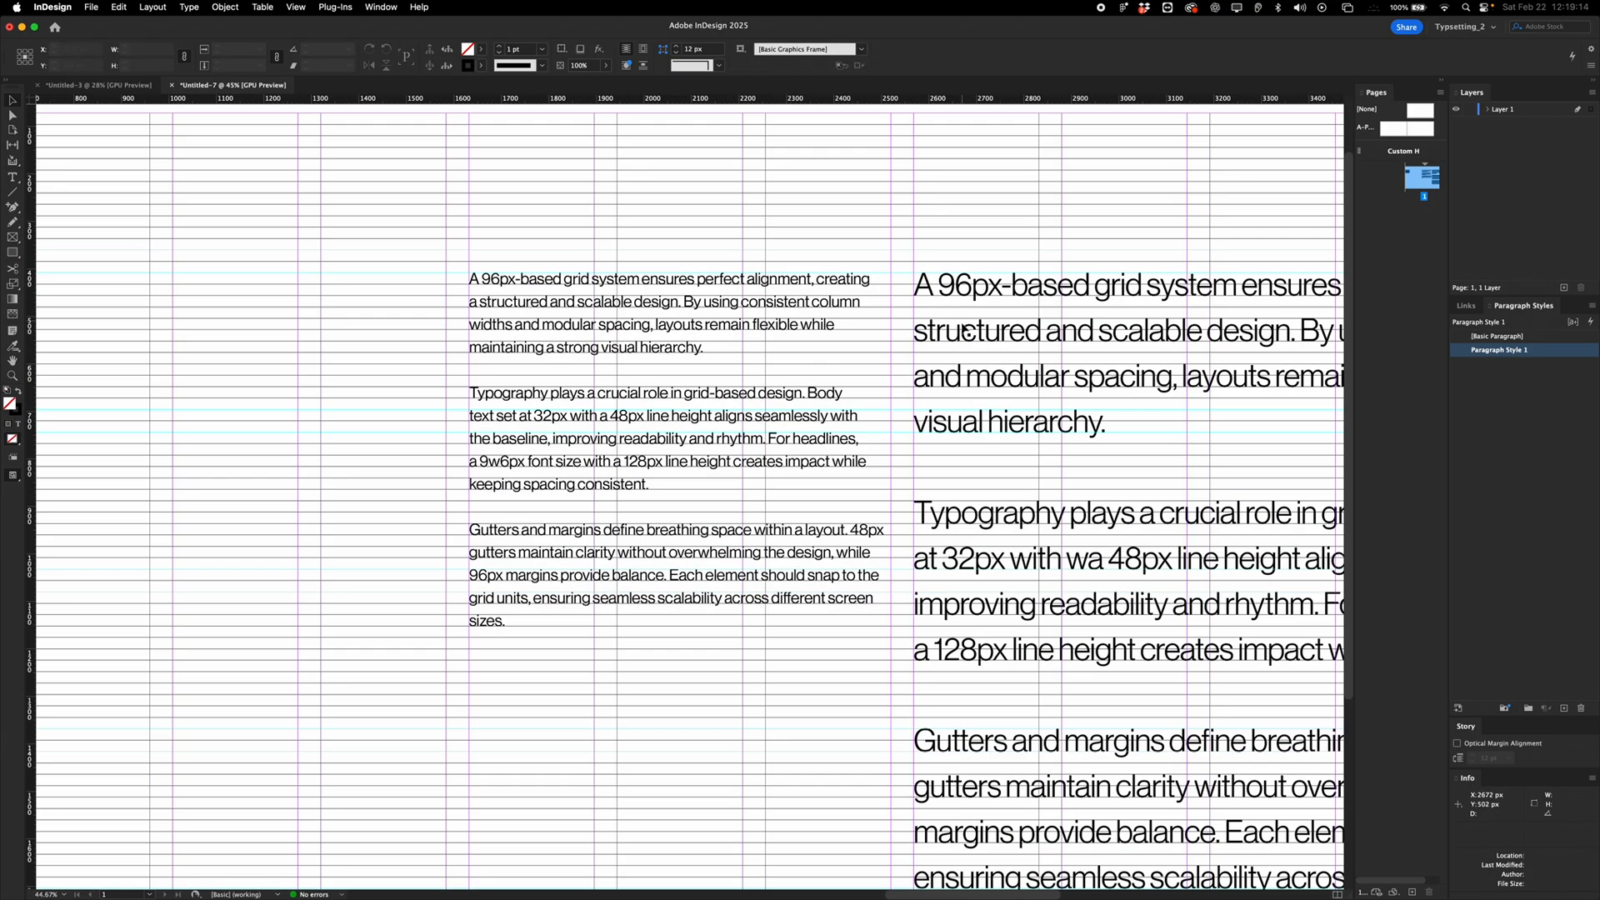
{"action": "key", "text": "w"}
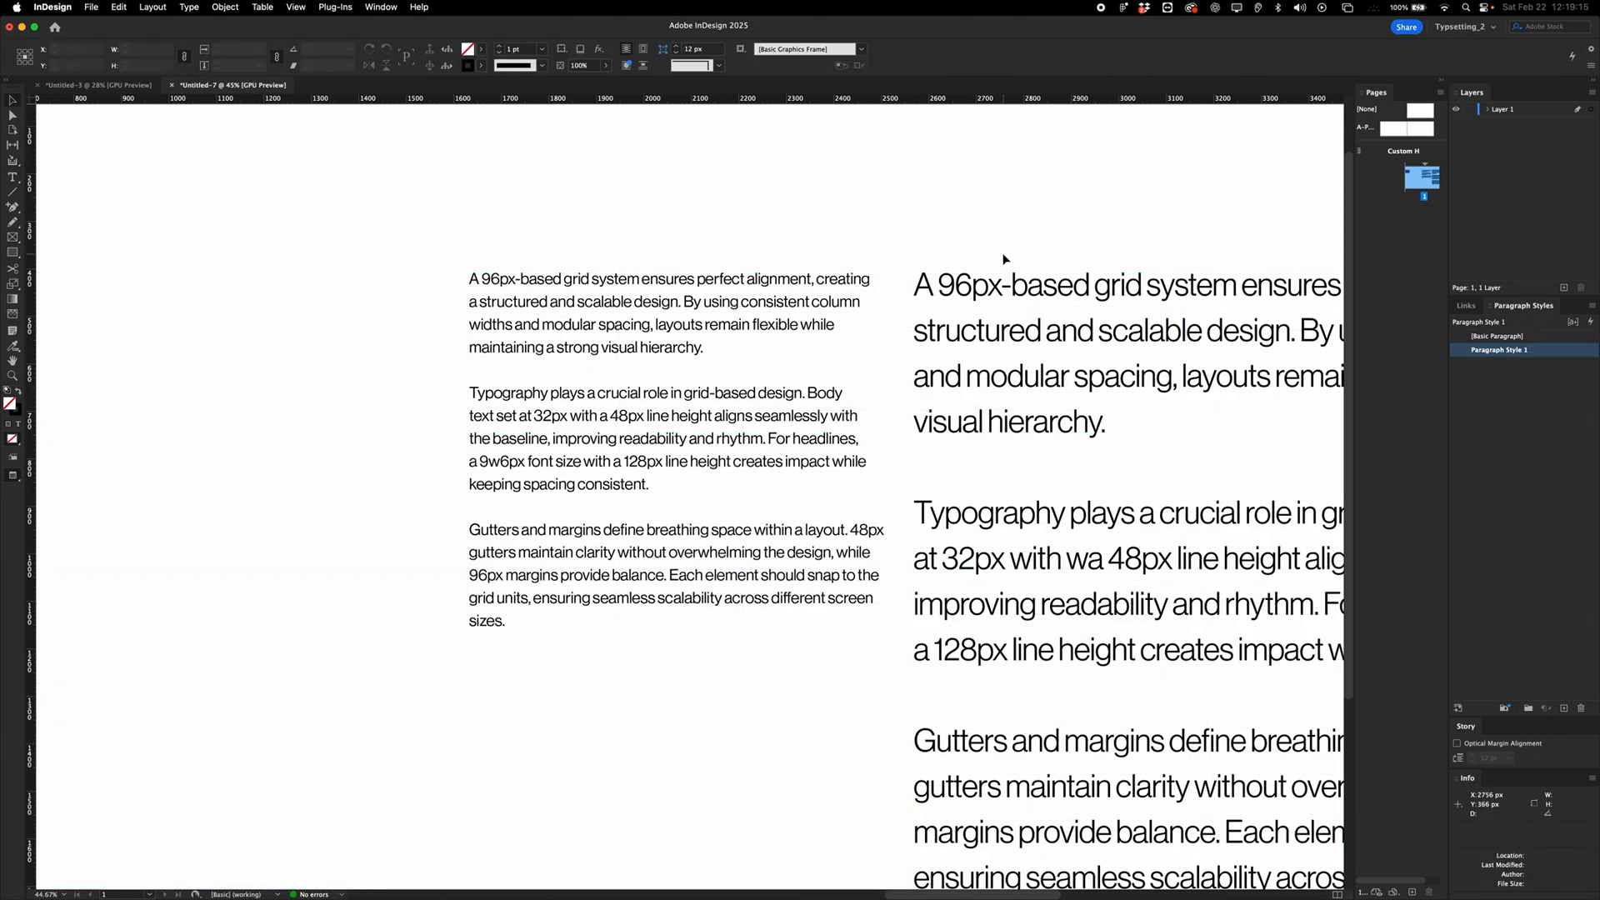
{"action": "key", "text": "w"}
{"action": "double_click", "coordinate": [1011, 330]}
{"action": "key", "text": "super+a"}
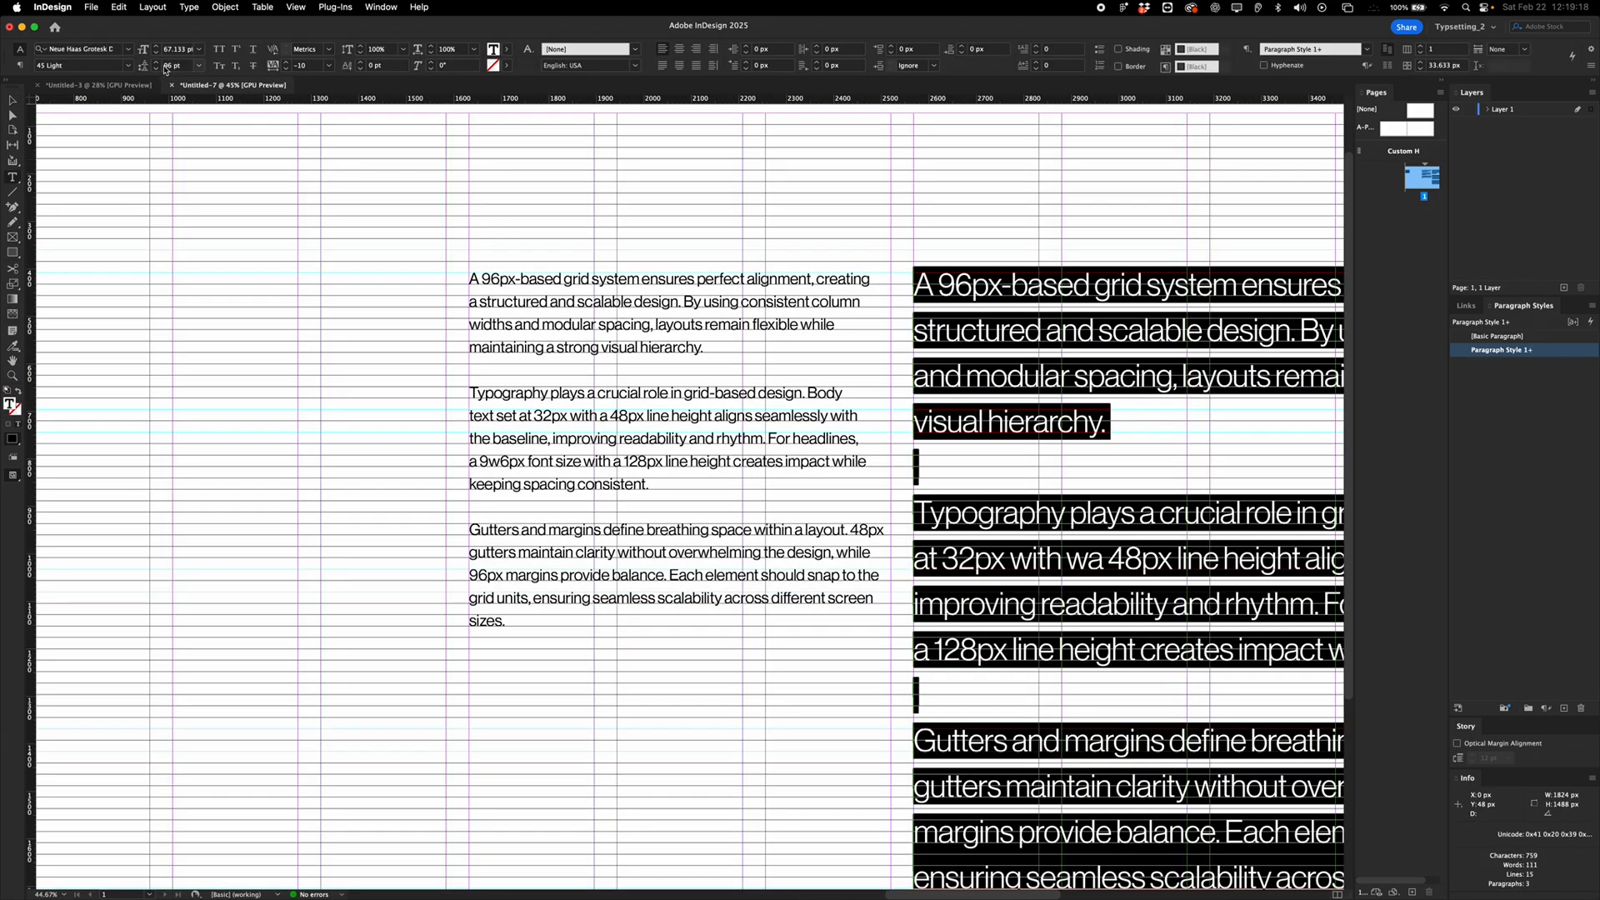
{"action": "left_click", "coordinate": [158, 69]}
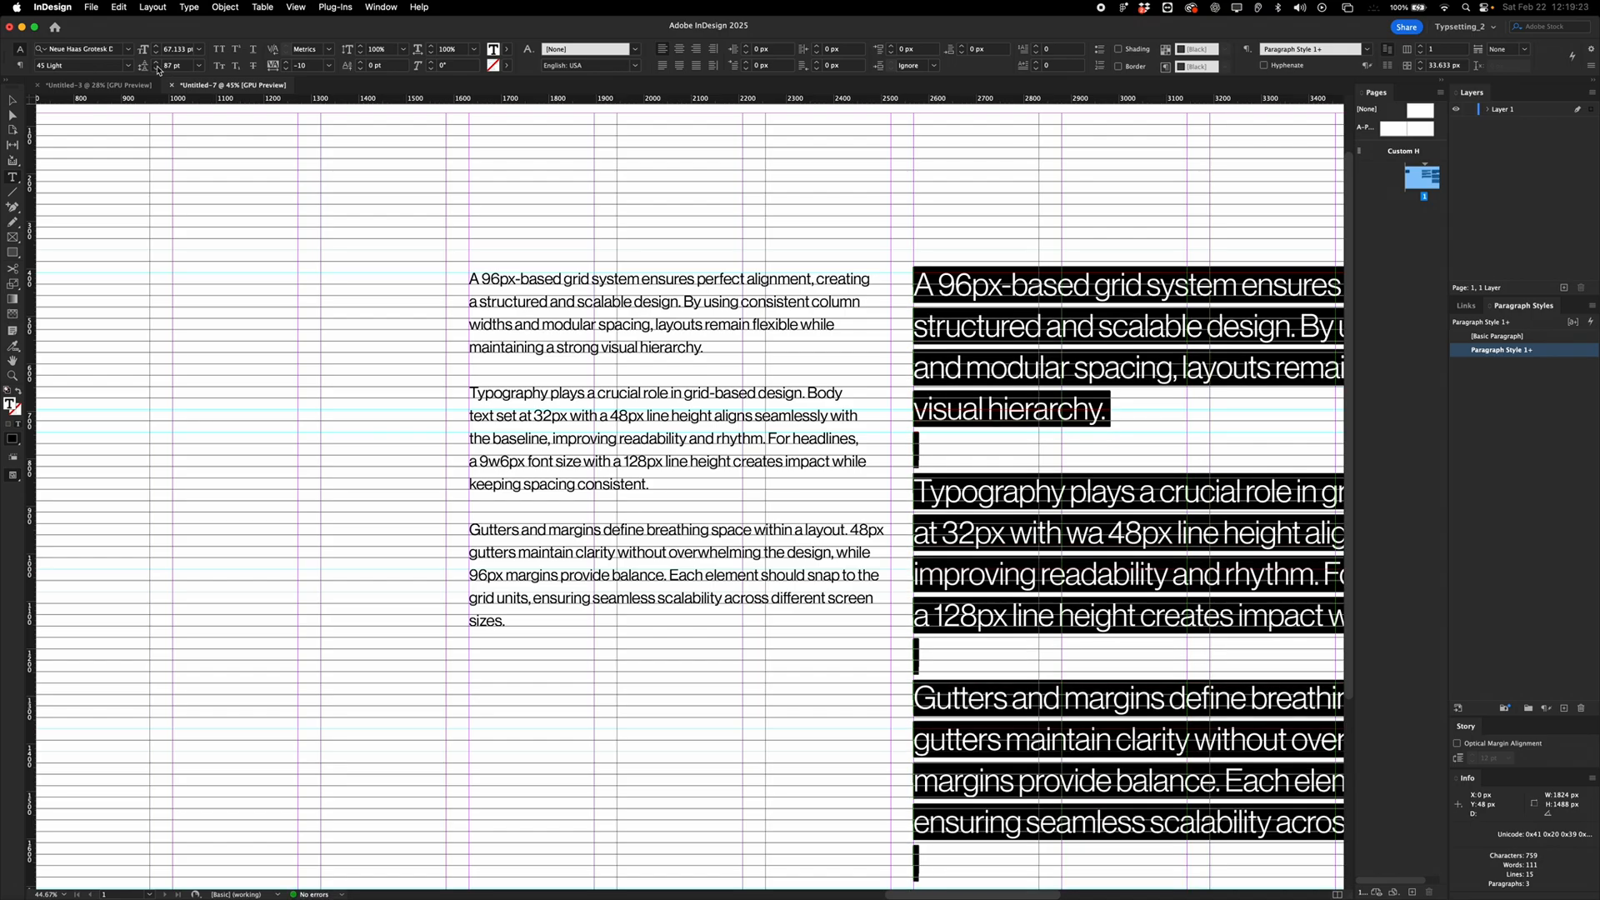
{"action": "left_click", "coordinate": [157, 69]}
{"action": "left_click", "coordinate": [157, 69]}
{"action": "left_click", "coordinate": [158, 69]}
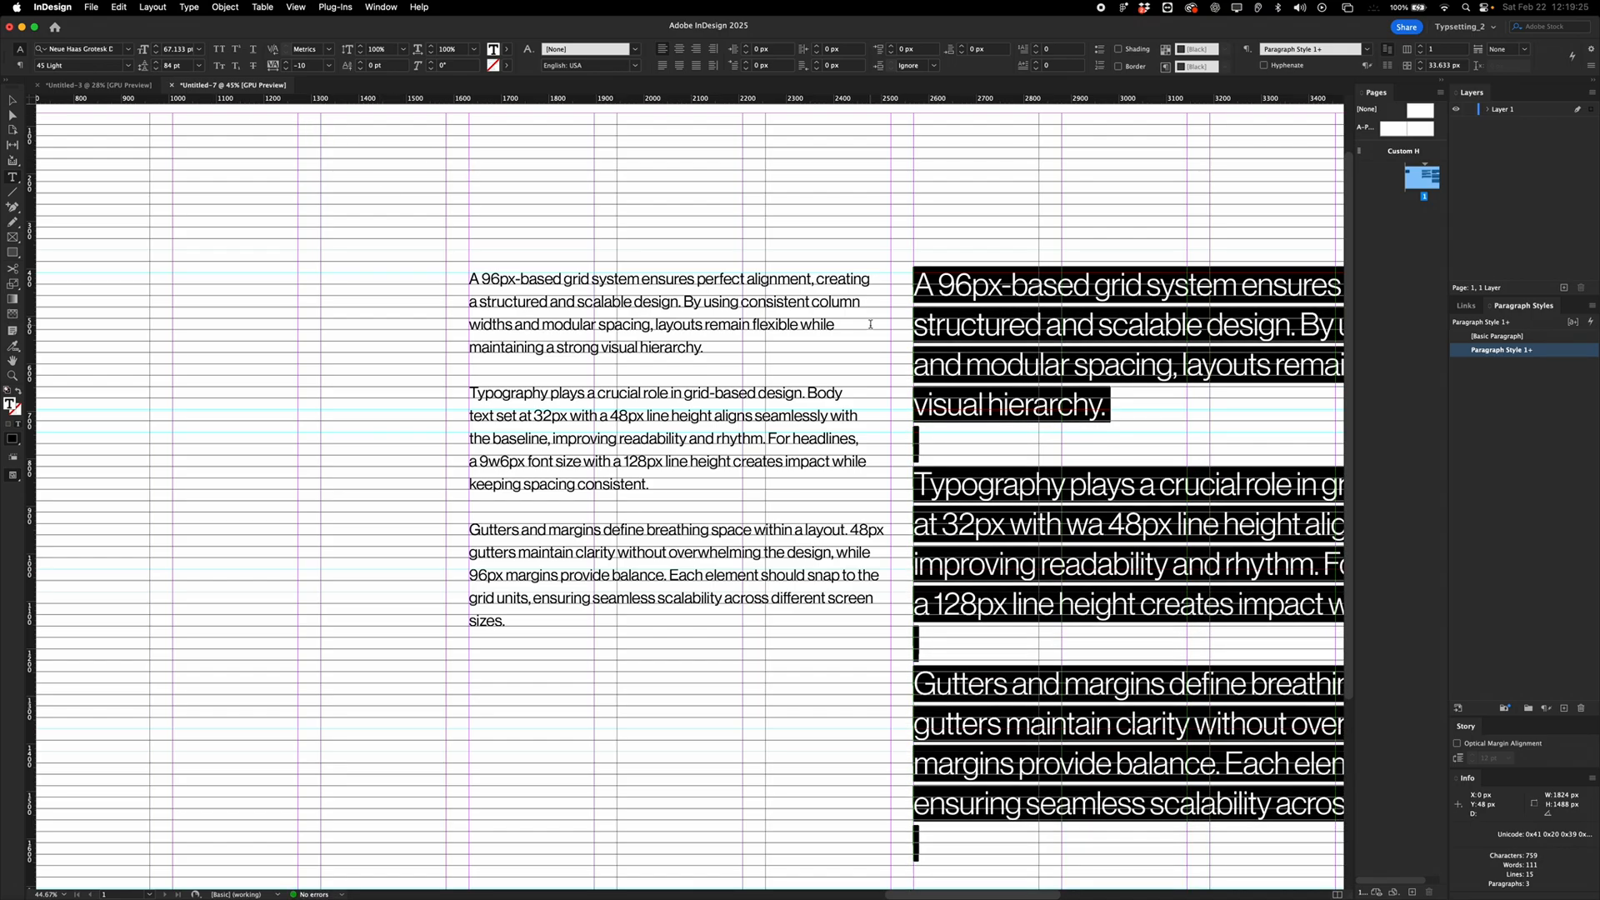
Examine how the larger text's lines and paragraphs sit on the baseline grid compared with the smaller text.
{"action": "scroll", "coordinate": [870, 324], "scroll_direction": "up", "scroll_amount": 6}
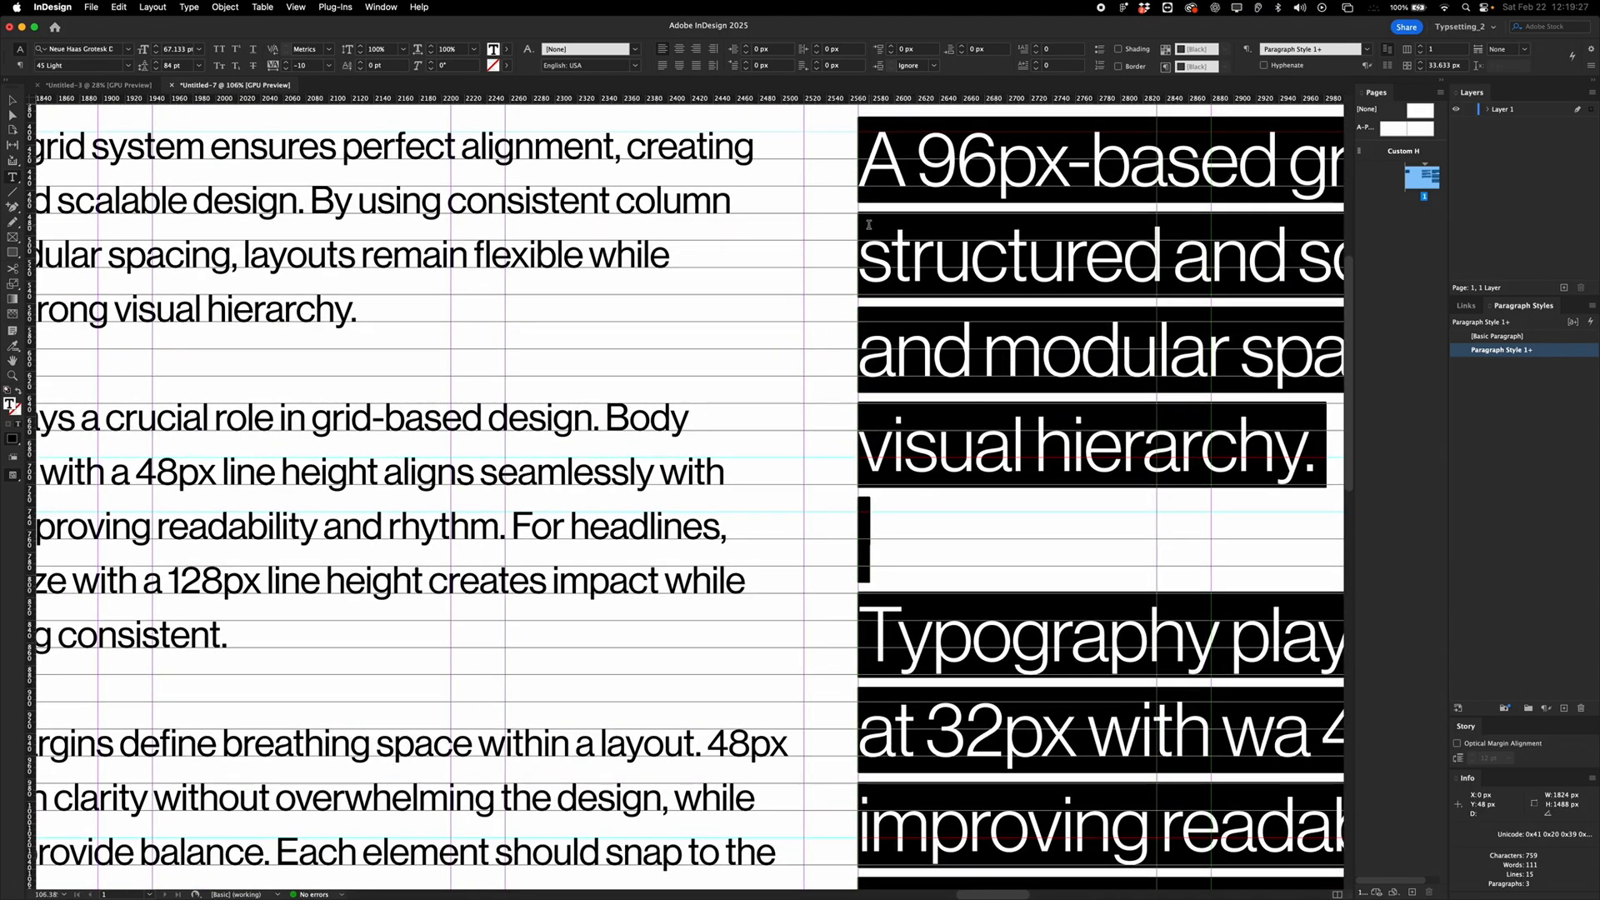
{"action": "left_click_drag", "start_coordinate": [865, 250], "coordinate": [1076, 254]}
{"action": "left_click_drag", "start_coordinate": [1082, 350], "coordinate": [1172, 393]}
{"action": "scroll", "coordinate": [973, 575], "scroll_direction": "down", "scroll_amount": 5}
{"action": "scroll", "coordinate": [974, 575], "scroll_direction": "down", "scroll_amount": 5}
{"action": "left_click_drag", "start_coordinate": [992, 587], "coordinate": [1082, 591]}
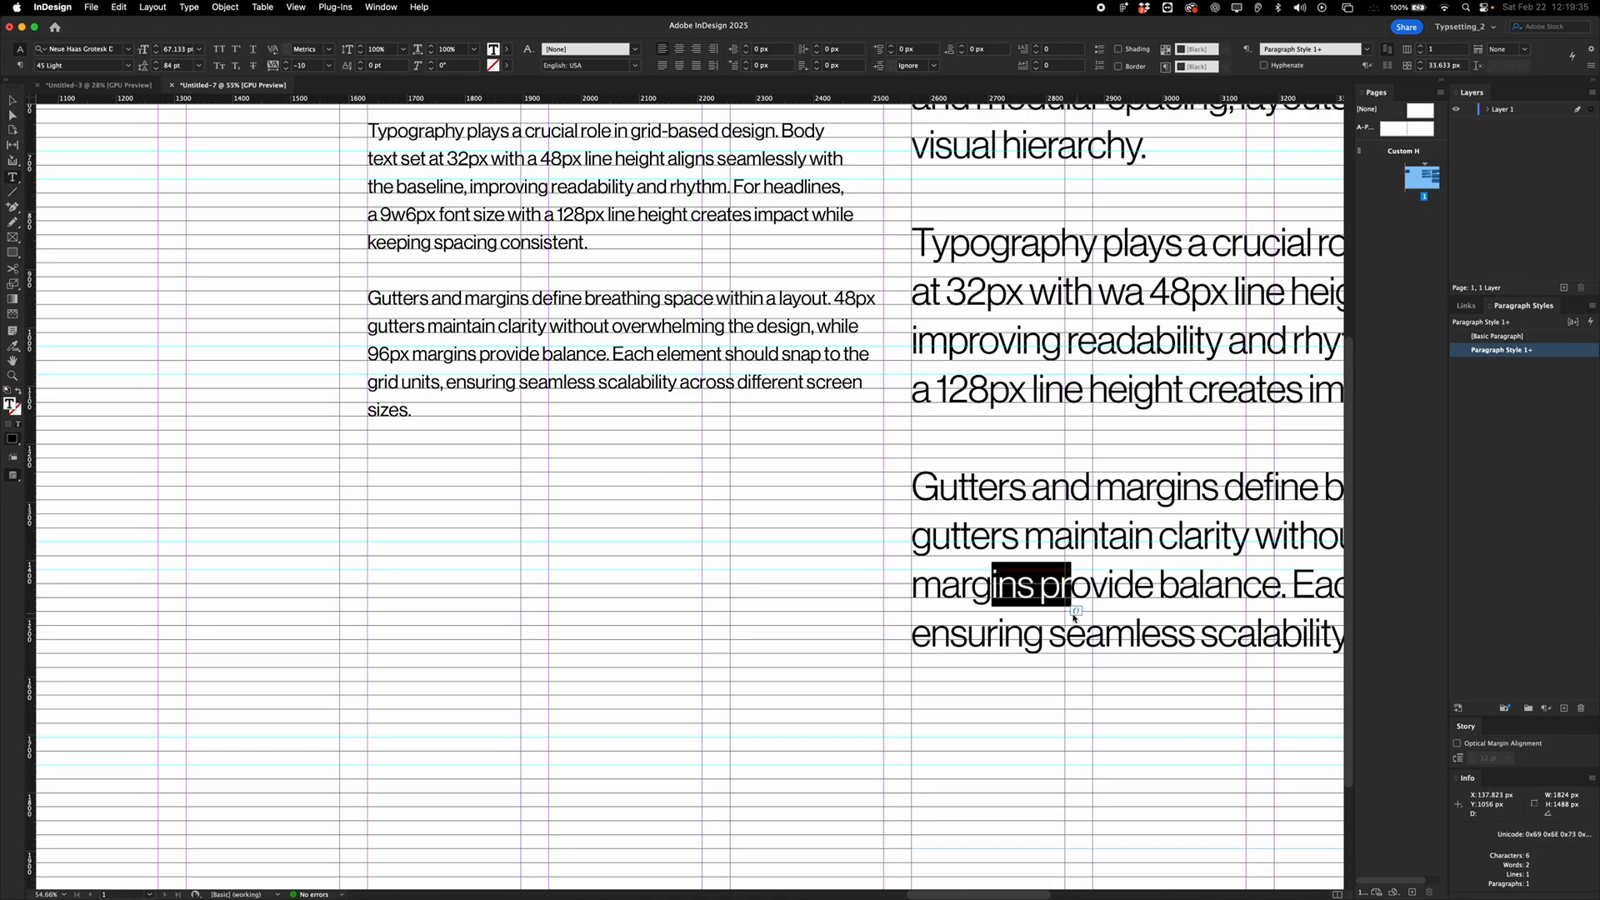
{"action": "scroll", "coordinate": [1062, 662], "scroll_direction": "up", "scroll_amount": 5}
{"action": "scroll", "coordinate": [1059, 659], "scroll_direction": "down", "scroll_amount": 5}
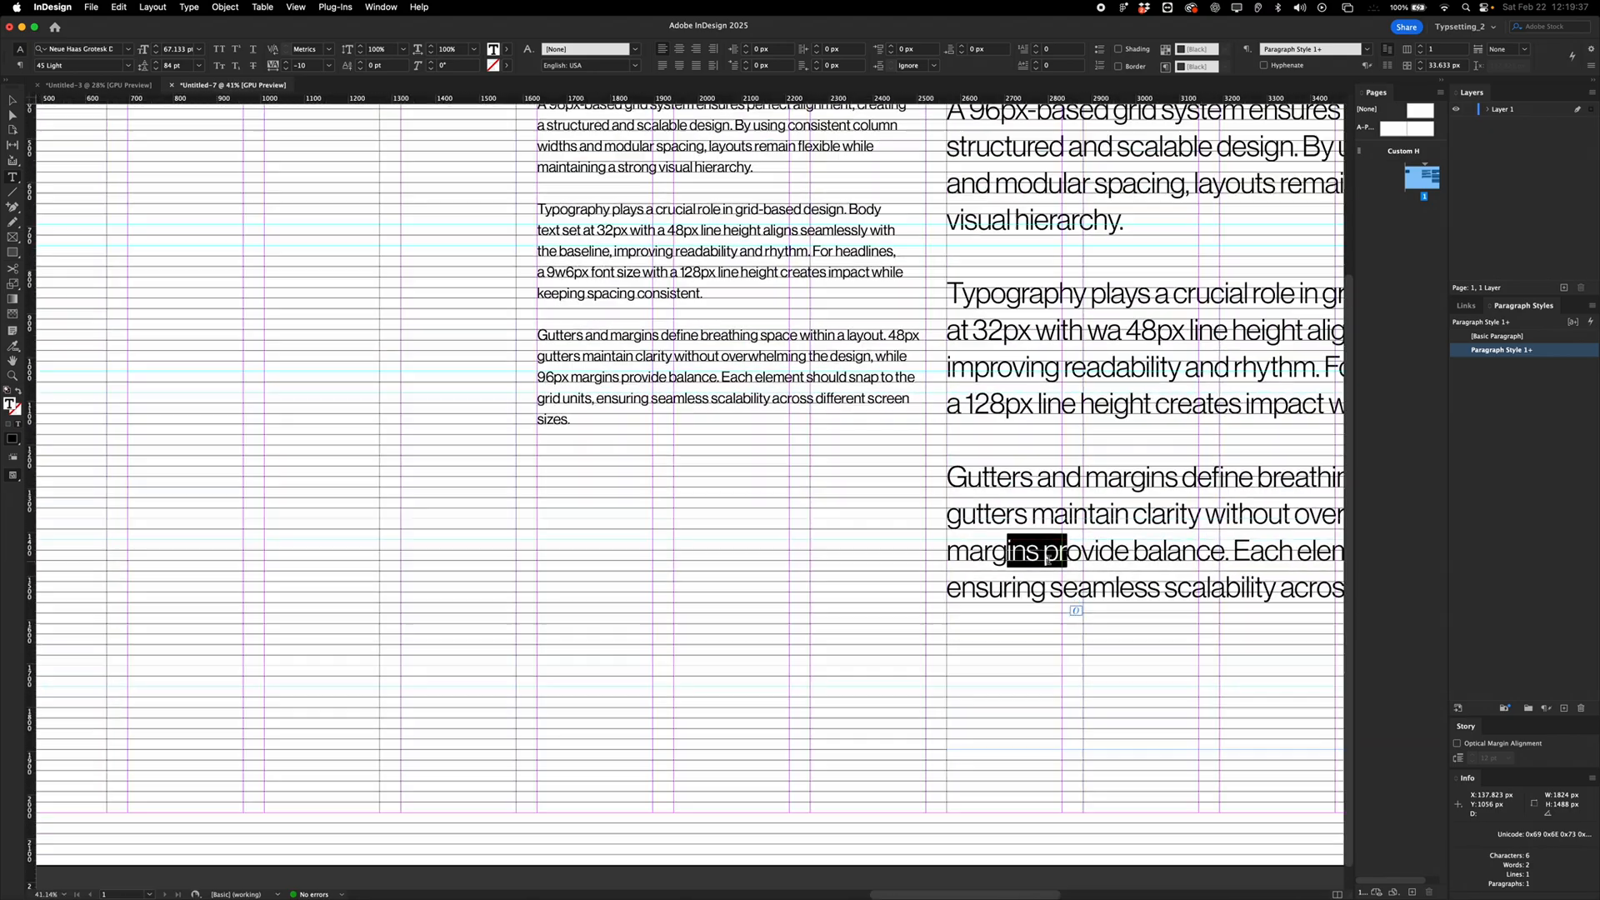
{"action": "scroll", "coordinate": [942, 414], "scroll_direction": "up", "scroll_amount": 3}
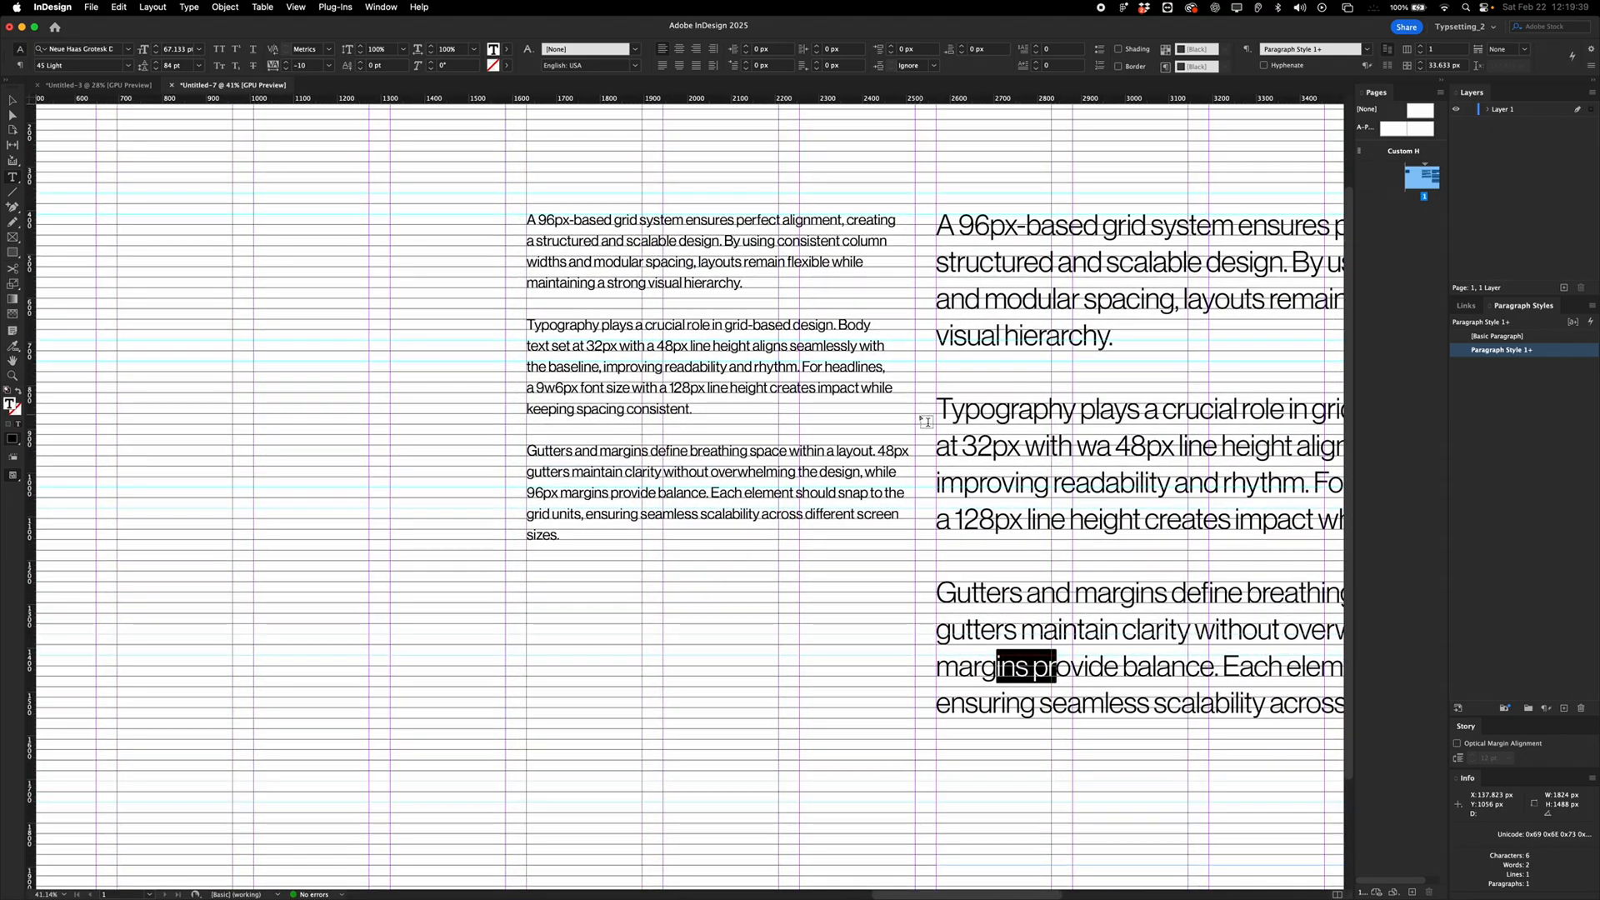
Inspect the middle paragraph of the larger text up close, checking its baselines and descenders against the grid lines.
{"action": "scroll", "coordinate": [984, 492], "scroll_direction": "up", "scroll_amount": 4}
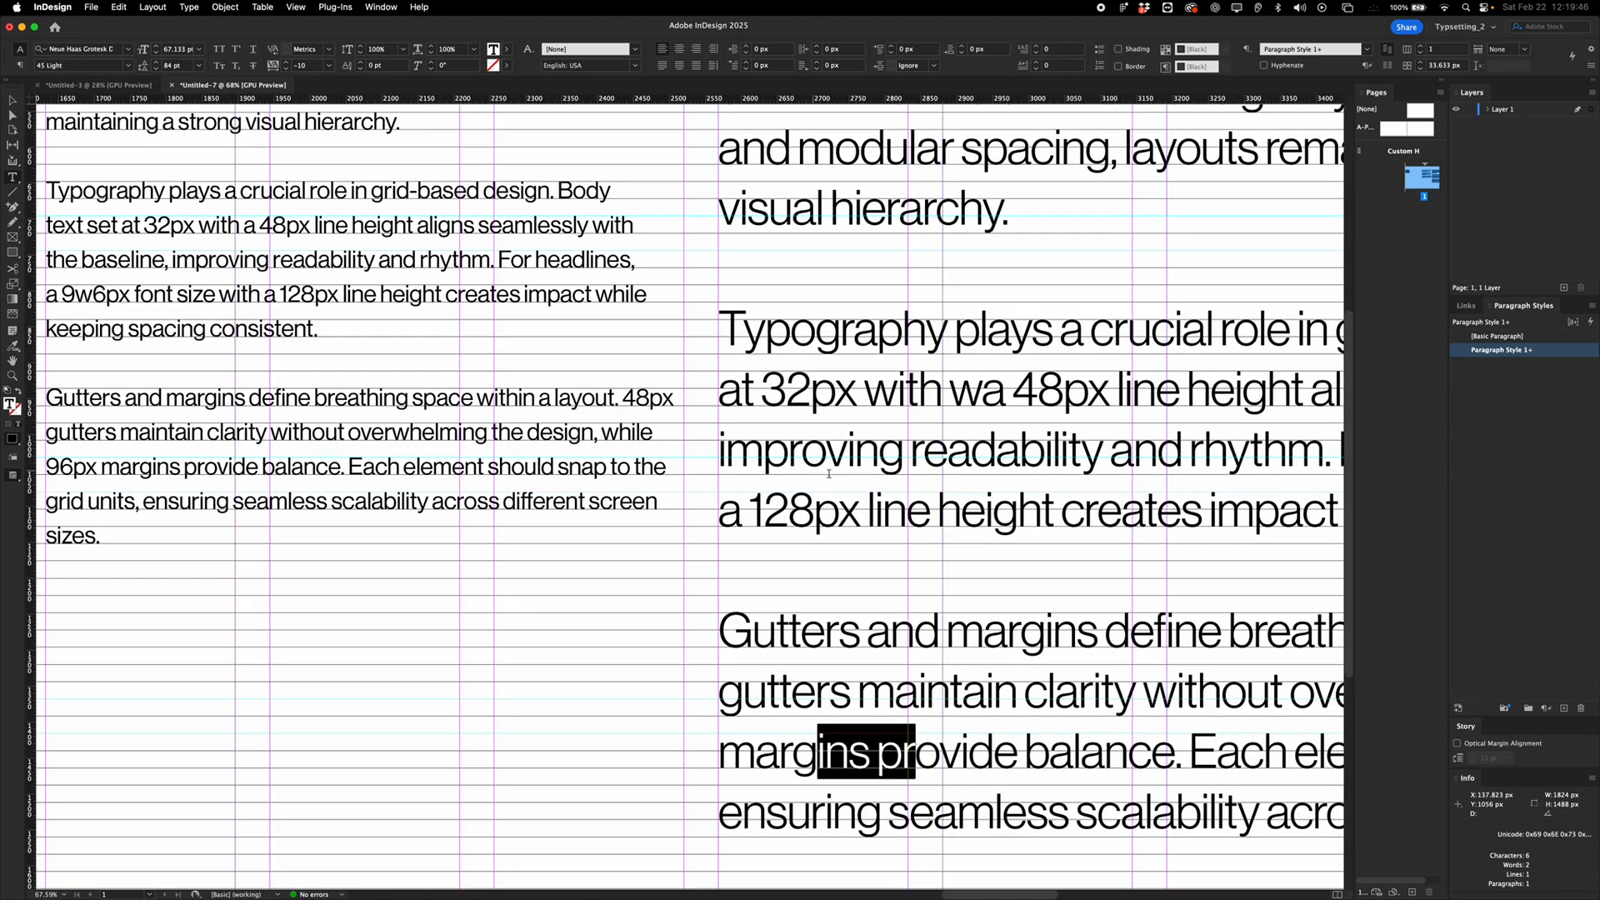
{"action": "scroll", "coordinate": [828, 474], "scroll_direction": "up", "scroll_amount": 4}
{"action": "left_click_drag", "start_coordinate": [738, 467], "coordinate": [776, 468]}
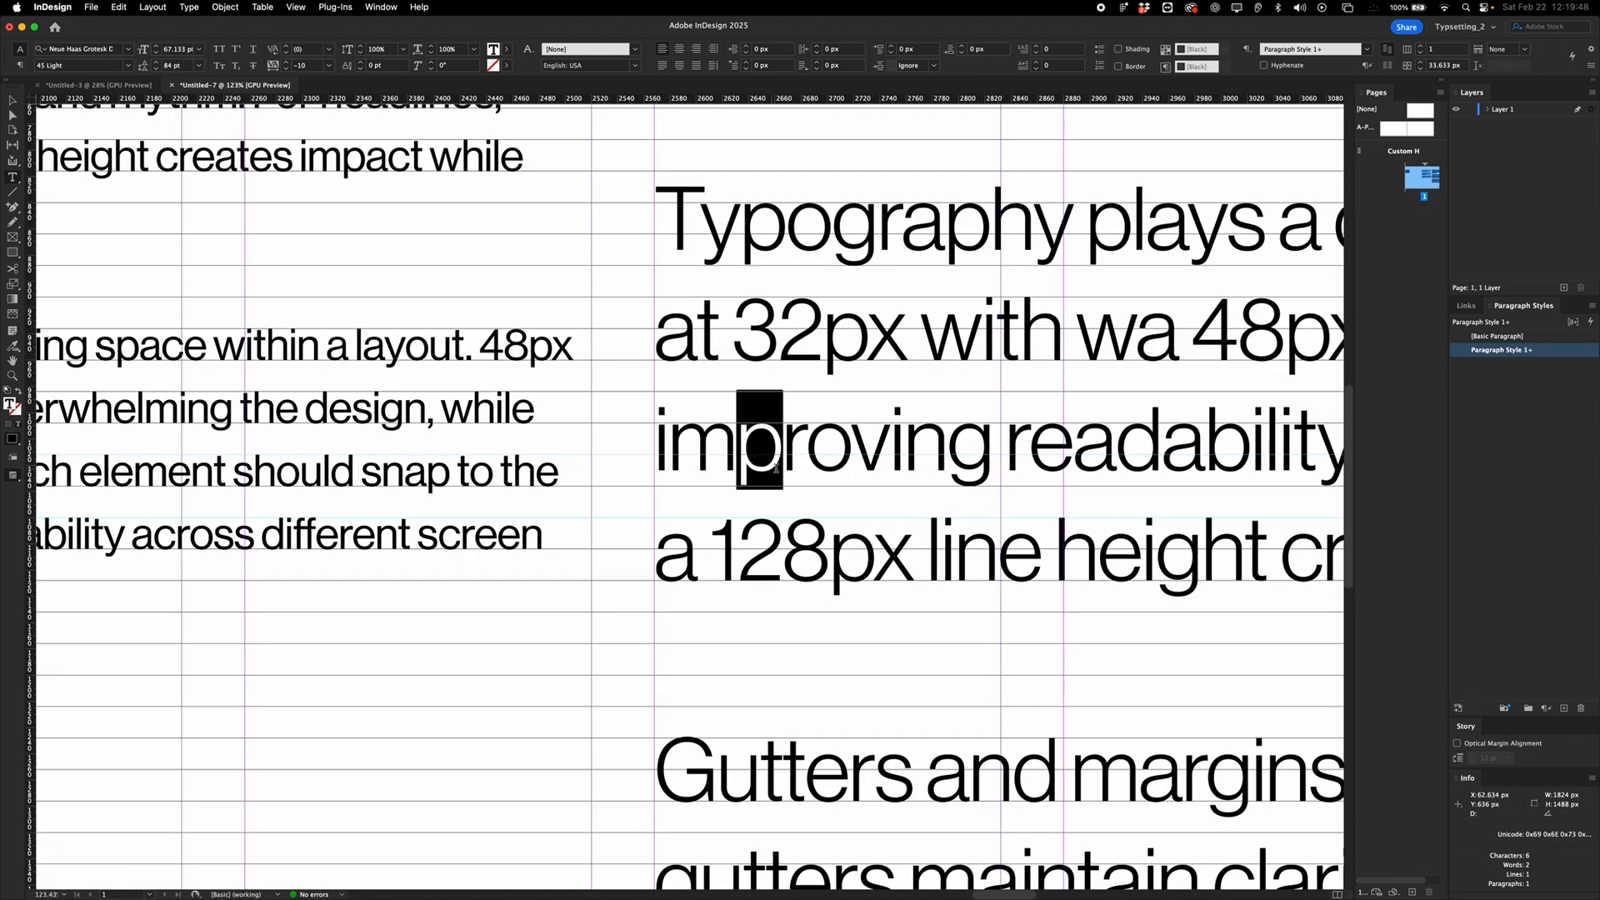
{"action": "scroll", "coordinate": [776, 468], "scroll_direction": "up", "scroll_amount": 4}
{"action": "left_click", "coordinate": [754, 557]}
{"action": "scroll", "coordinate": [830, 454], "scroll_direction": "up", "scroll_amount": 1}
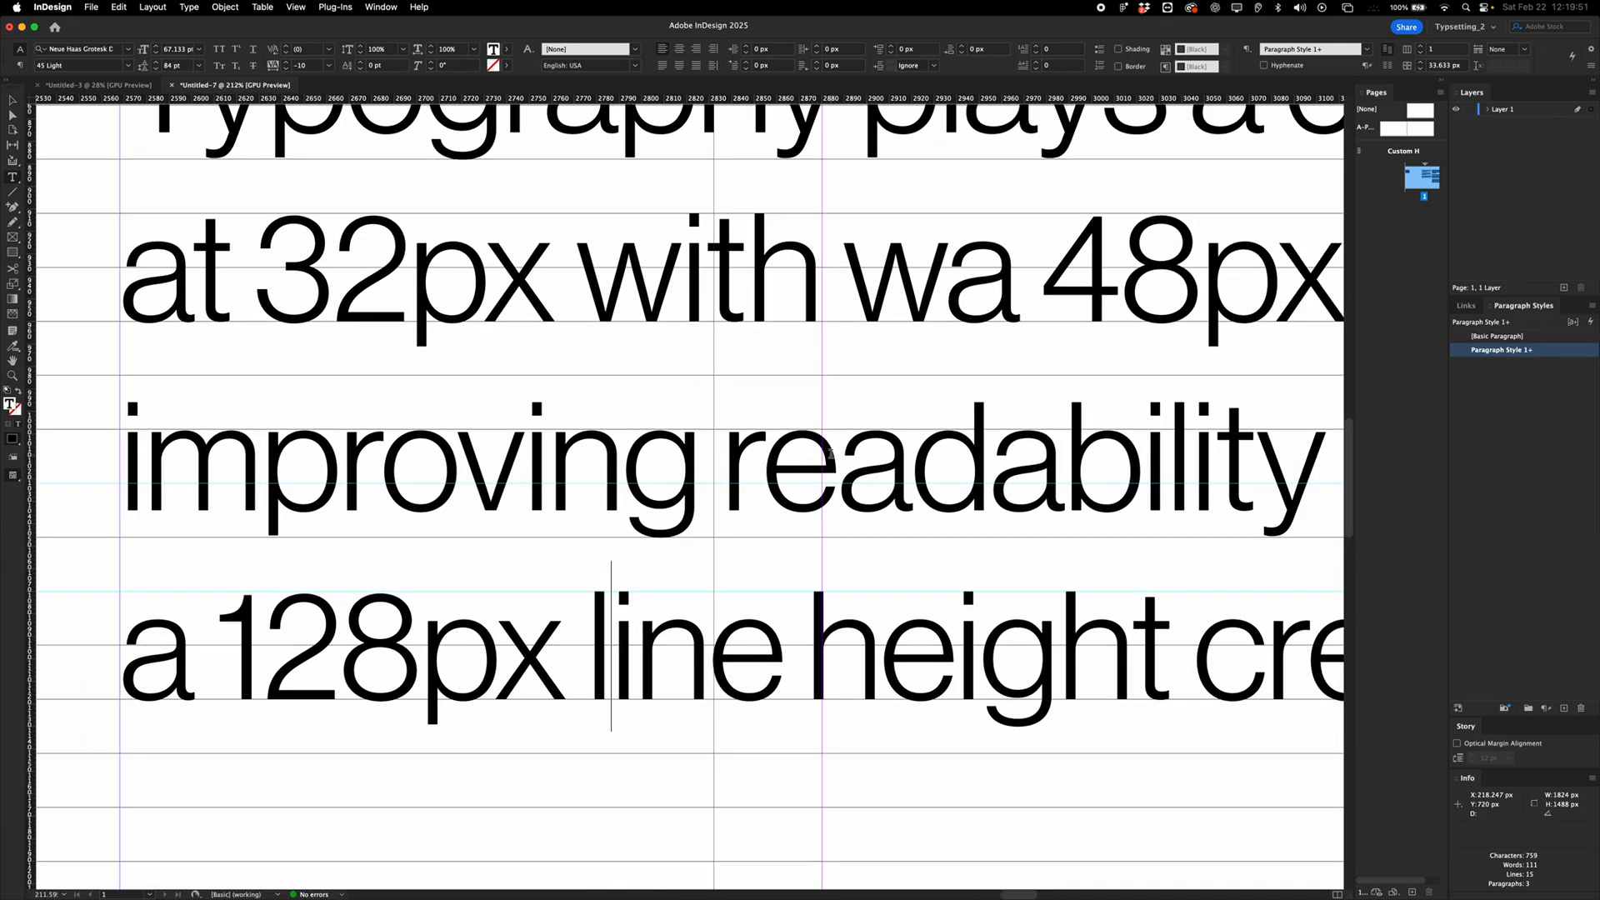
{"action": "left_click_drag", "start_coordinate": [615, 466], "coordinate": [703, 467]}
{"action": "scroll", "coordinate": [703, 543], "scroll_direction": "left", "scroll_amount": 5}
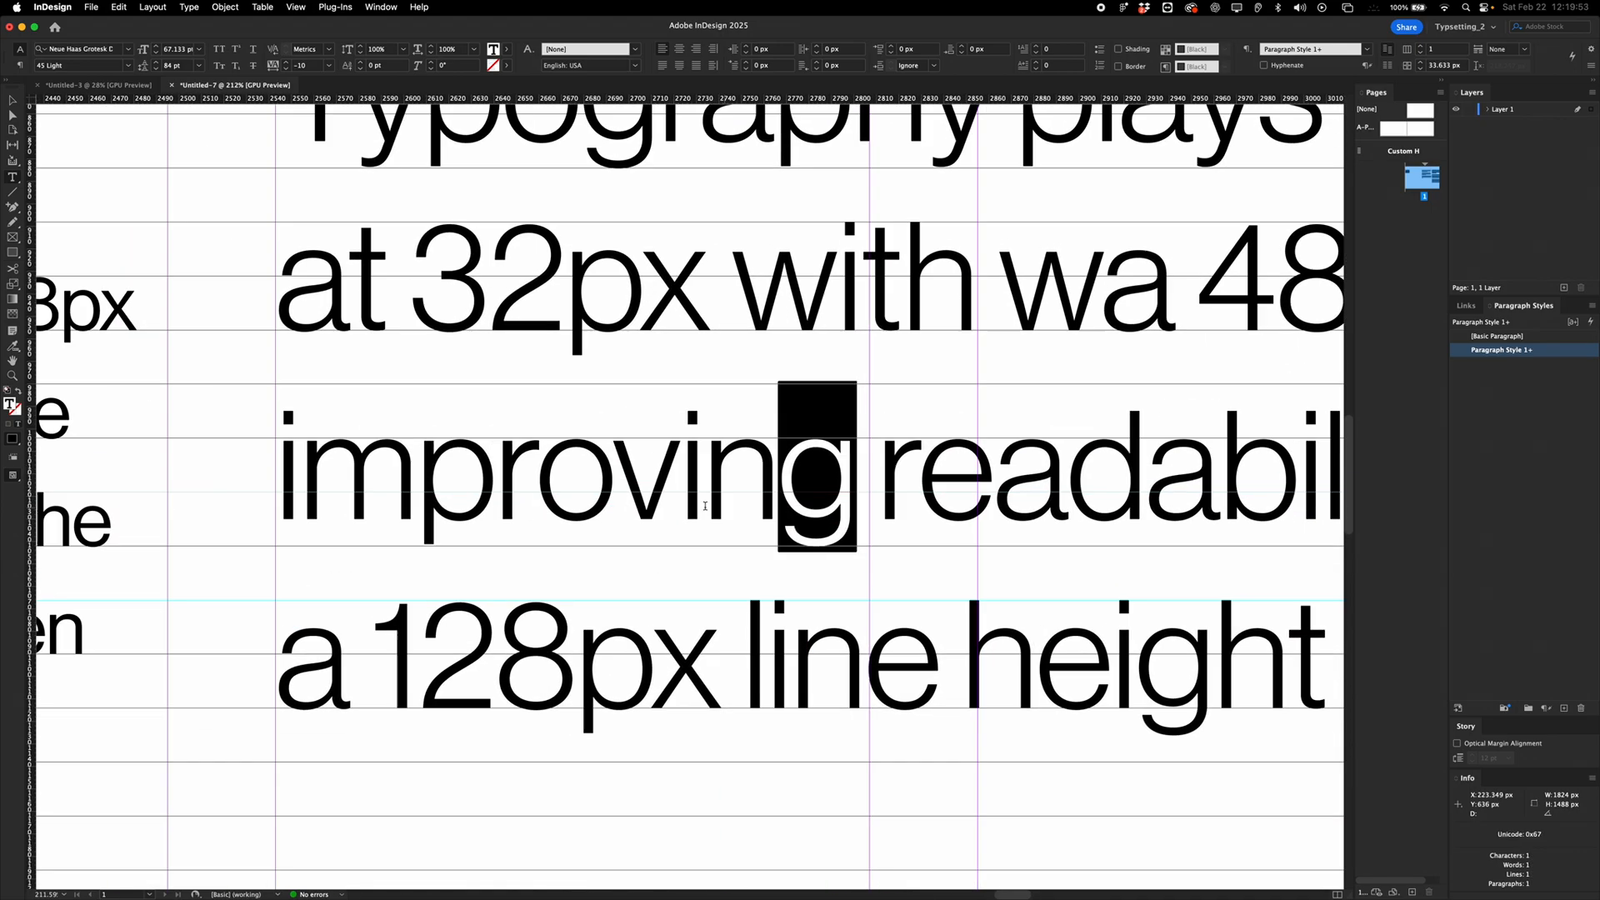
{"action": "scroll", "coordinate": [621, 576], "scroll_direction": "down", "scroll_amount": 8}
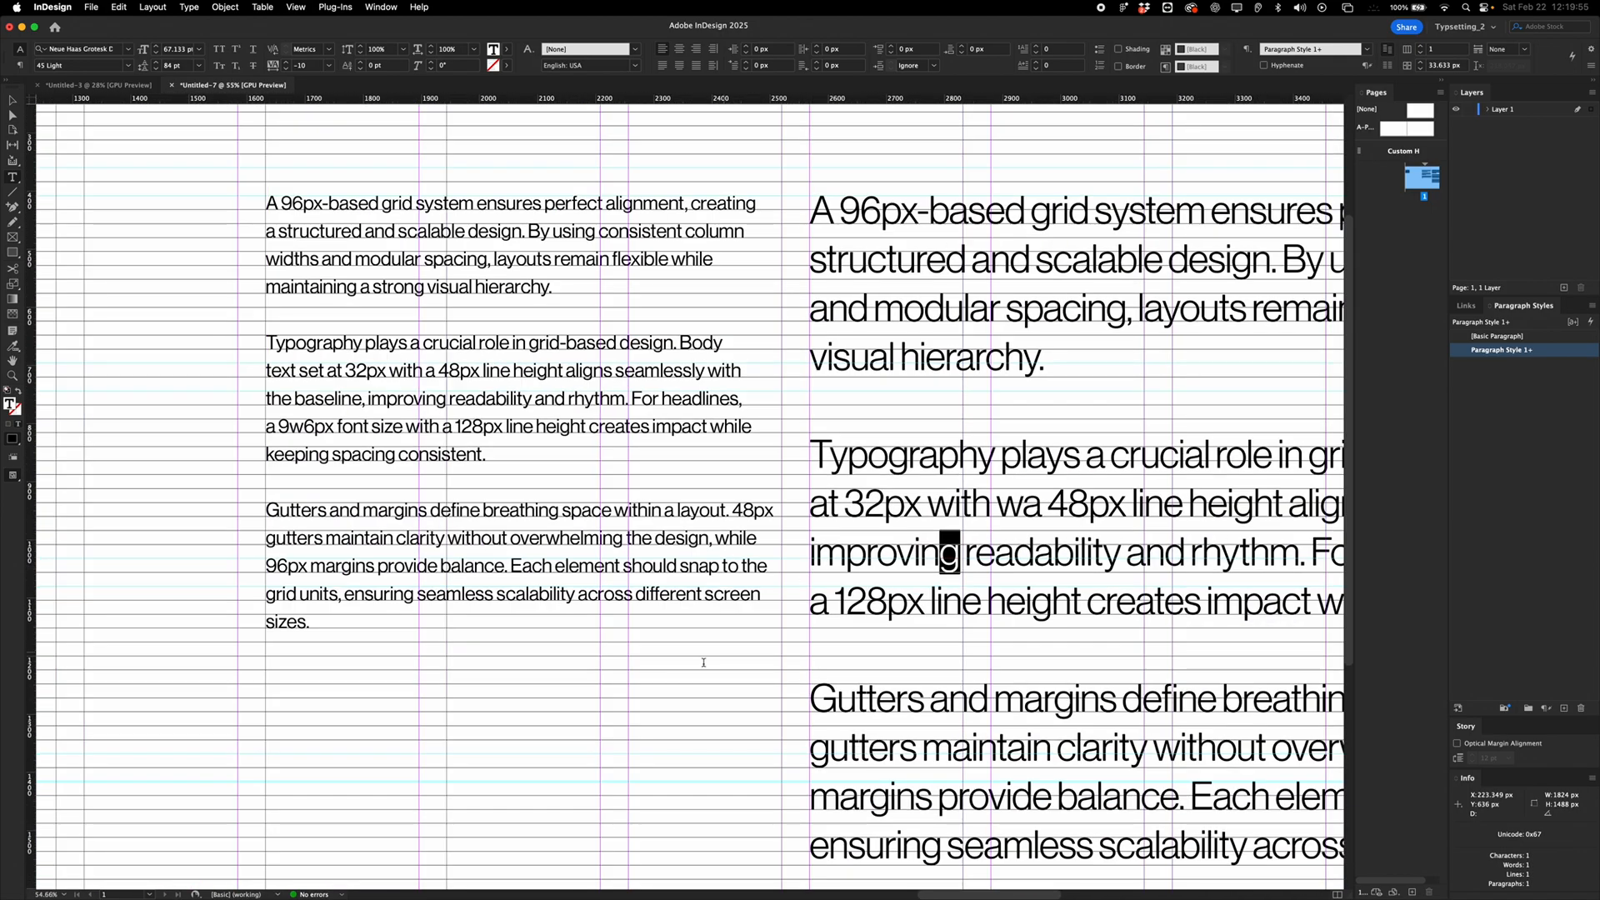
Raise the leading of the three A3haus lines to 143 pt.
{"action": "left_click", "coordinate": [394, 497]}
{"action": "scroll", "coordinate": [394, 497], "scroll_direction": "down", "scroll_amount": 4}
{"action": "scroll", "coordinate": [395, 498], "scroll_direction": "left", "scroll_amount": 5}
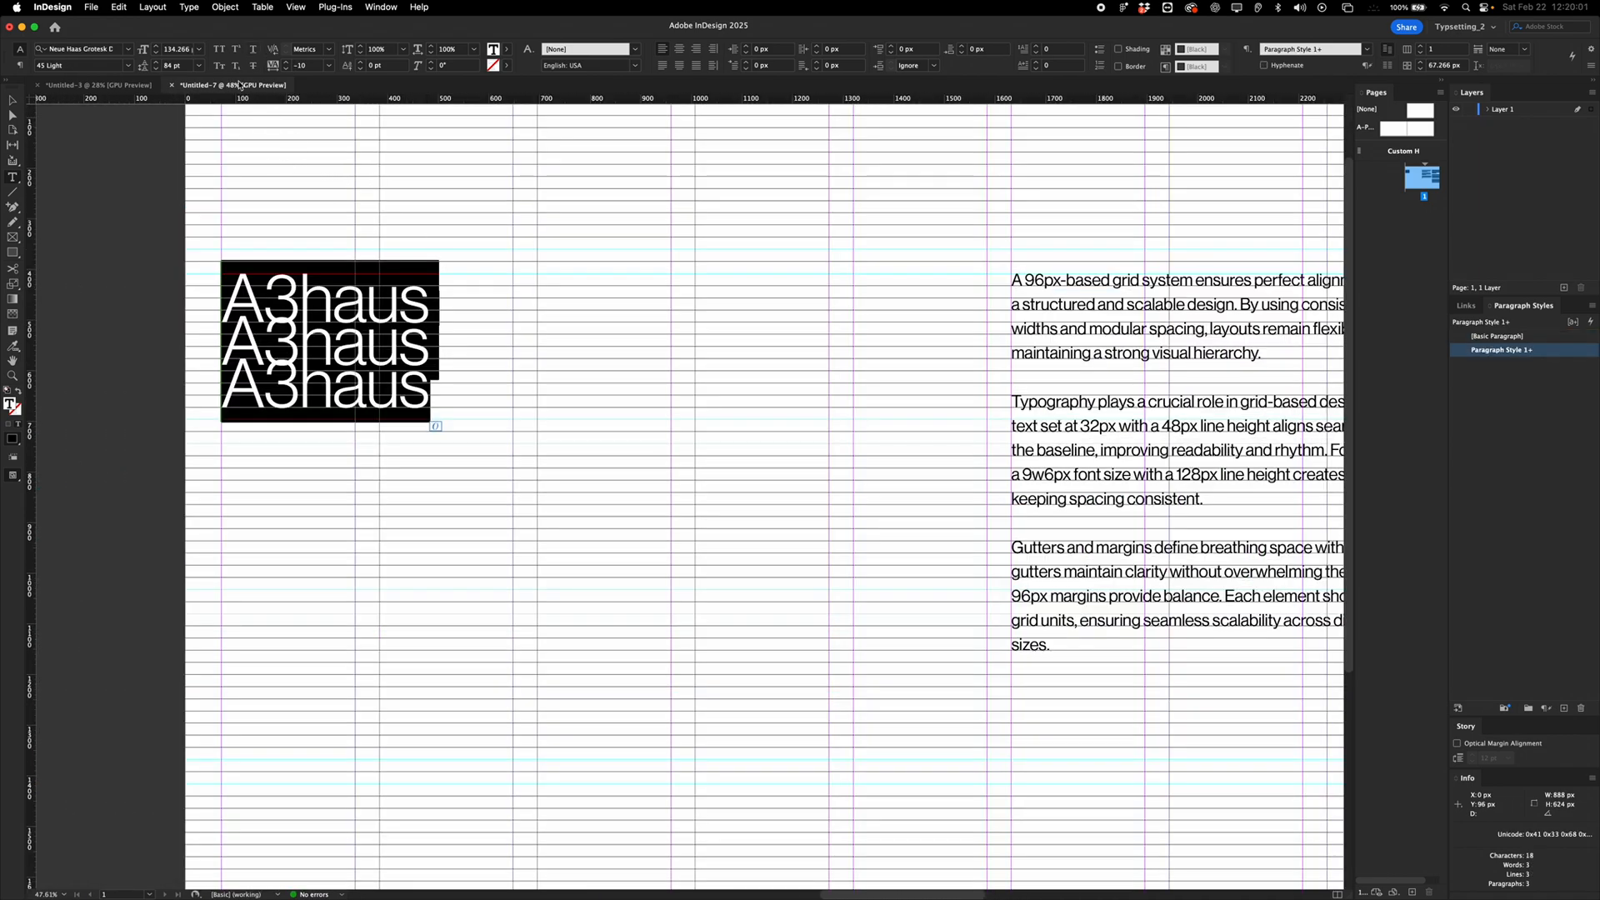
{"action": "left_click", "coordinate": [156, 64], "text": "shift"}
{"action": "left_click", "coordinate": [157, 63], "text": "shift"}
{"action": "left_click", "coordinate": [157, 63], "text": "shift"}
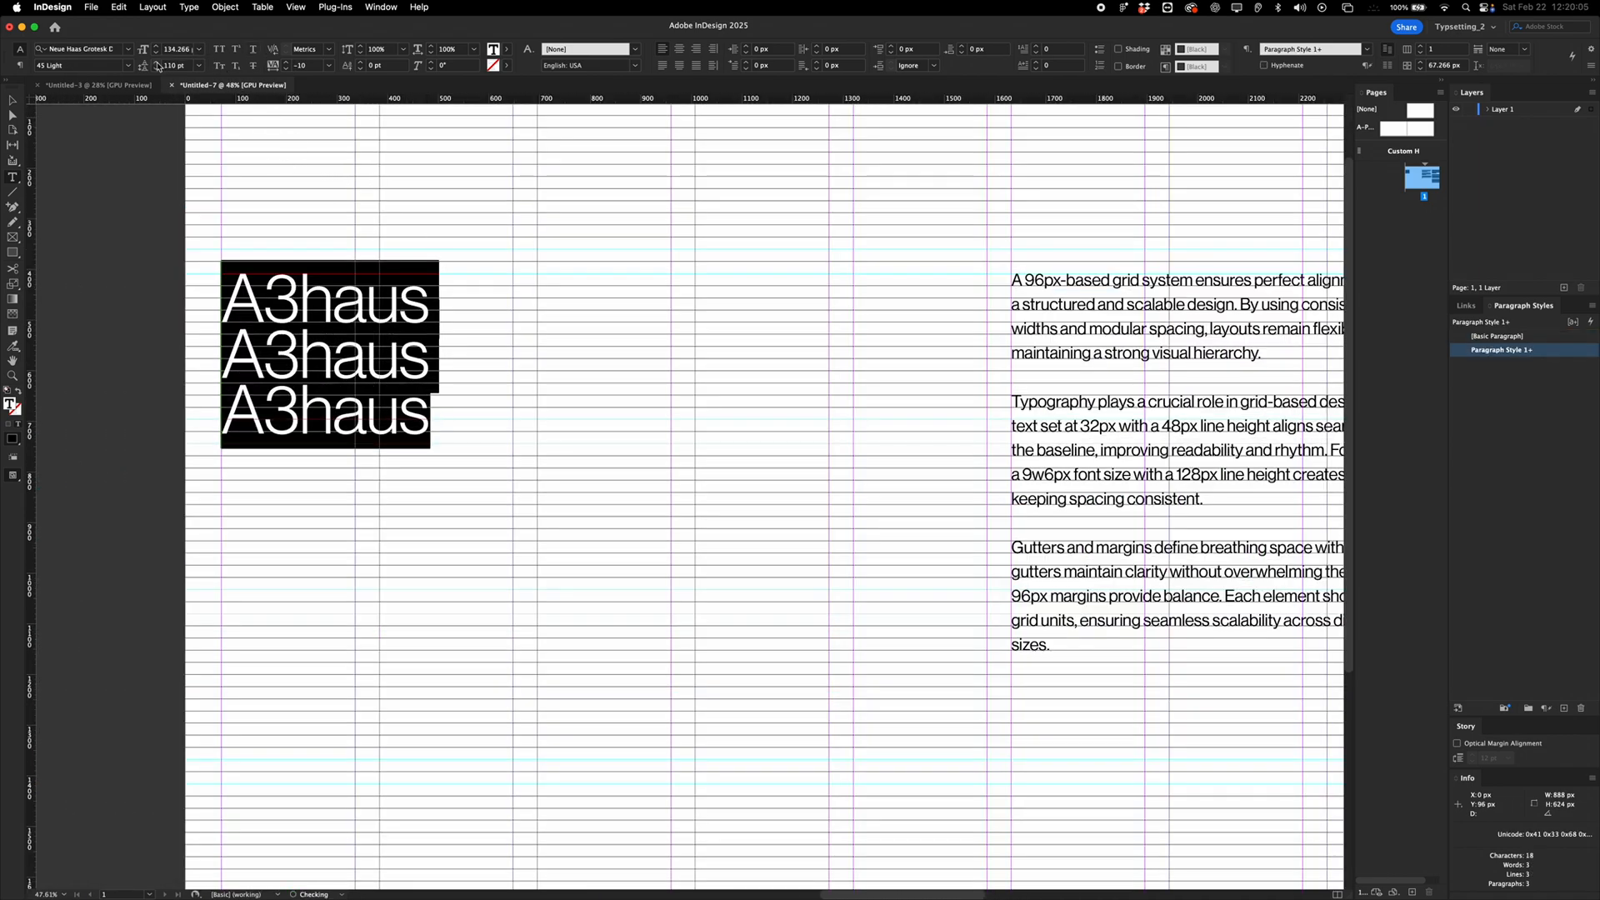
{"action": "left_click", "coordinate": [157, 63], "text": "shift"}
{"action": "left_click", "coordinate": [156, 63], "text": "shift"}
{"action": "left_click", "coordinate": [157, 63], "text": "shift"}
{"action": "left_click", "coordinate": [157, 63]}
{"action": "left_click", "coordinate": [157, 64]}
{"action": "left_click", "coordinate": [156, 64]}
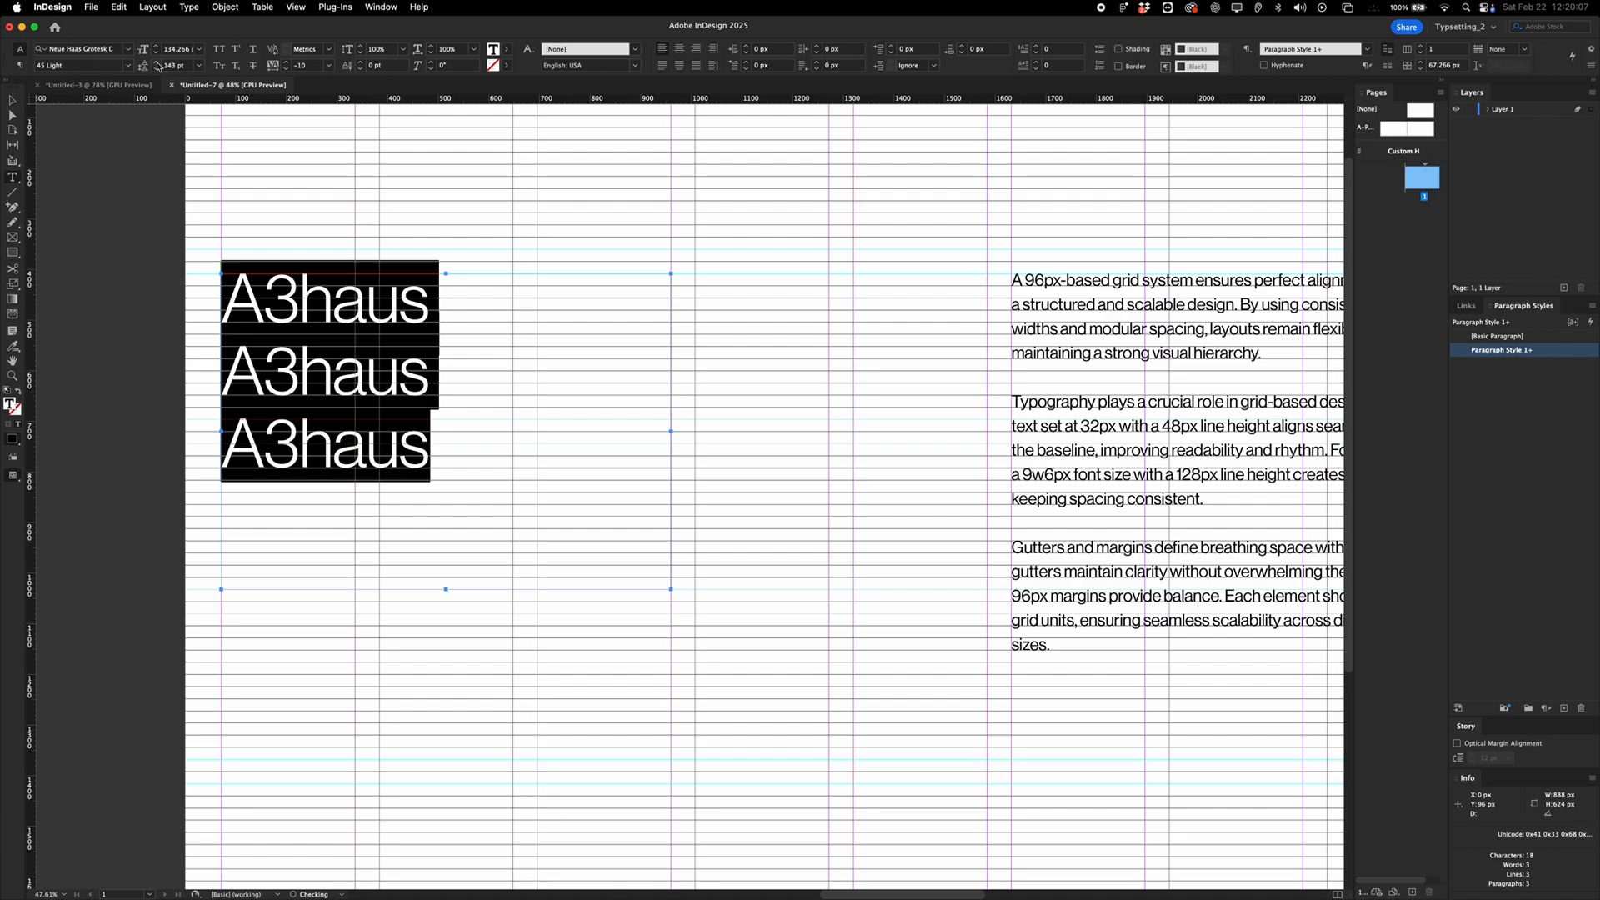
Set the leading of the three A3haus lines to 120 pt and preview the page without grids.
{"action": "double_click", "coordinate": [180, 66]}
{"action": "type", "text": "9"}
{"action": "key", "text": "Return"}
{"action": "key", "text": "Escape"}
{"action": "key", "text": "w"}
{"action": "key", "text": "w"}
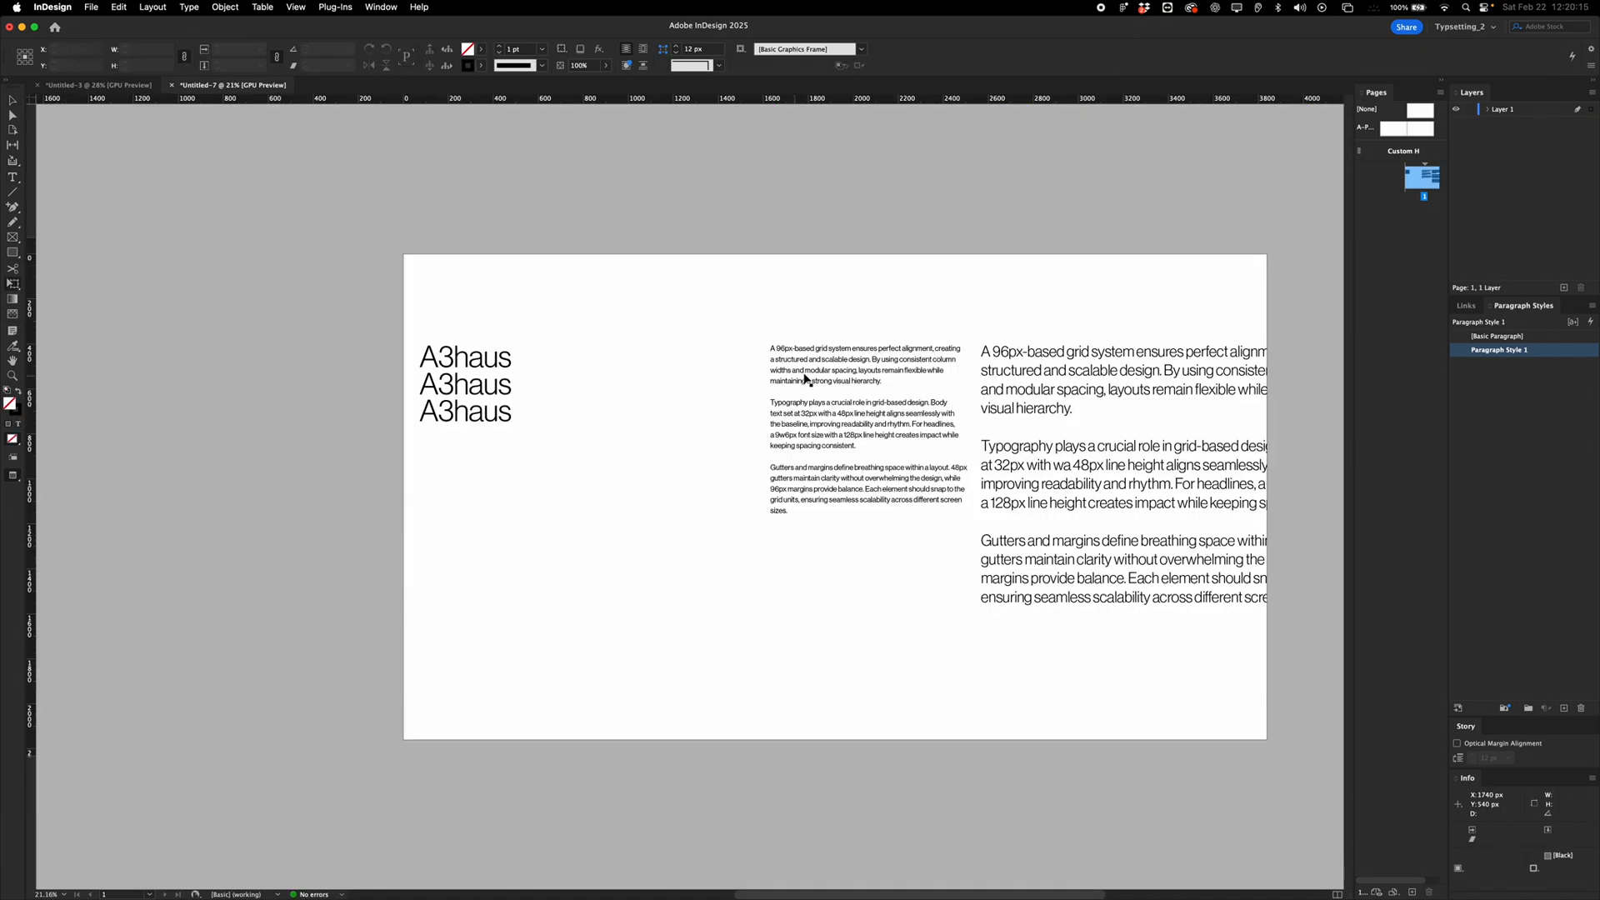
Move both body text frames left together so that the larger one fits fully on the page.
{"action": "left_click", "coordinate": [806, 380]}
{"action": "left_click", "coordinate": [1041, 379], "text": "shift"}
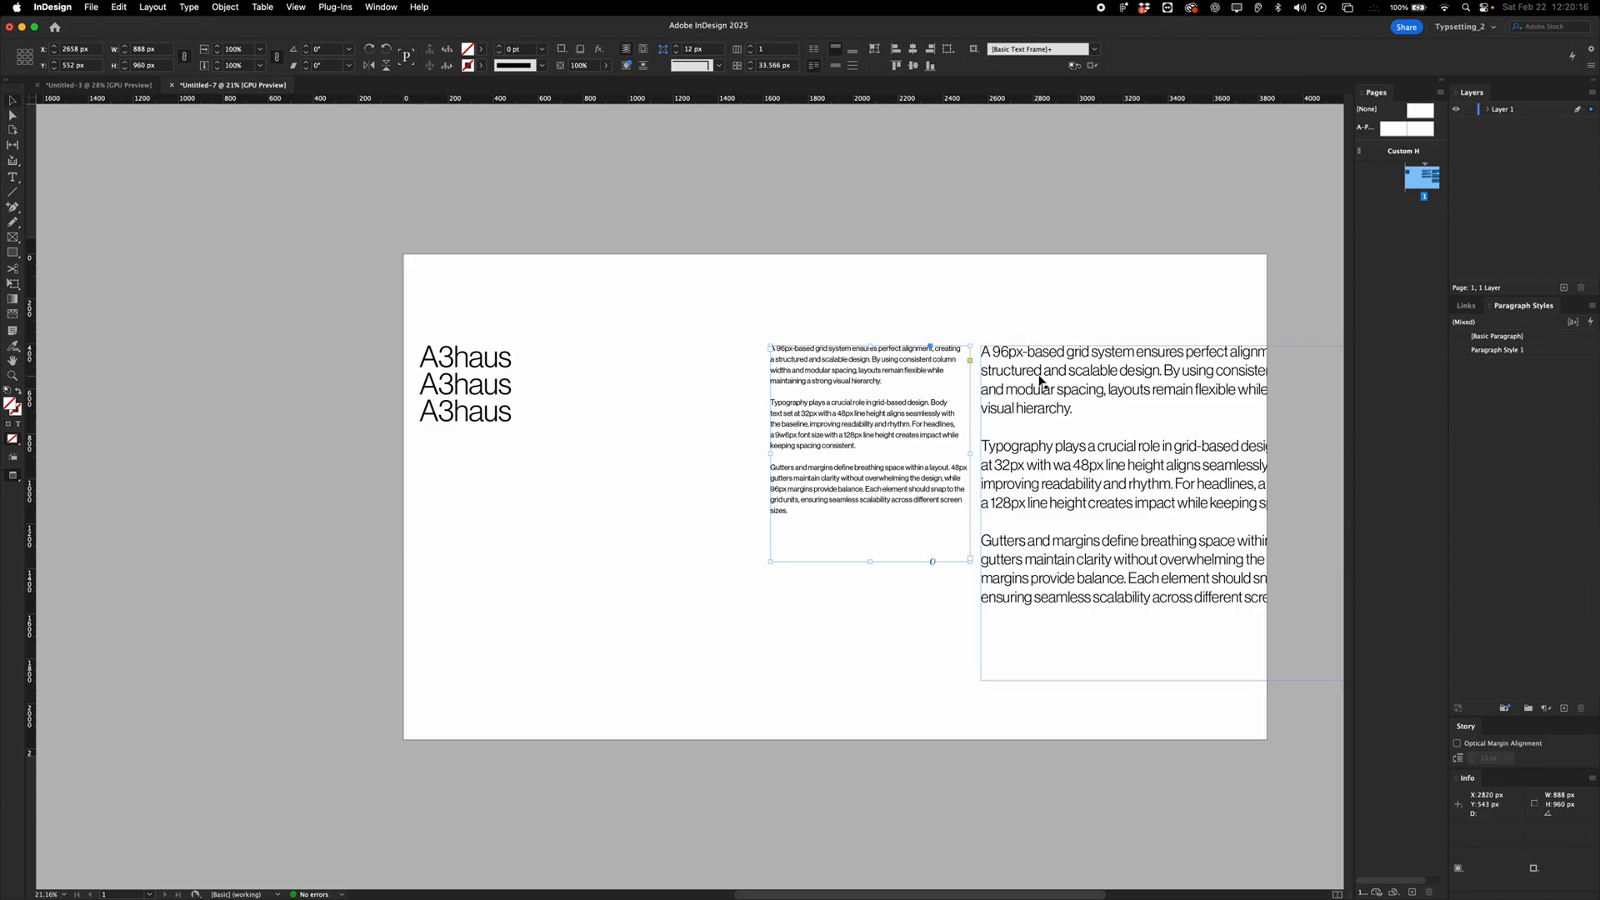
{"action": "left_click_drag", "start_coordinate": [997, 389], "coordinate": [867, 372]}
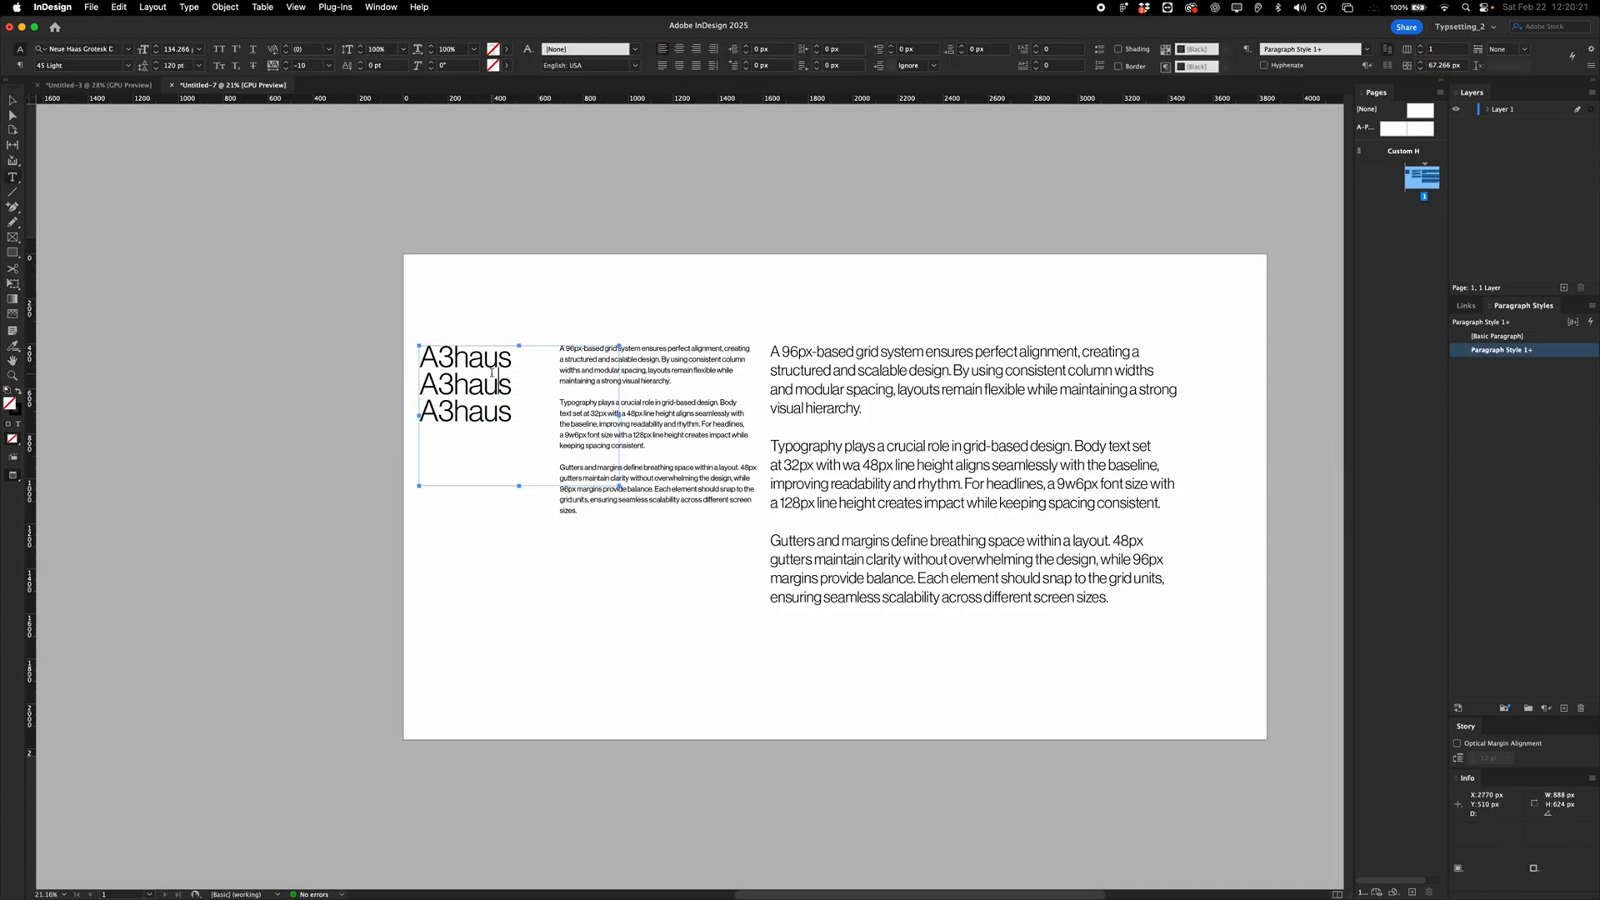
Increase the leading of the three A3haus lines by 48 pt to 168 pt.
{"action": "key", "text": "super+a"}
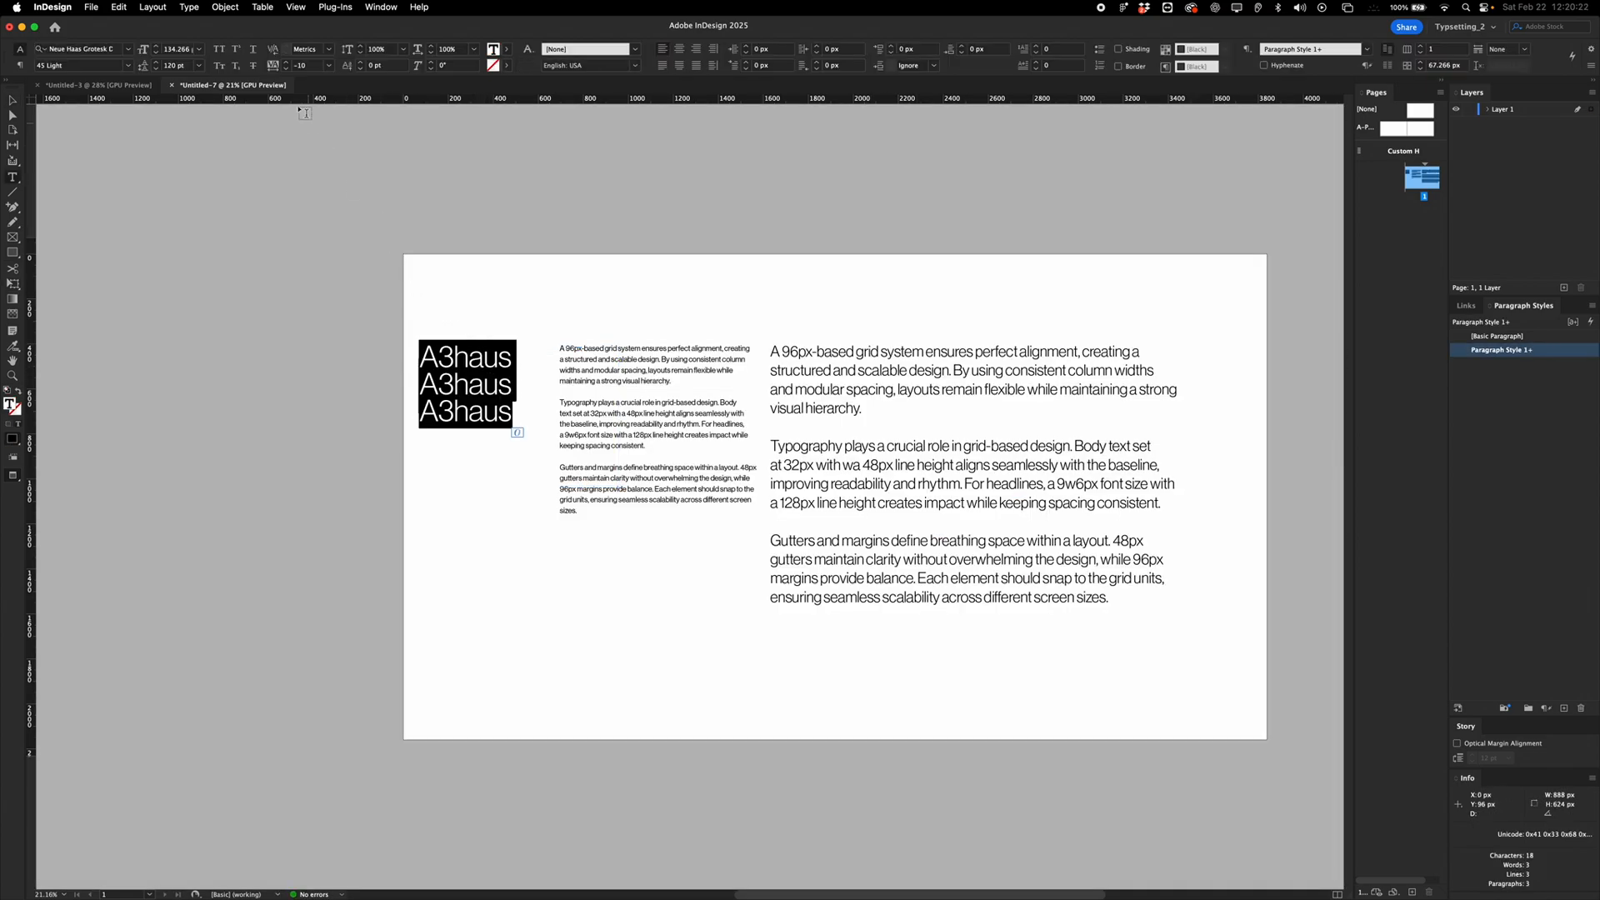
{"action": "left_click", "coordinate": [177, 66]}
{"action": "type", "text": "+48"}
{"action": "key", "text": "Return"}
Tighten the leading of the three A3haus lines and show the grids again.
{"action": "left_click", "coordinate": [423, 357]}
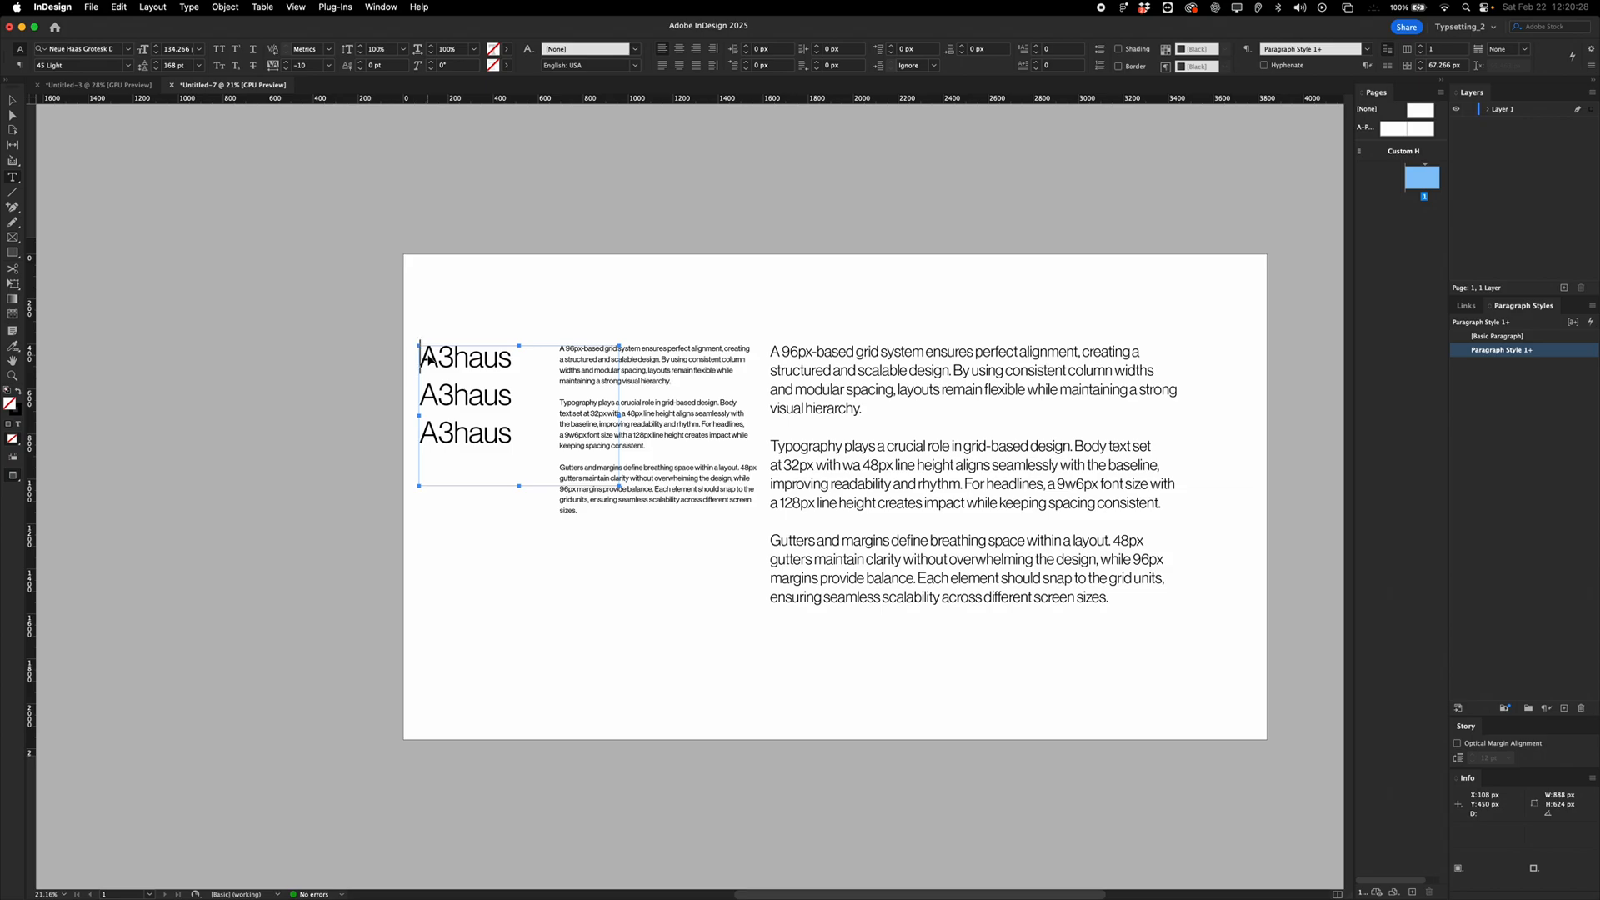
{"action": "double_click", "coordinate": [181, 66]}
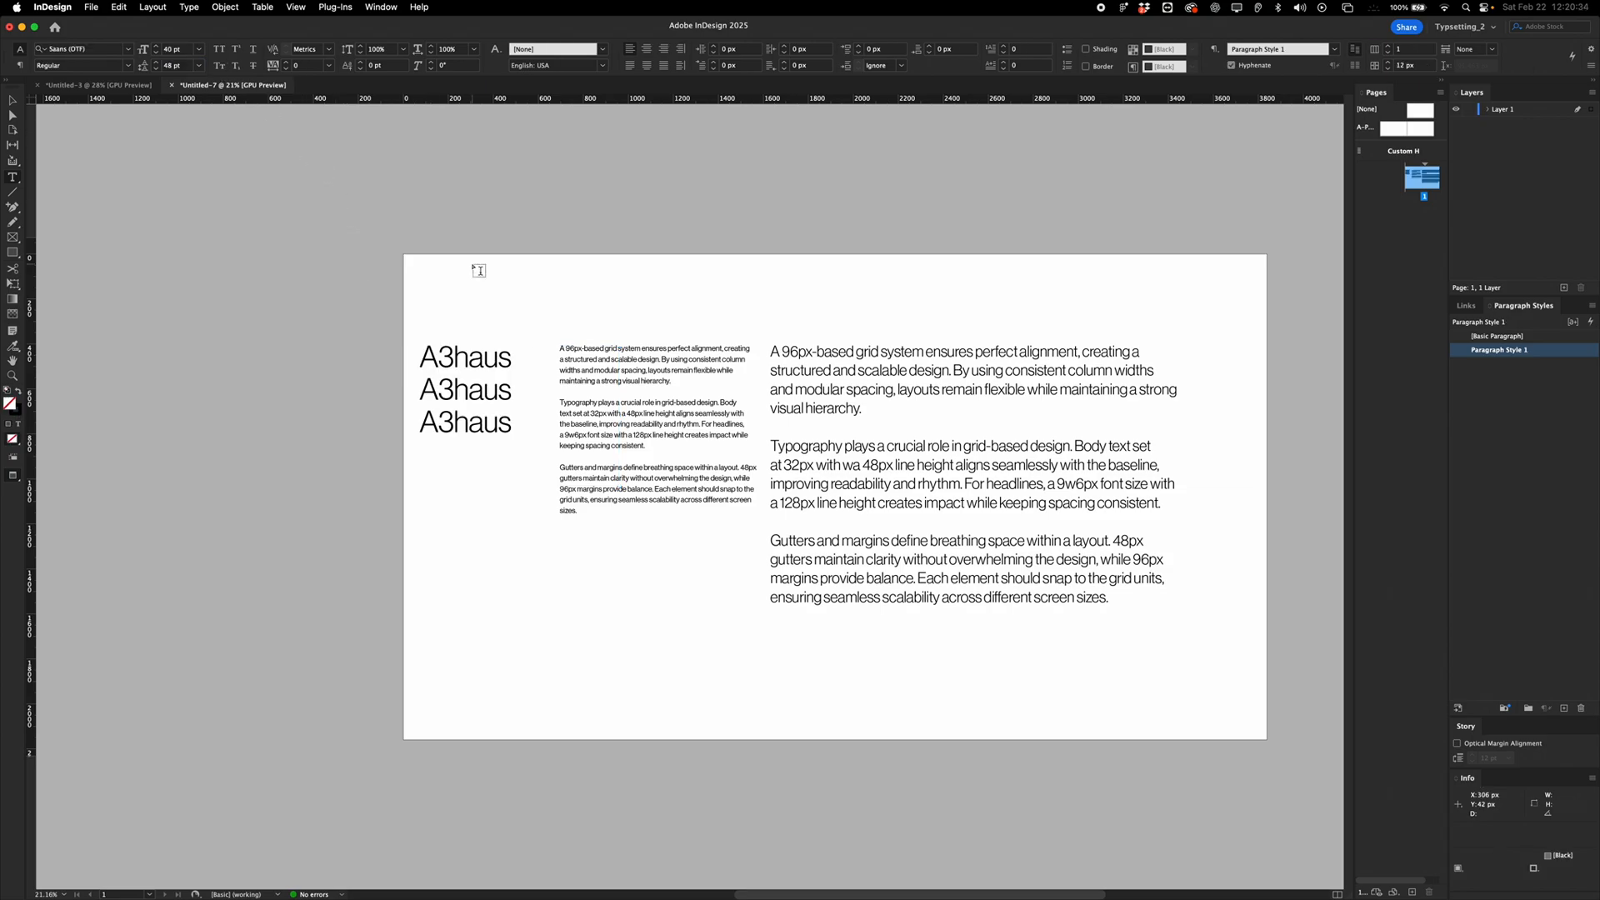
{"action": "key", "text": "w"}
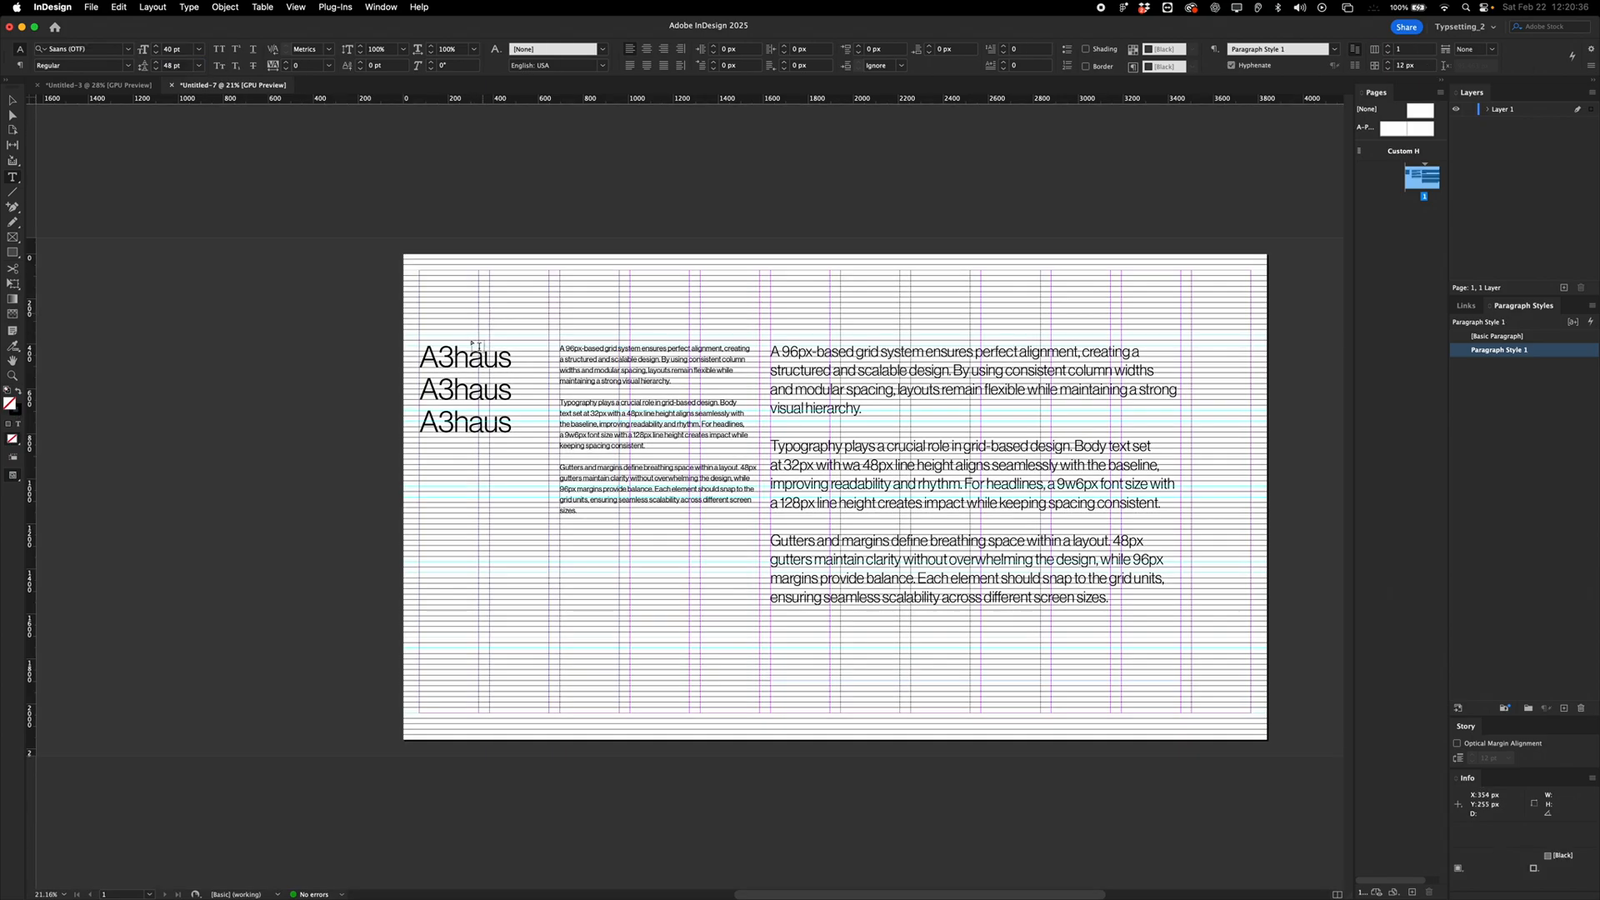
{"action": "double_click", "coordinate": [475, 343]}
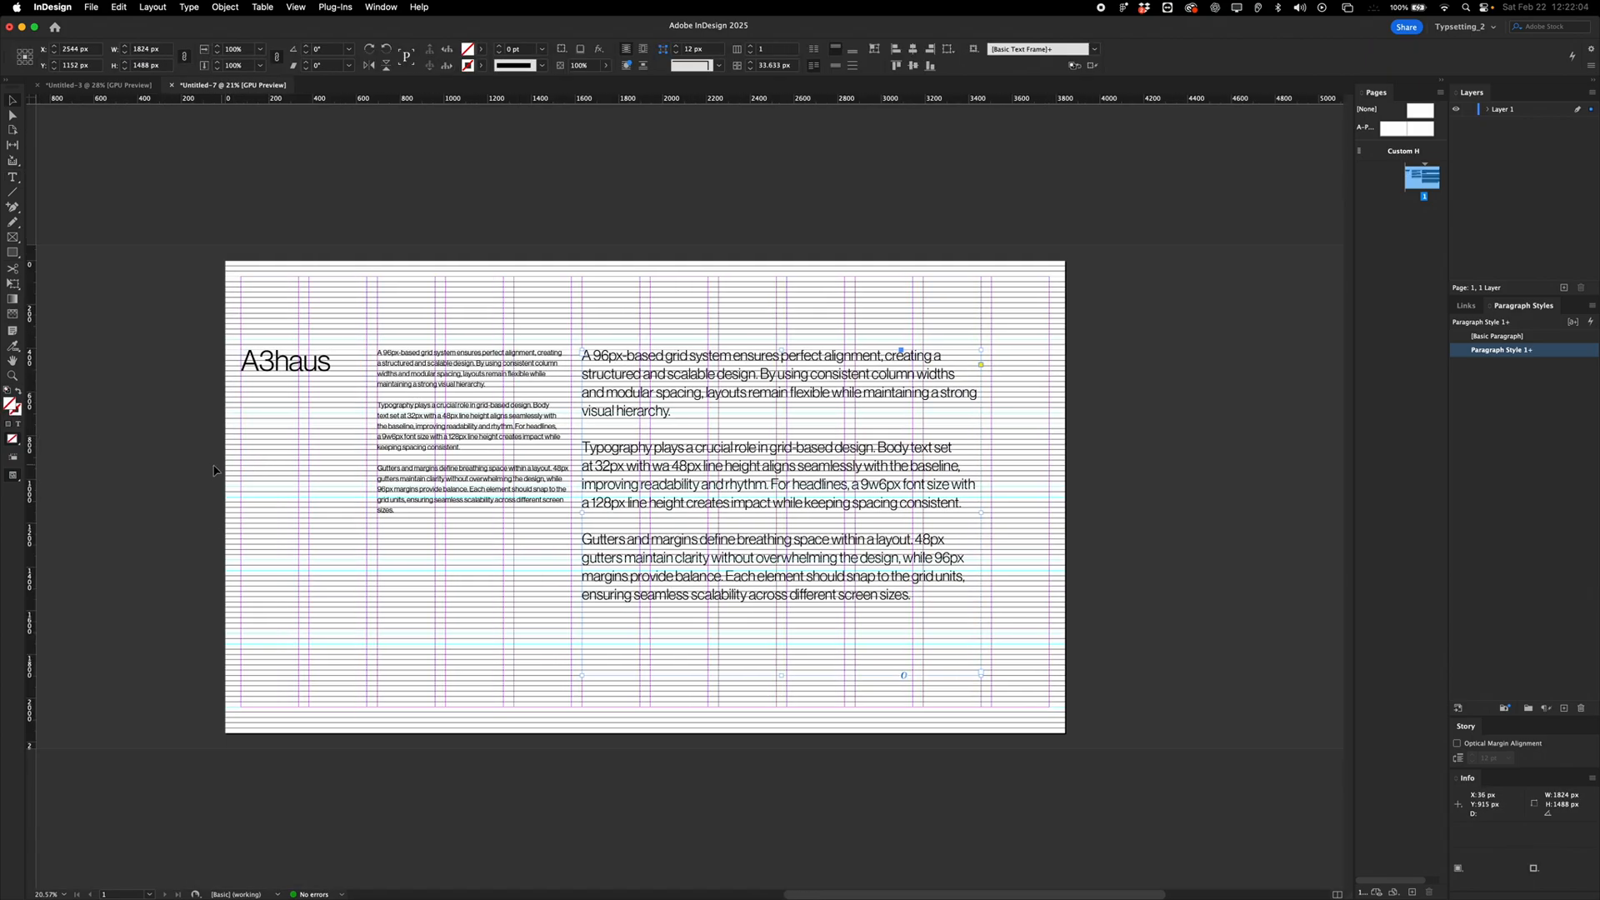
Show the document grid and move the larger text frame off the page onto the pasteboard beside the heading.
{"action": "left_click", "coordinate": [191, 475]}
{"action": "key", "text": "super+apostrophe"}
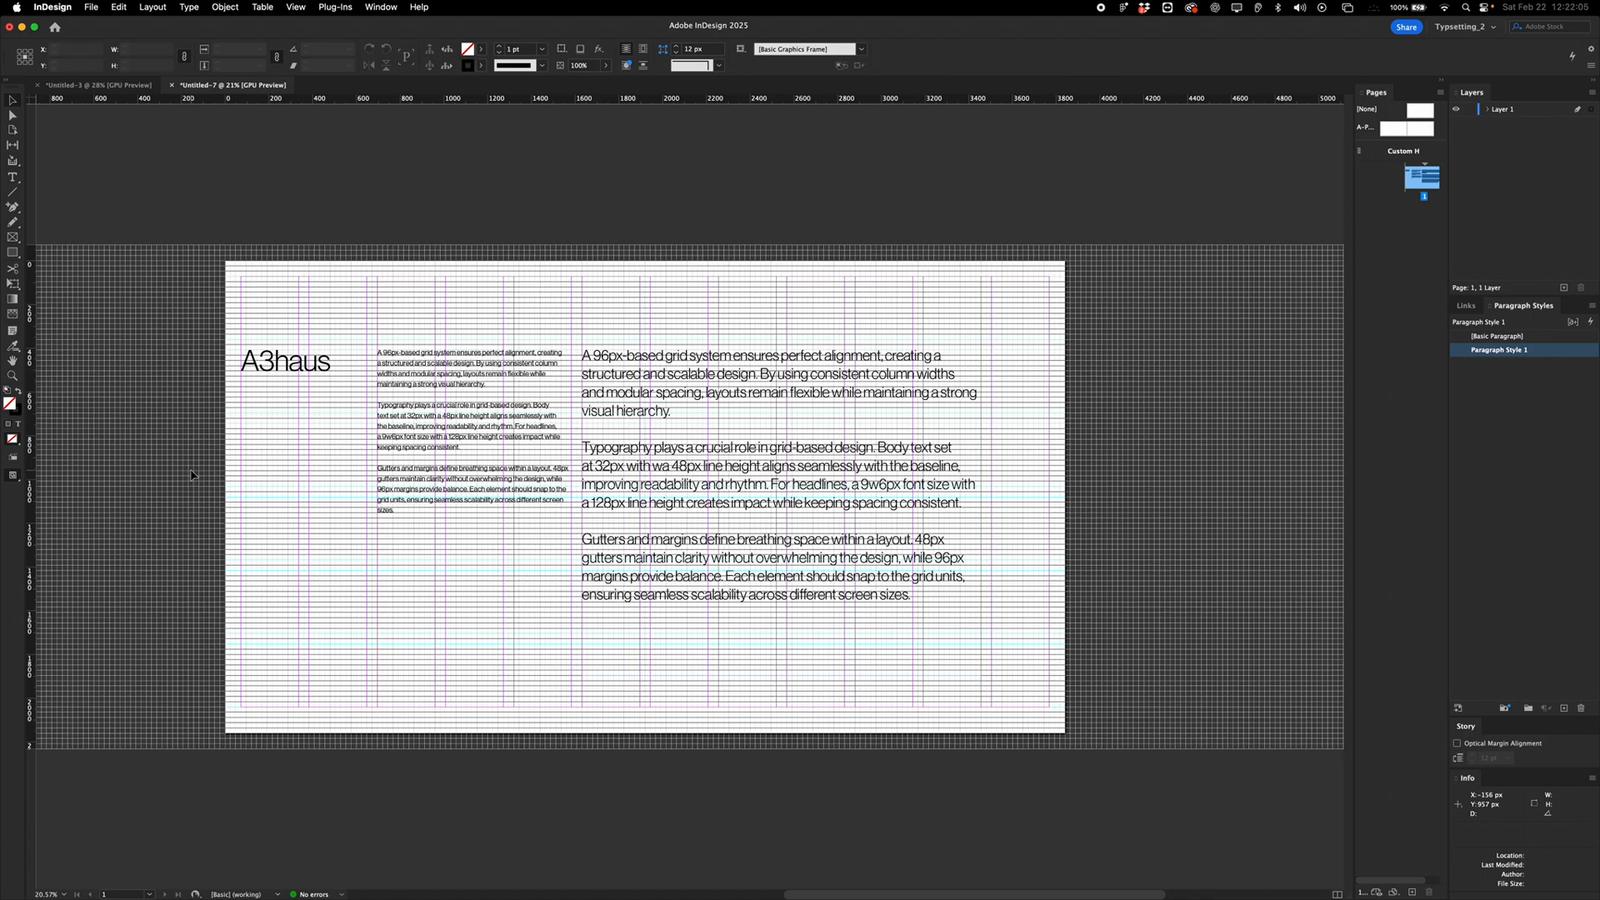
{"action": "scroll", "coordinate": [862, 442], "scroll_direction": "left", "scroll_amount": 10}
{"action": "scroll", "coordinate": [853, 433], "scroll_direction": "right", "scroll_amount": 8}
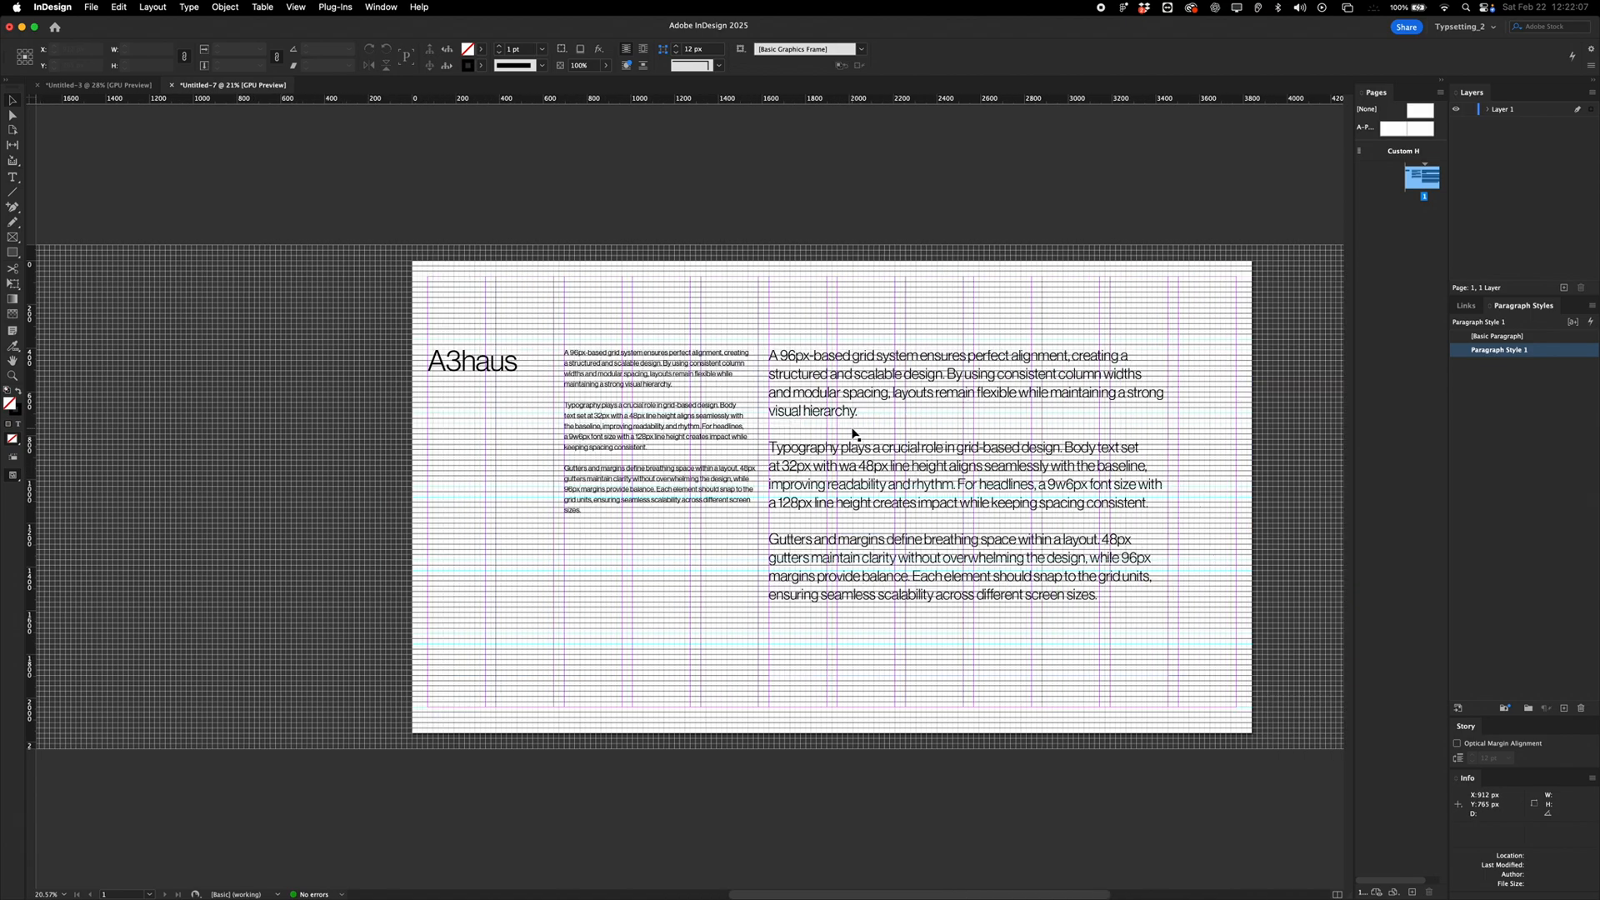
{"action": "left_click_drag", "start_coordinate": [838, 385], "coordinate": [90, 415]}
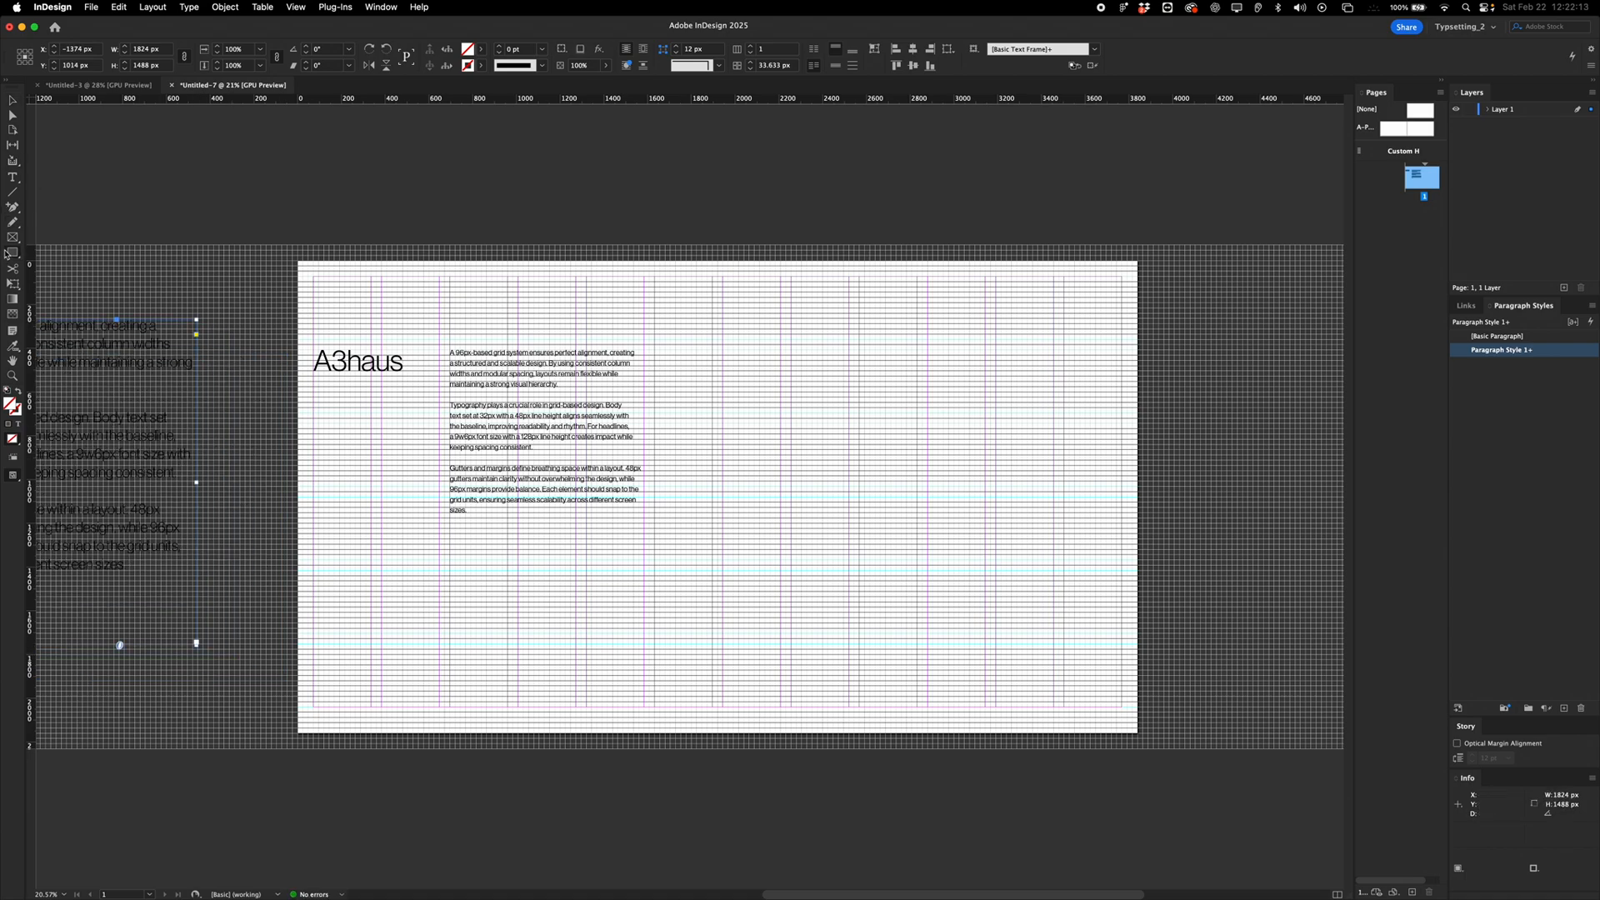
Draw an 888 × 624 px rectangle in the columns beside the smaller text, aligned with its top, and fill it with Black.
{"action": "mouse_move", "coordinate": [655, 353]}
{"action": "left_mouse_down"}
{"action": "mouse_move", "coordinate": [802, 487]}
{"action": "mouse_move", "coordinate": [848, 486]}
{"action": "left_mouse_up"}
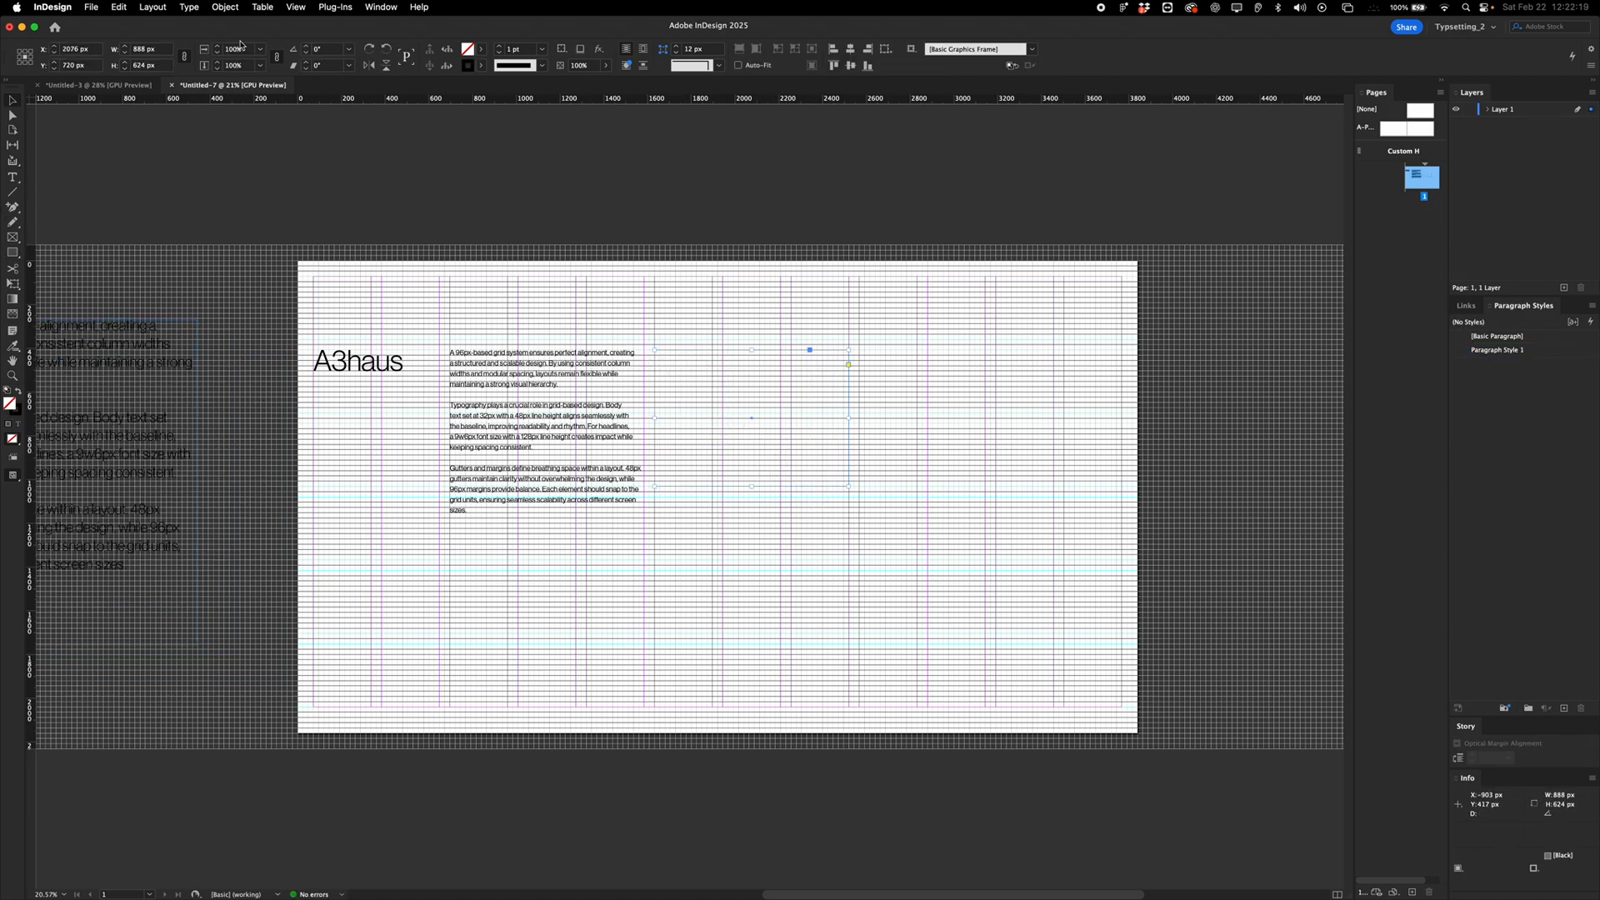
{"action": "left_click", "coordinate": [485, 52]}
{"action": "left_click", "coordinate": [372, 128]}
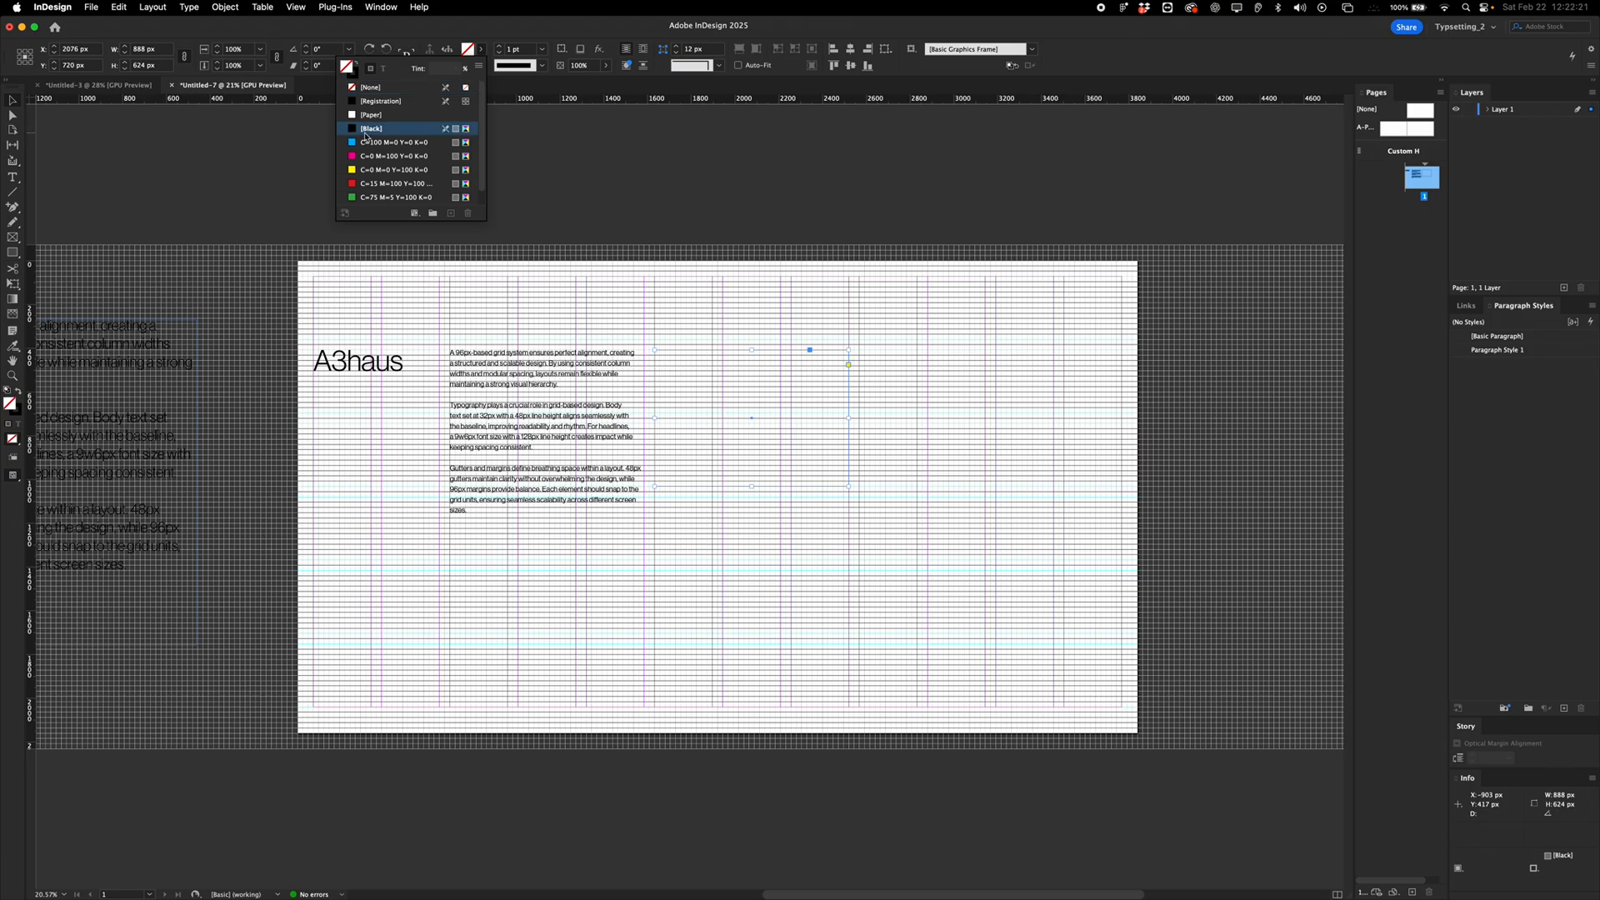
Set the black rectangle's opacity to 10% and check its top edge against the body text with the grids shown.
{"action": "left_click", "coordinate": [588, 68]}
{"action": "type", "text": "10"}
{"action": "key", "text": "Return"}
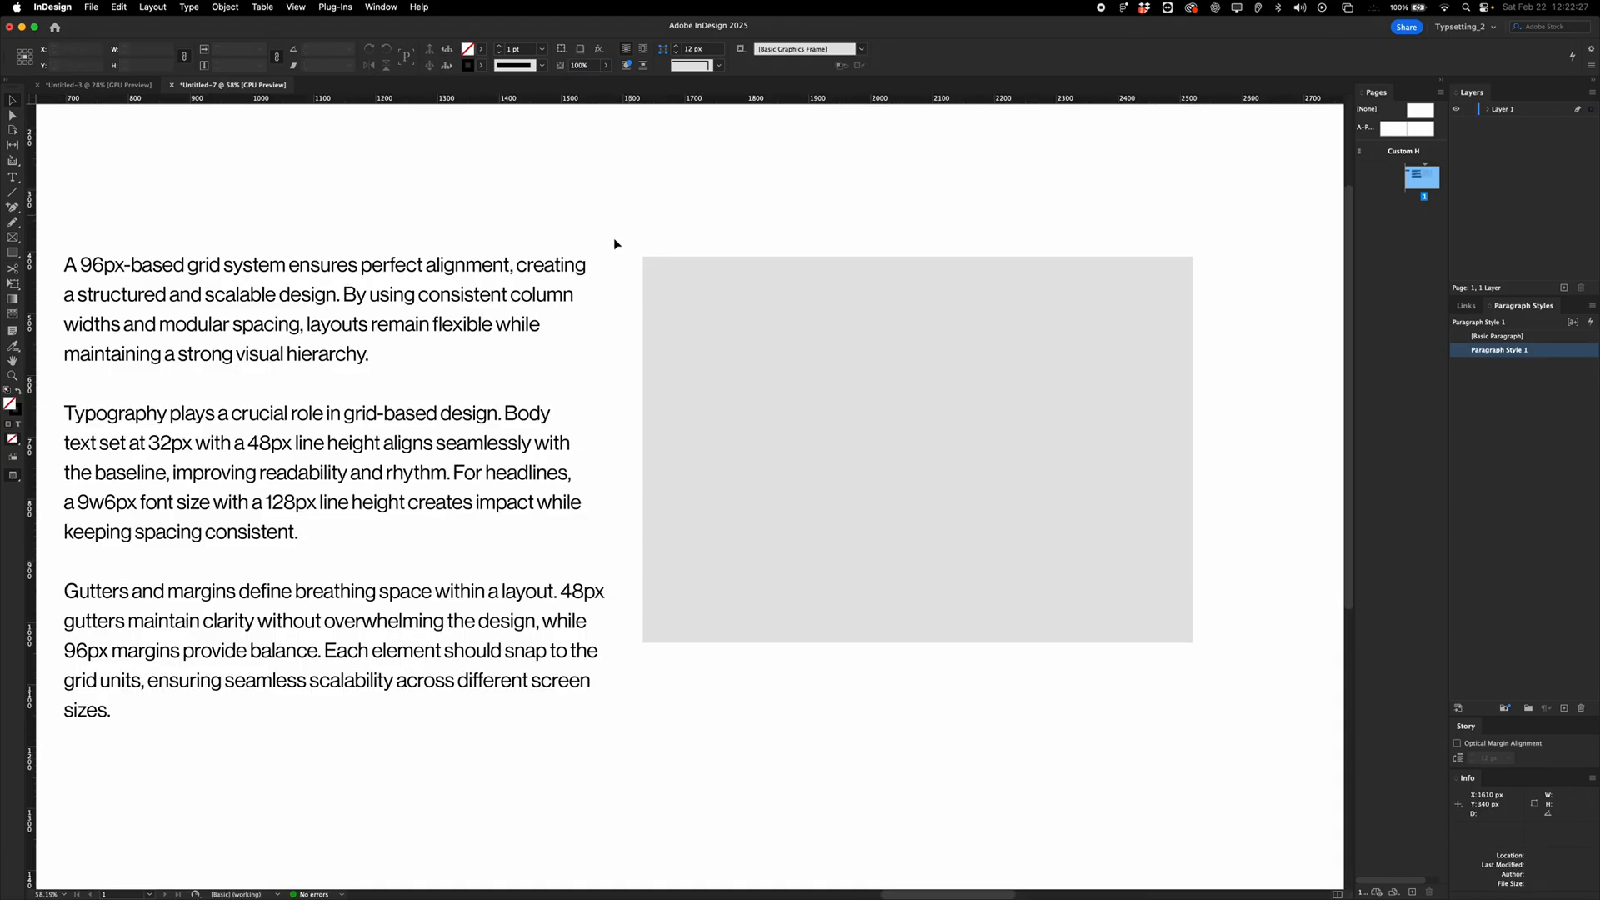
{"action": "scroll", "coordinate": [590, 279], "scroll_direction": "up", "scroll_amount": 4}
{"action": "left_click", "coordinate": [629, 271]}
{"action": "key", "text": "w"}
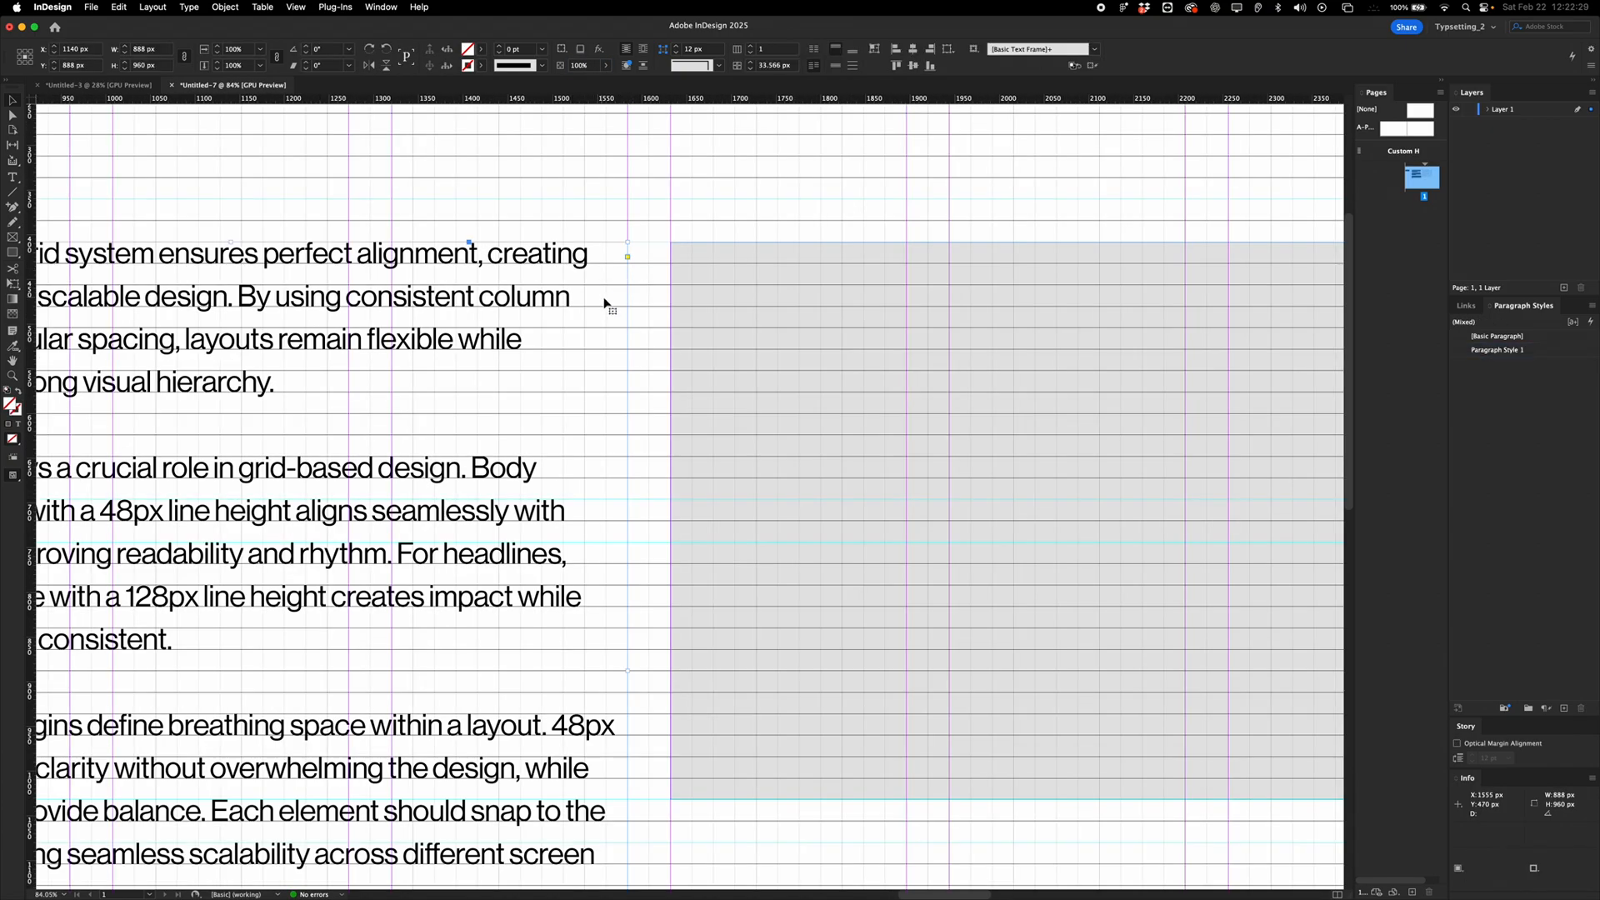
{"action": "key", "text": "w"}
{"action": "scroll", "coordinate": [675, 550], "scroll_direction": "down", "scroll_amount": 5}
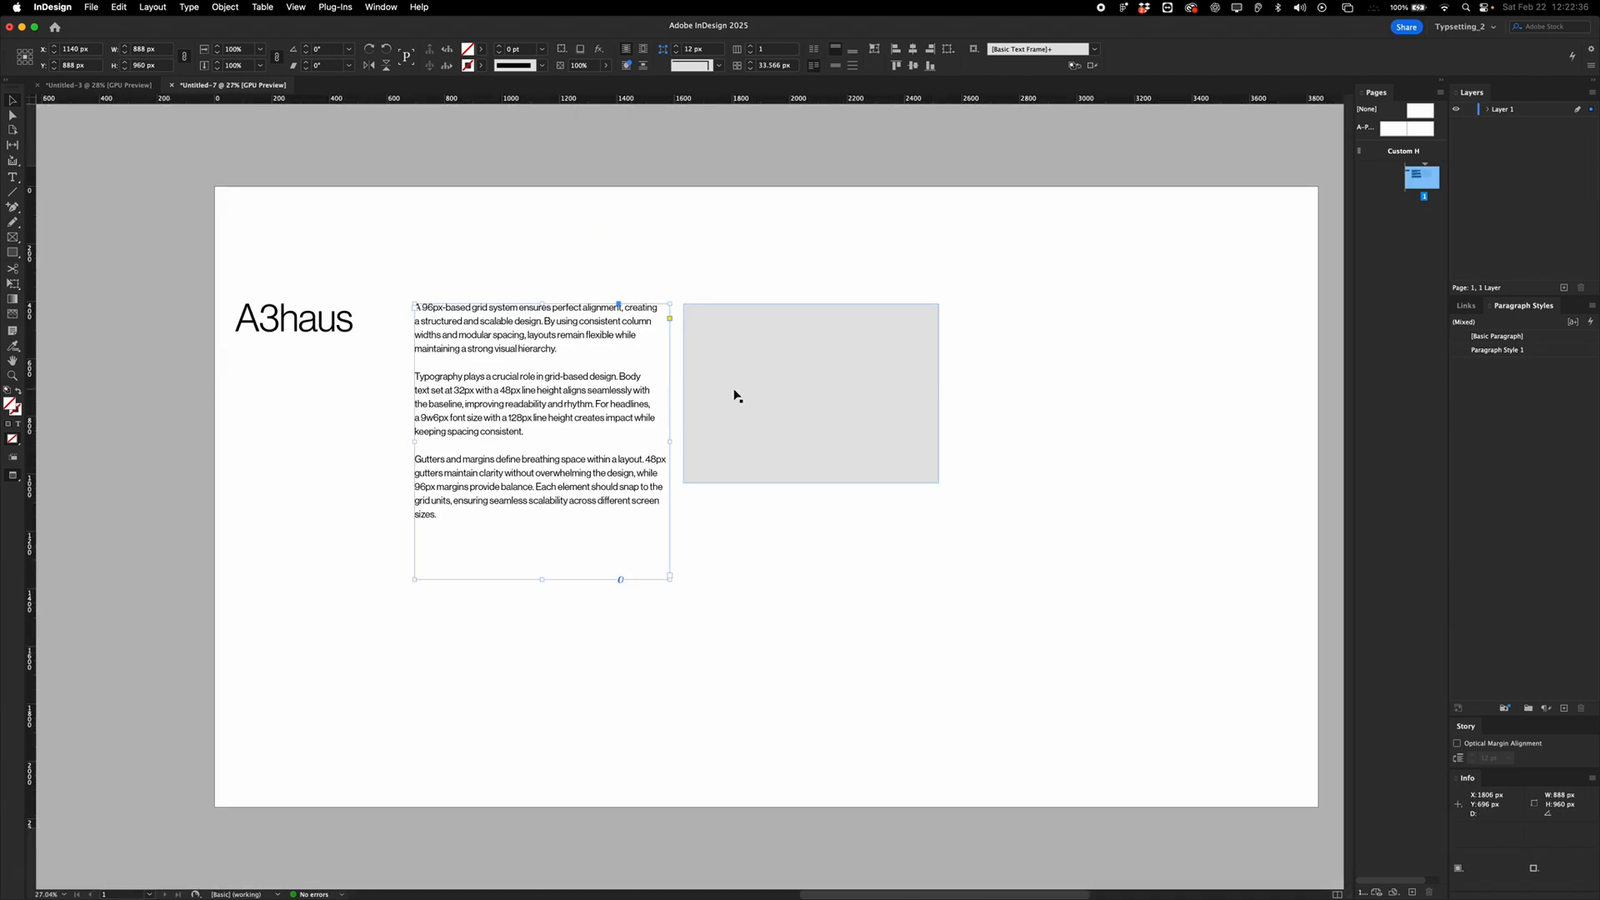
Duplicate the rectangle below the original with a one-gutter gap and enlarge the copy to 2136 × 960 px, reaching the page margins.
{"action": "left_click", "coordinate": [735, 394]}
{"action": "key", "text": "w"}
{"action": "left_click_drag", "start_coordinate": [731, 421], "coordinate": [747, 612]}
{"action": "left_click_drag", "start_coordinate": [939, 676], "coordinate": [1296, 773]}
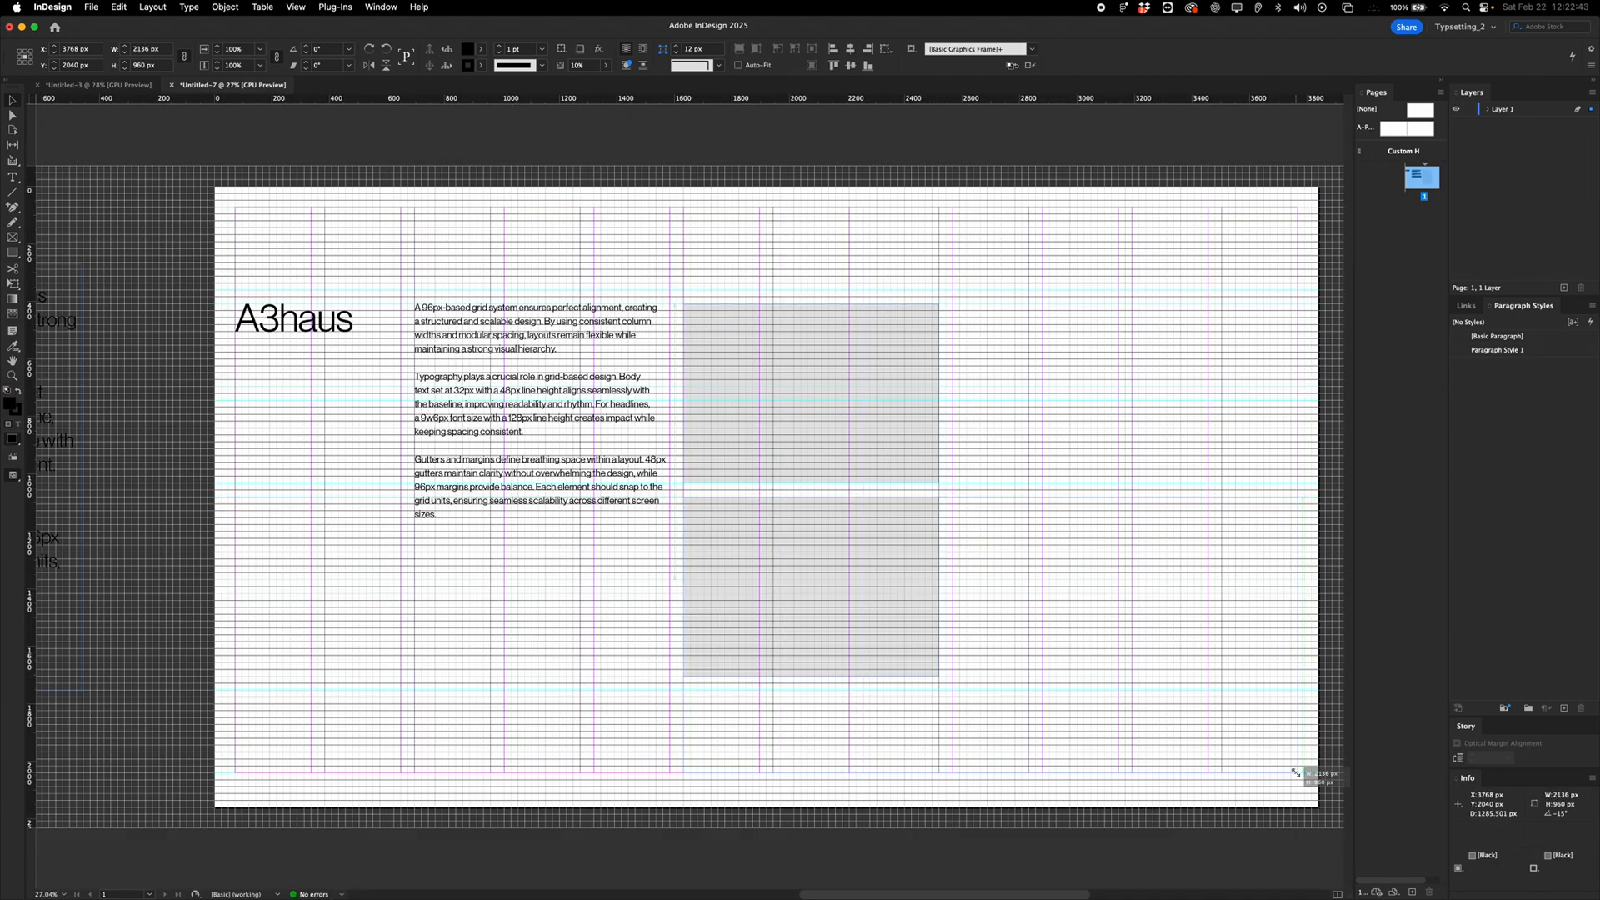
Duplicate the upper rectangle beside the original and resize the pair into a wide and a narrow block spanning the columns.
{"action": "left_click_drag", "start_coordinate": [818, 392], "coordinate": [1086, 417]}
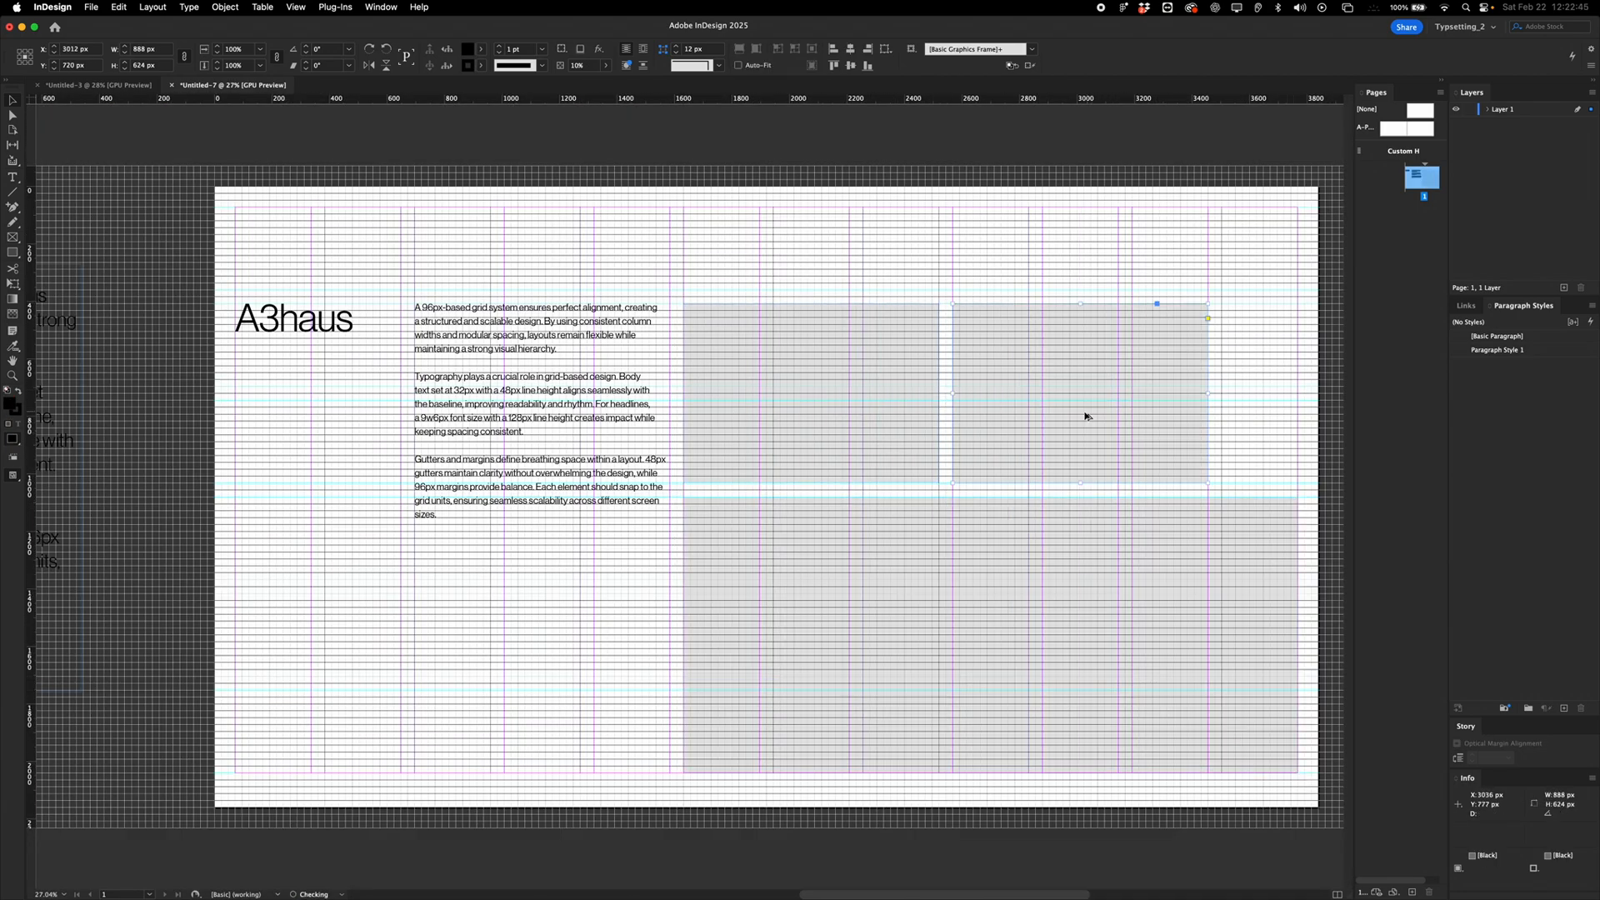
{"action": "left_click_drag", "start_coordinate": [947, 373], "coordinate": [1061, 393]}
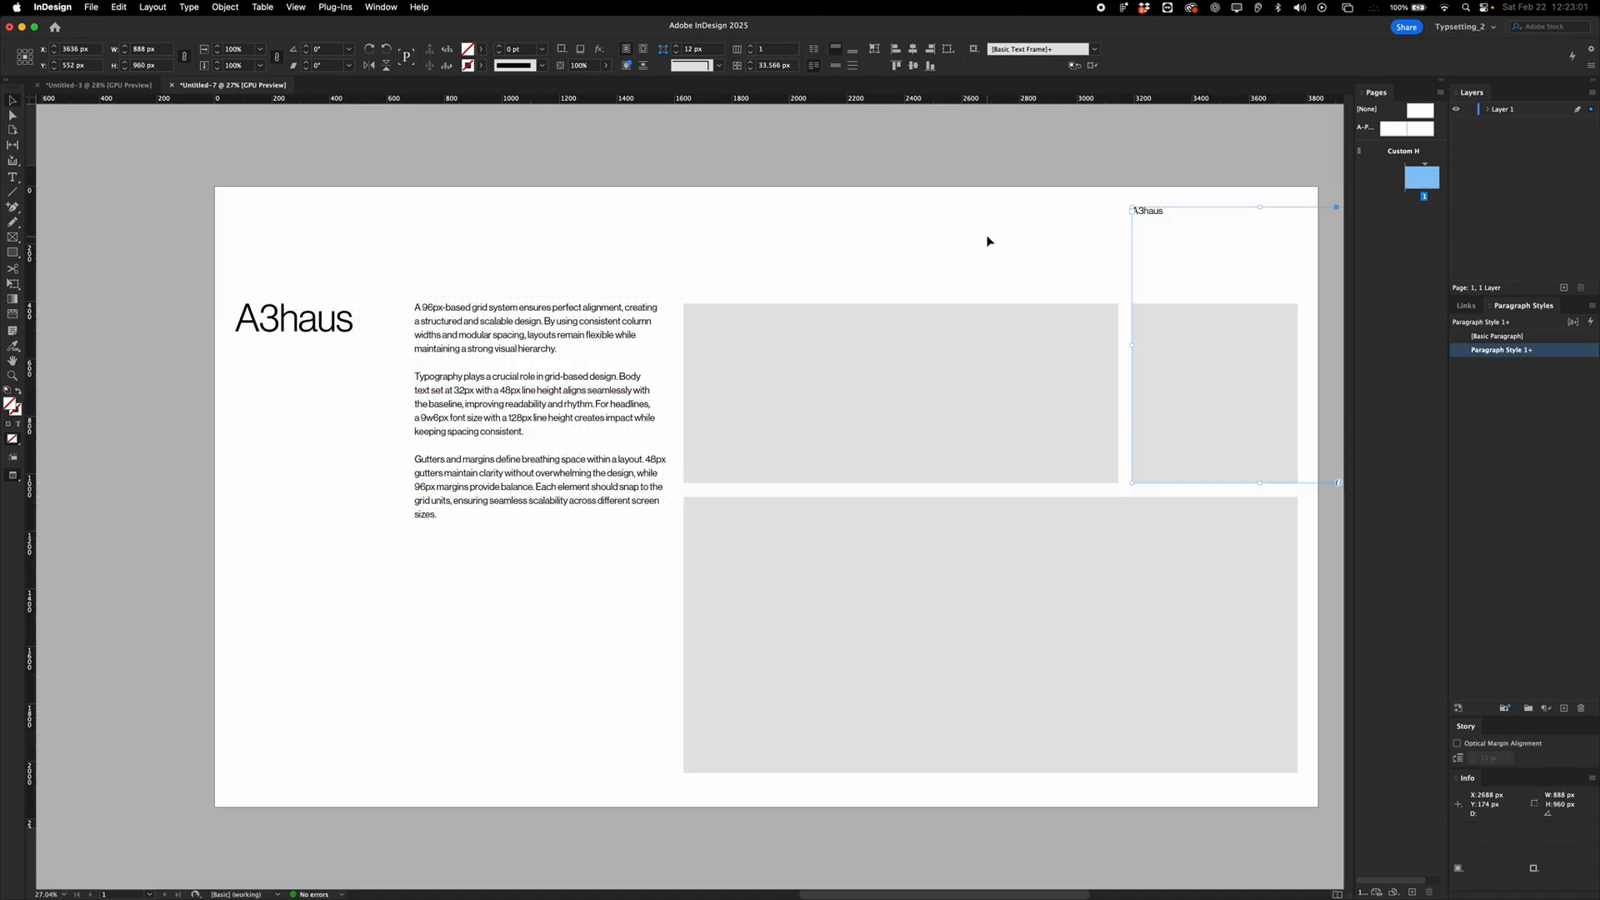
Duplicate the small A3haus label above the wide upper rectangle, widen its frame to 1512 px and fit its height to the text.
{"action": "left_click_drag", "start_coordinate": [1182, 223], "coordinate": [734, 223]}
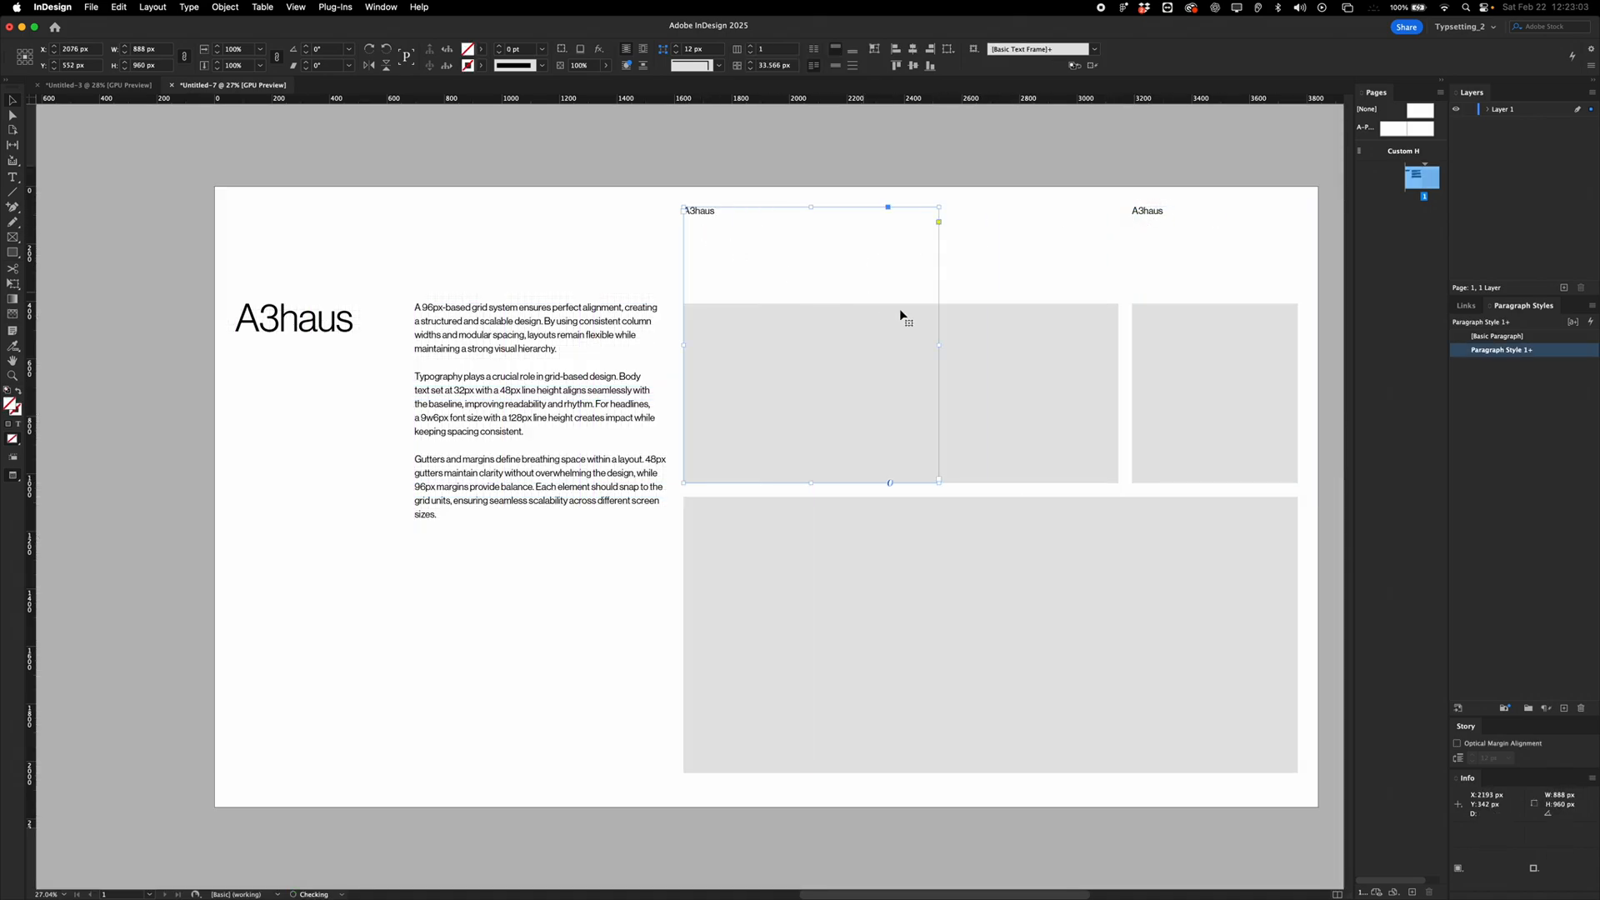
{"action": "left_click_drag", "start_coordinate": [939, 345], "coordinate": [1119, 345]}
{"action": "double_click", "coordinate": [900, 483]}
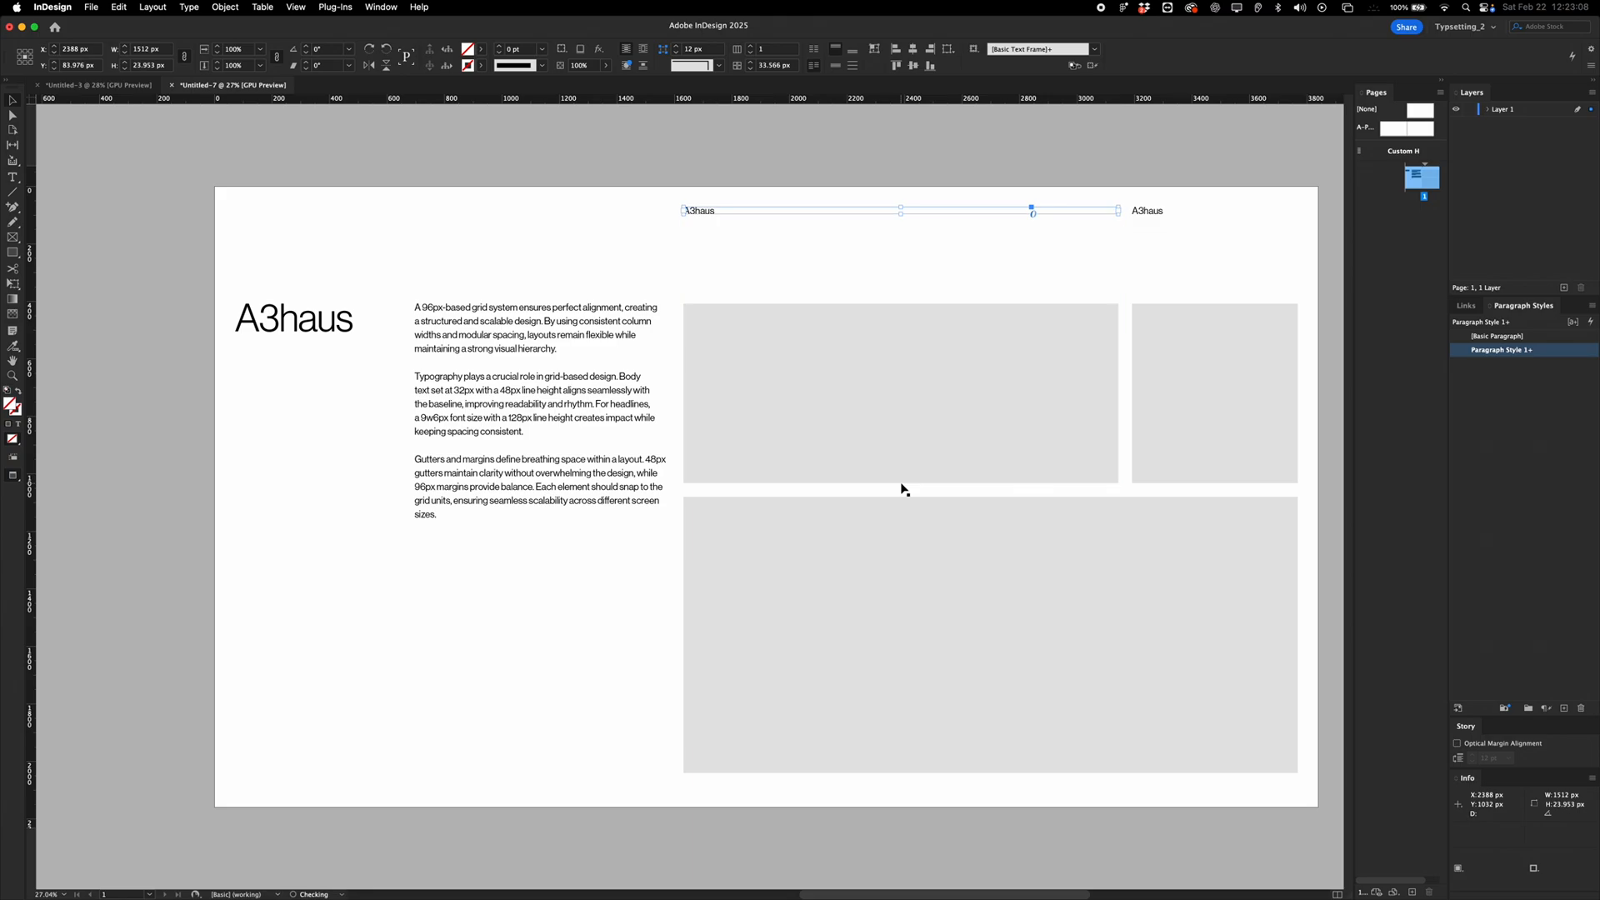
{"action": "left_click", "coordinate": [585, 251]}
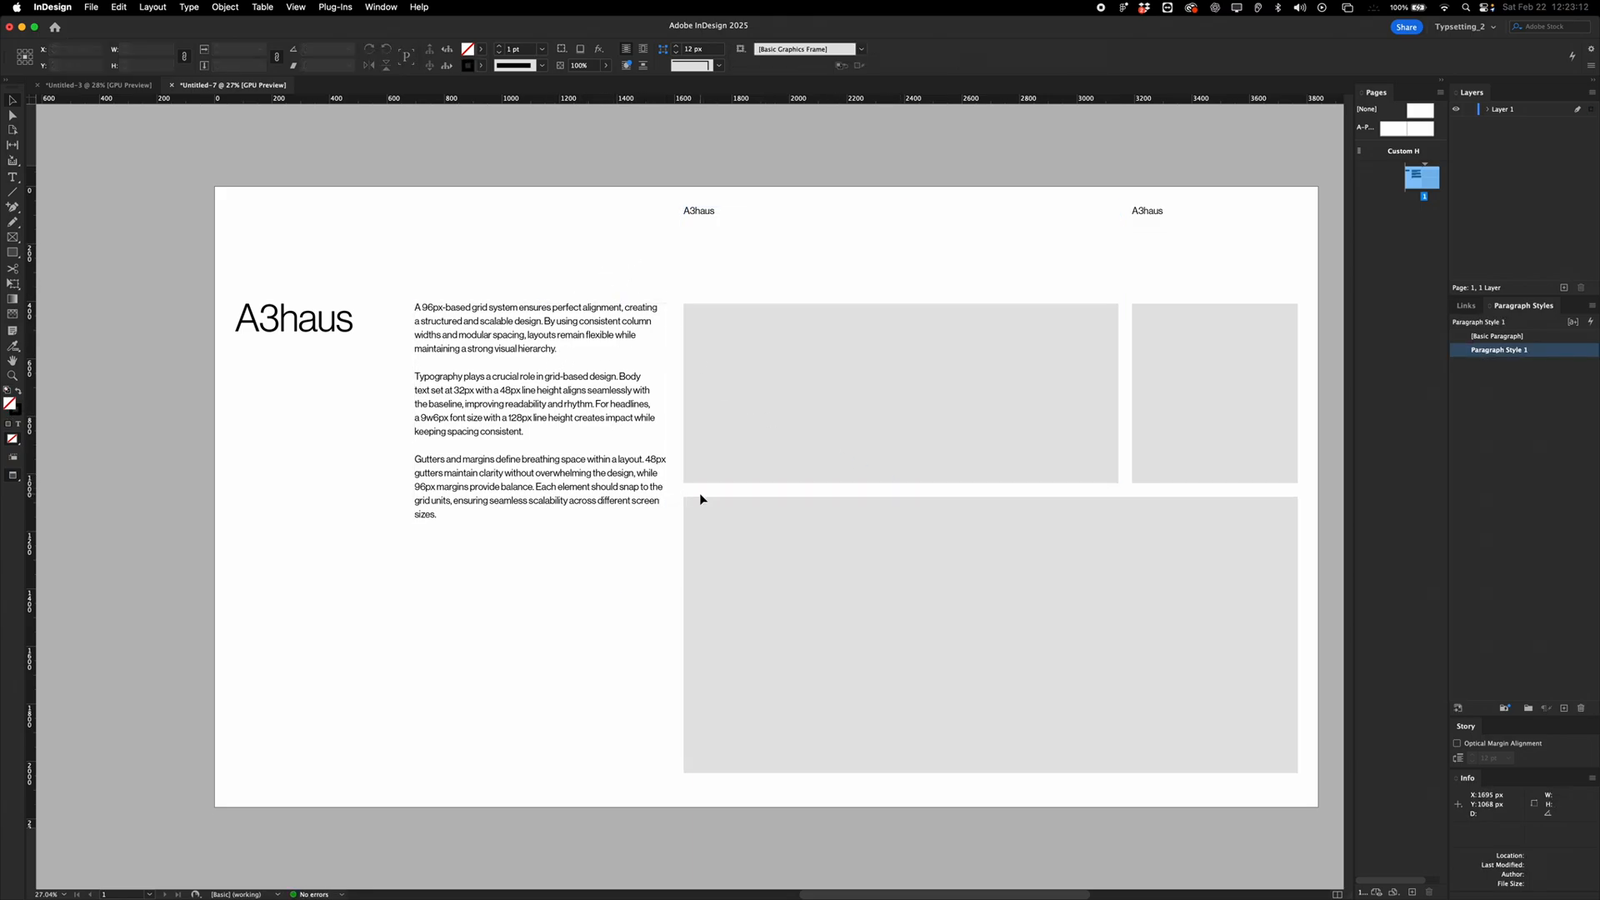
Show the grids and append a copy of the whole body text at the end of its text frame.
{"action": "scroll", "coordinate": [665, 510], "scroll_direction": "up", "scroll_amount": 10}
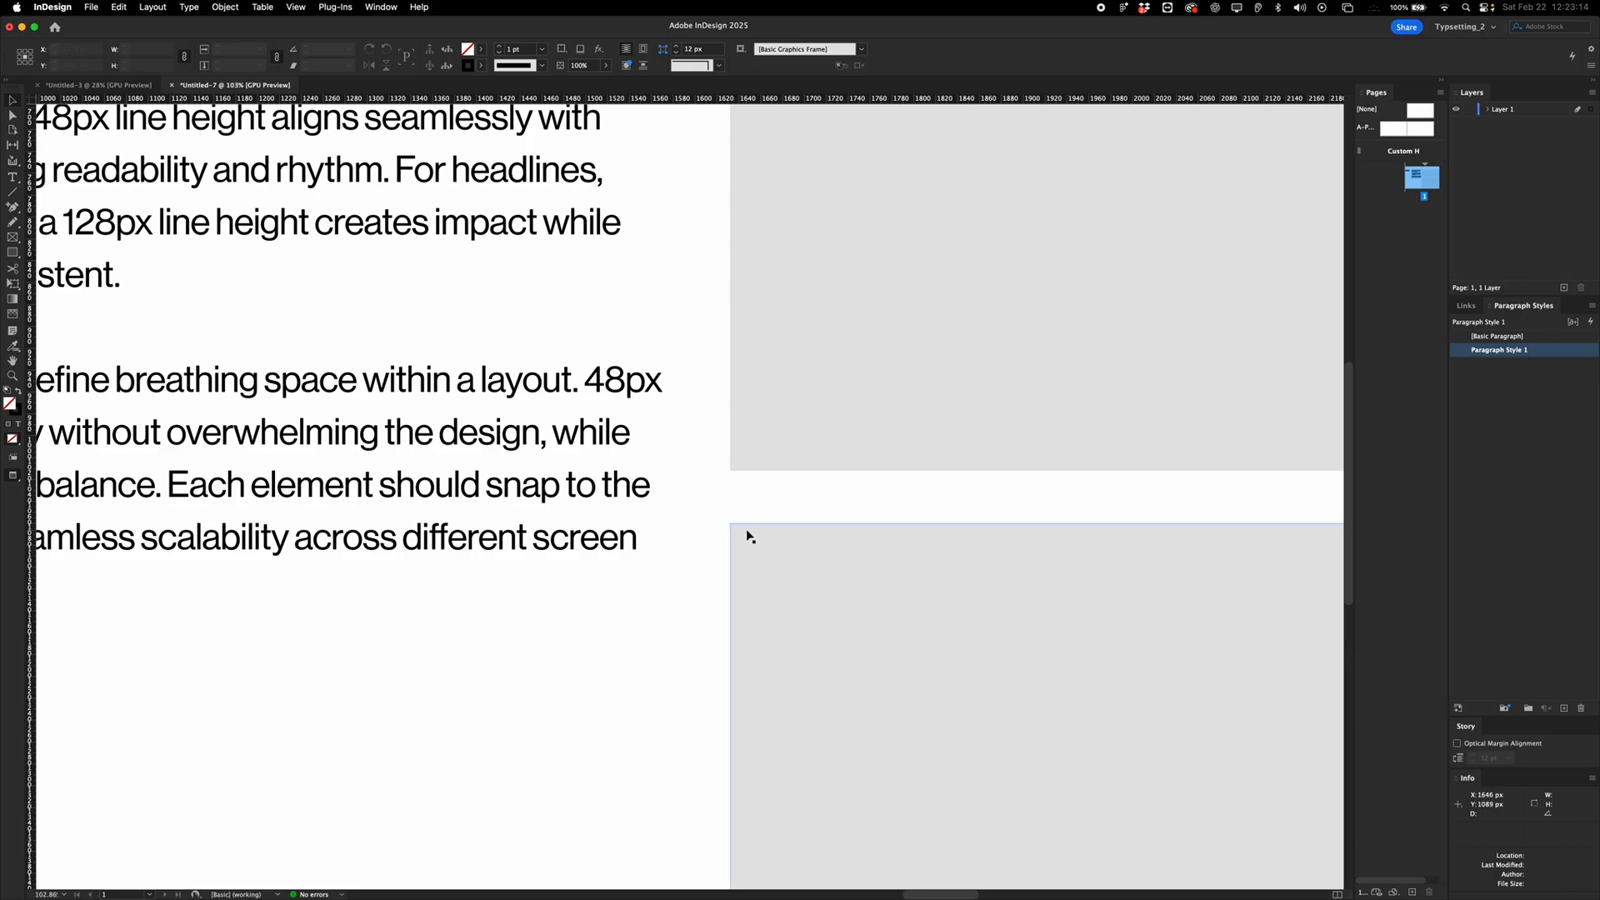
{"action": "key", "text": "w"}
{"action": "scroll", "coordinate": [697, 487], "scroll_direction": "down", "scroll_amount": 6}
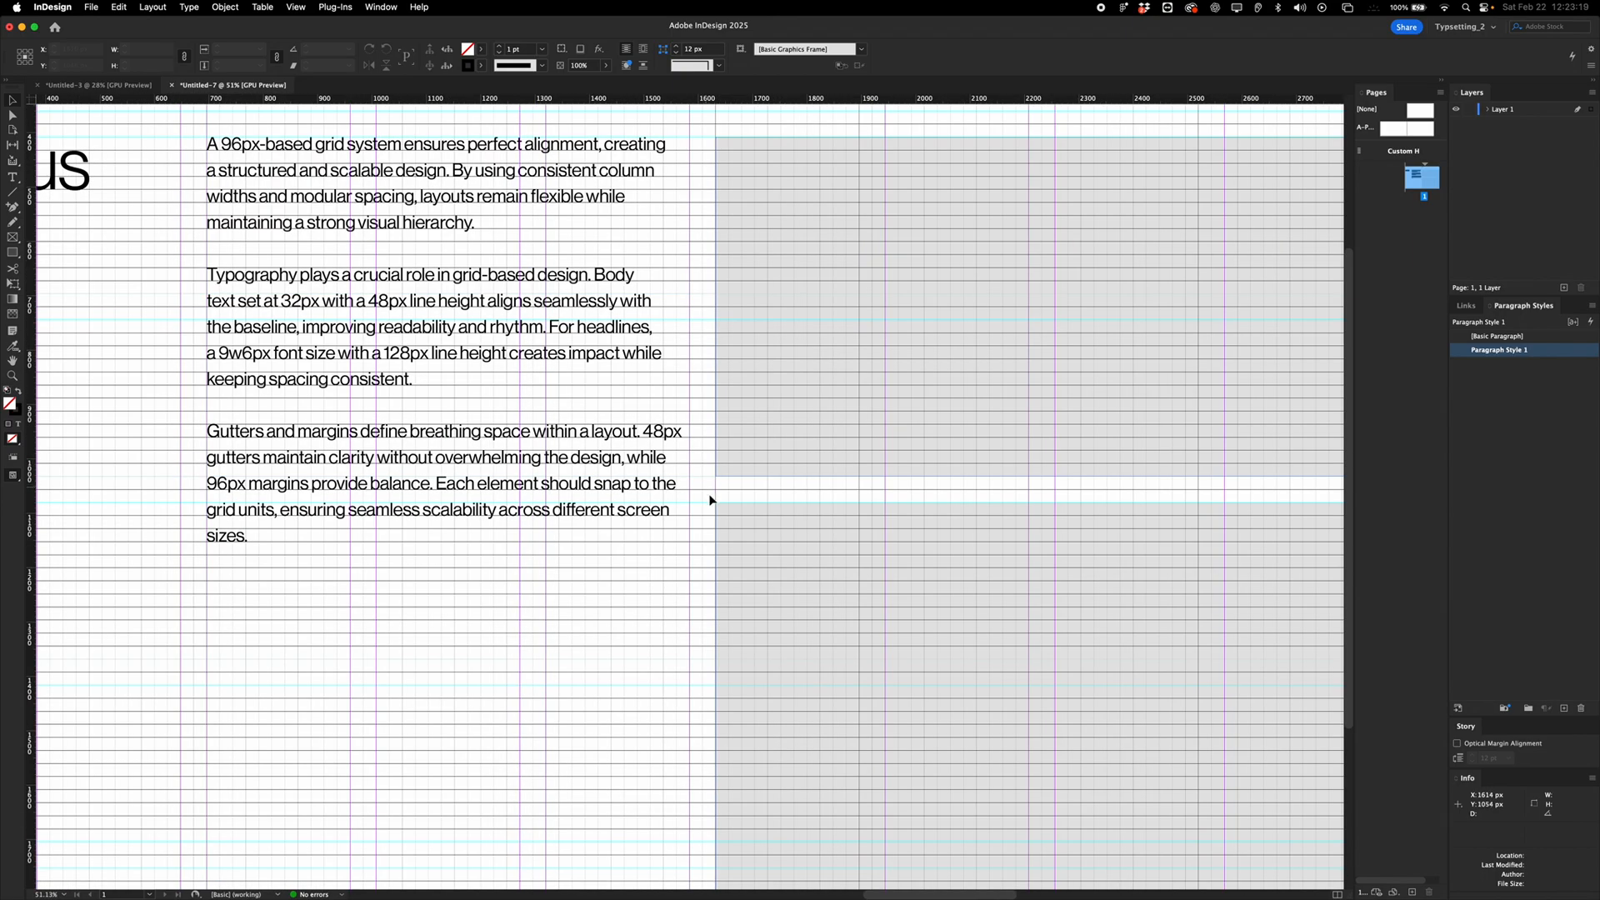
{"action": "left_click", "coordinate": [298, 490]}
{"action": "double_click", "coordinate": [500, 482]}
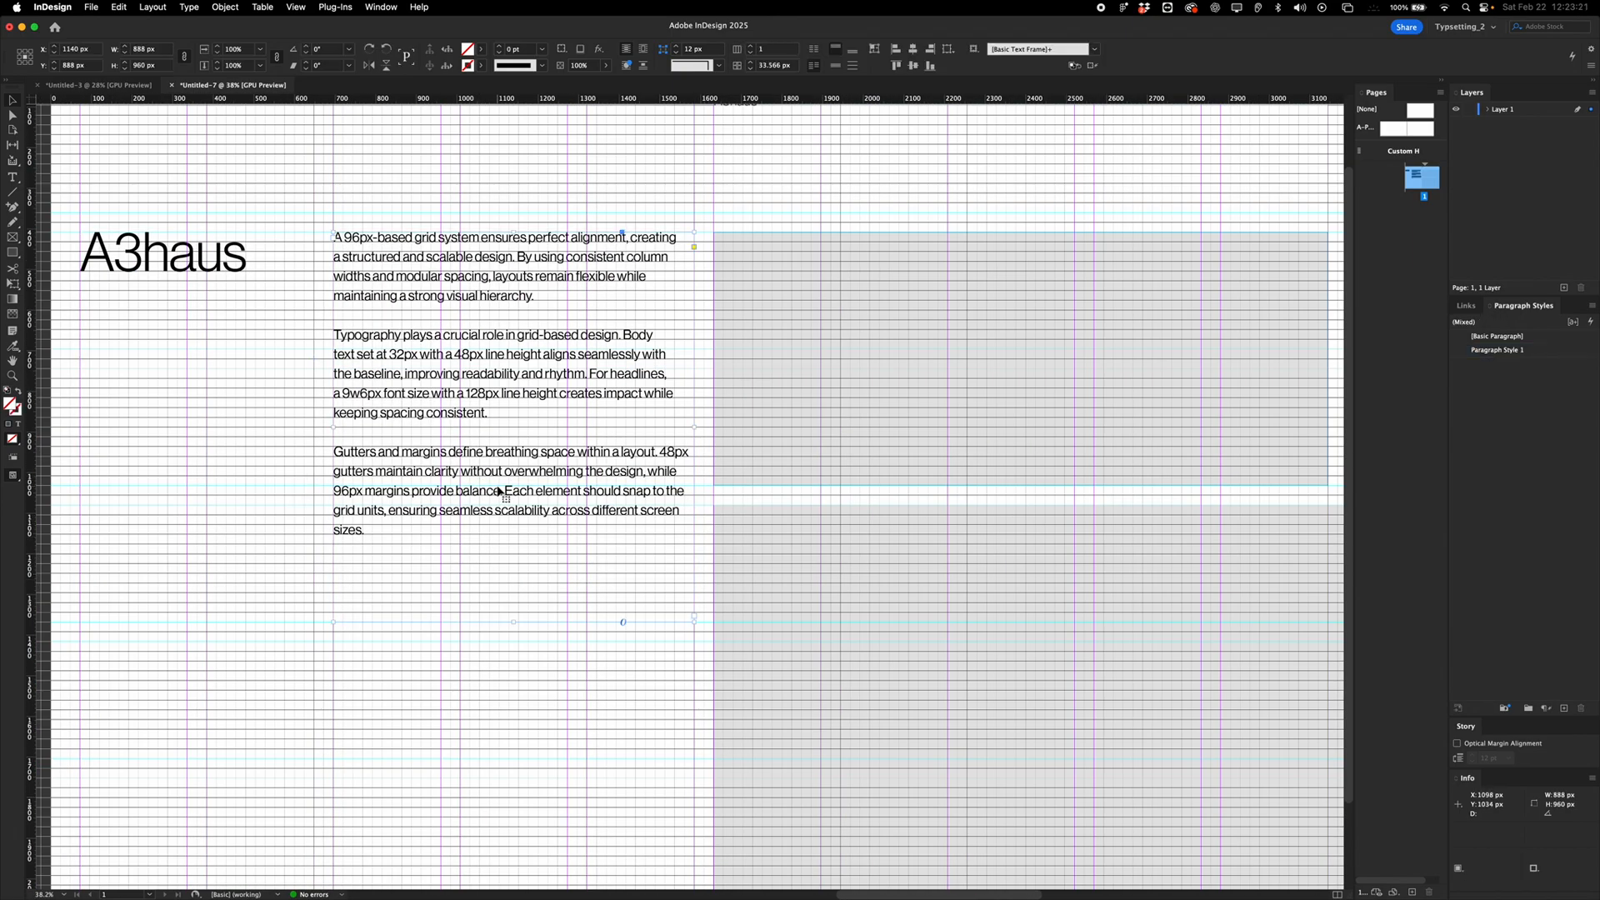
{"action": "key", "text": "super+a"}
{"action": "key", "text": "super+c"}
{"action": "key", "text": "Right"}
{"action": "key", "text": "super+v"}
{"action": "key", "text": "Escape"}
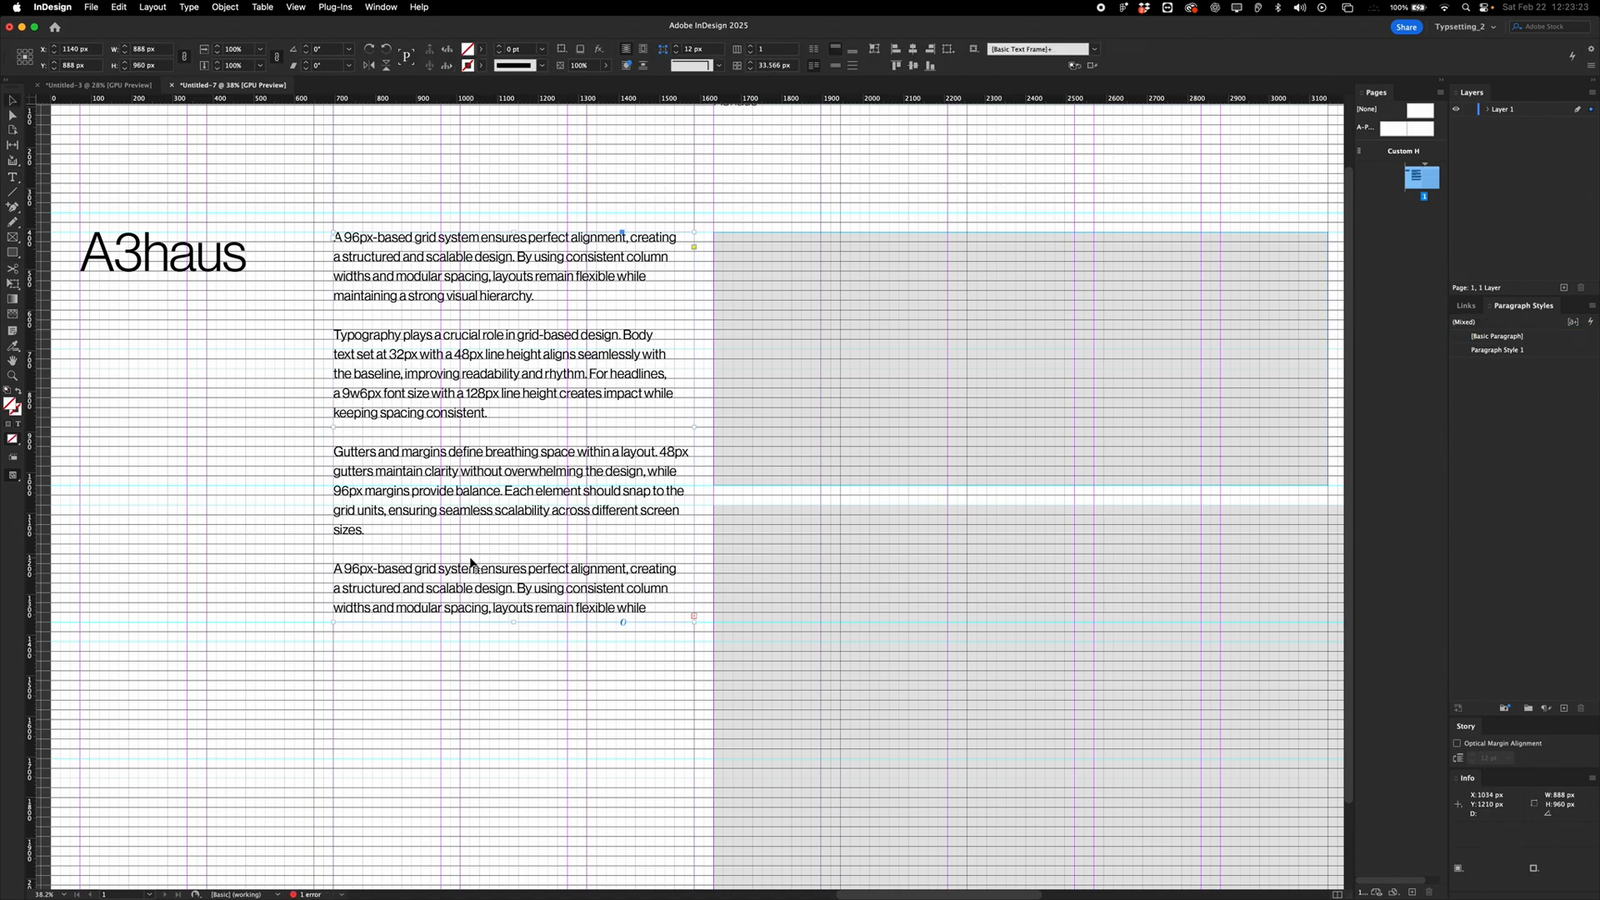
Try closing up the blank line before the appended body text with the grids hidden, and undo the change.
{"action": "double_click", "coordinate": [345, 571]}
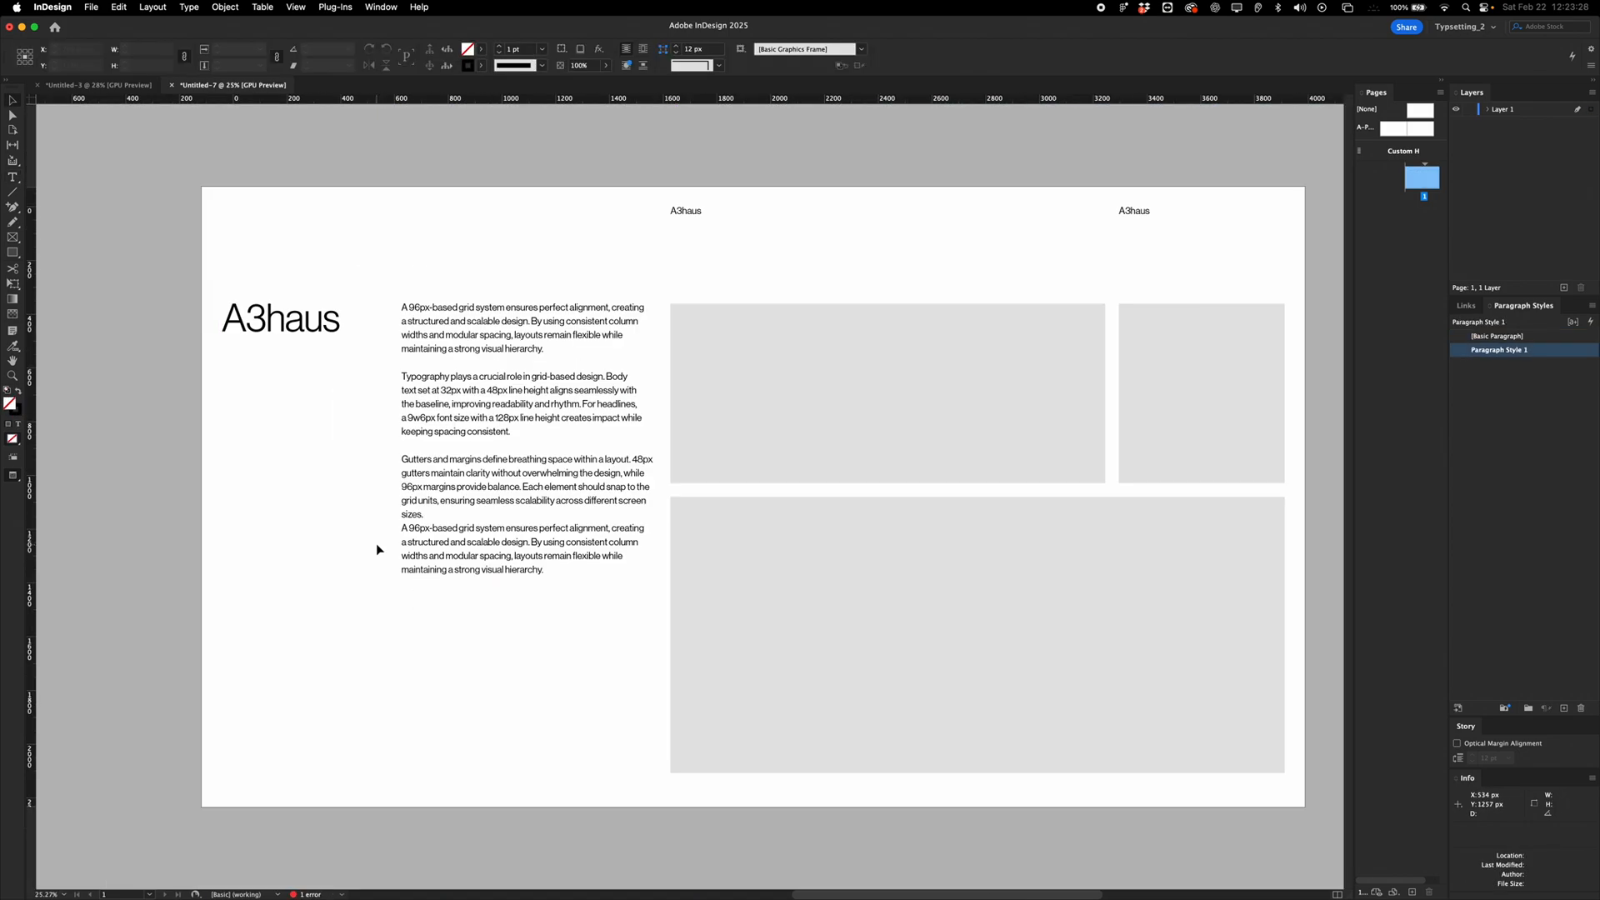
{"action": "scroll", "coordinate": [417, 544], "scroll_direction": "down", "scroll_amount": 1}
{"action": "key", "text": "super+z"}
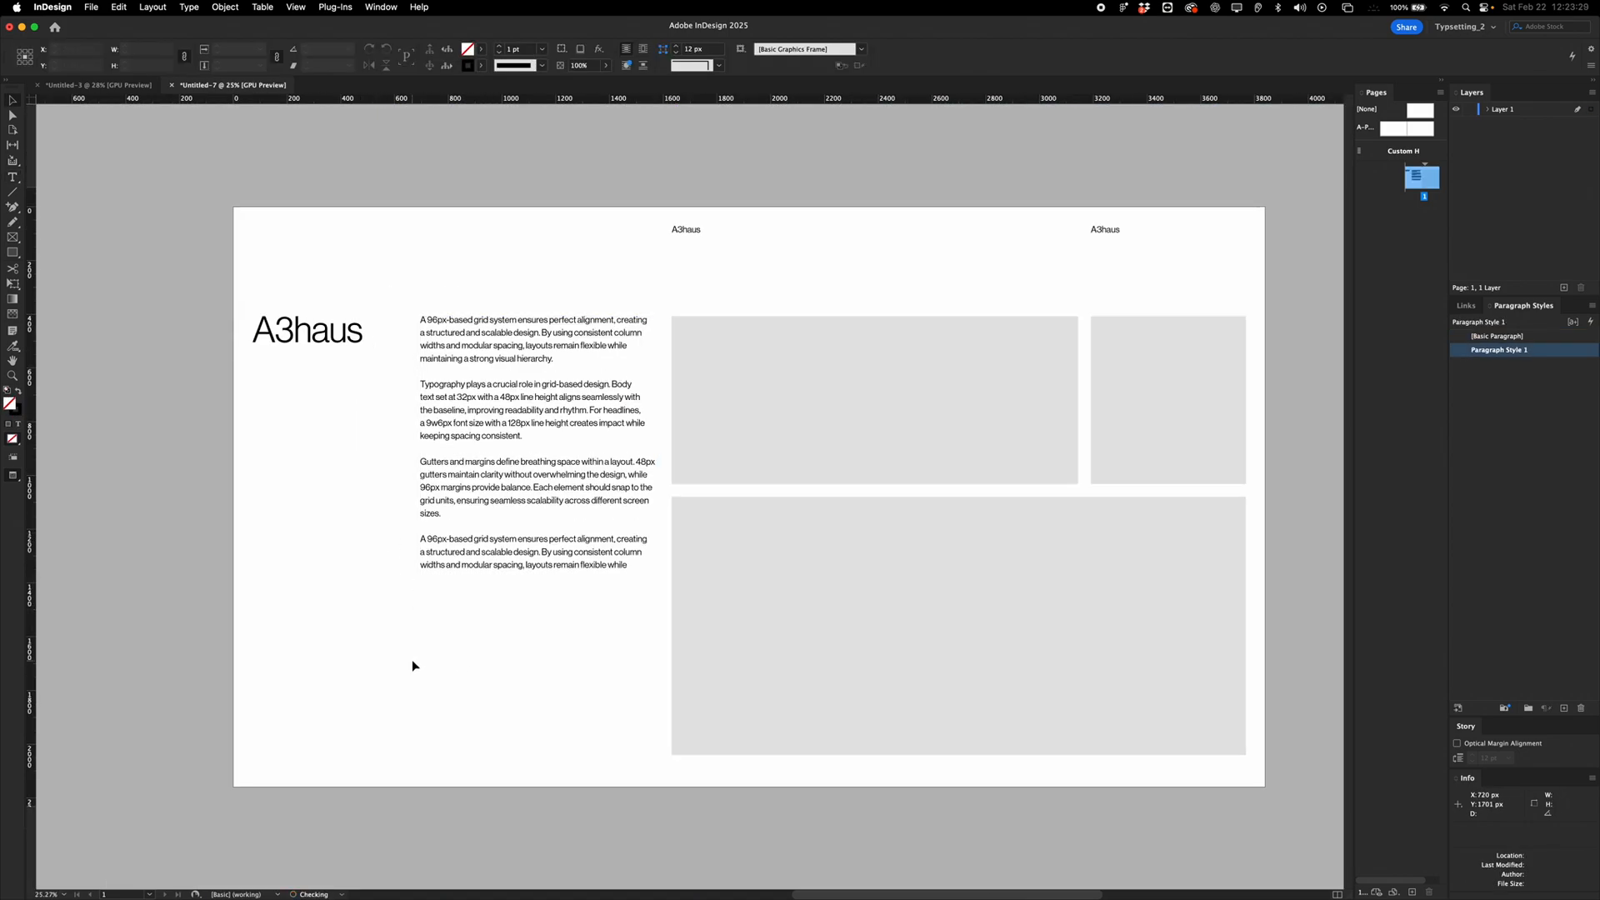